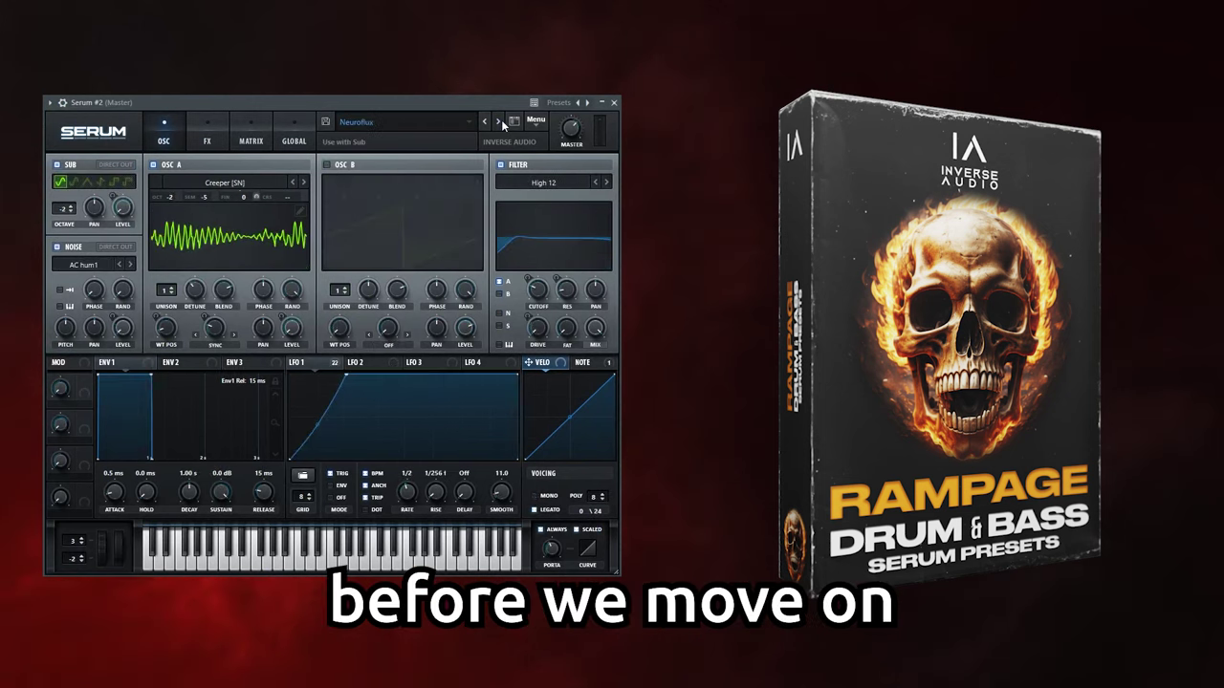
Browse forward through the Rampage drum and bass presets in Serum to examine their oscillator, filter and envelope settings
{"action": "left_click", "coordinate": [499, 121]}
{"action": "left_click", "coordinate": [499, 122]}
{"action": "left_click", "coordinate": [499, 121]}
{"action": "left_click", "coordinate": [499, 122]}
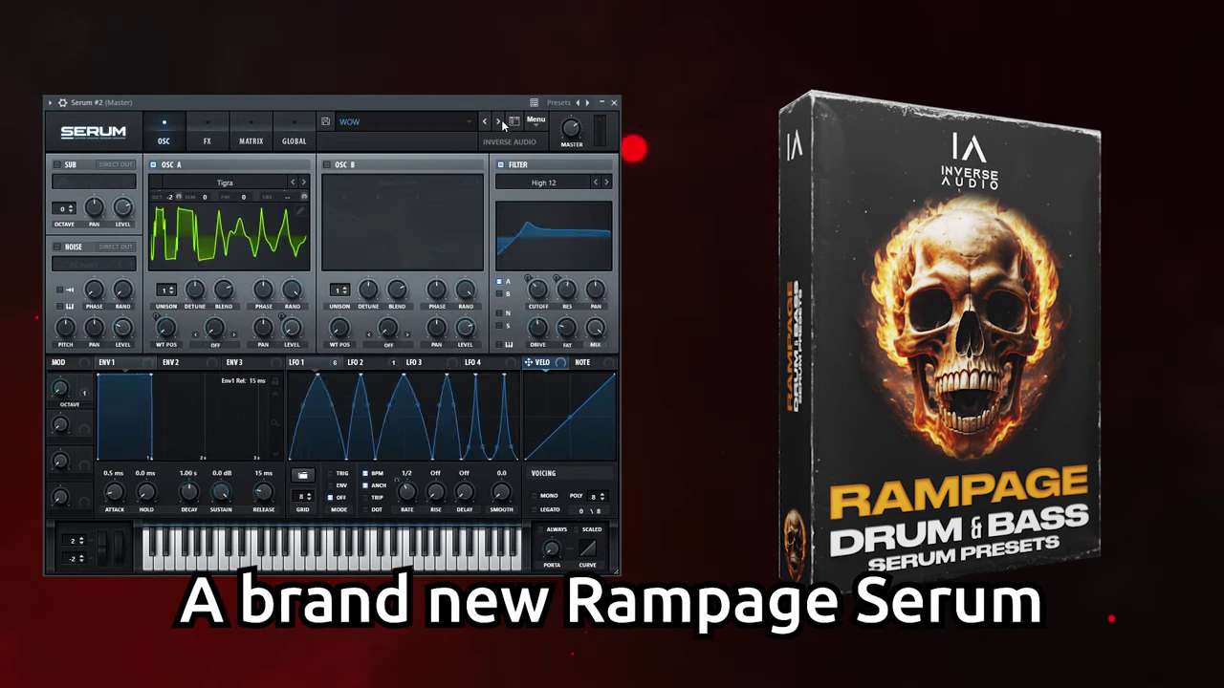
{"action": "left_click", "coordinate": [499, 122]}
{"action": "left_click", "coordinate": [499, 121]}
{"action": "left_click", "coordinate": [499, 122]}
{"action": "left_click", "coordinate": [499, 122]}
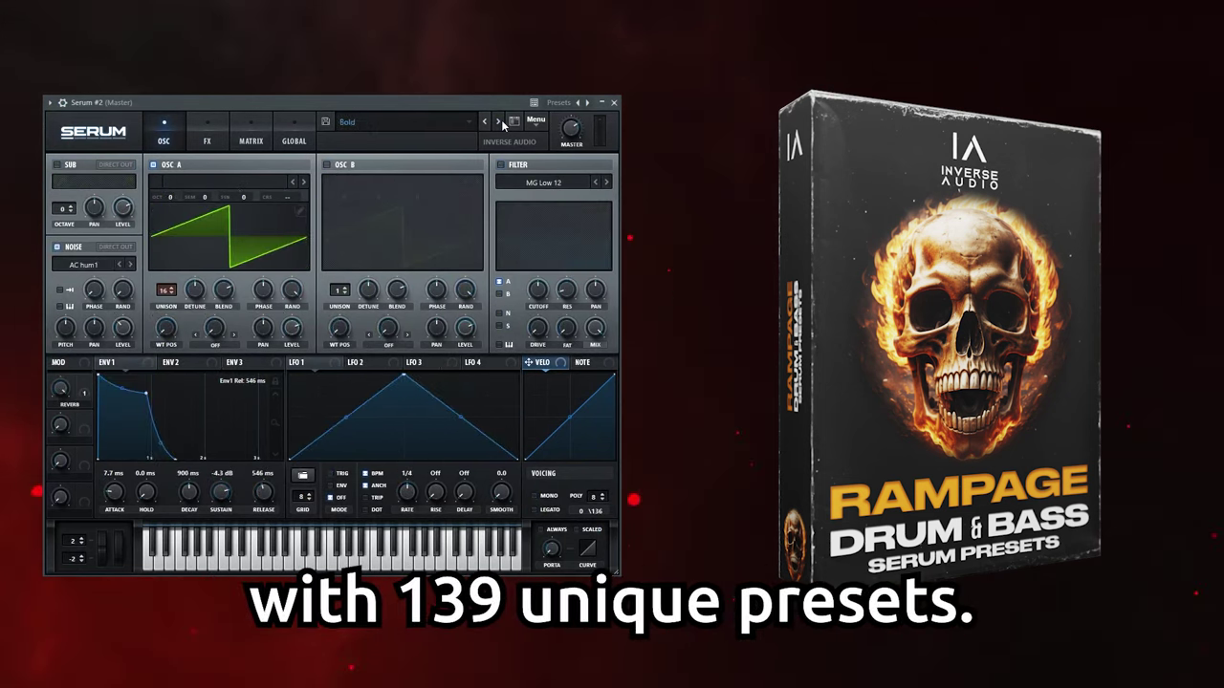
{"action": "left_click", "coordinate": [499, 122]}
{"action": "left_click", "coordinate": [499, 122]}
{"action": "left_click", "coordinate": [499, 122]}
{"action": "left_click", "coordinate": [499, 122]}
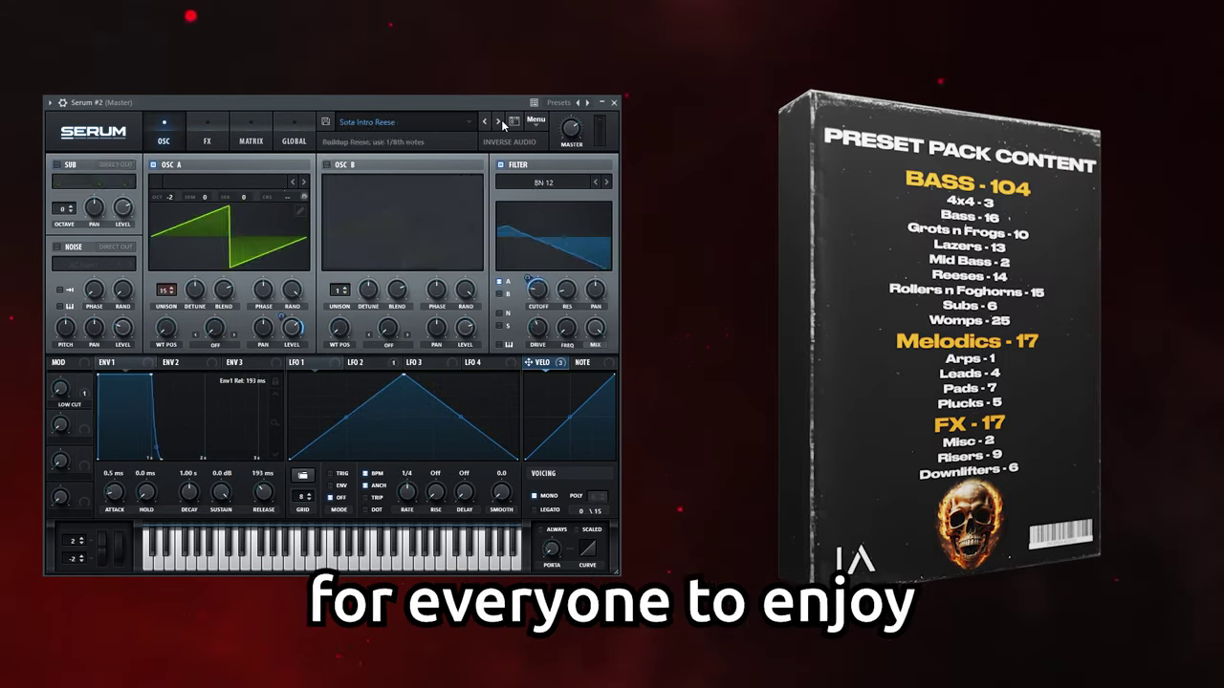
{"action": "left_click", "coordinate": [499, 121]}
{"action": "left_click", "coordinate": [499, 121]}
{"action": "left_click", "coordinate": [499, 121]}
{"action": "left_click", "coordinate": [499, 121]}
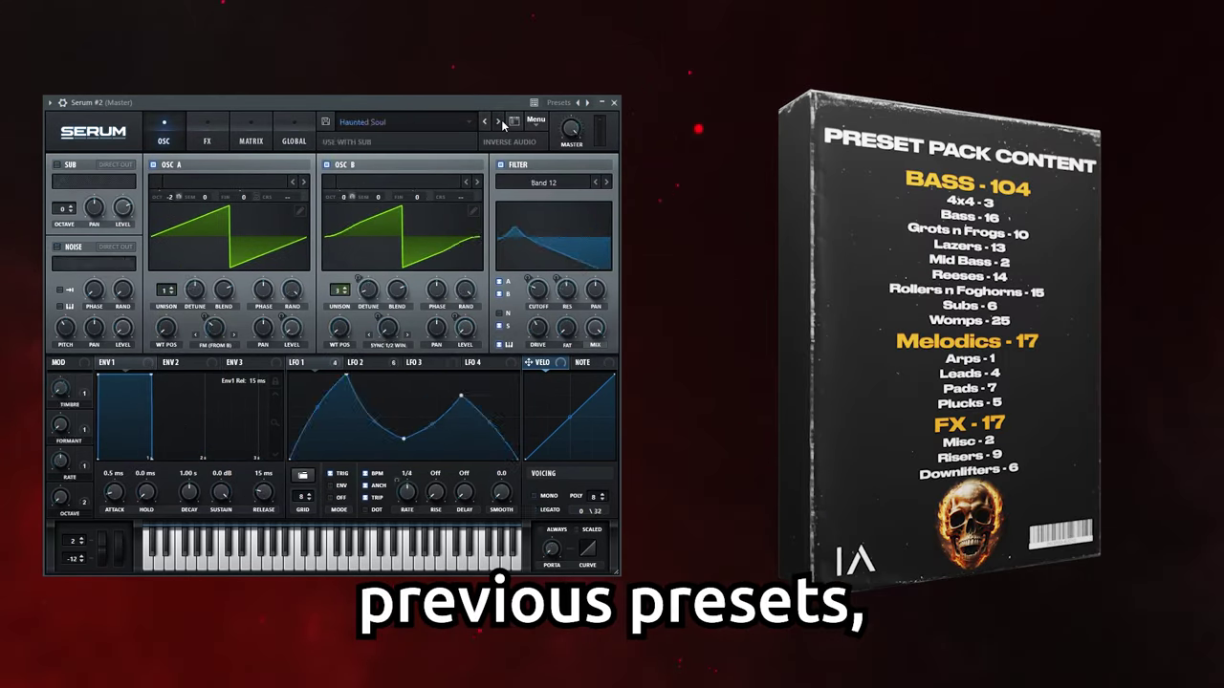
{"action": "left_click", "coordinate": [499, 122]}
{"action": "left_click", "coordinate": [499, 121]}
{"action": "left_click", "coordinate": [499, 121]}
{"action": "left_click", "coordinate": [499, 122]}
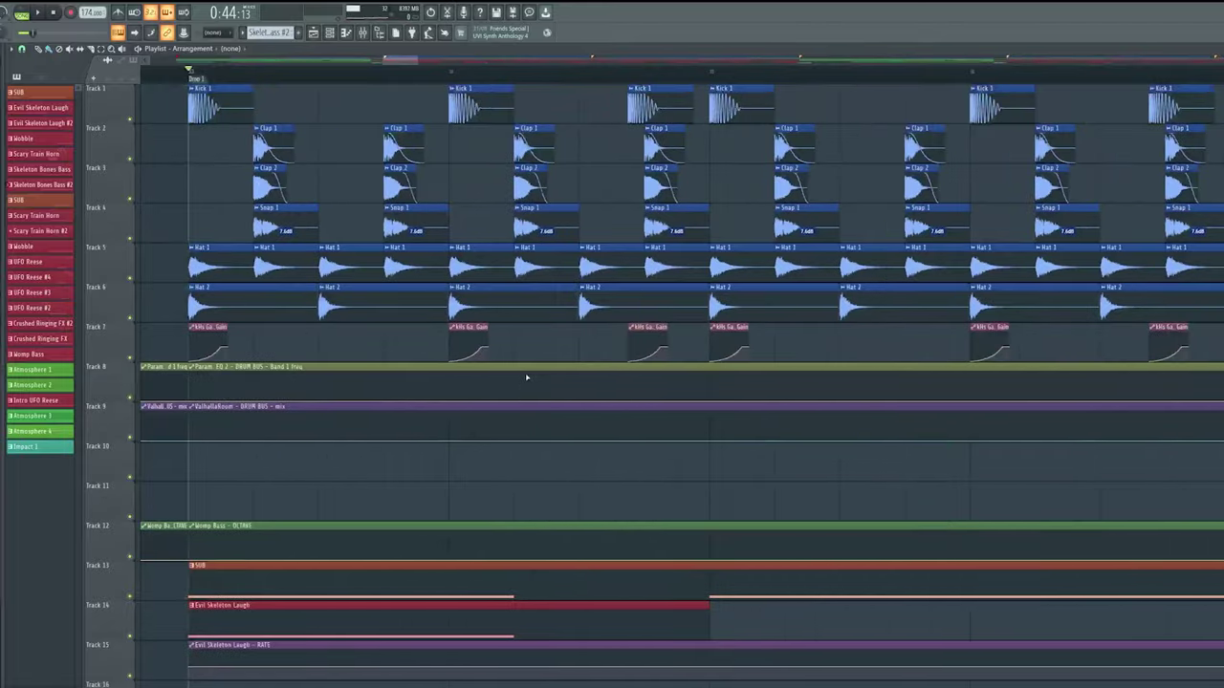
Solo the Kick 1 track in the playlist and play it from the Drop 1 marker
{"action": "scroll", "coordinate": [532, 410], "scroll_direction": "up", "scroll_amount": 5}
{"action": "scroll", "coordinate": [412, 179], "scroll_direction": "right", "scroll_amount": 3}
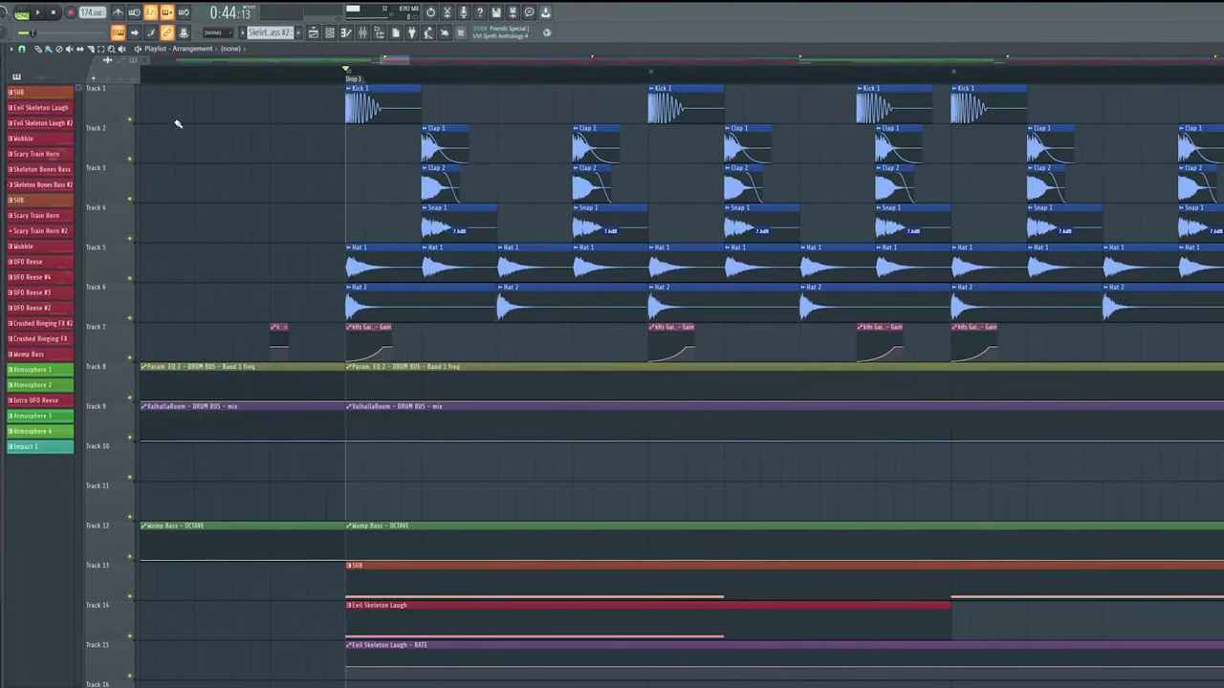
{"action": "left_click", "coordinate": [129, 118], "text": "ctrl"}
{"action": "key", "text": "space"}
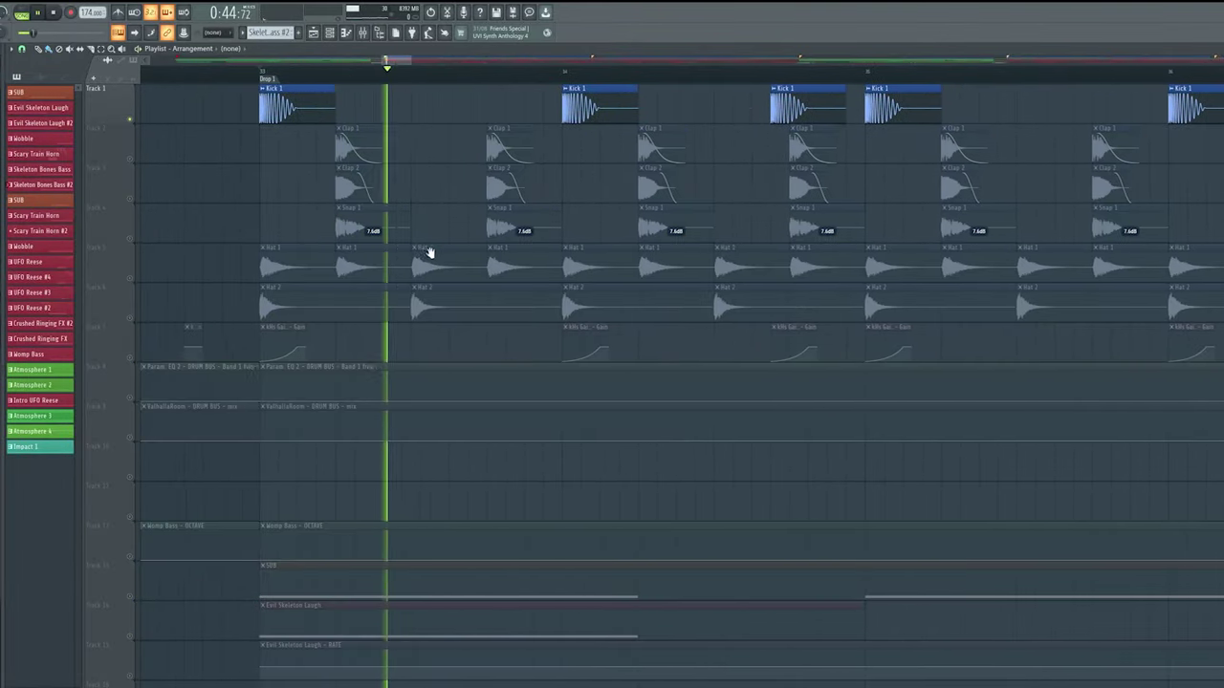
{"action": "key", "text": "space"}
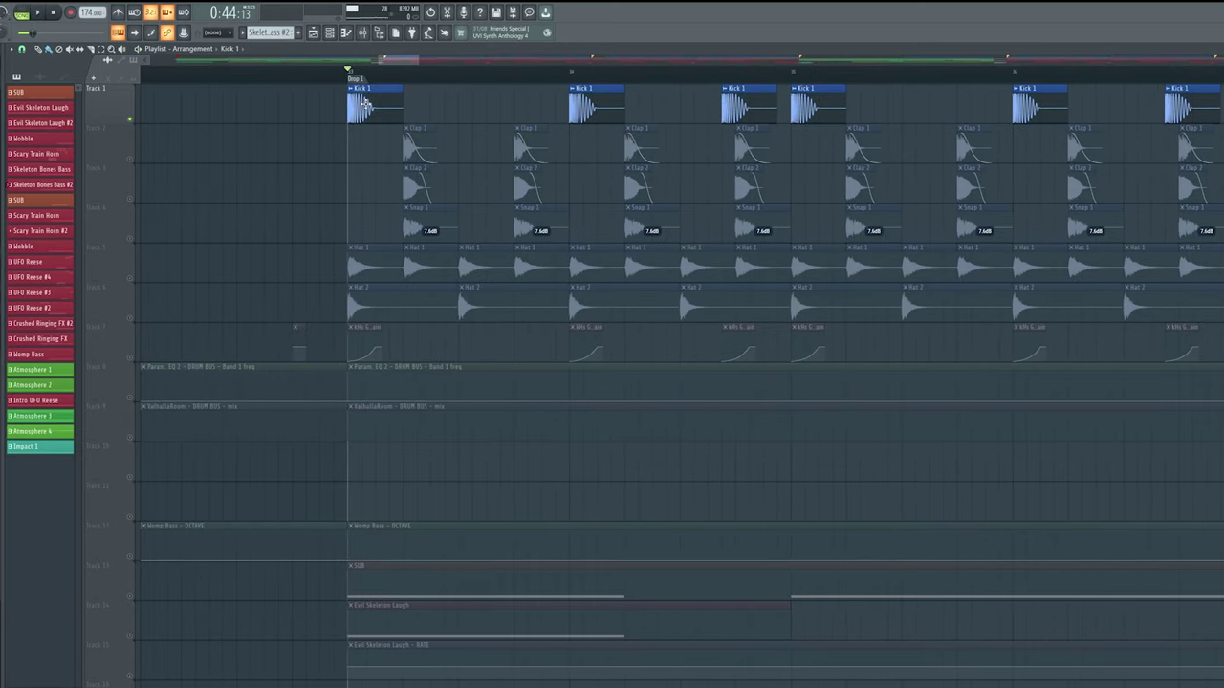
Try a busier kick pattern with an extra Kick 1 clip between the first two kicks and play it
{"action": "left_click_drag", "start_coordinate": [348, 119], "coordinate": [495, 109]}
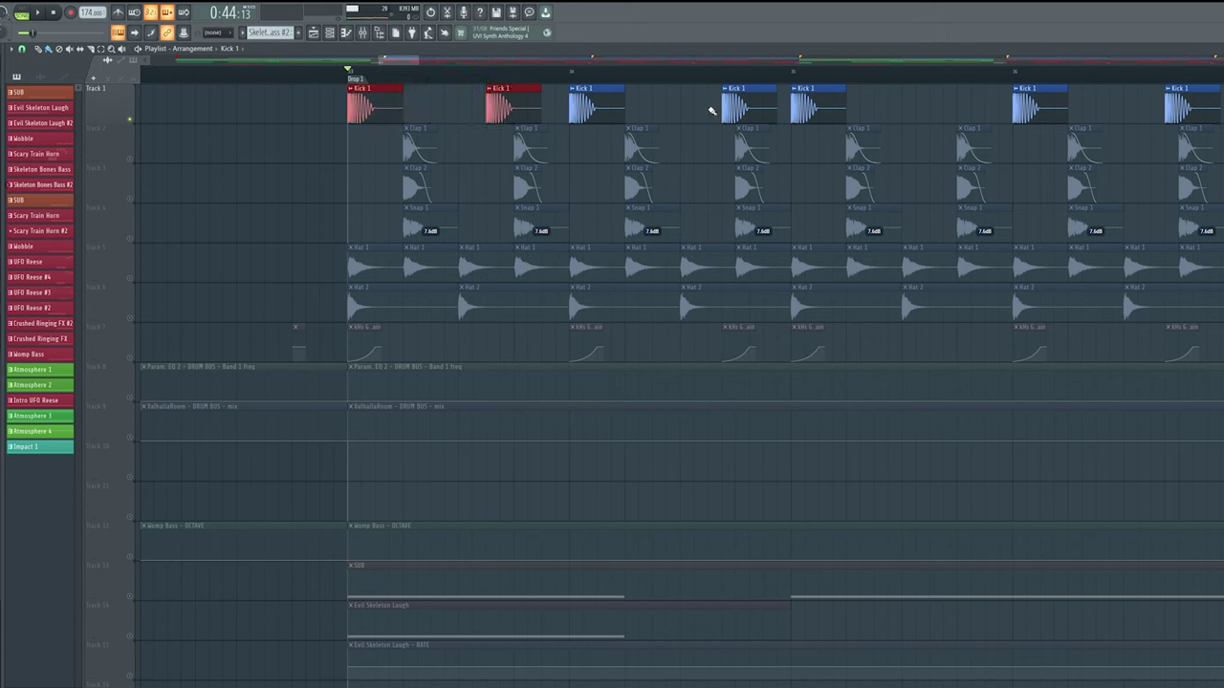
{"action": "key", "text": "space"}
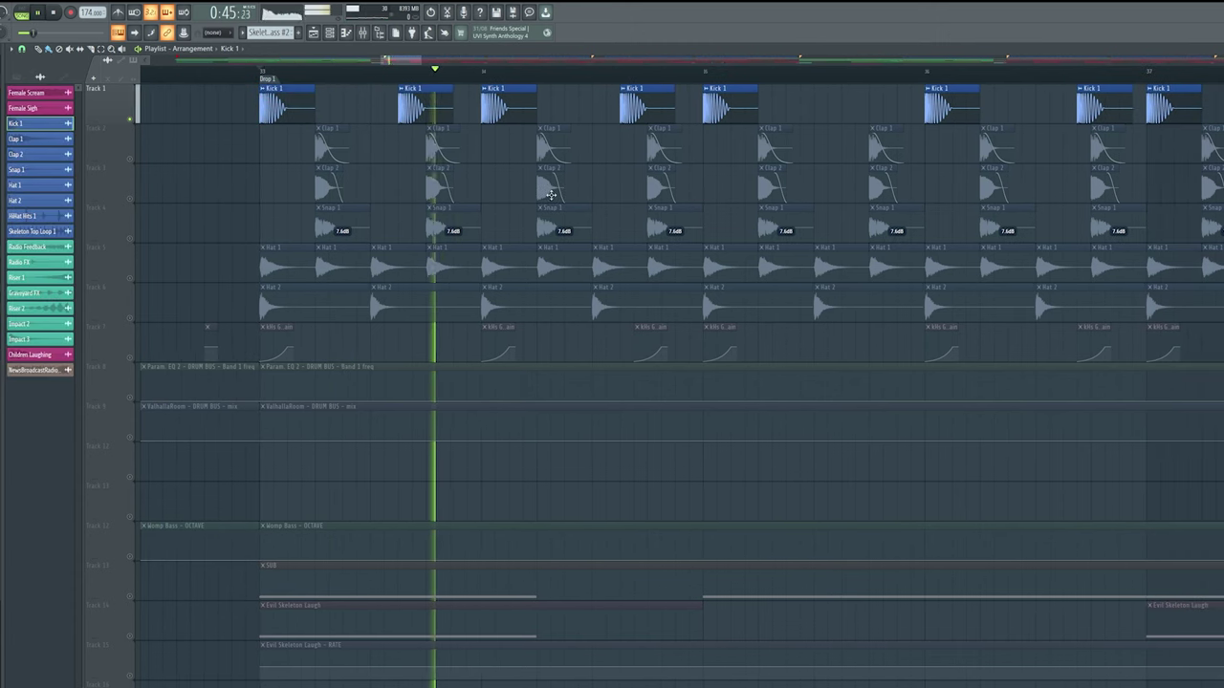
{"action": "key", "text": "space"}
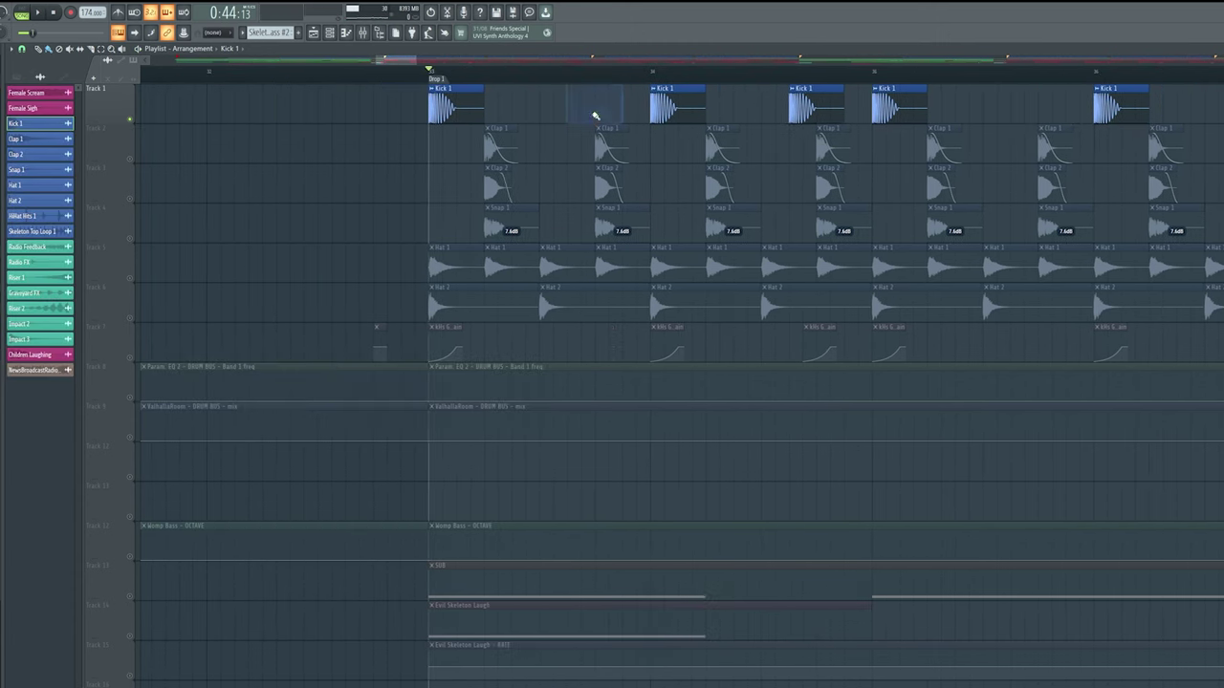
Play the soloed kick track's original pattern from the Drop 1 marker
{"action": "scroll", "coordinate": [636, 128], "scroll_direction": "right", "scroll_amount": 1}
{"action": "scroll", "coordinate": [638, 108], "scroll_direction": "up", "scroll_amount": 2}
{"action": "scroll", "coordinate": [660, 113], "scroll_direction": "down", "scroll_amount": 3}
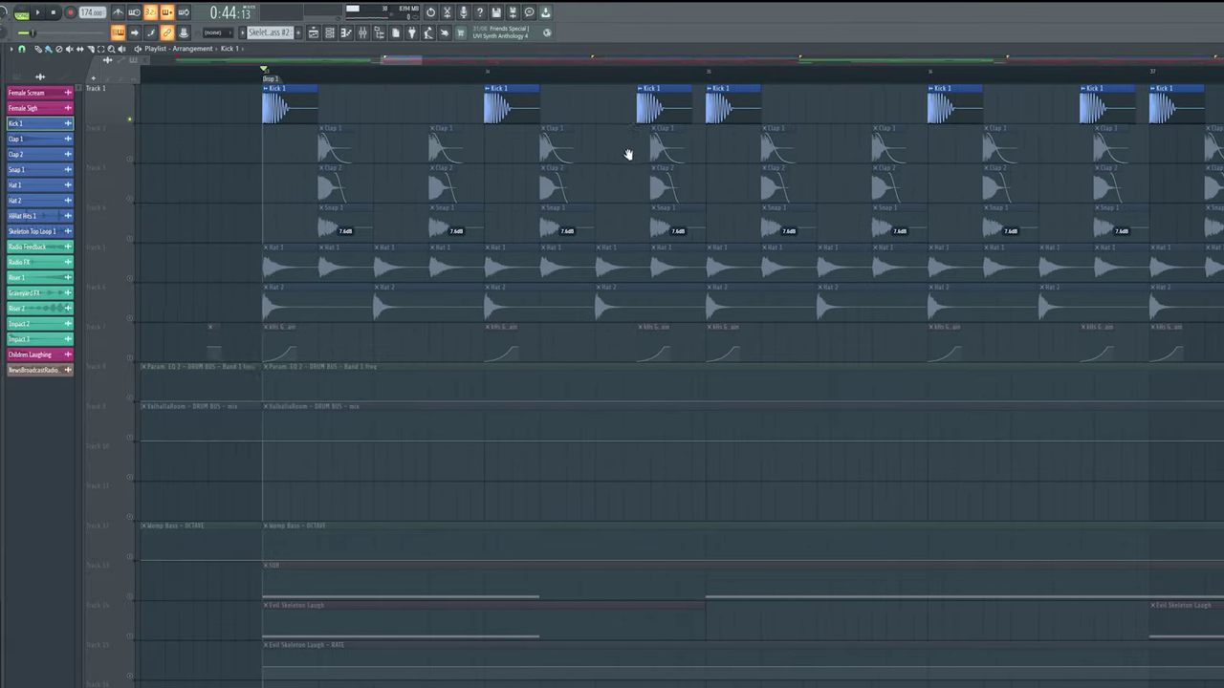
{"action": "key", "text": "space"}
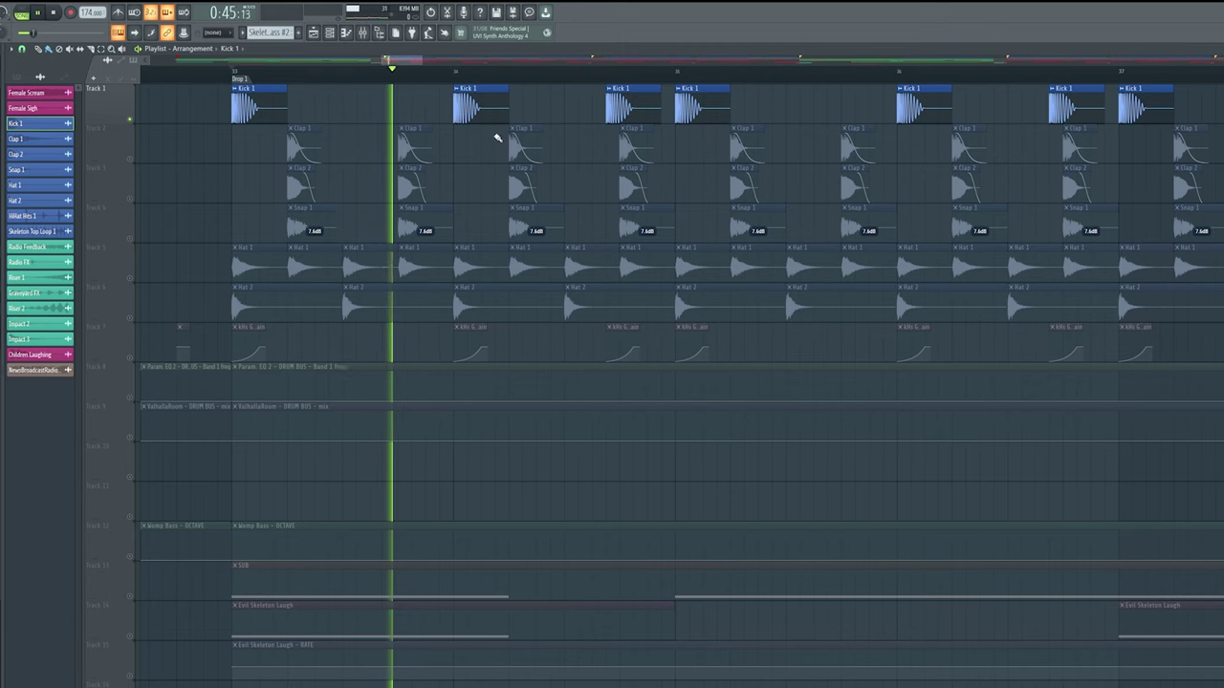
{"action": "scroll", "coordinate": [497, 155], "scroll_direction": "right", "scroll_amount": 1}
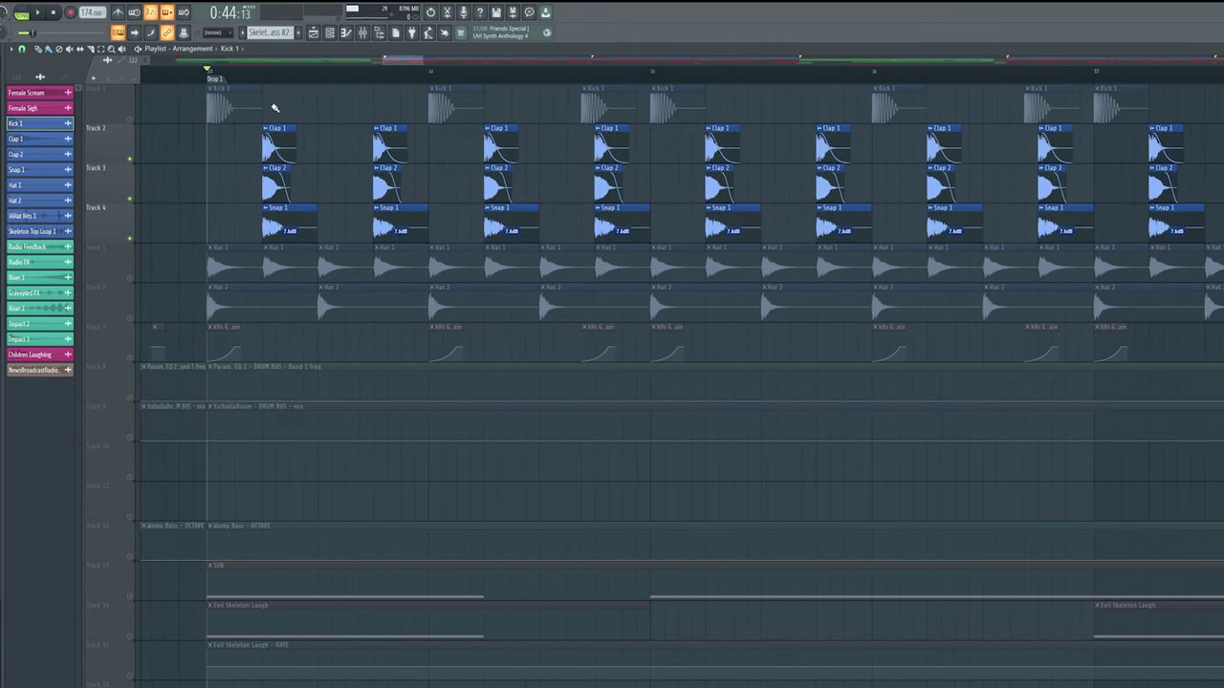
Play the Clap 1, Clap 2 and Snap 1 tracks together, and solo each in turn to hear the layers individually
{"action": "key", "text": "space"}
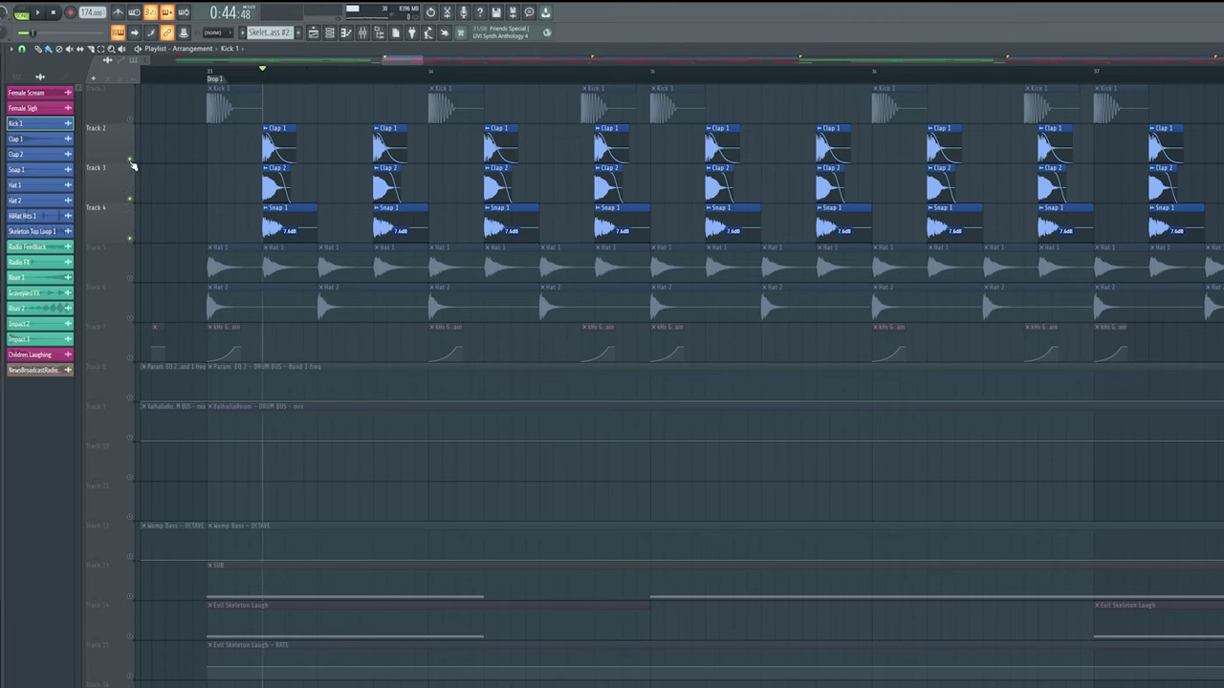
{"action": "left_click", "coordinate": [129, 158], "text": "ctrl"}
{"action": "key", "text": "space"}
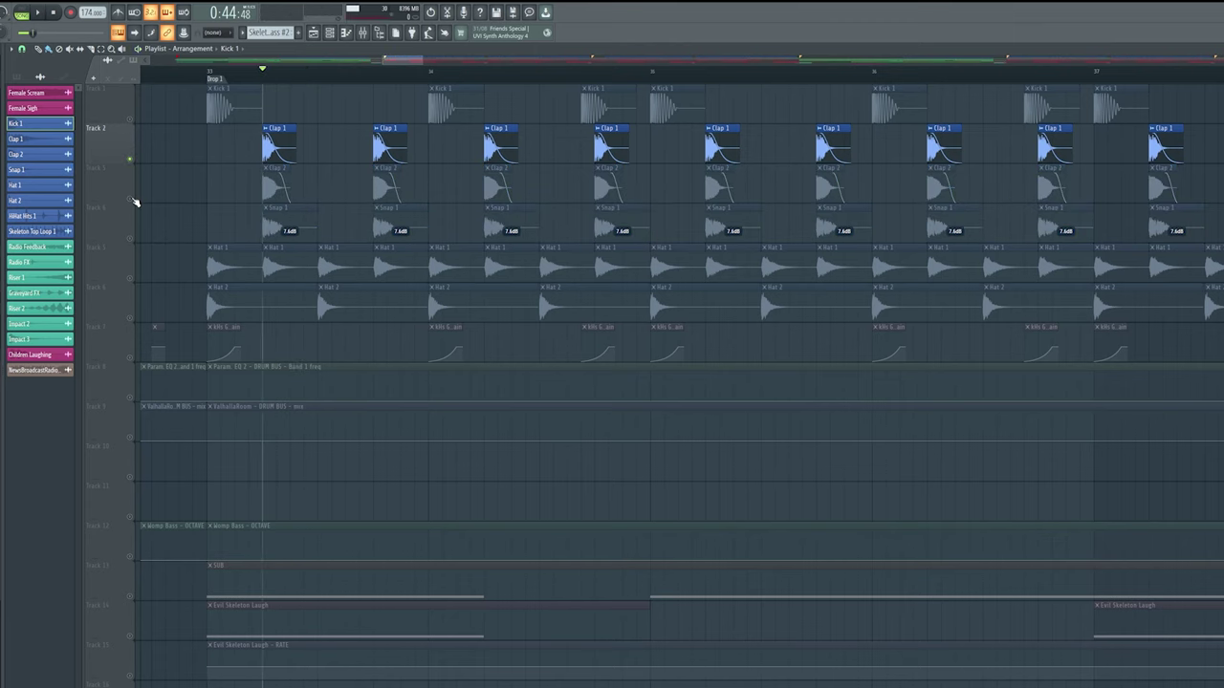
{"action": "left_click", "coordinate": [130, 198], "text": "ctrl"}
{"action": "key", "text": "space"}
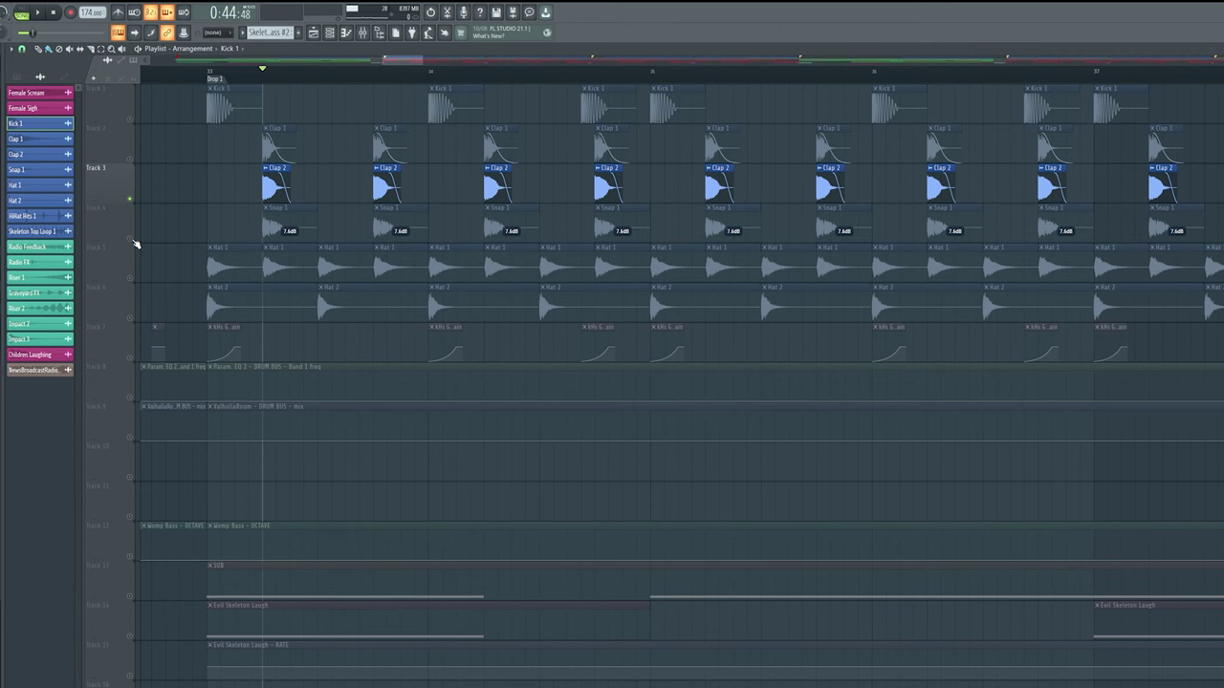
{"action": "left_click", "coordinate": [134, 241], "text": "ctrl"}
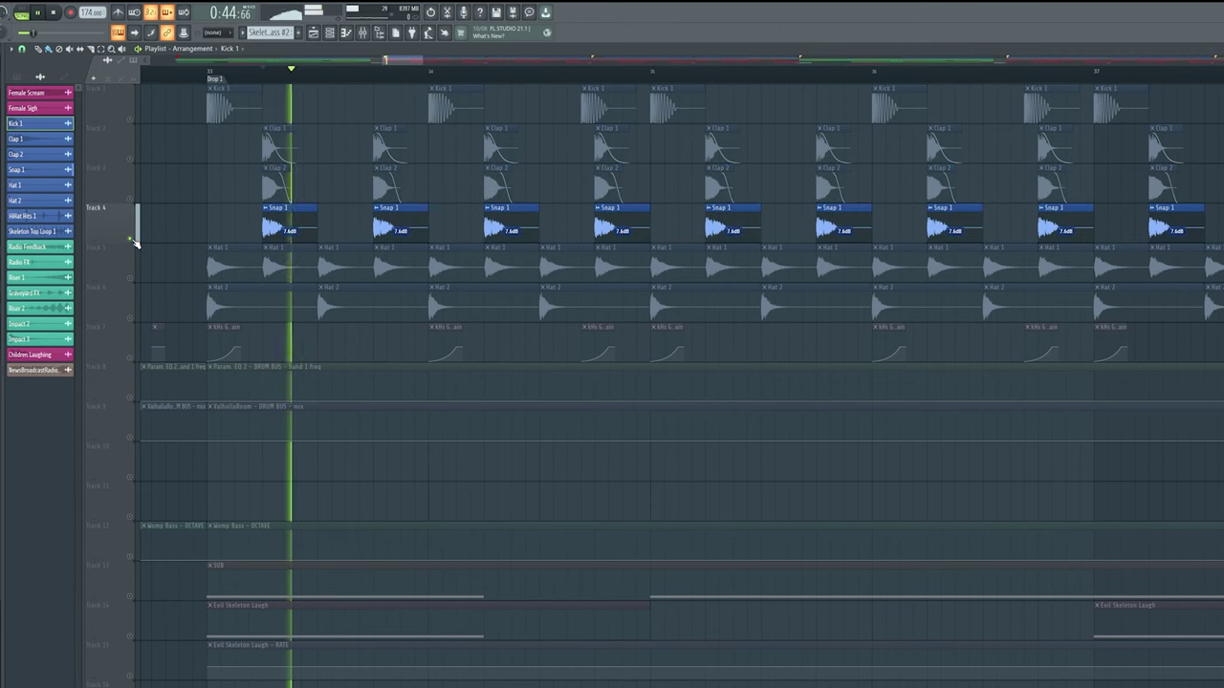
{"action": "key", "text": "space"}
Enable the Kick 1, Clap 1 and Clap 2 tracks alongside Snap 1 and play the combined beat
{"action": "left_click", "coordinate": [129, 119]}
{"action": "left_click", "coordinate": [130, 159]}
{"action": "left_click", "coordinate": [131, 200]}
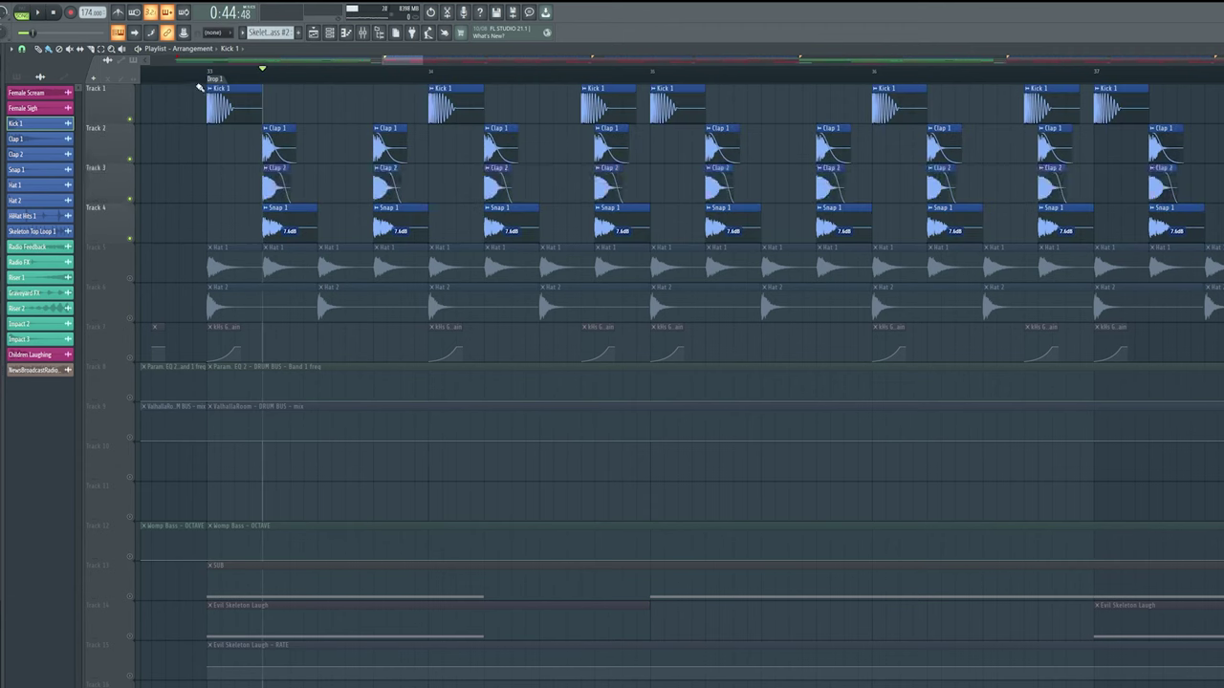
{"action": "key", "text": "space"}
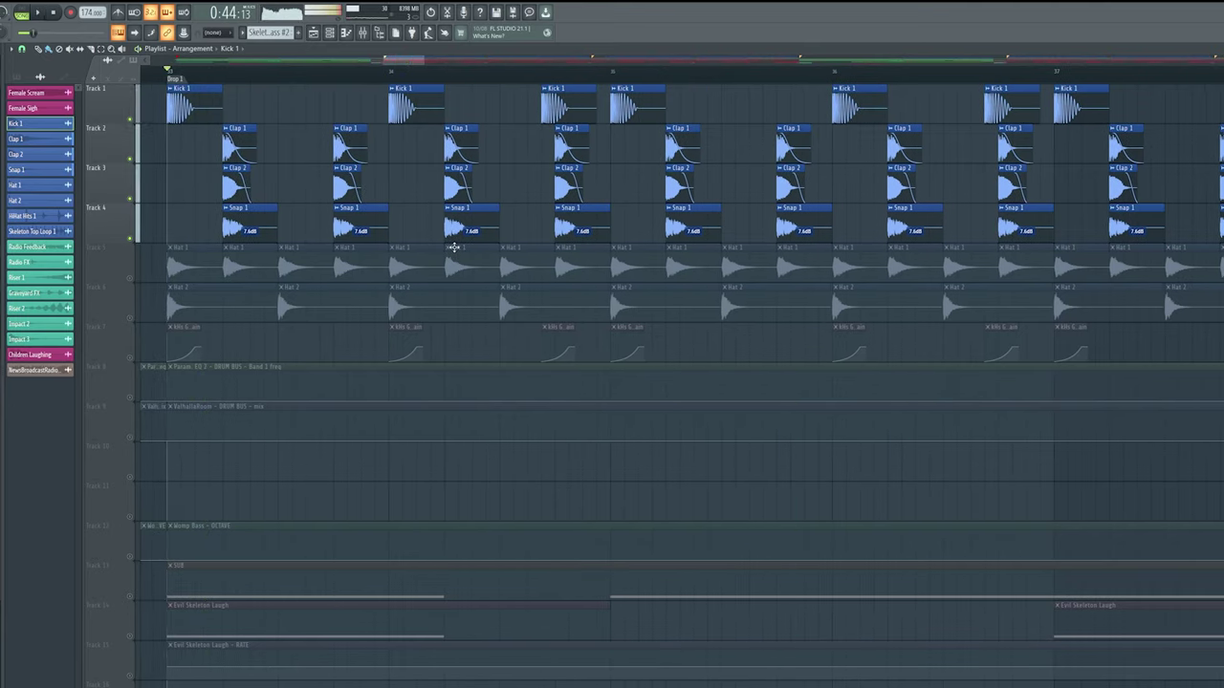
{"action": "key", "text": "space"}
Solo and play the Hat 1 track, and add the Hat 2 track to hear both hats together
{"action": "left_click", "coordinate": [131, 279], "text": "ctrl"}
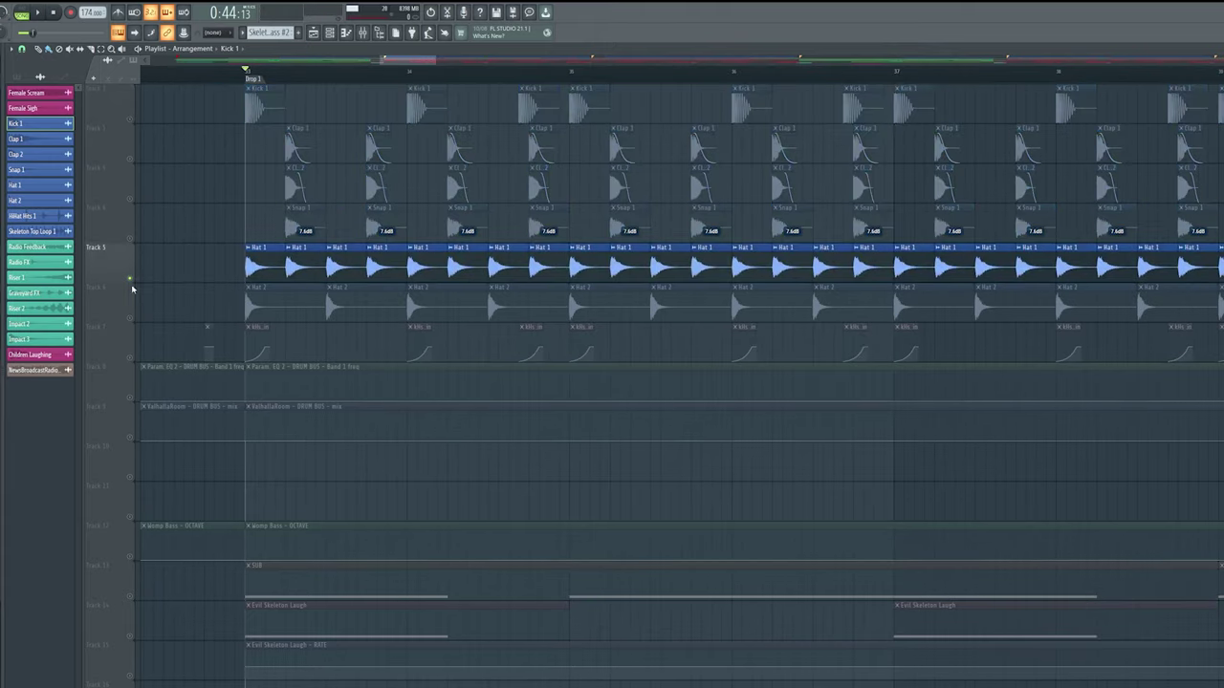
{"action": "key", "text": "space"}
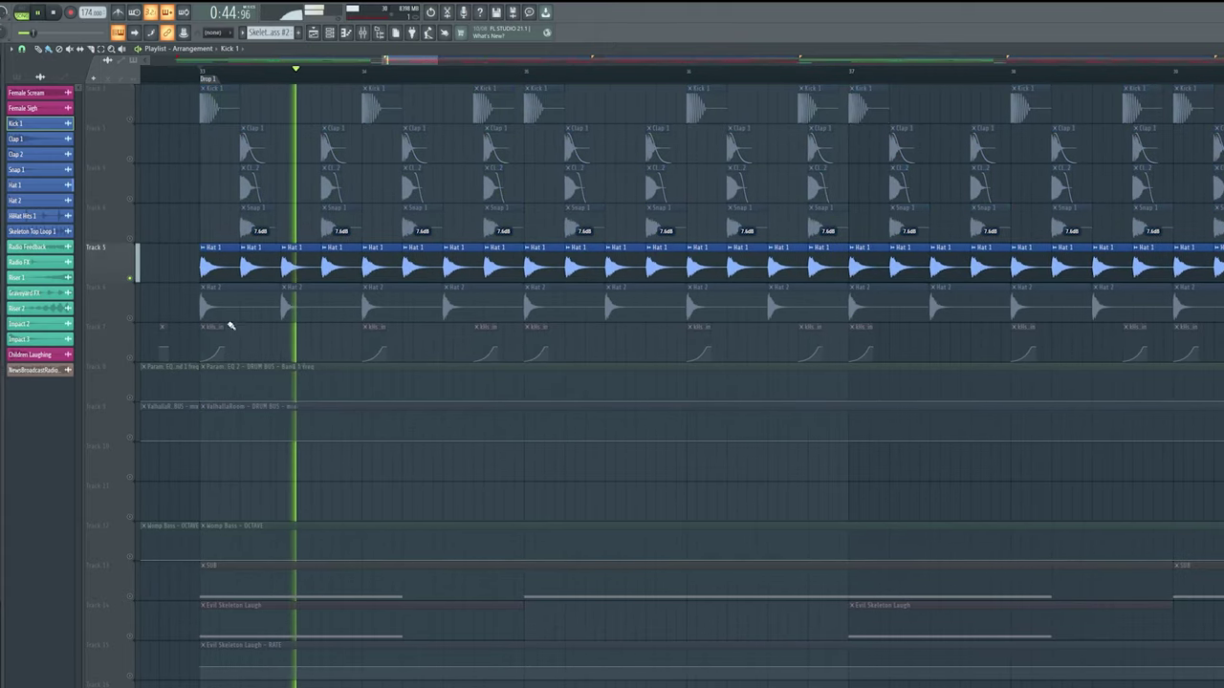
{"action": "key", "text": "space"}
{"action": "left_click", "coordinate": [131, 319]}
{"action": "left_click_drag", "start_coordinate": [313, 336], "coordinate": [351, 340]}
{"action": "key", "text": "space"}
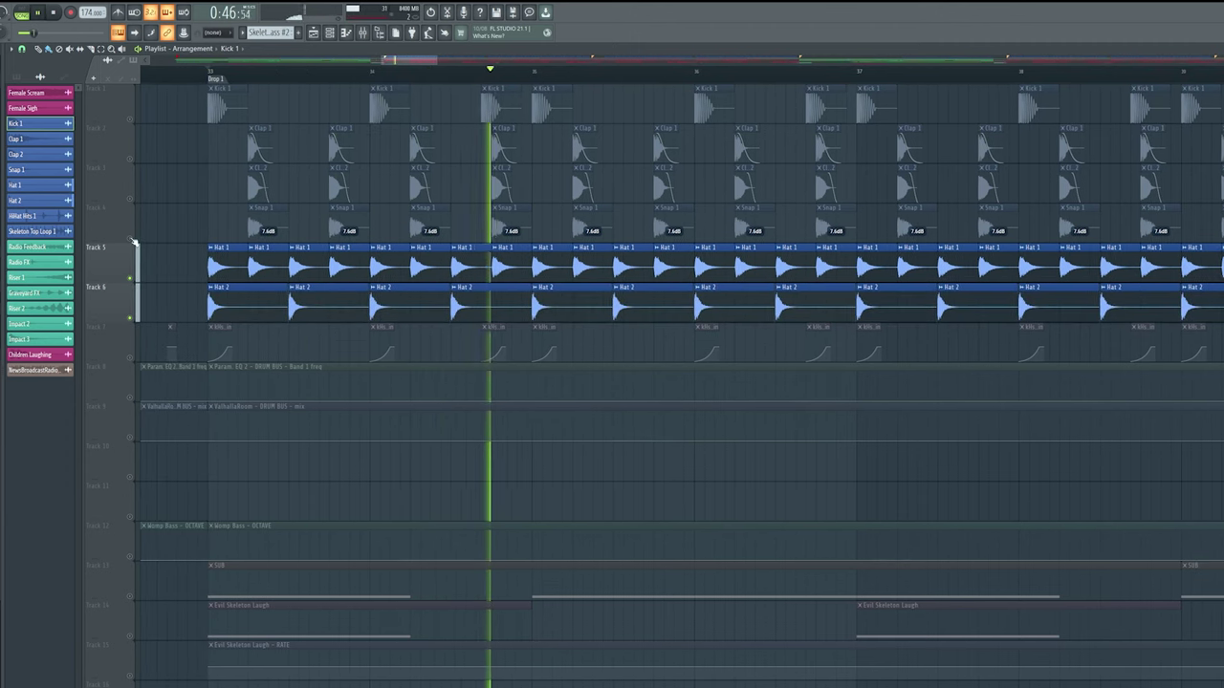
{"action": "key", "text": "space"}
Enable the snap, both clap tracks and the kick alongside the hats, and play the full drum pattern from Drop 1
{"action": "left_click", "coordinate": [131, 238]}
{"action": "left_click", "coordinate": [129, 197]}
{"action": "left_click", "coordinate": [129, 160]}
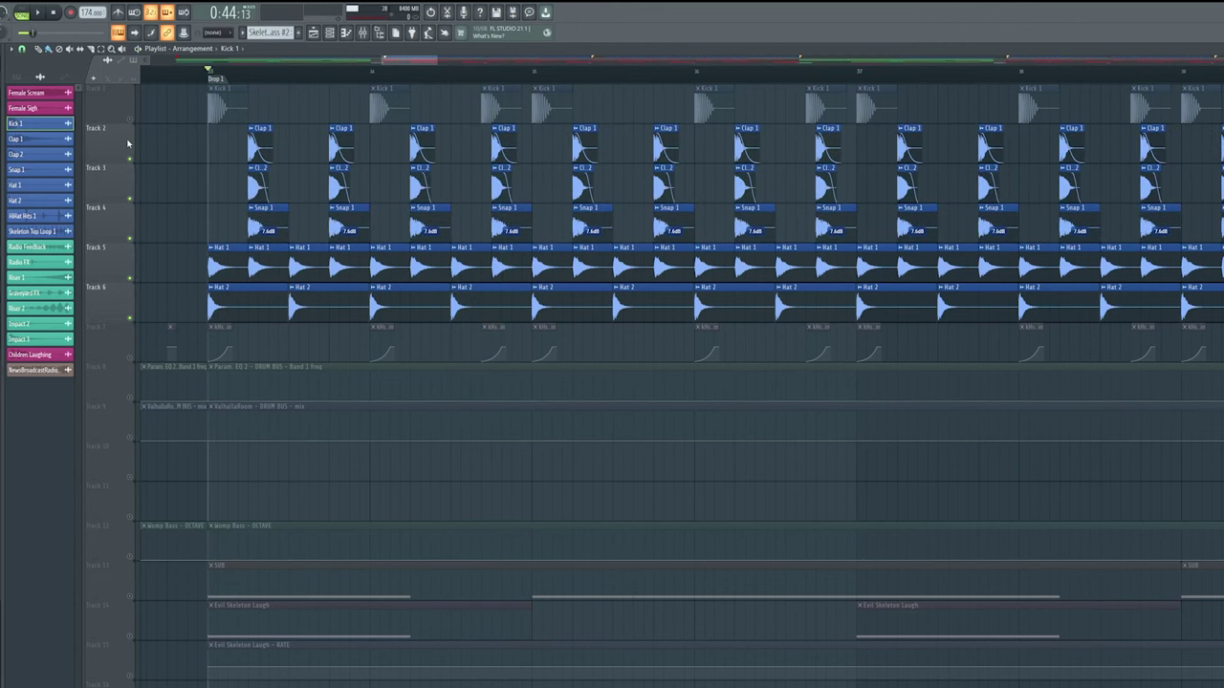
{"action": "left_click", "coordinate": [130, 120]}
{"action": "scroll", "coordinate": [334, 257], "scroll_direction": "down", "scroll_amount": 1}
{"action": "scroll", "coordinate": [334, 257], "scroll_direction": "up", "scroll_amount": 1}
{"action": "key", "text": "space"}
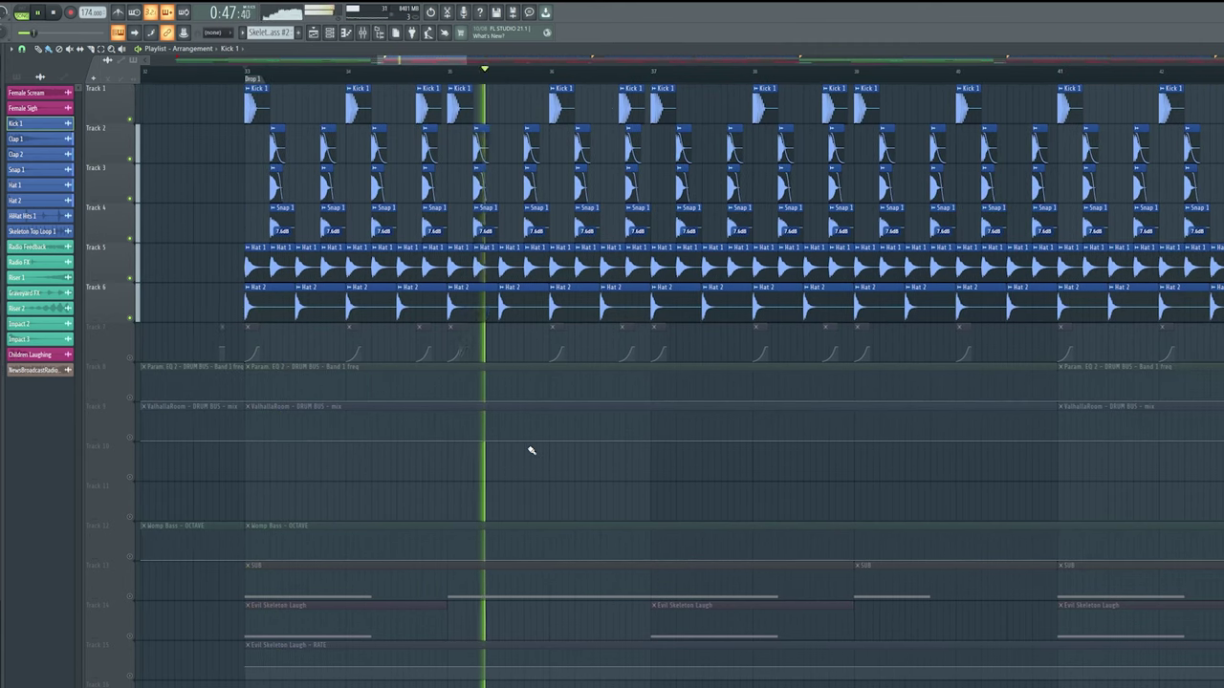
{"action": "scroll", "coordinate": [526, 451], "scroll_direction": "down", "scroll_amount": 2}
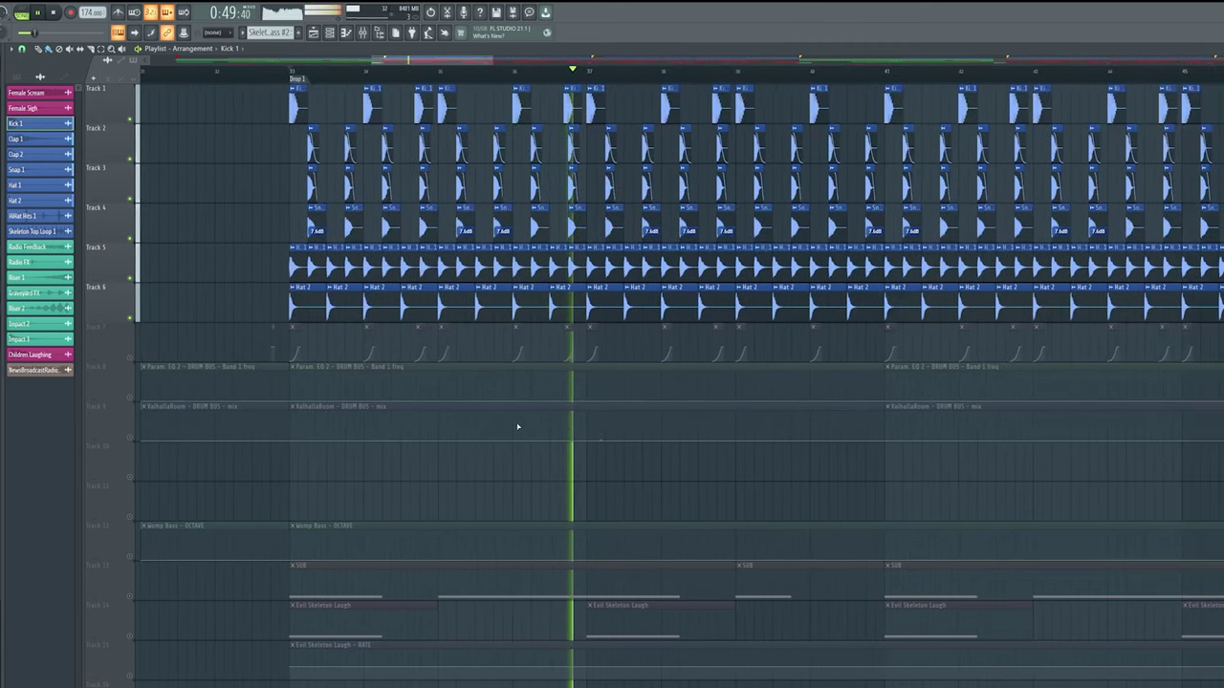
{"action": "key", "text": "space"}
Enable the drum bus automation for Param. EQ 2 Band 1 freq and ValhallaRoom mix, and play the transition into bar 49
{"action": "scroll", "coordinate": [552, 421], "scroll_direction": "down", "scroll_amount": 2}
{"action": "left_click", "coordinate": [132, 398]}
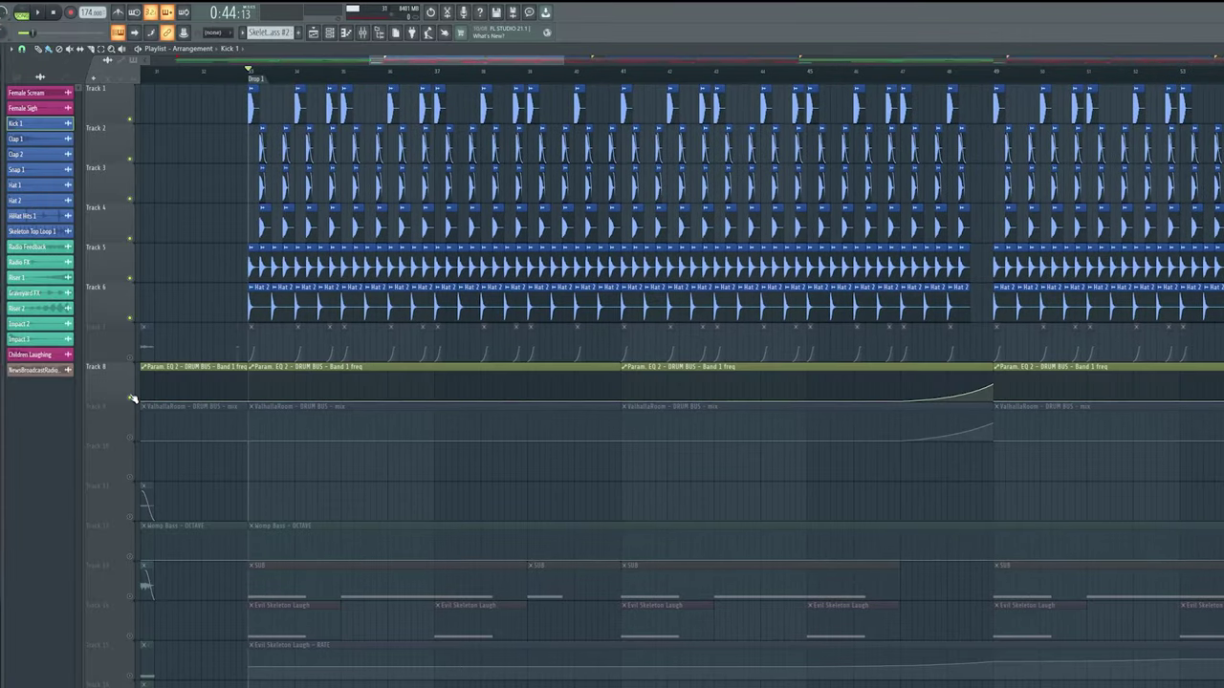
{"action": "left_click", "coordinate": [132, 439]}
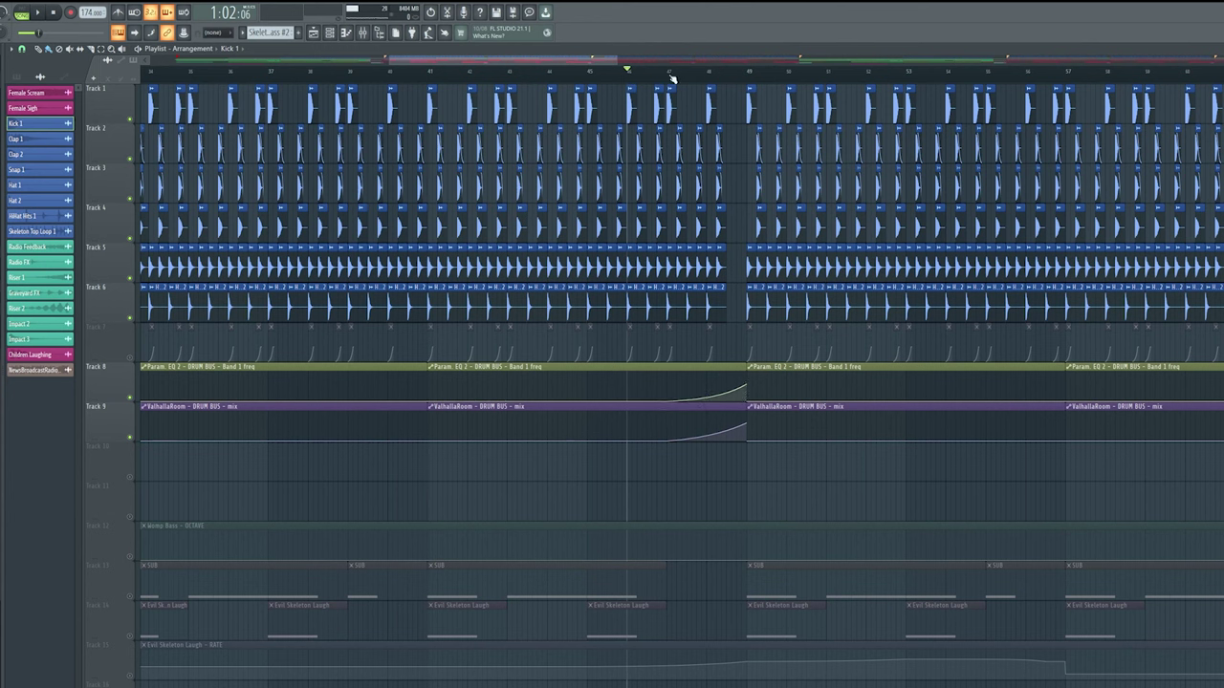
{"action": "key", "text": "space"}
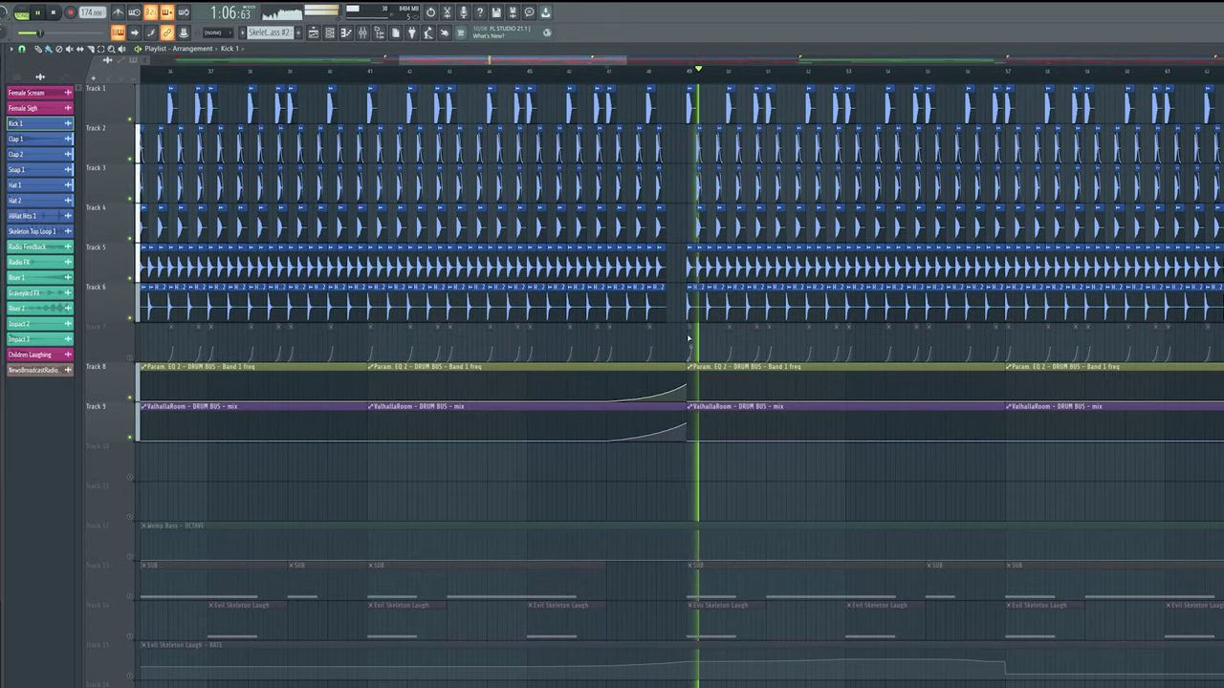
{"action": "scroll", "coordinate": [688, 338], "scroll_direction": "down", "scroll_amount": 2}
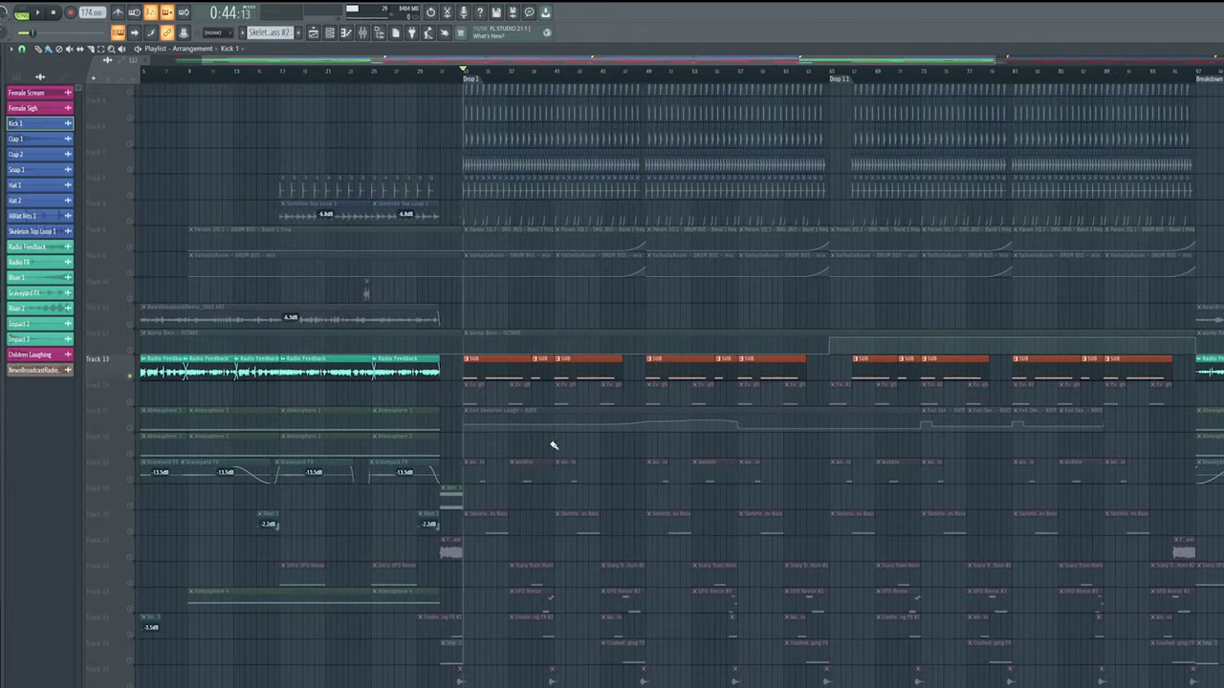
Play the soloed SUB track from the Drop 1 marker
{"action": "scroll", "coordinate": [520, 432], "scroll_direction": "up", "scroll_amount": 4}
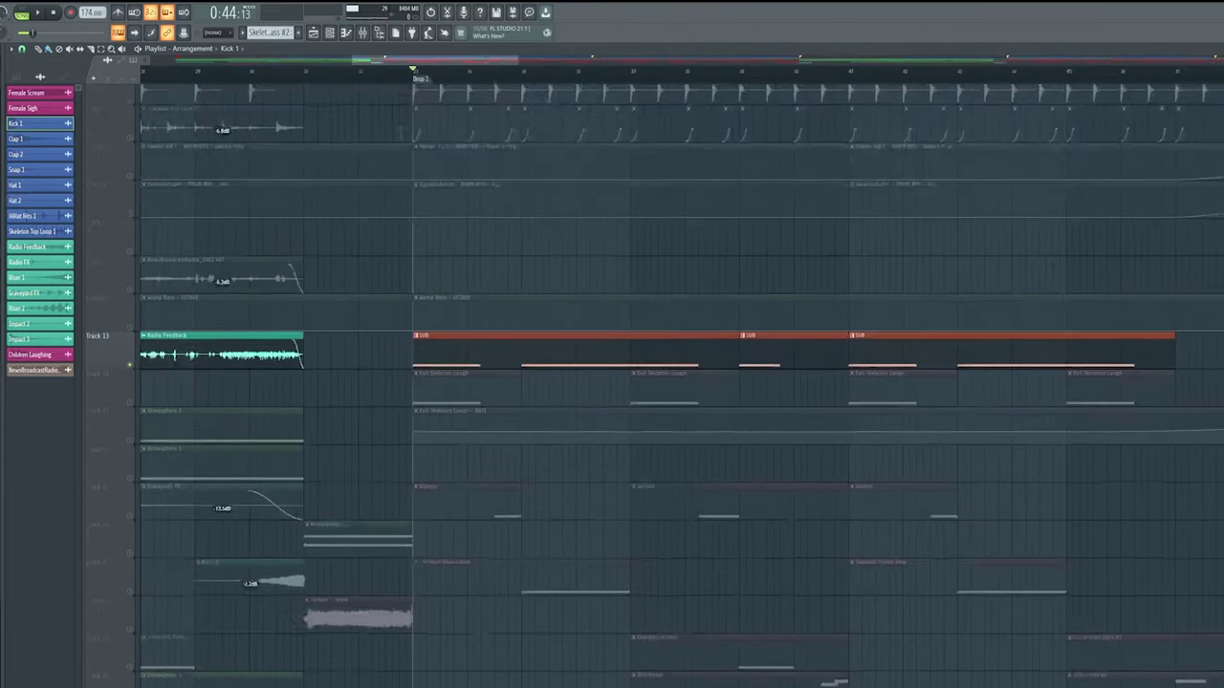
{"action": "scroll", "coordinate": [500, 383], "scroll_direction": "up", "scroll_amount": 2}
{"action": "key", "text": "space"}
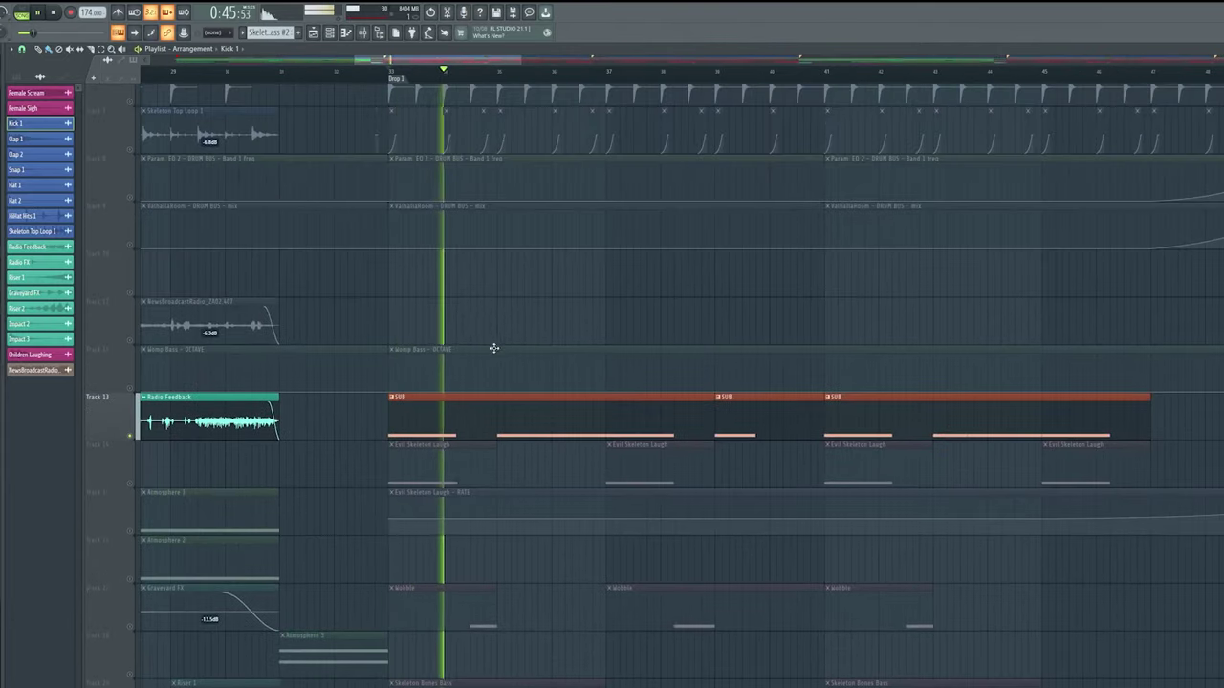
{"action": "key", "text": "space"}
Show the SUB channel's Serum instrument from the channel rack and reposition its window to examine the 808 Sub preset
{"action": "scroll", "coordinate": [555, 287], "scroll_direction": "down", "scroll_amount": 4}
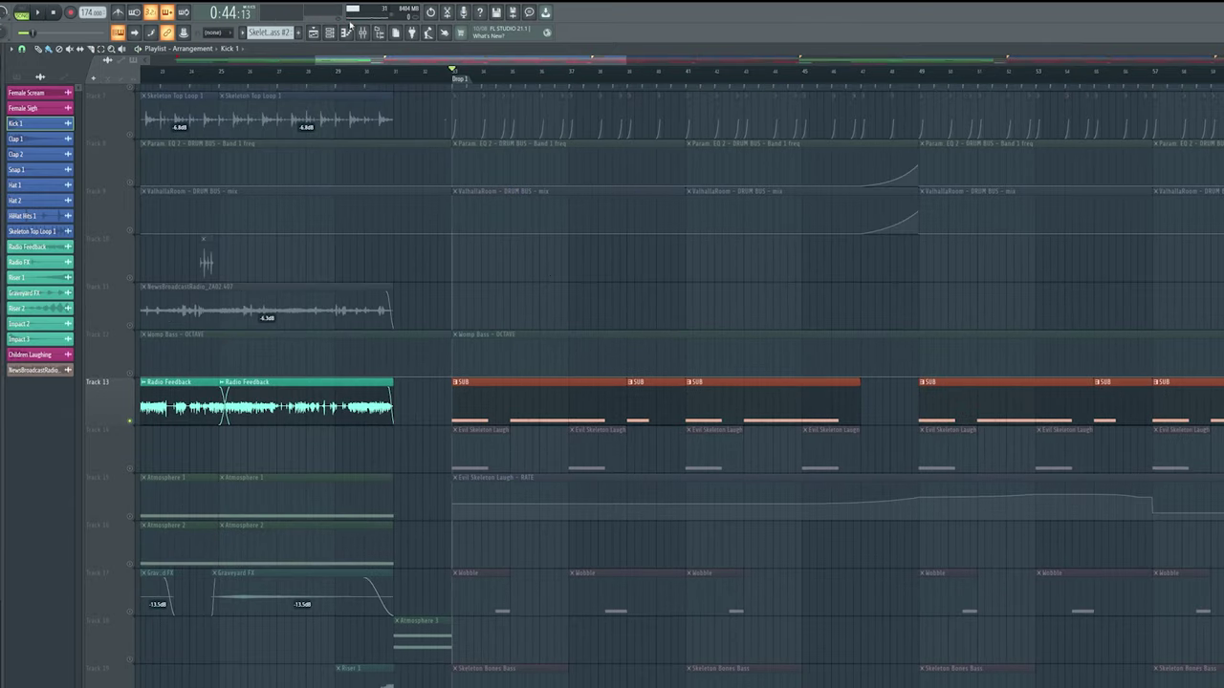
{"action": "left_click", "coordinate": [330, 32]}
{"action": "left_click", "coordinate": [329, 227]}
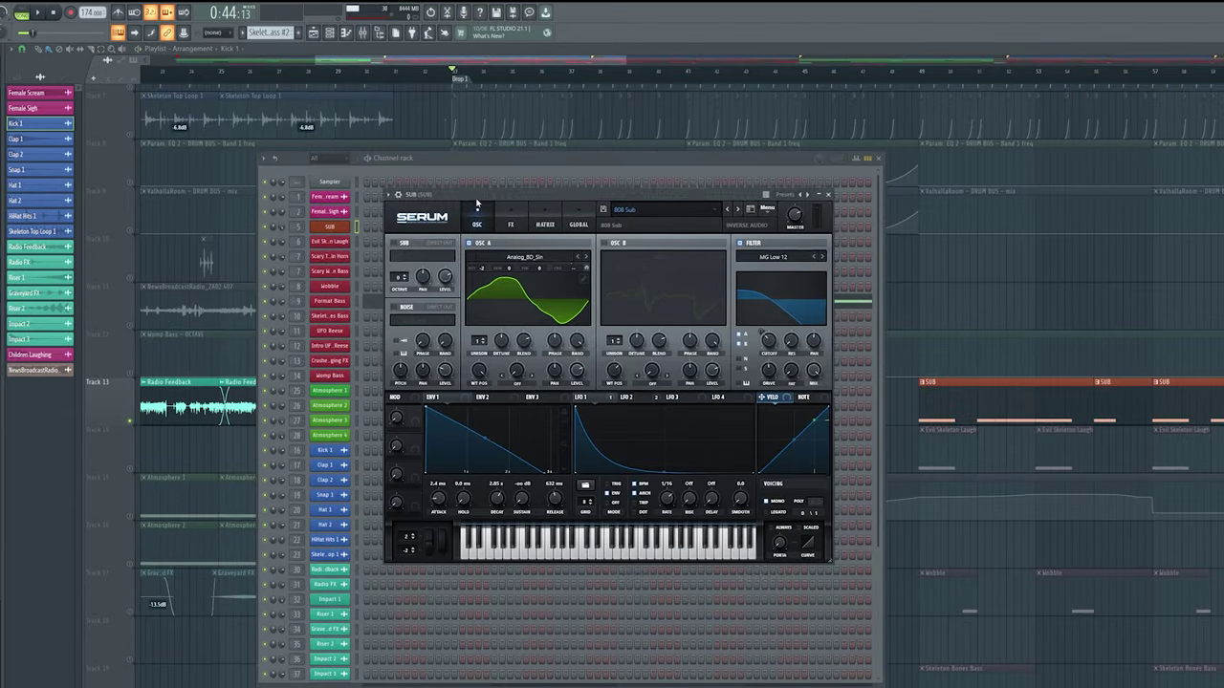
{"action": "left_click_drag", "start_coordinate": [481, 203], "coordinate": [499, 205]}
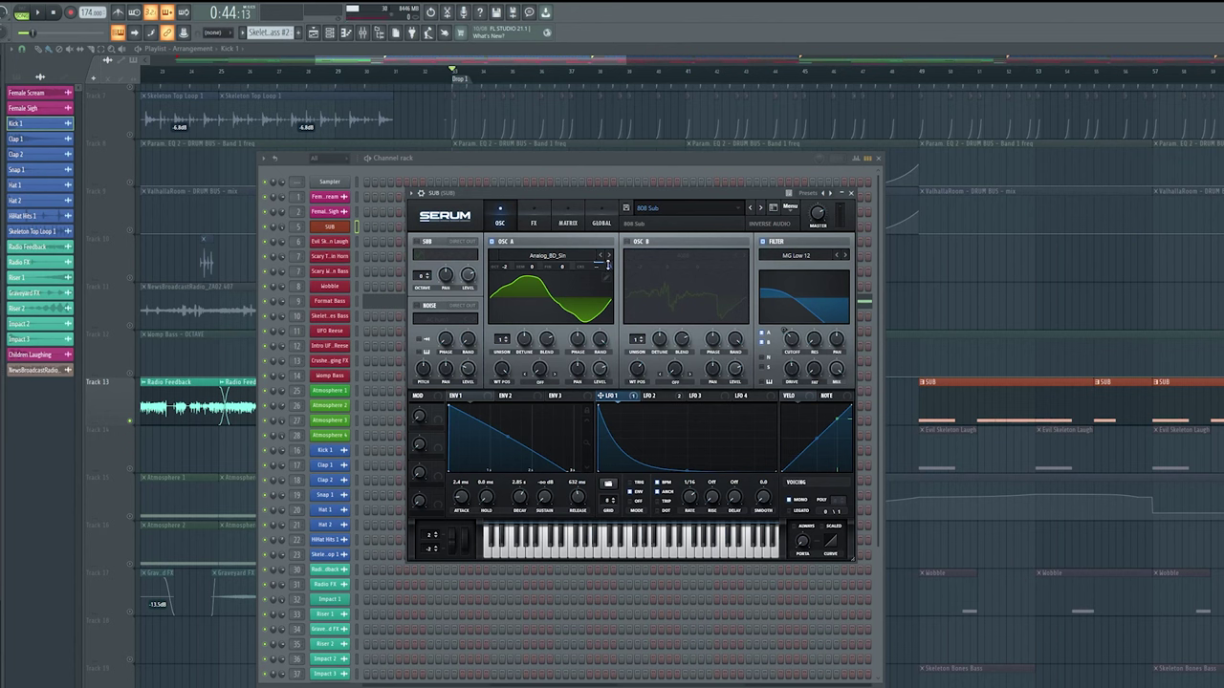
Examine the SUB sound's distortion in Serum, return to its oscillators, and close the instrument and channel rack
{"action": "mouse_move", "coordinate": [607, 265]}
{"action": "left_click", "coordinate": [533, 220]}
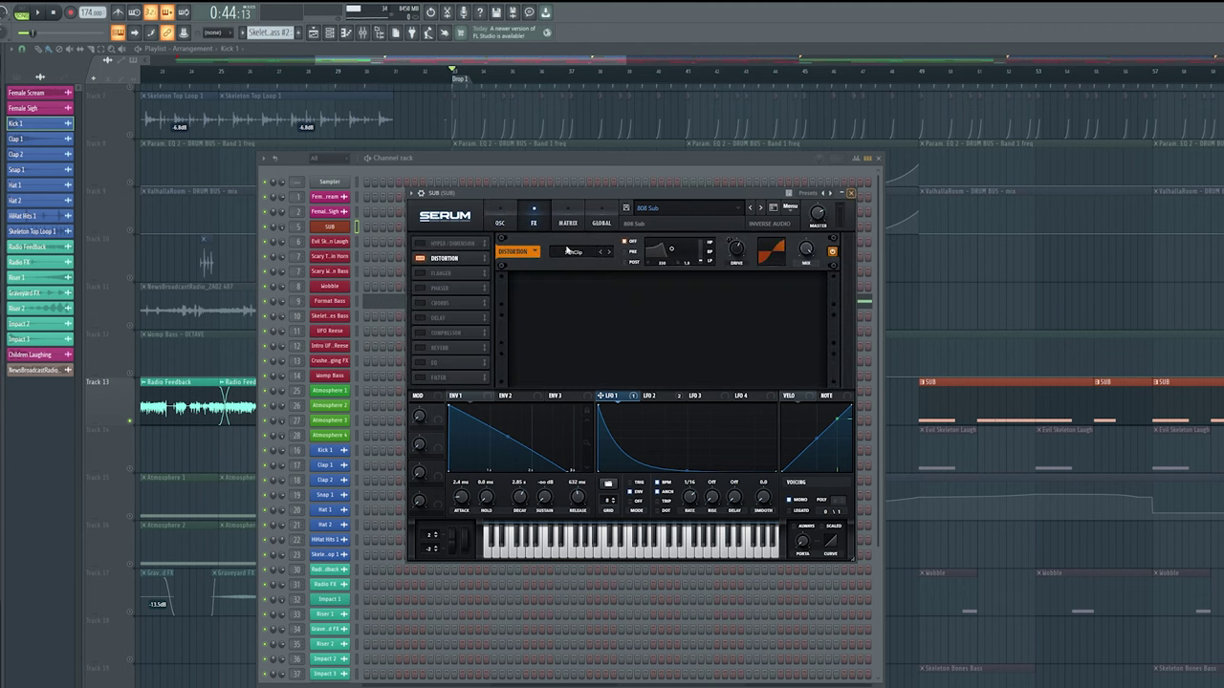
{"action": "left_click", "coordinate": [500, 220]}
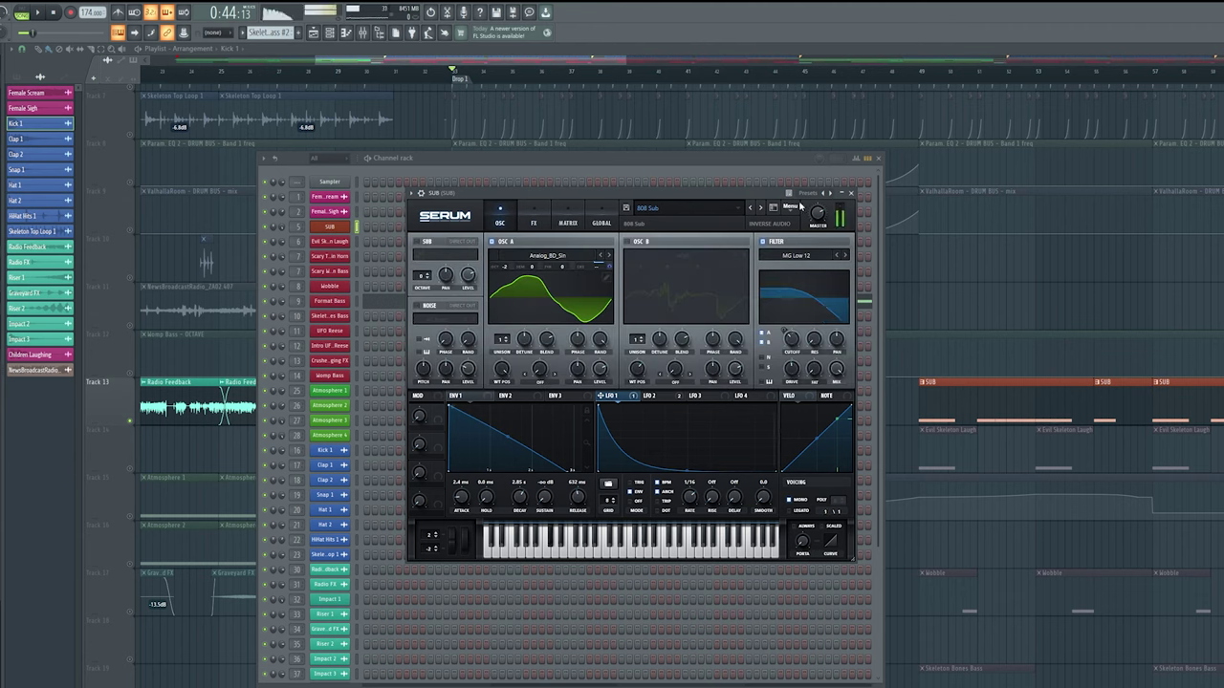
{"action": "left_click", "coordinate": [850, 192]}
{"action": "left_click", "coordinate": [878, 158]}
Solo the Evil Skeleton Laugh track and play it from the Drop 1 marker
{"action": "scroll", "coordinate": [520, 364], "scroll_direction": "down", "scroll_amount": 2}
{"action": "left_click_drag", "start_coordinate": [520, 364], "coordinate": [504, 377]}
{"action": "scroll", "coordinate": [296, 382], "scroll_direction": "up", "scroll_amount": 3}
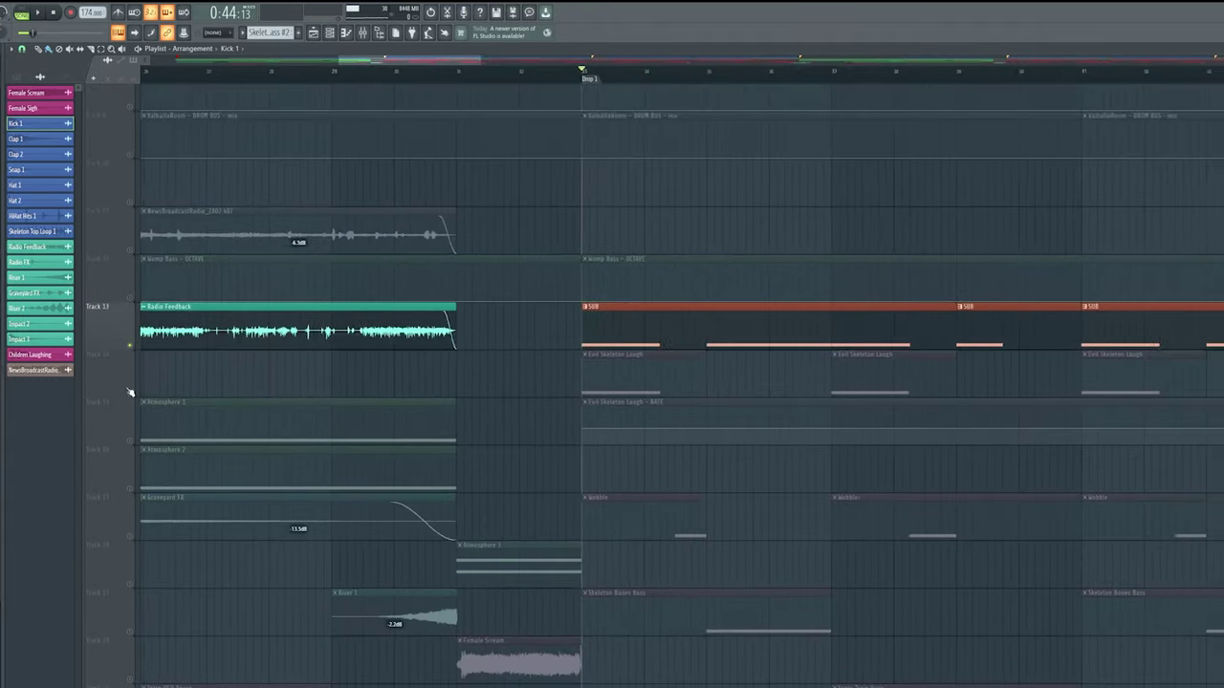
{"action": "right_click", "coordinate": [128, 391]}
{"action": "left_click_drag", "start_coordinate": [676, 400], "coordinate": [441, 415]}
{"action": "scroll", "coordinate": [442, 415], "scroll_direction": "down", "scroll_amount": 5}
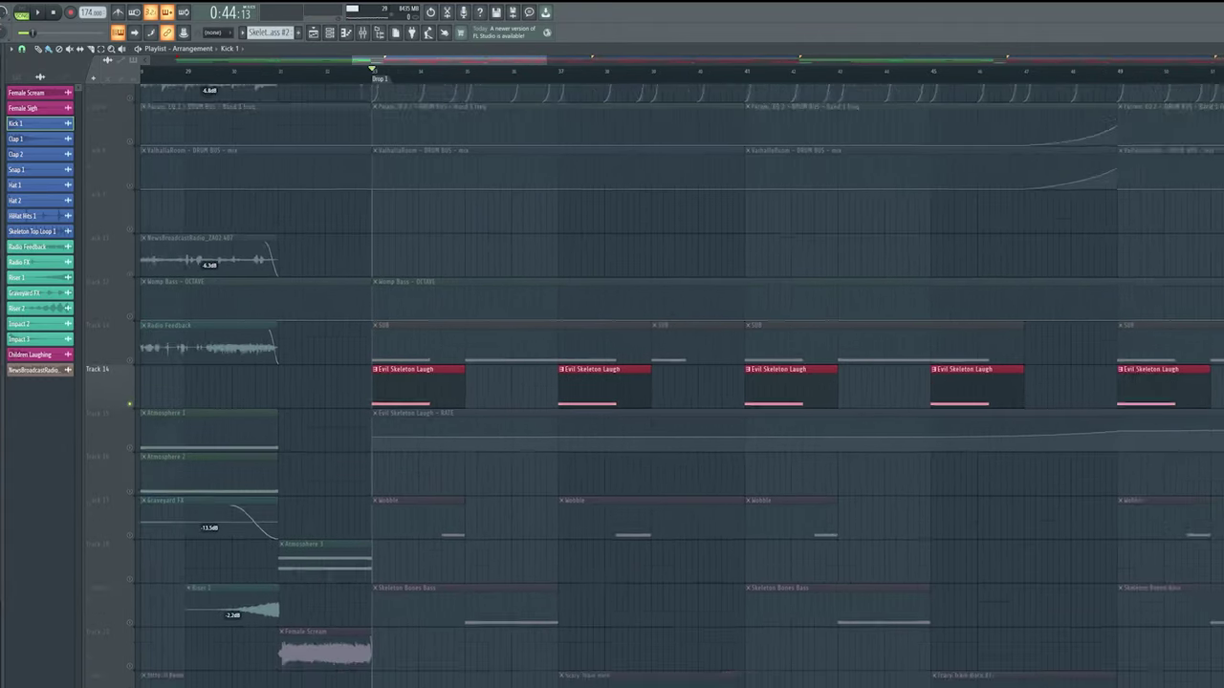
{"action": "key", "text": "space"}
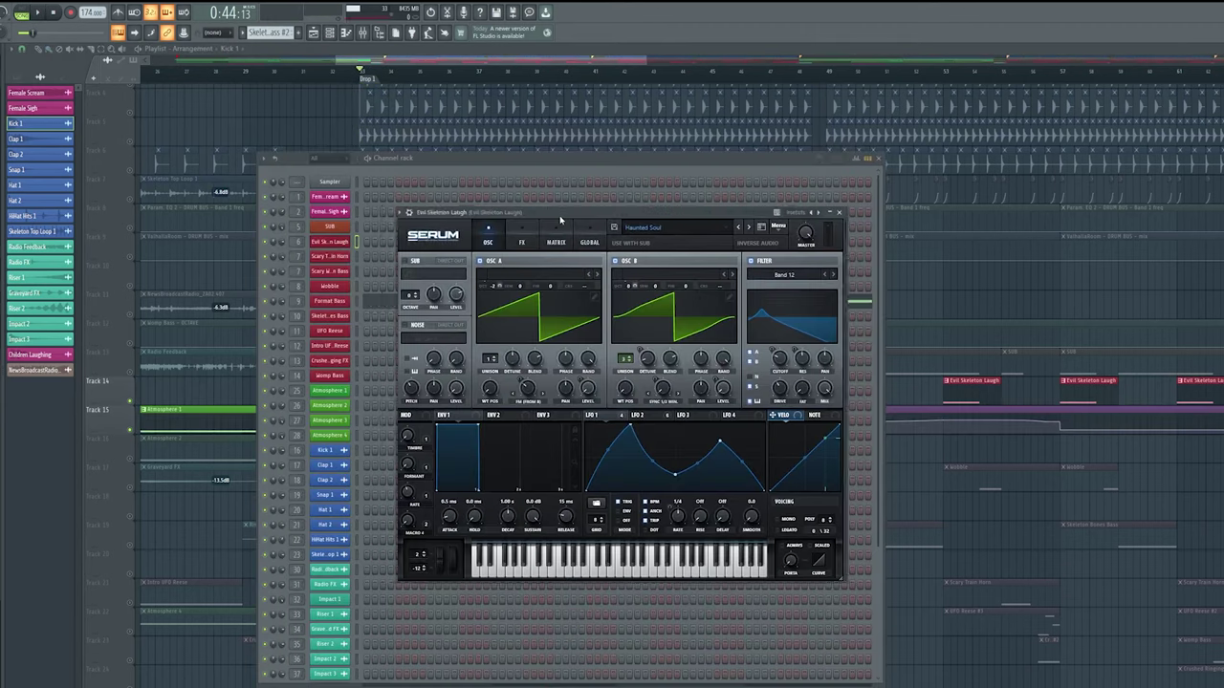
Reposition the Evil Skeleton Laugh's Serum window and play the sound with its Haunted Soul preset in view
{"action": "left_click_drag", "start_coordinate": [559, 215], "coordinate": [548, 214]}
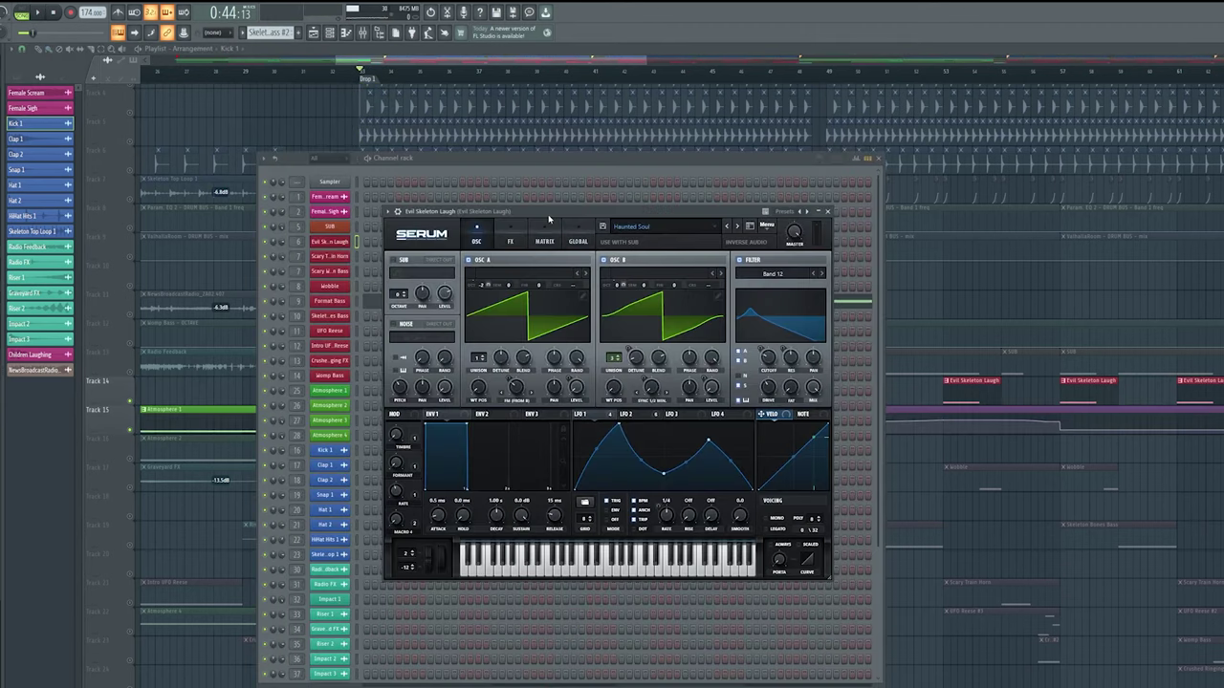
{"action": "key", "text": "space"}
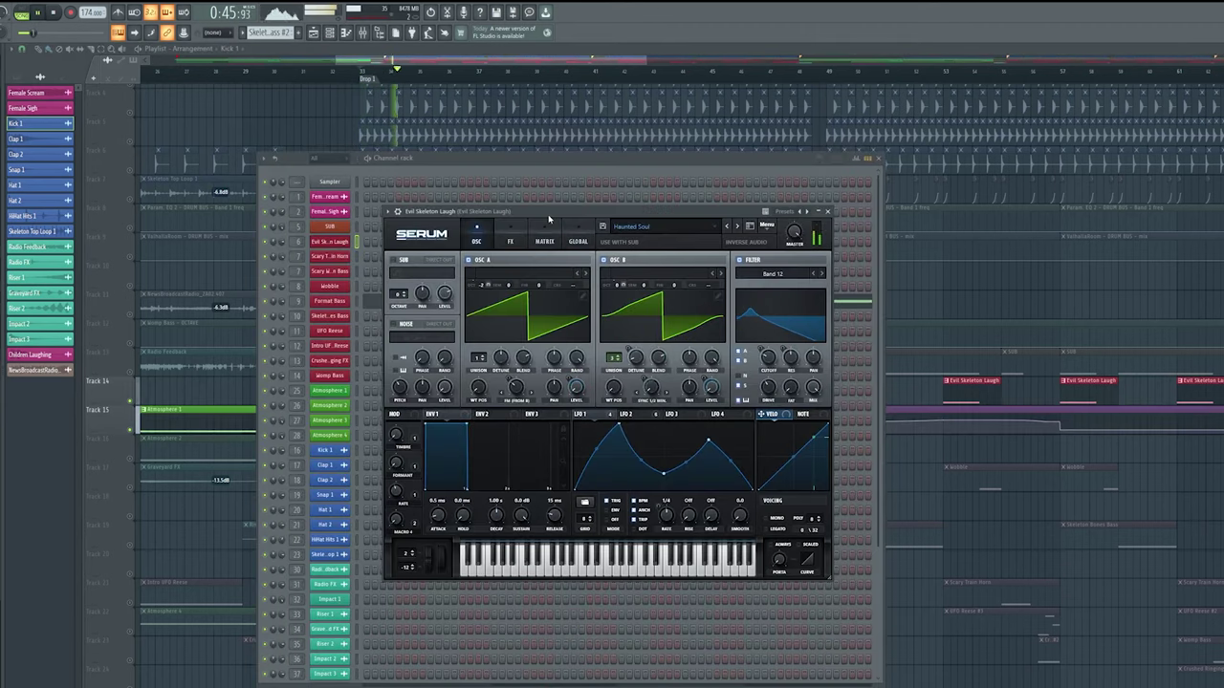
{"action": "key", "text": "space"}
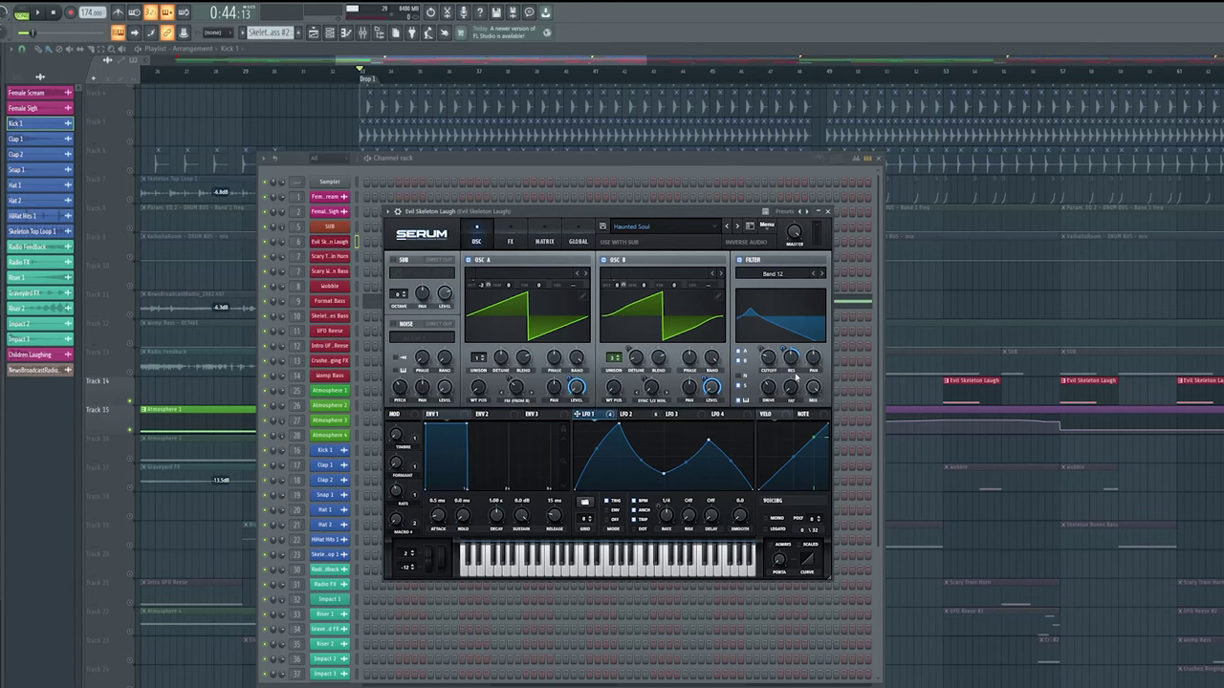
Examine LFO 2, the effects chain down to the formant filter, and the macros of the Haunted Soul preset
{"action": "left_click", "coordinate": [629, 414]}
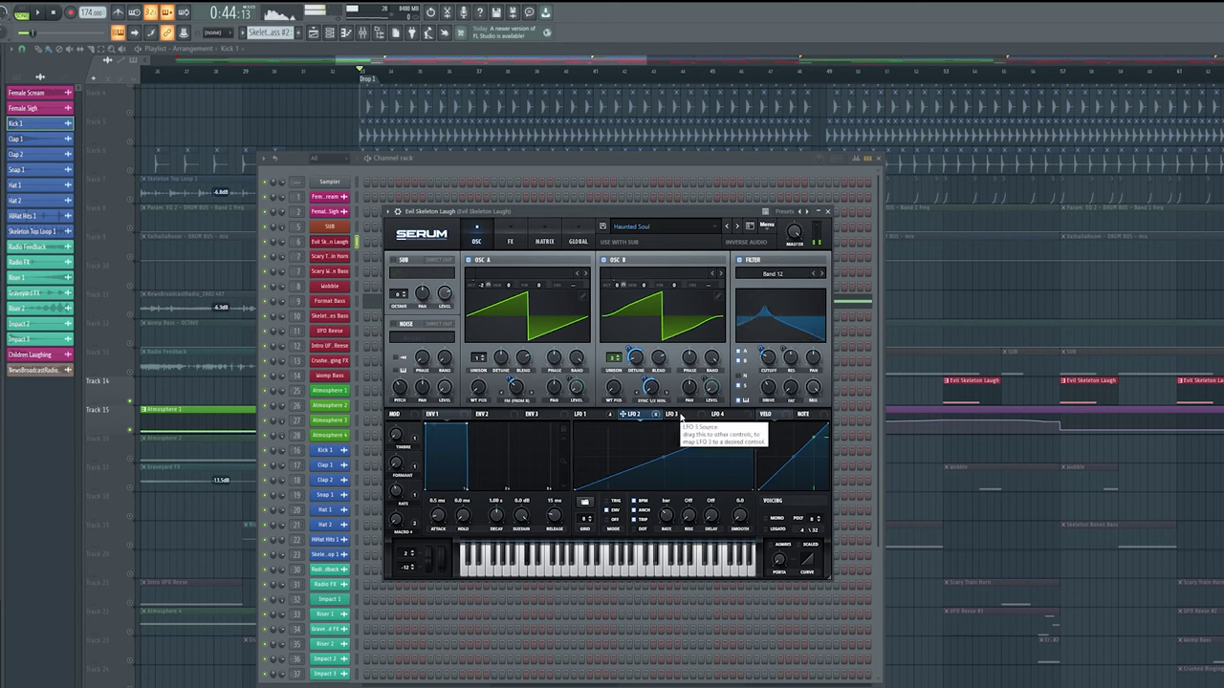
{"action": "left_click", "coordinate": [510, 243]}
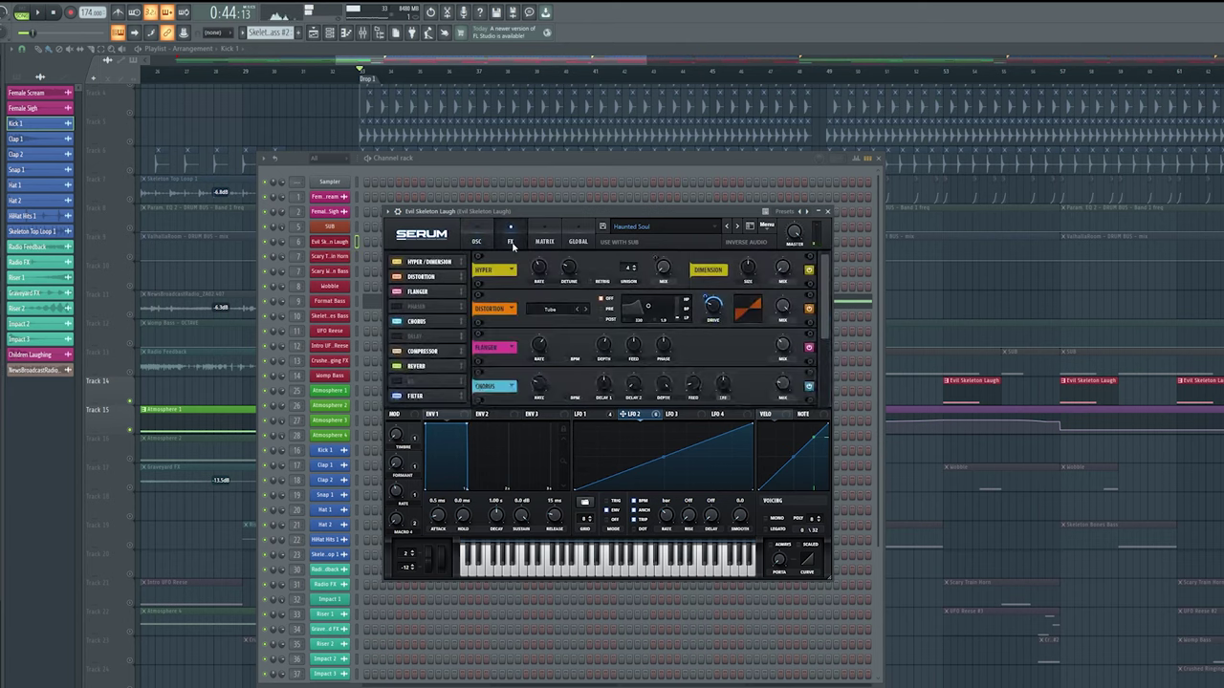
{"action": "scroll", "coordinate": [442, 276], "scroll_direction": "down", "scroll_amount": 2}
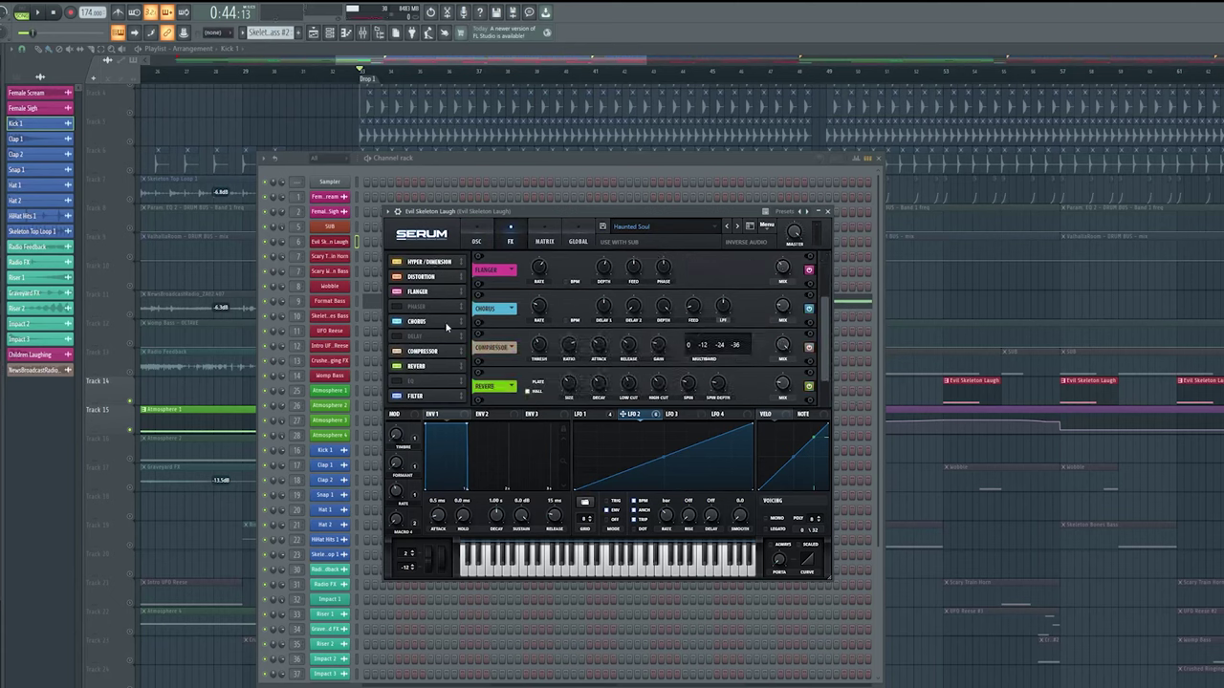
{"action": "scroll", "coordinate": [443, 333], "scroll_direction": "down", "scroll_amount": 1}
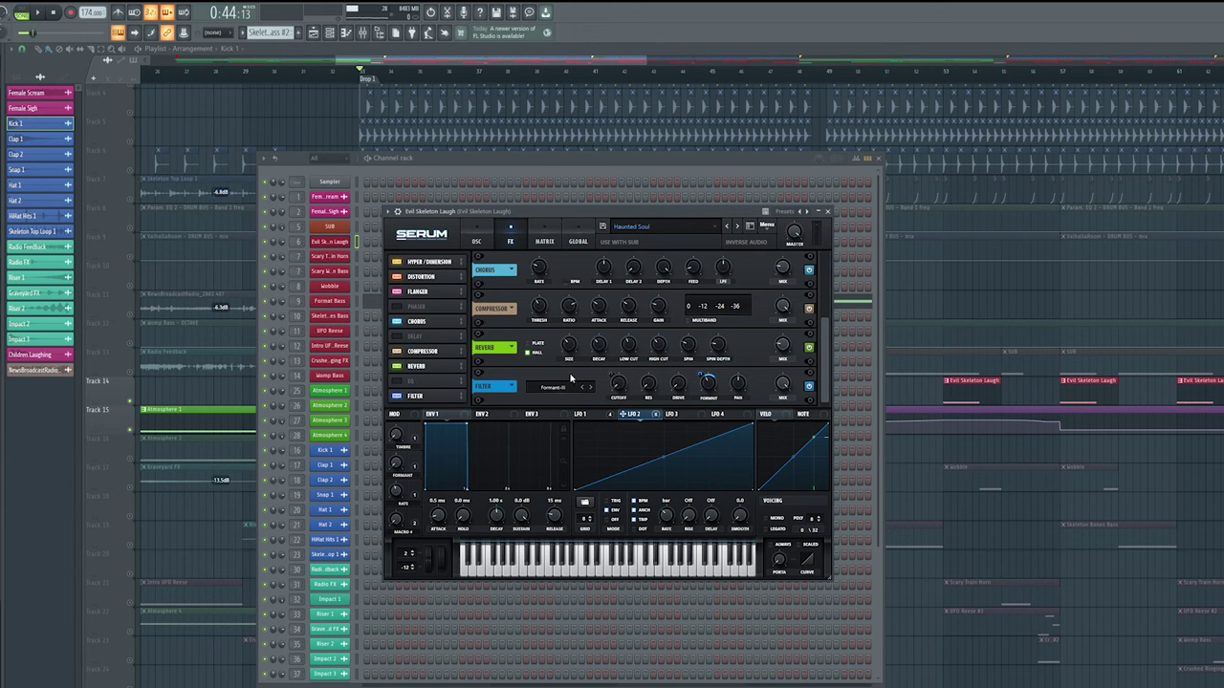
{"action": "left_click", "coordinate": [476, 237]}
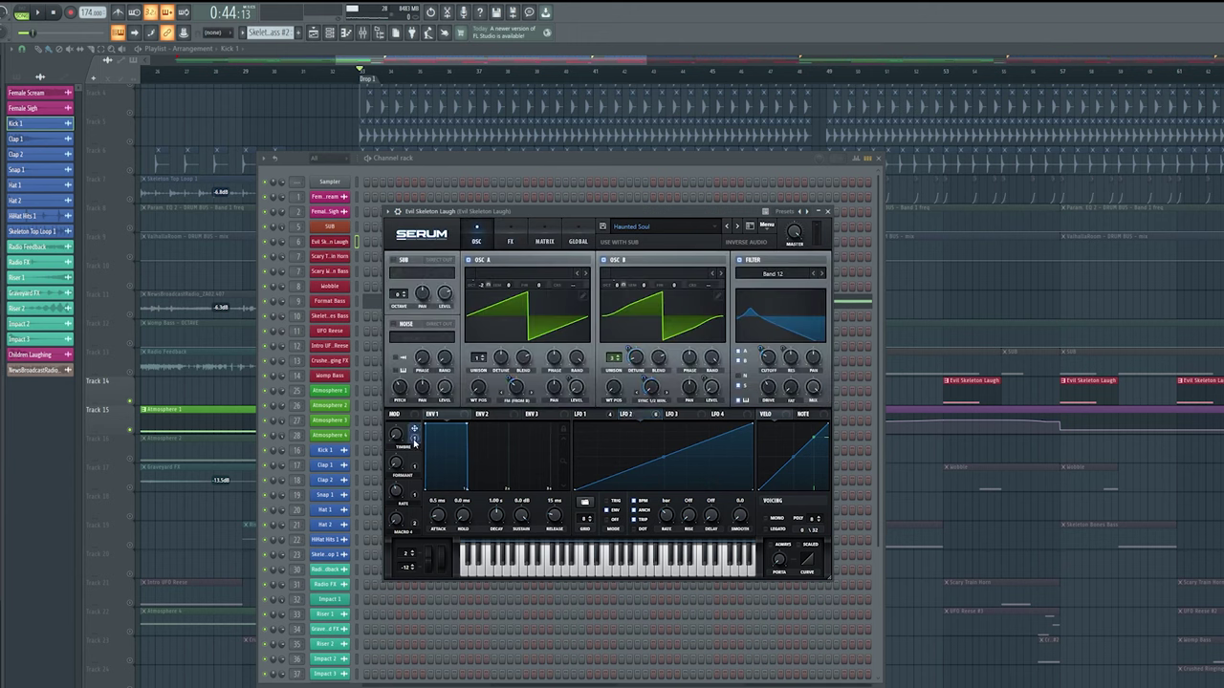
{"action": "mouse_move", "coordinate": [416, 465]}
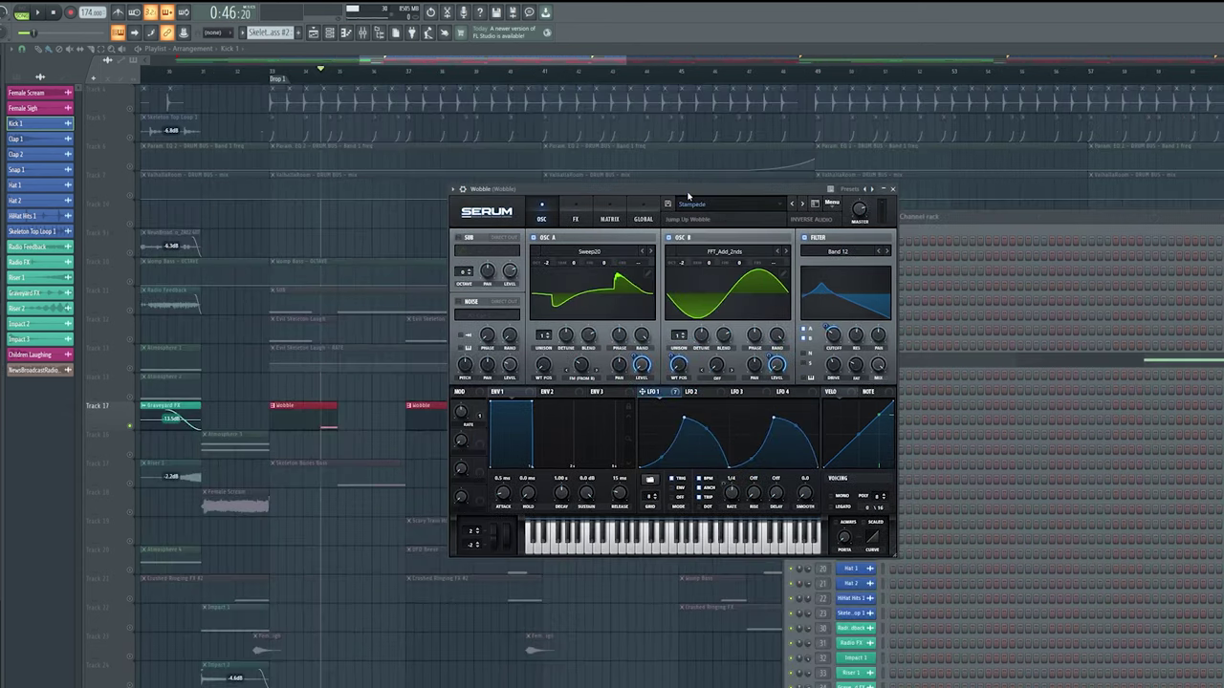
Reposition the Wobble channel's Serum window and play the soloed Wobble bass with its Stampede preset in view
{"action": "left_click_drag", "start_coordinate": [688, 196], "coordinate": [661, 193]}
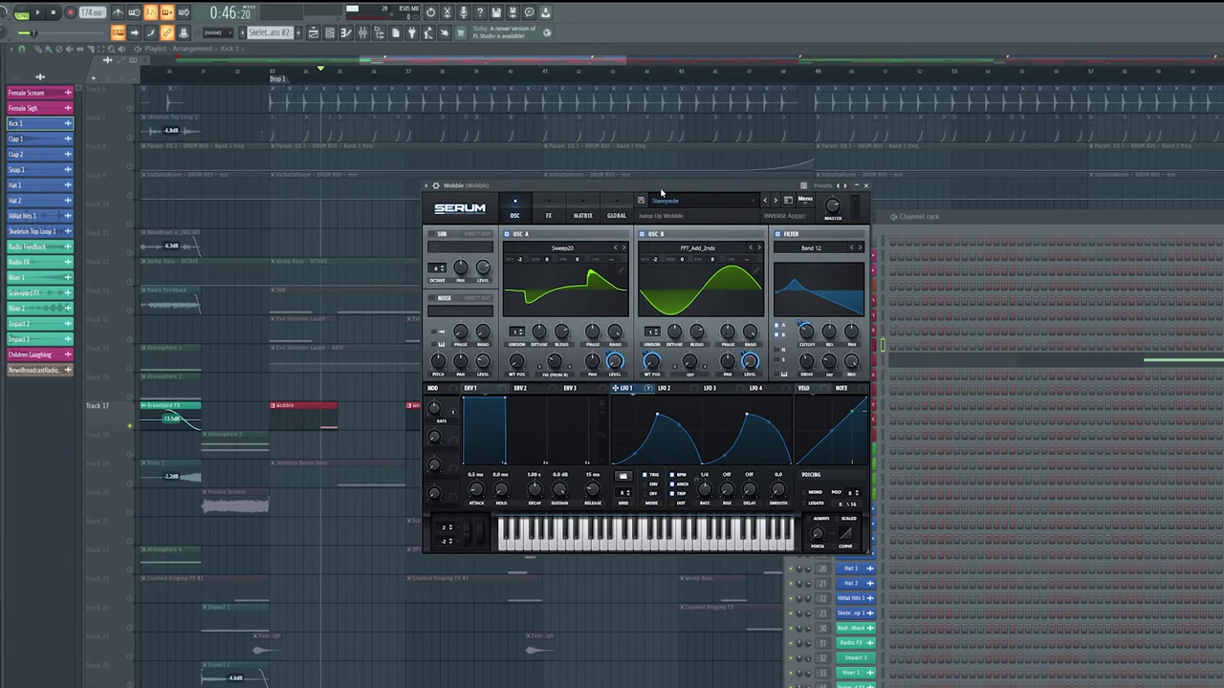
{"action": "key", "text": "space"}
{"action": "key", "text": "space"}
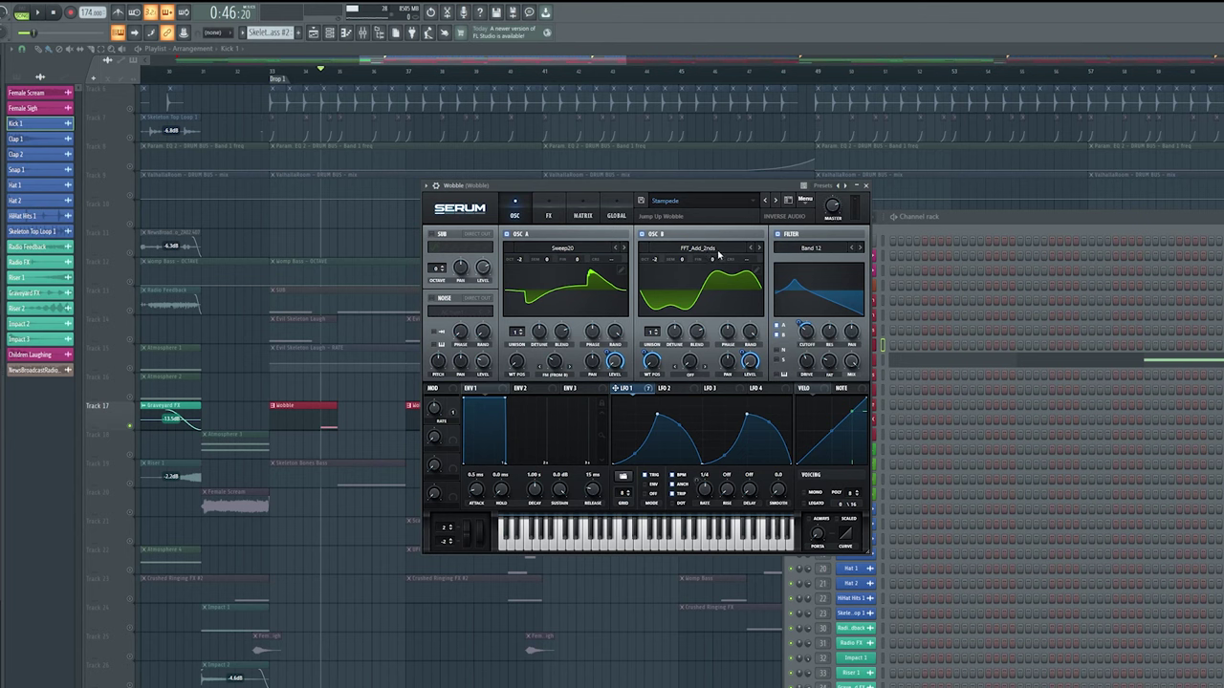
Examine the Stampede preset's effects chain, return to its oscillators, and close the Wobble instrument
{"action": "left_click", "coordinate": [549, 214]}
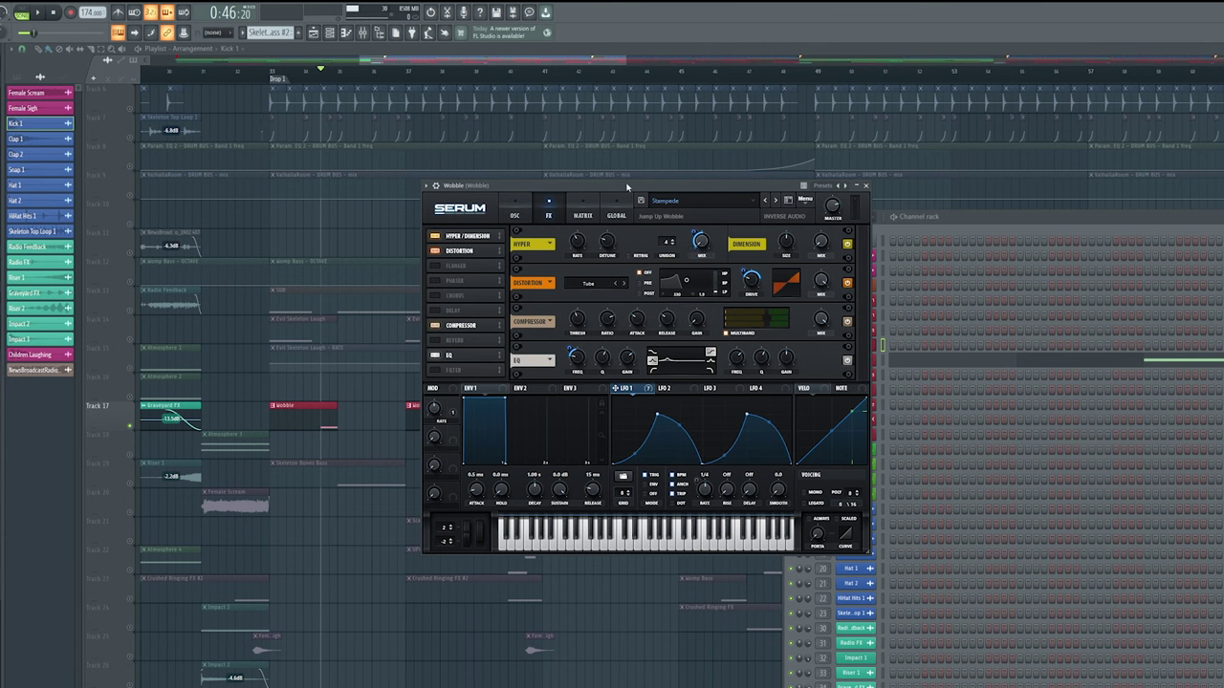
{"action": "left_click", "coordinate": [514, 208]}
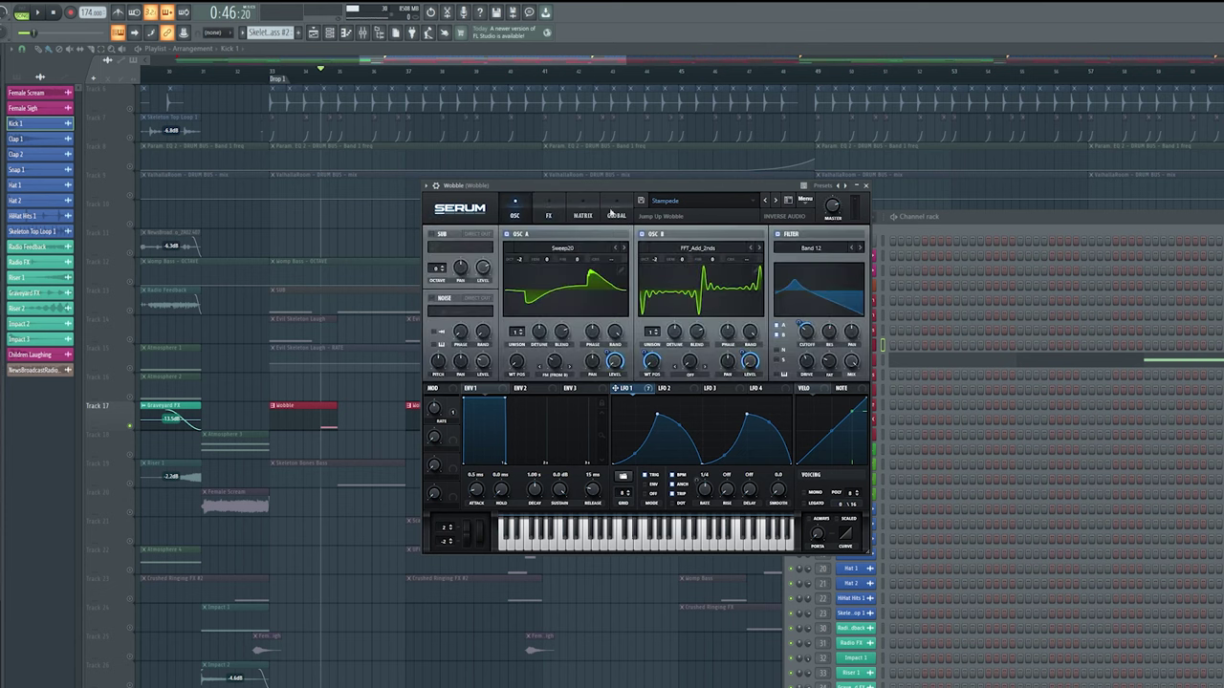
{"action": "left_click", "coordinate": [866, 186]}
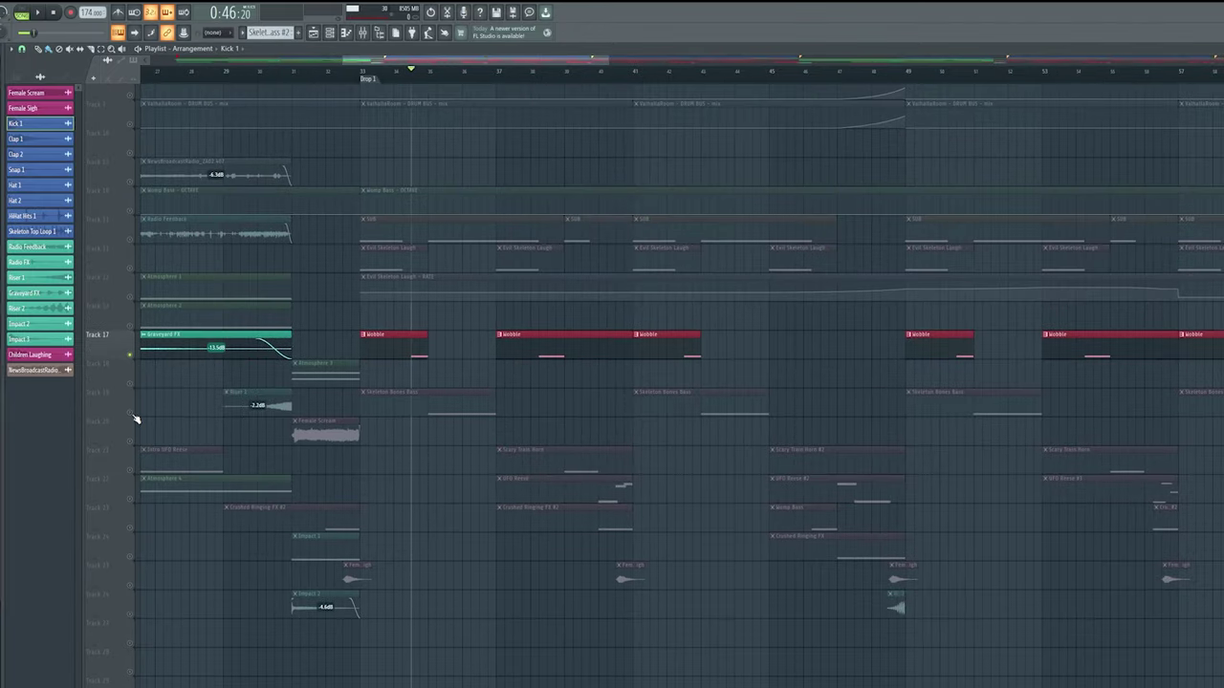
Solo the Skeleton Bones Bass track and show its Serum instrument from the channel rack
{"action": "right_click", "coordinate": [131, 414]}
{"action": "scroll", "coordinate": [421, 295], "scroll_direction": "up", "scroll_amount": 3}
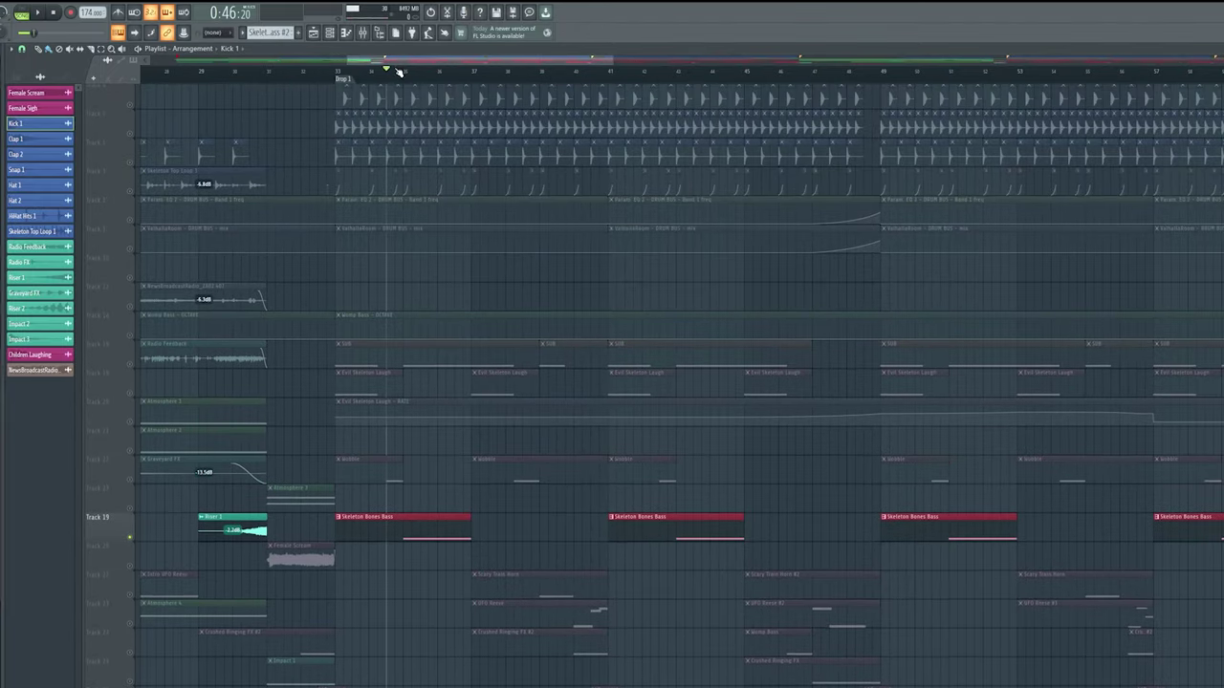
{"action": "left_click", "coordinate": [330, 33]}
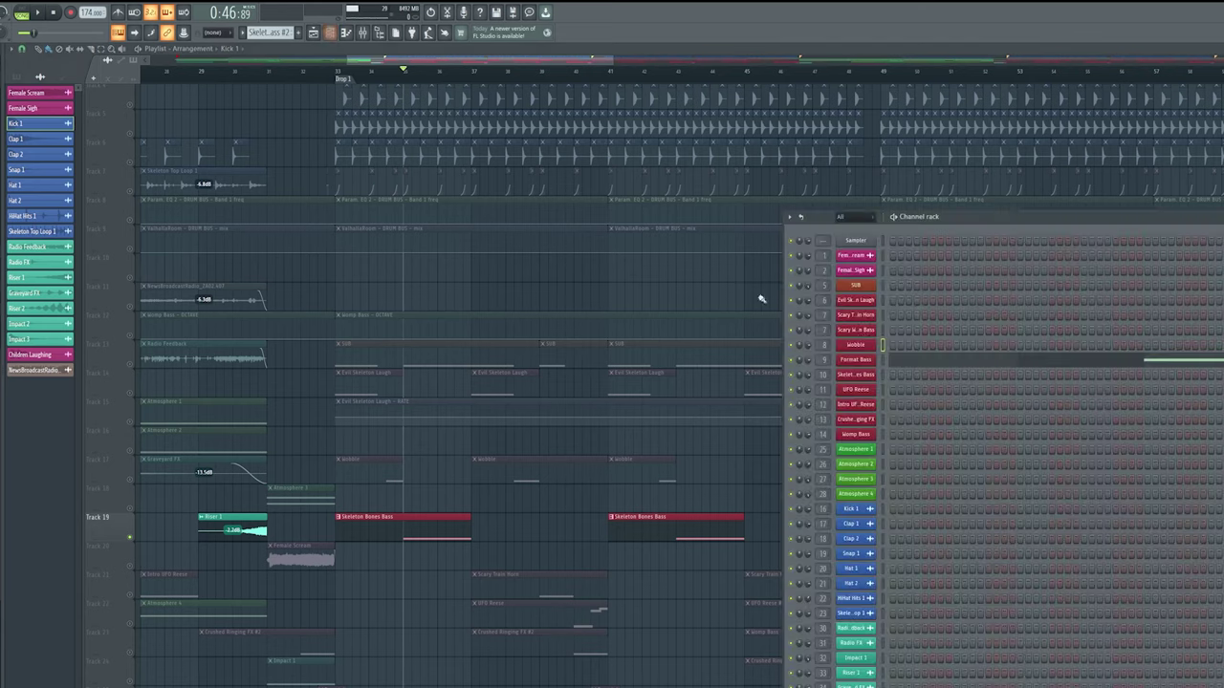
{"action": "left_click", "coordinate": [870, 379]}
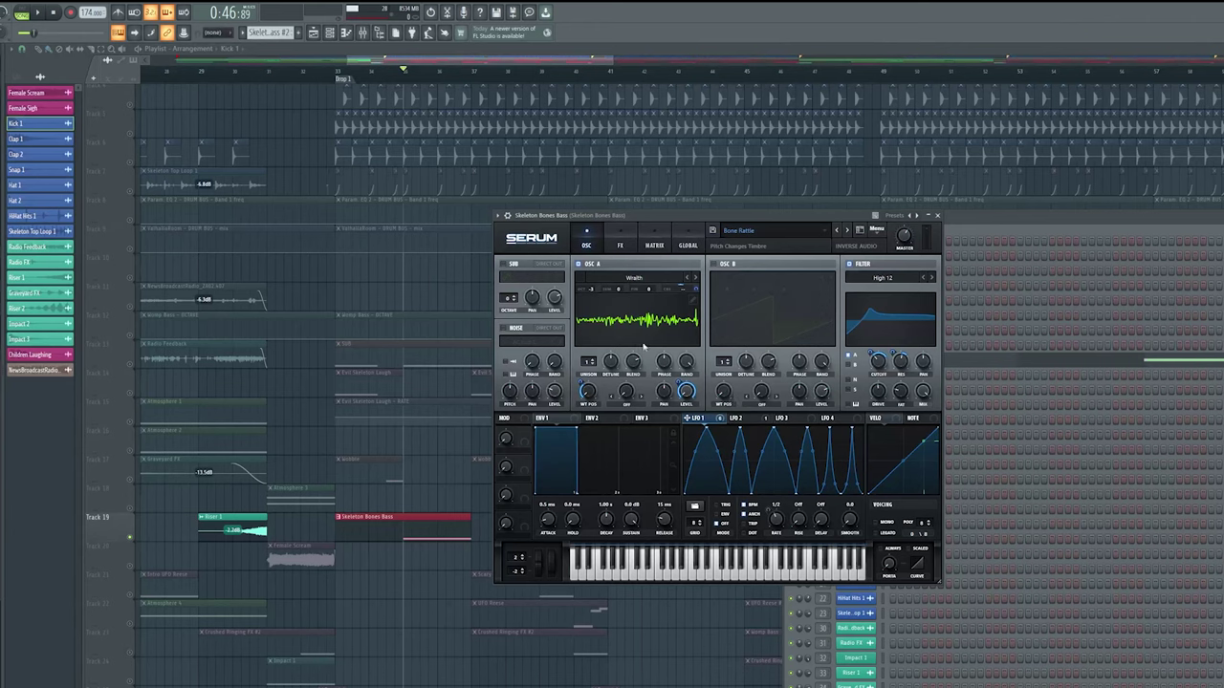
Examine LFO 2, LFO 1 and the effects chain of the Bone Rattle preset, and close the instrument
{"action": "left_click", "coordinate": [741, 421]}
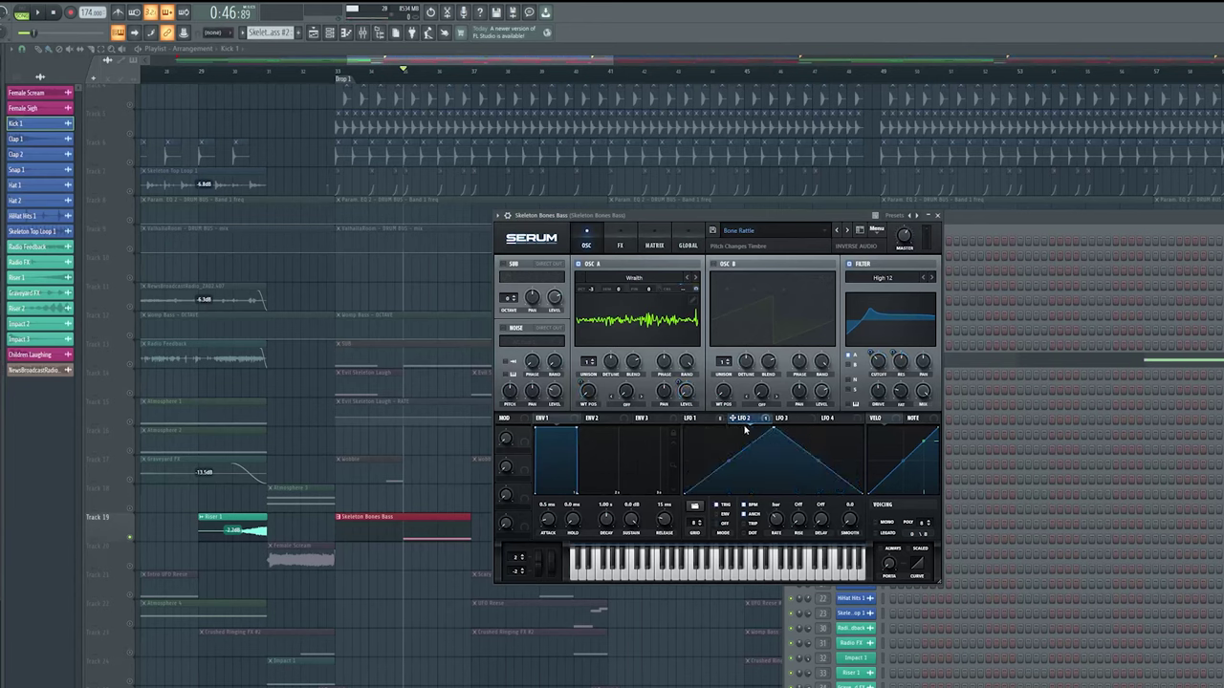
{"action": "left_click", "coordinate": [691, 419]}
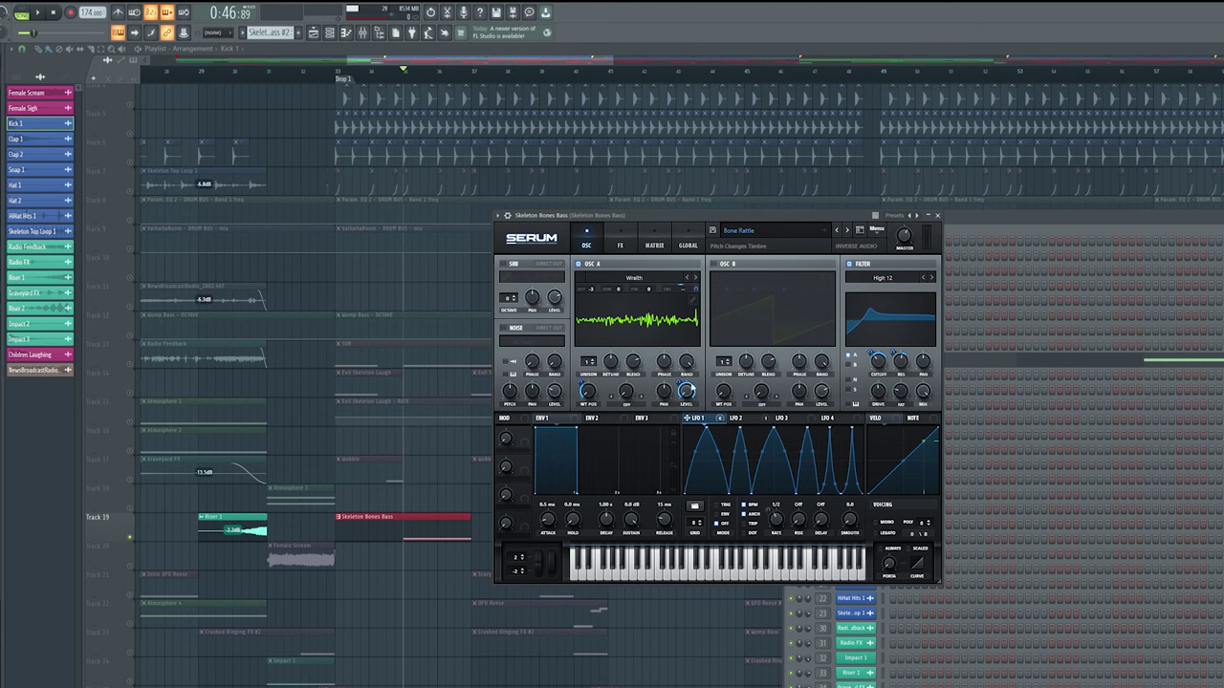
{"action": "right_click", "coordinate": [686, 391]}
{"action": "left_click_drag", "start_coordinate": [740, 222], "coordinate": [726, 226]}
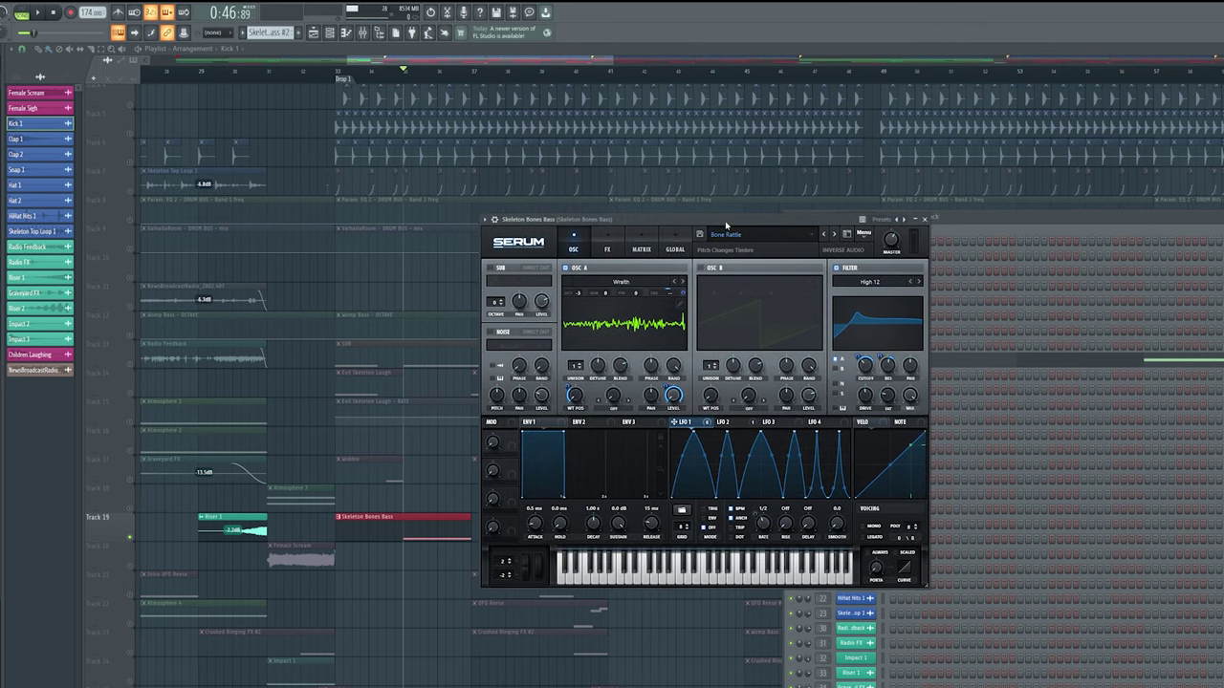
{"action": "left_click", "coordinate": [608, 249]}
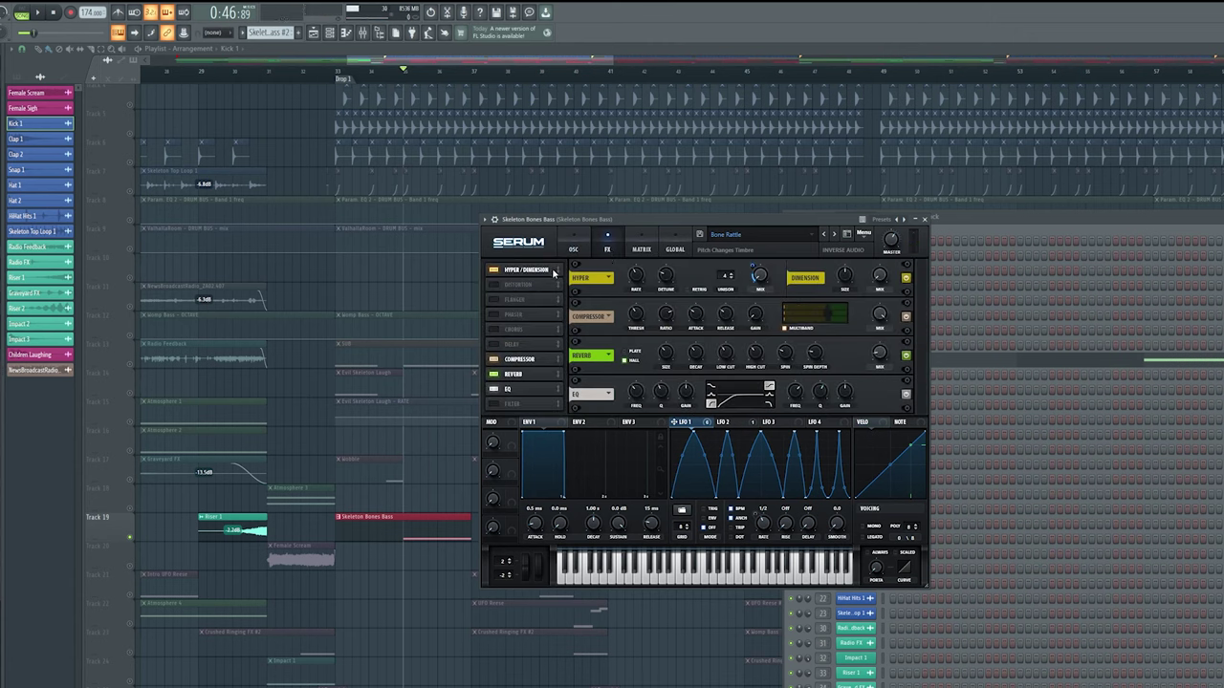
{"action": "left_click", "coordinate": [924, 219]}
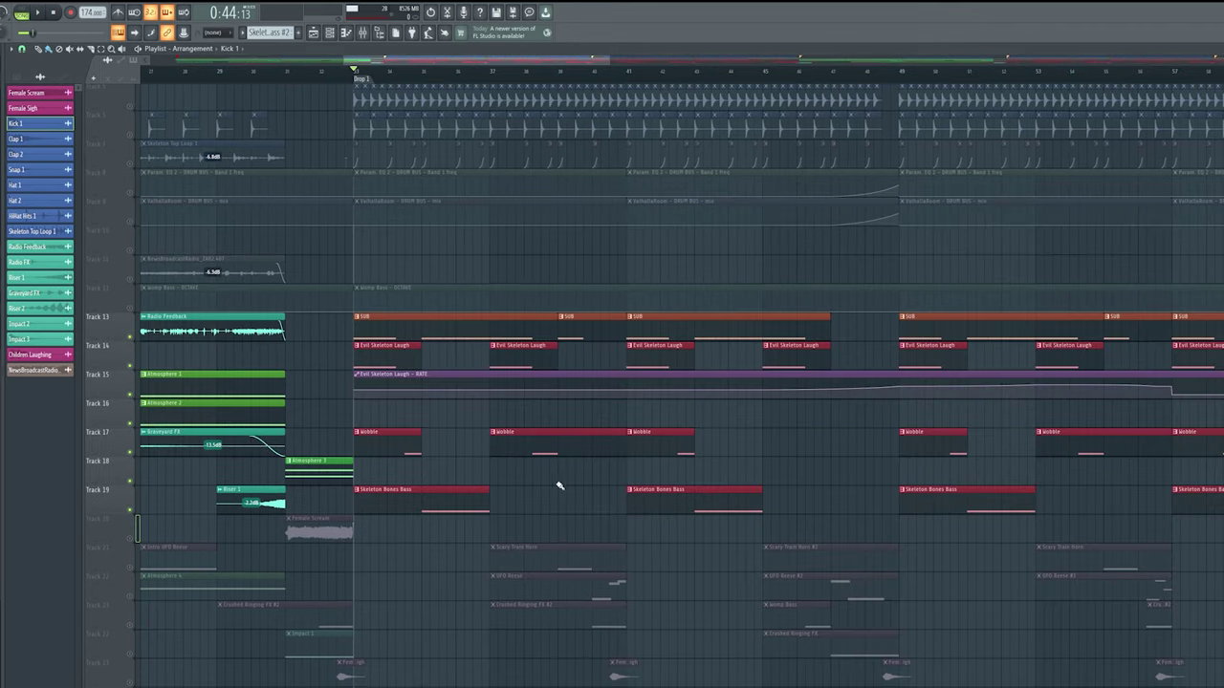
Play the SUB, Evil Skeleton Laugh, Wobble and Skeleton Bones Bass tracks together from the Drop 1 marker
{"action": "left_click_drag", "start_coordinate": [561, 486], "coordinate": [564, 499]}
{"action": "key", "text": "space"}
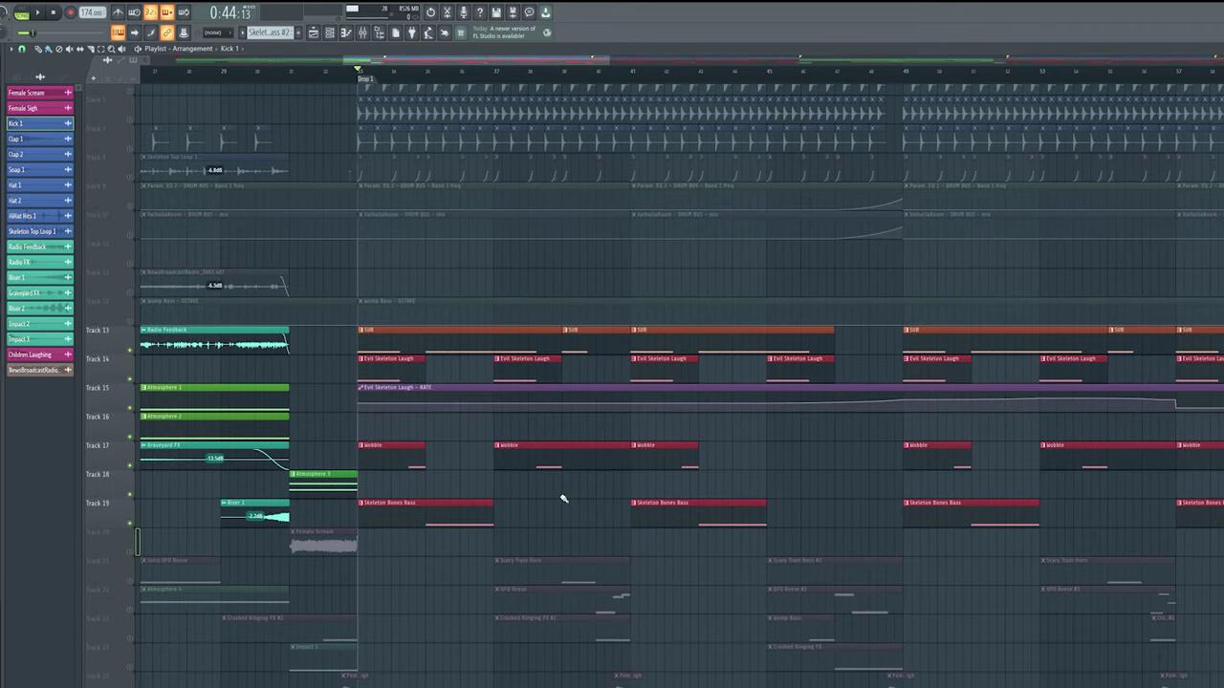
{"action": "scroll", "coordinate": [465, 475], "scroll_direction": "up", "scroll_amount": 2}
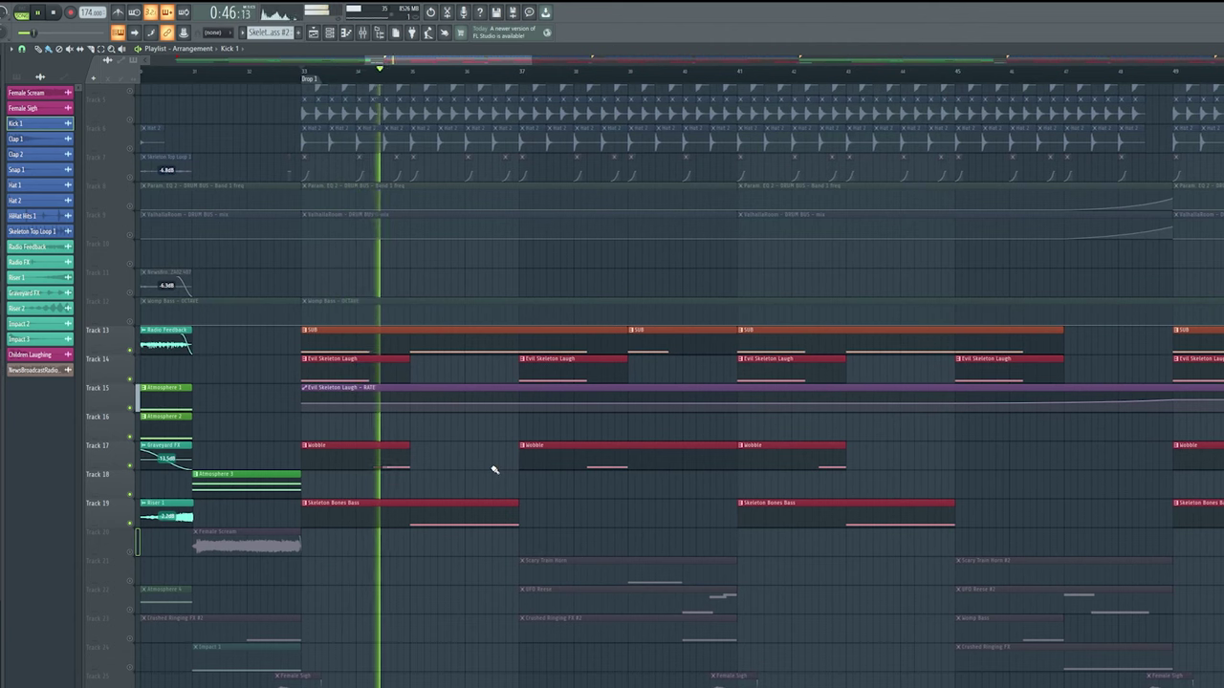
{"action": "left_click_drag", "start_coordinate": [492, 468], "coordinate": [464, 466]}
{"action": "scroll", "coordinate": [466, 466], "scroll_direction": "down", "scroll_amount": 2}
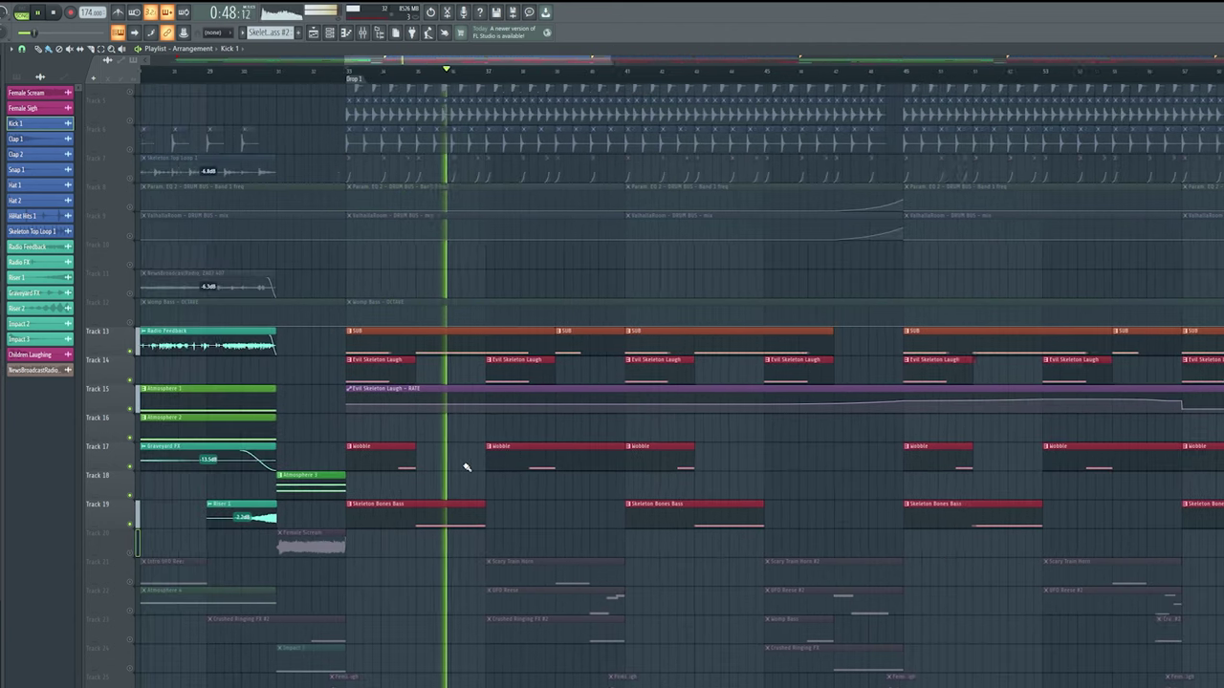
{"action": "key", "text": "space"}
Play the bass layers twice from bar 37, including Scary Train Horn, UFO Reese and Crushed Ringing FX #2
{"action": "scroll", "coordinate": [516, 497], "scroll_direction": "down", "scroll_amount": 2}
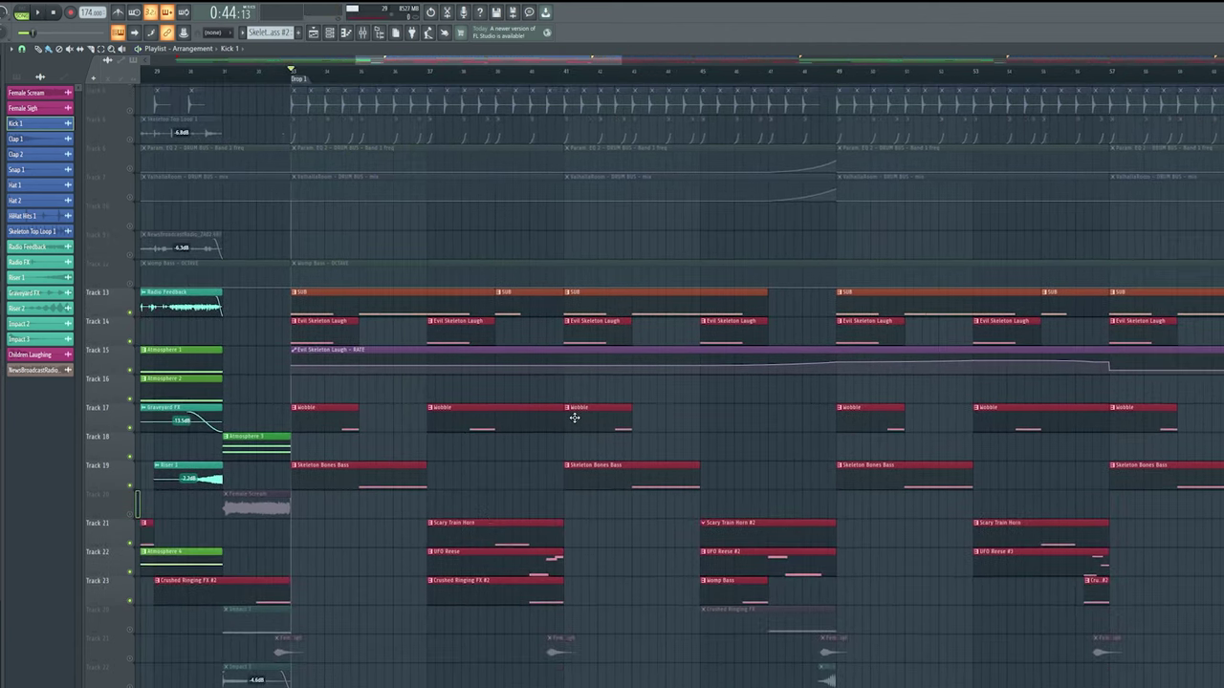
{"action": "scroll", "coordinate": [507, 287], "scroll_direction": "down", "scroll_amount": 1}
{"action": "left_click", "coordinate": [441, 72]}
{"action": "scroll", "coordinate": [574, 401], "scroll_direction": "up", "scroll_amount": 2}
{"action": "key", "text": "space"}
{"action": "scroll", "coordinate": [497, 517], "scroll_direction": "down", "scroll_amount": 2}
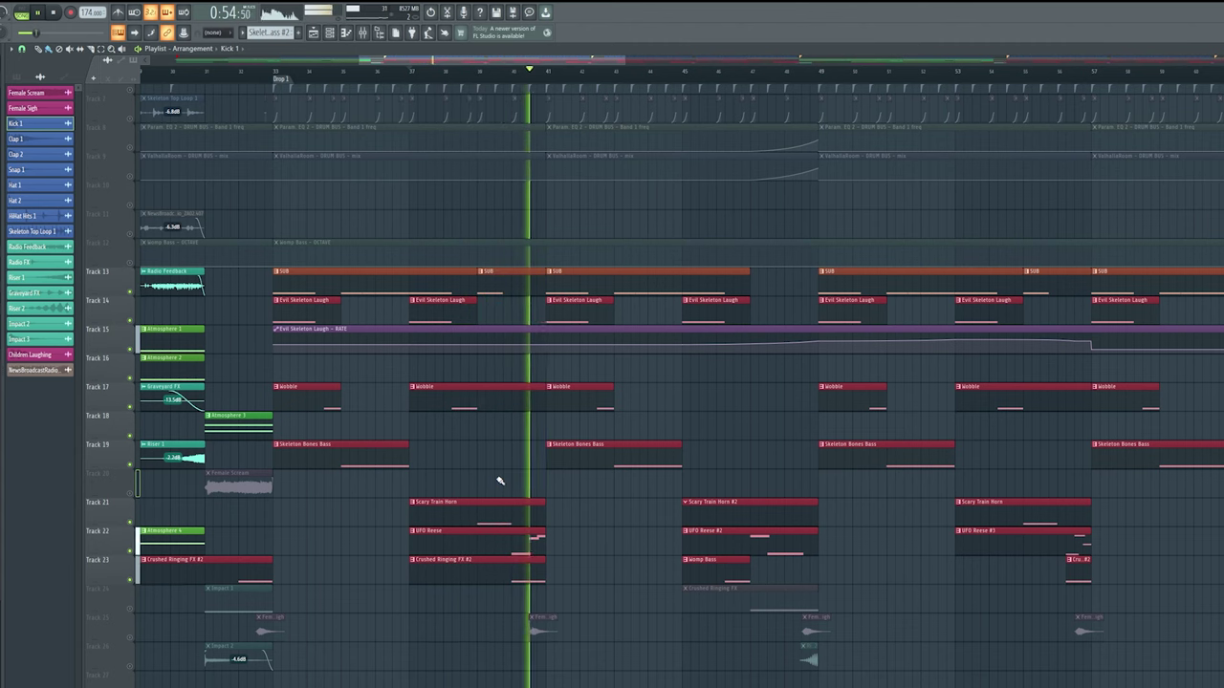
{"action": "key", "text": "space"}
{"action": "scroll", "coordinate": [500, 481], "scroll_direction": "up", "scroll_amount": 2}
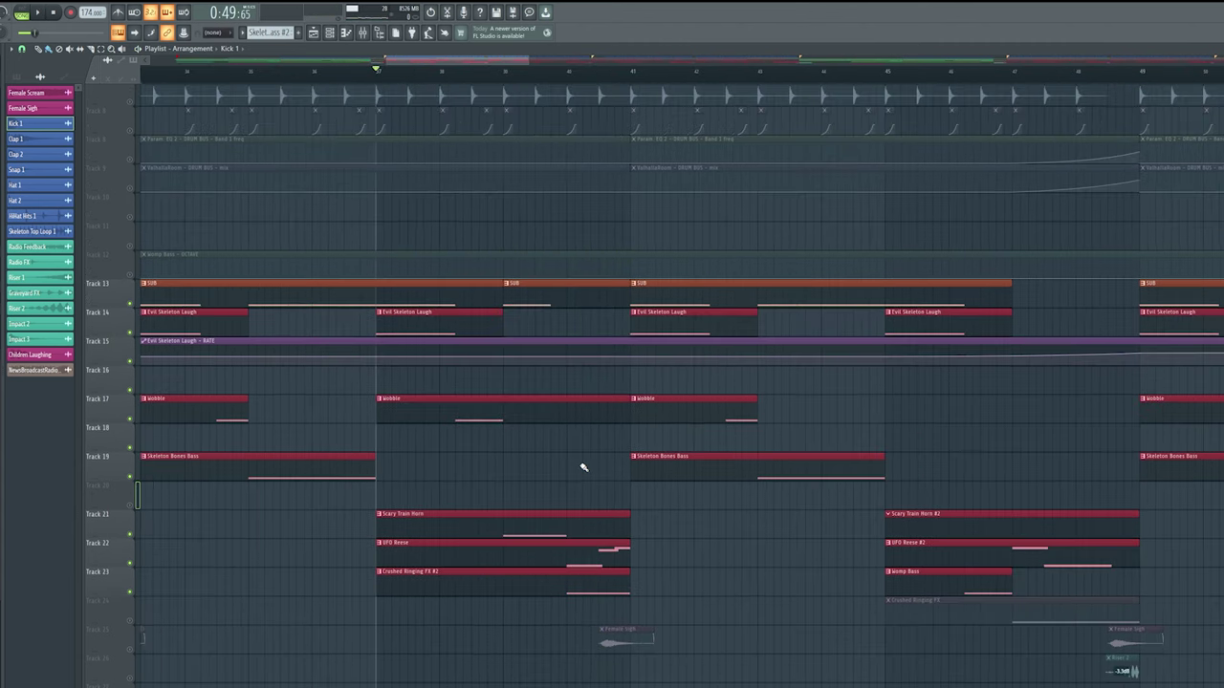
{"action": "key", "text": "space"}
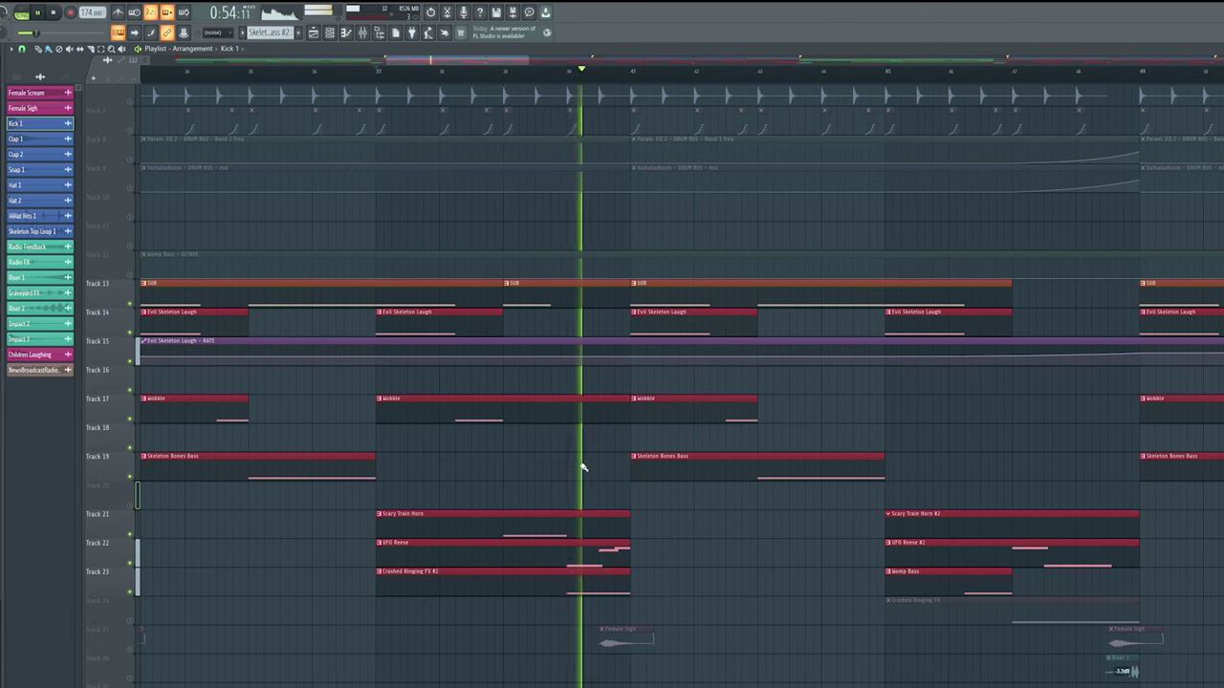
{"action": "key", "text": "space"}
Solo the Evil Skeleton Laugh on track 14 around bar 37
{"action": "scroll", "coordinate": [487, 387], "scroll_direction": "up", "scroll_amount": 3}
{"action": "scroll", "coordinate": [554, 412], "scroll_direction": "up", "scroll_amount": 3}
{"action": "scroll", "coordinate": [335, 421], "scroll_direction": "down", "scroll_amount": 2}
{"action": "right_click", "coordinate": [130, 423]}
{"action": "left_click_drag", "start_coordinate": [487, 484], "coordinate": [458, 399]}
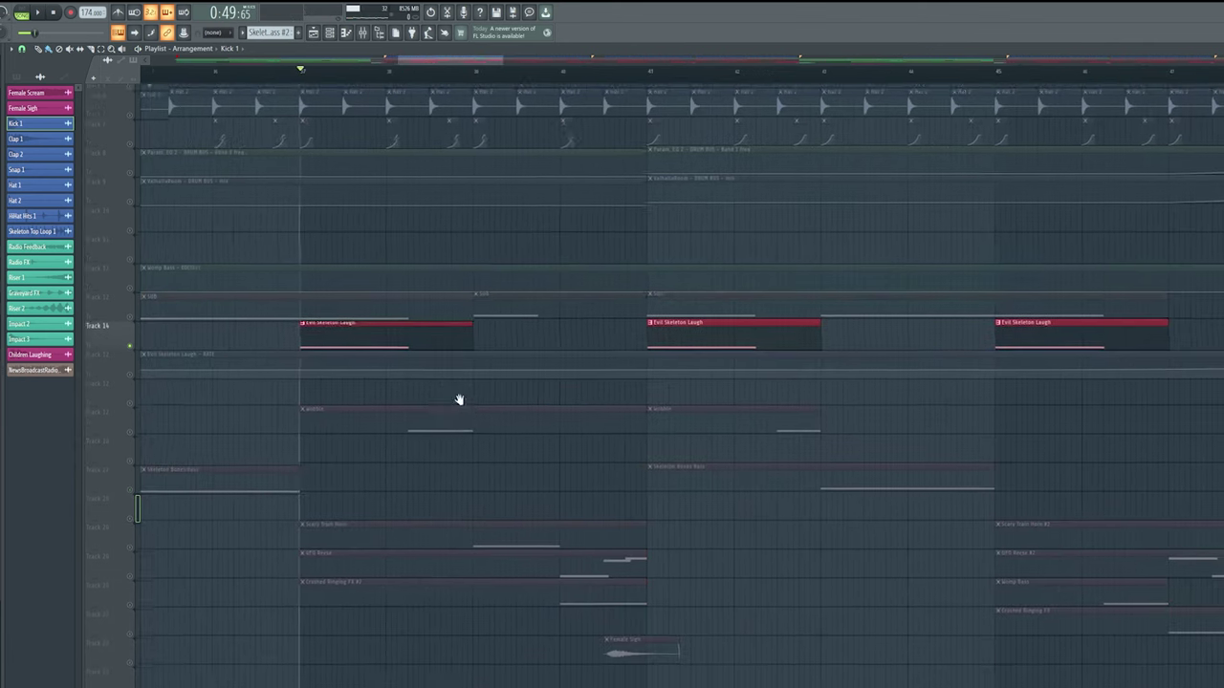
Play the soloed Evil Skeleton Laugh, then solo the Wobble on track 17 and play its note around bar 38
{"action": "key", "text": "space"}
{"action": "key", "text": "space"}
{"action": "right_click", "coordinate": [130, 422]}
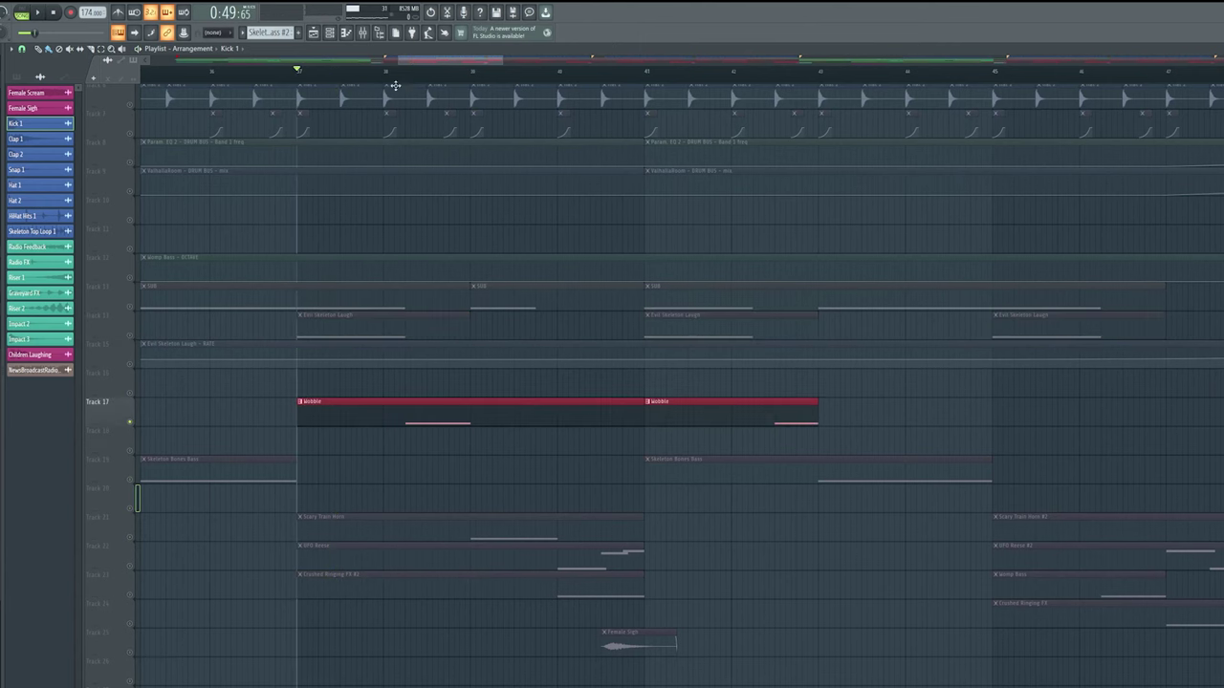
{"action": "left_click_drag", "start_coordinate": [390, 77], "coordinate": [407, 71]}
{"action": "key", "text": "space"}
{"action": "left_click_drag", "start_coordinate": [502, 421], "coordinate": [459, 386]}
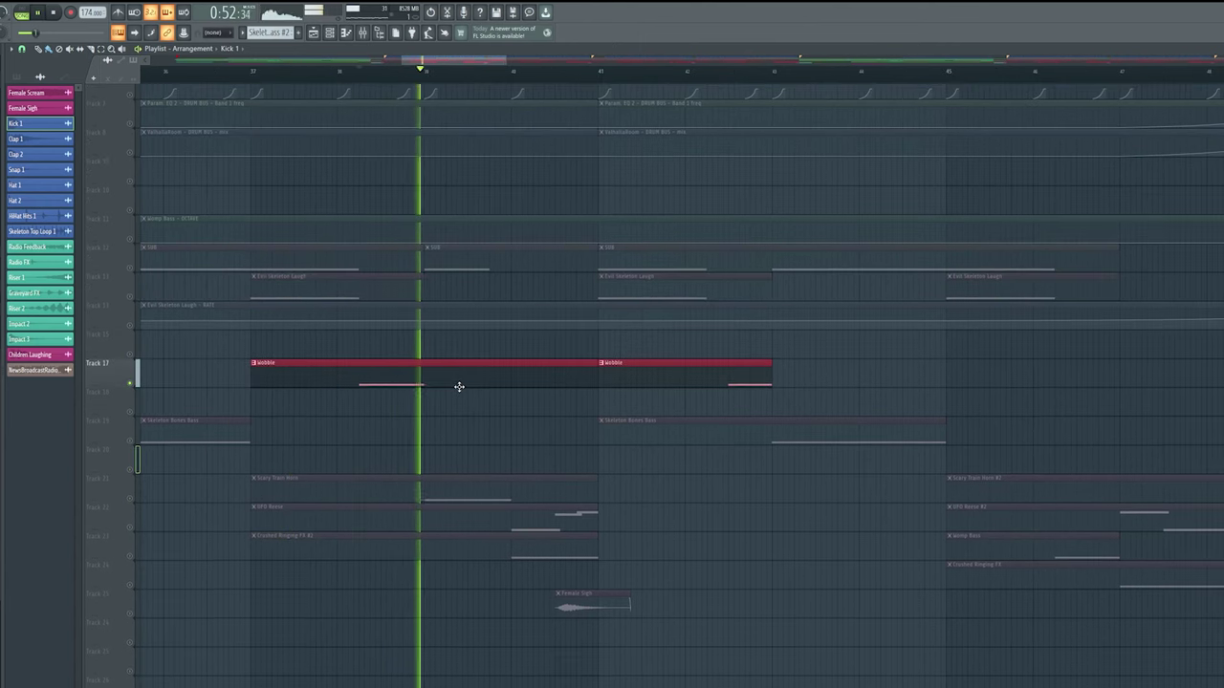
{"action": "key", "text": "space"}
Solo the Scary Train Horn on track 21 and play its note around bar 39
{"action": "left_click", "coordinate": [131, 508], "text": "ctrl"}
{"action": "mouse_move", "coordinate": [361, 75]}
{"action": "left_mouse_down"}
{"action": "mouse_move", "coordinate": [339, 74]}
{"action": "mouse_move", "coordinate": [344, 85]}
{"action": "left_mouse_up"}
{"action": "key", "text": "space"}
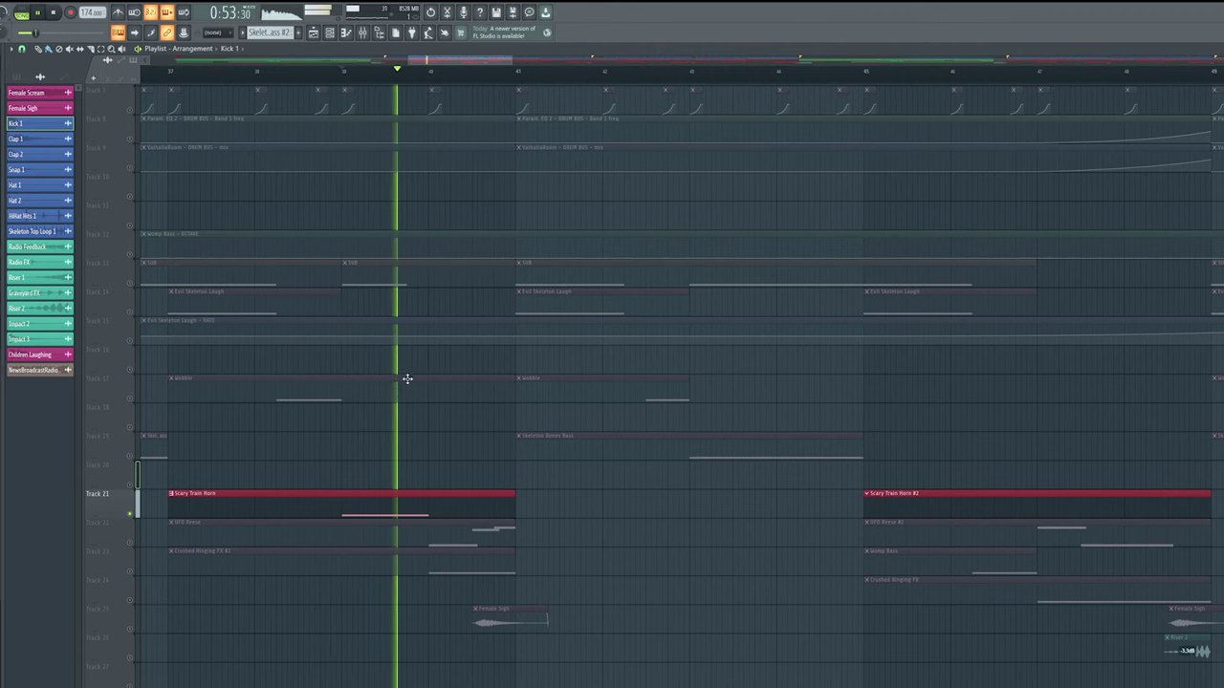
{"action": "key", "text": "space"}
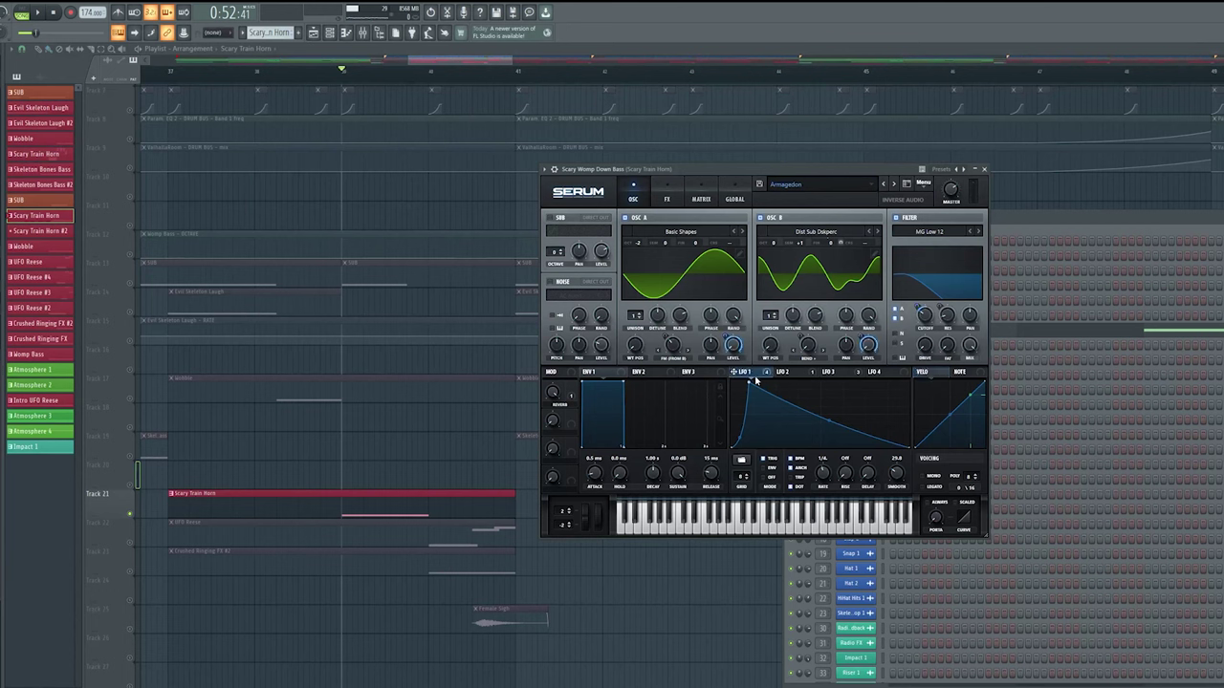
Examine LFO 2, LFO 3 and LFO 1 of the Armagedon preset behind the Scary Train Horn
{"action": "left_click", "coordinate": [793, 373]}
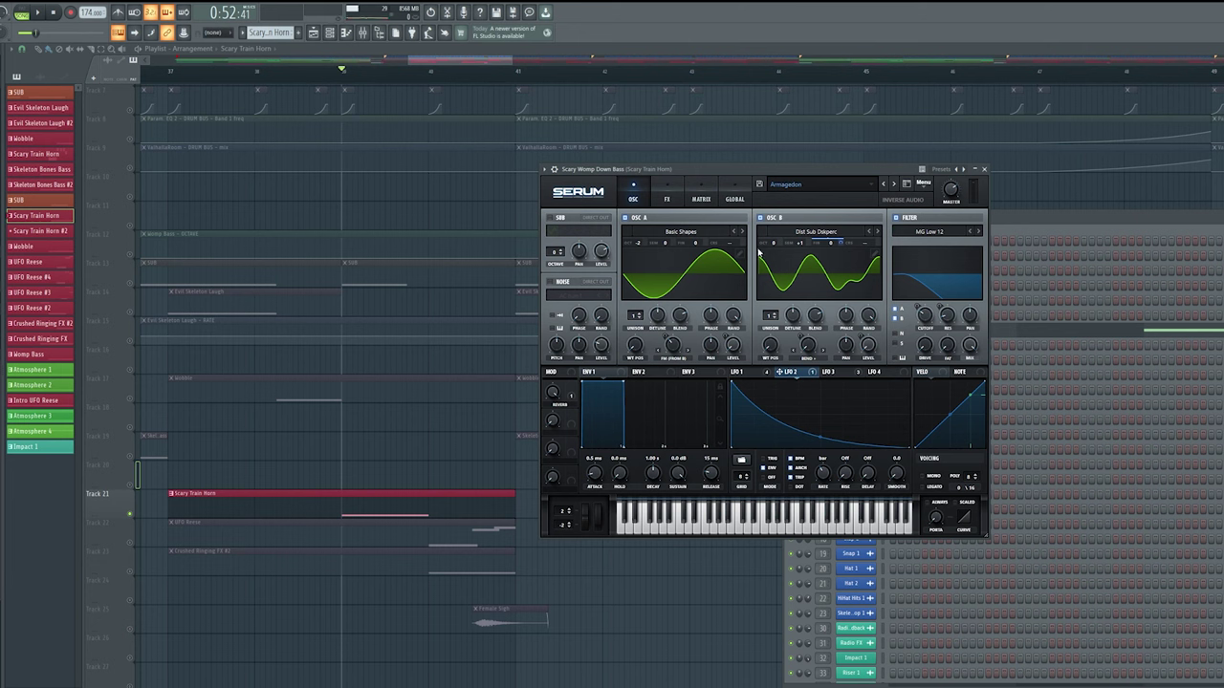
{"action": "left_click", "coordinate": [830, 372]}
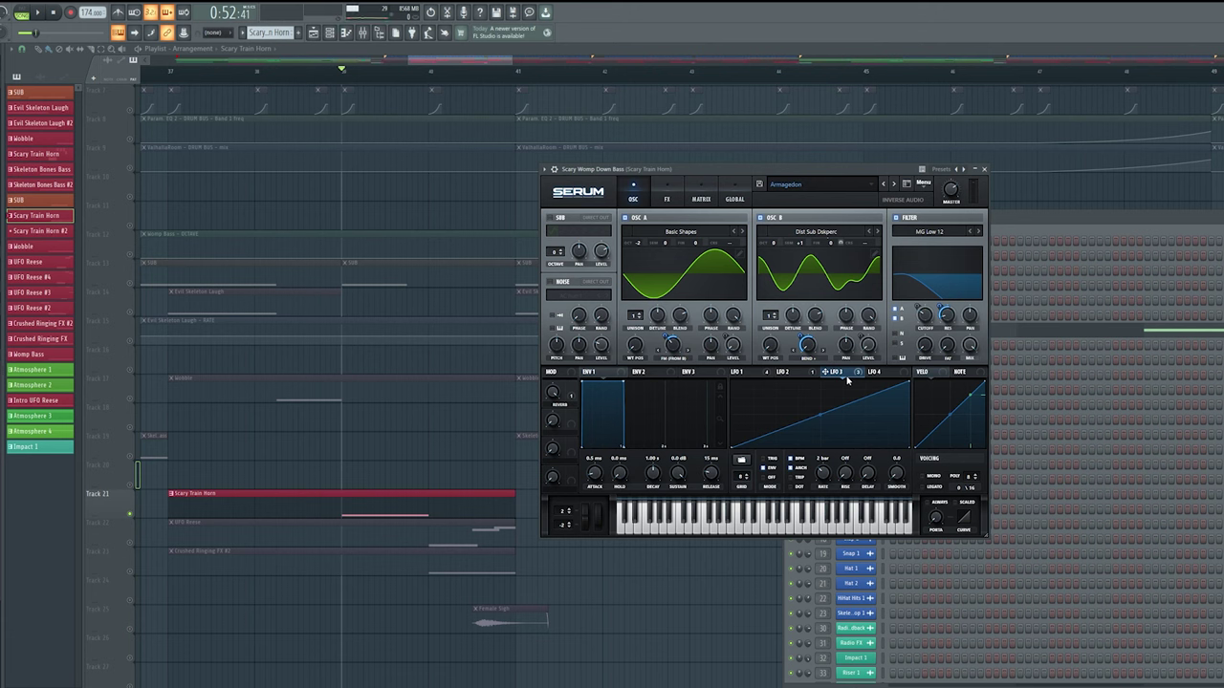
{"action": "left_click", "coordinate": [765, 374]}
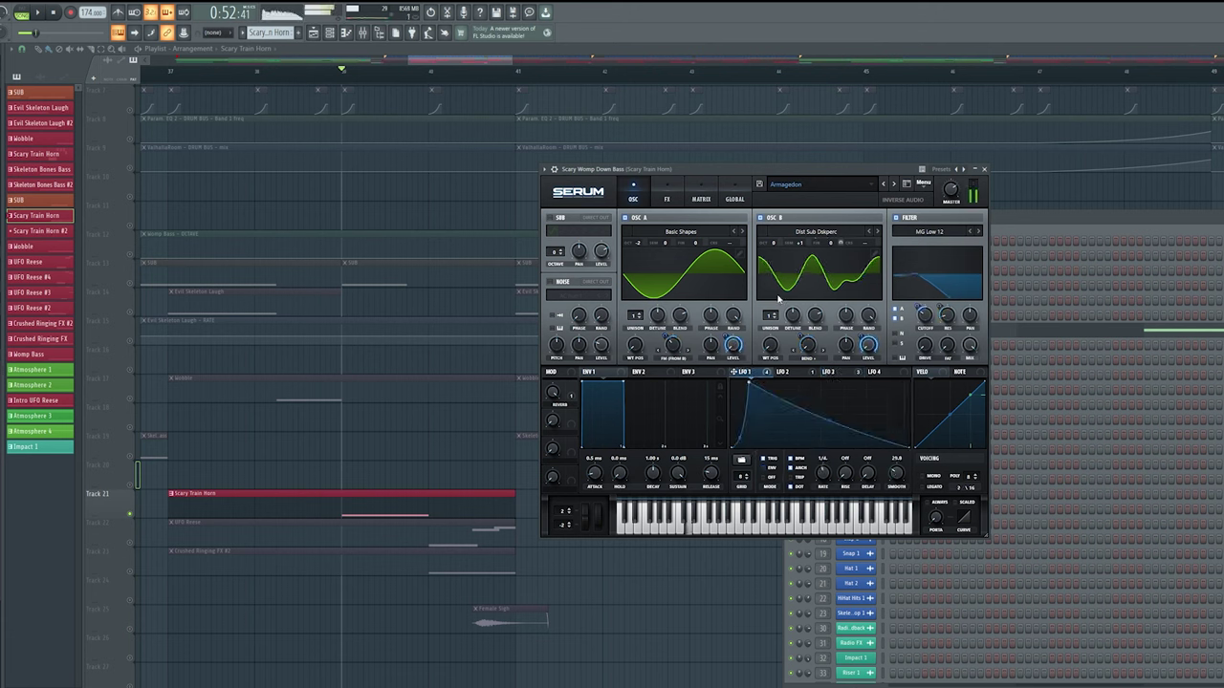
Examine the Armagedon preset's effects chain, including EQ and filter, and close the instrument
{"action": "left_click", "coordinate": [666, 199]}
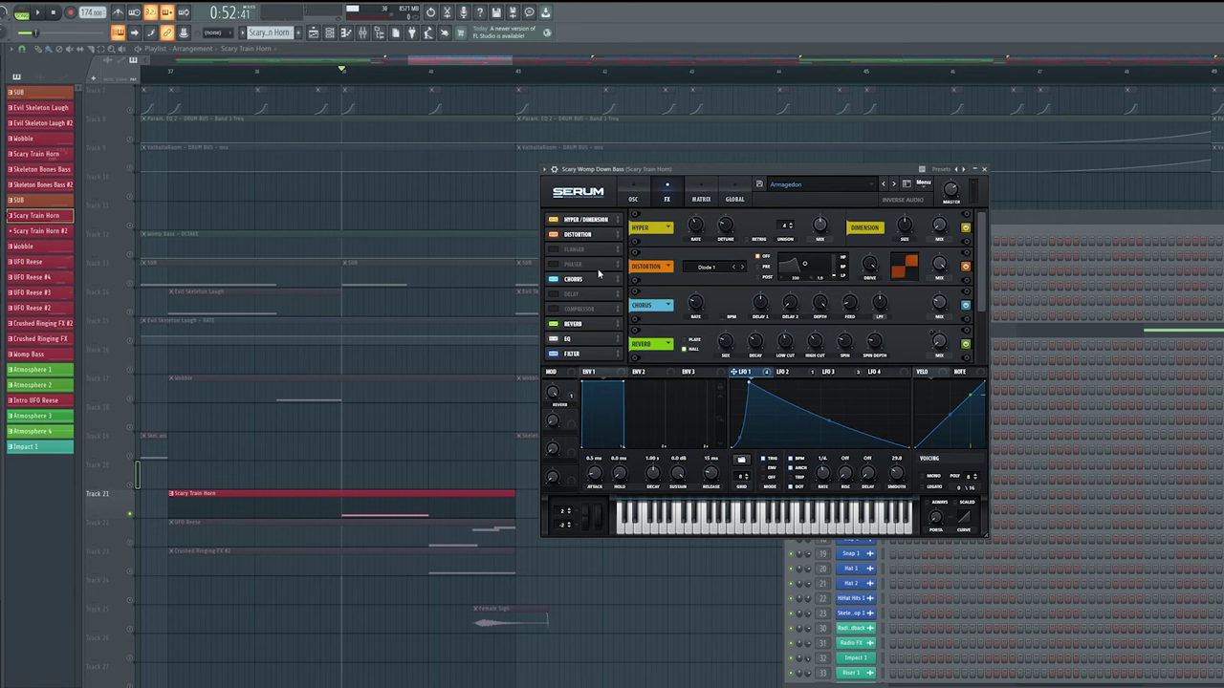
{"action": "left_click", "coordinate": [588, 339]}
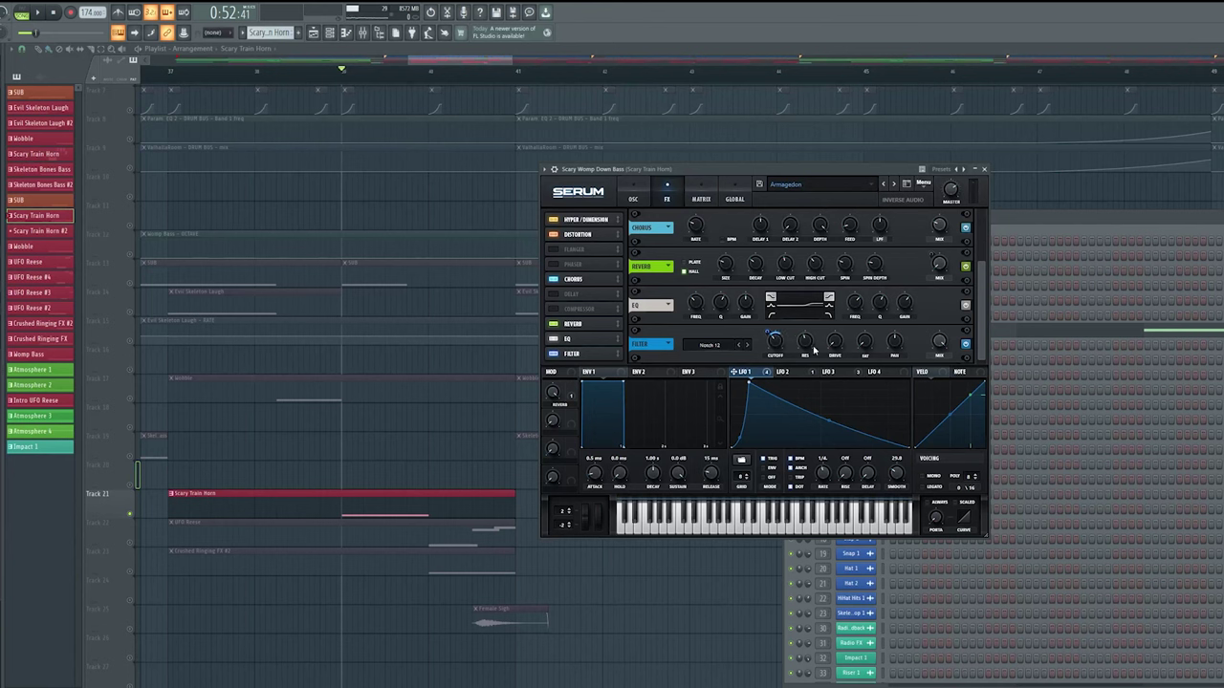
{"action": "left_click", "coordinate": [632, 199]}
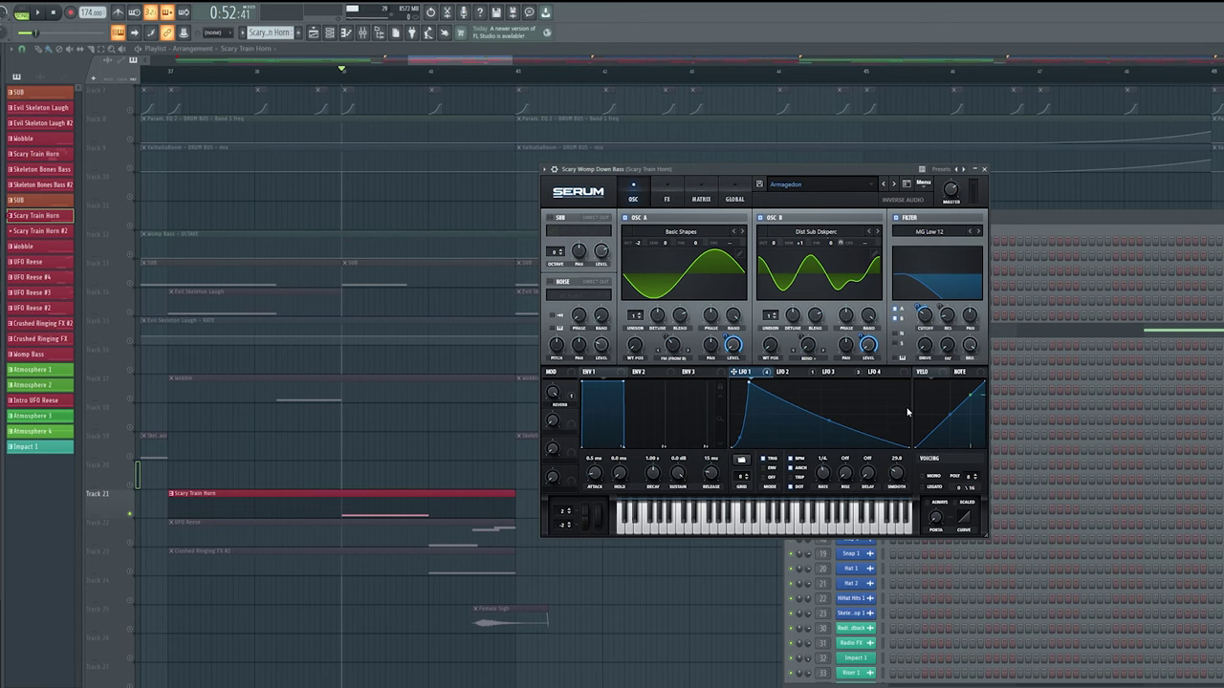
{"action": "left_click", "coordinate": [985, 170]}
Solo the UFO Reese on track 22 at bar 40 and bring up its Serum instrument
{"action": "left_click", "coordinate": [430, 73]}
{"action": "left_click", "coordinate": [329, 33]}
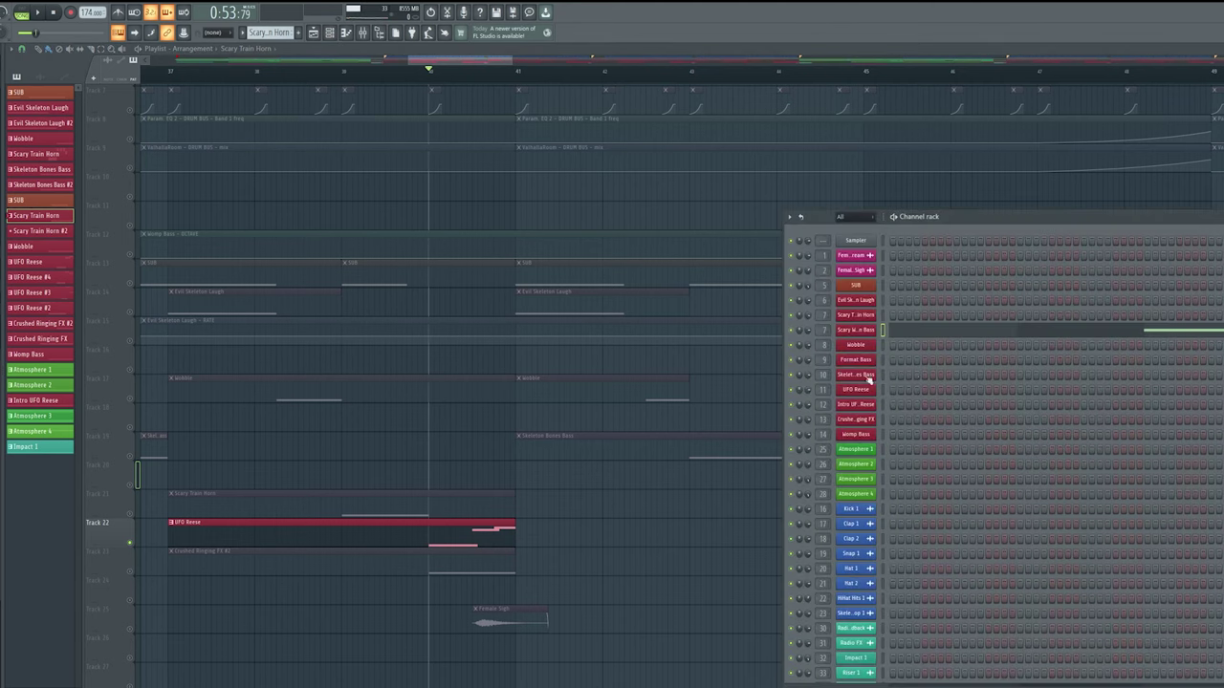
{"action": "left_click", "coordinate": [459, 546]}
{"action": "left_click", "coordinate": [333, 33]}
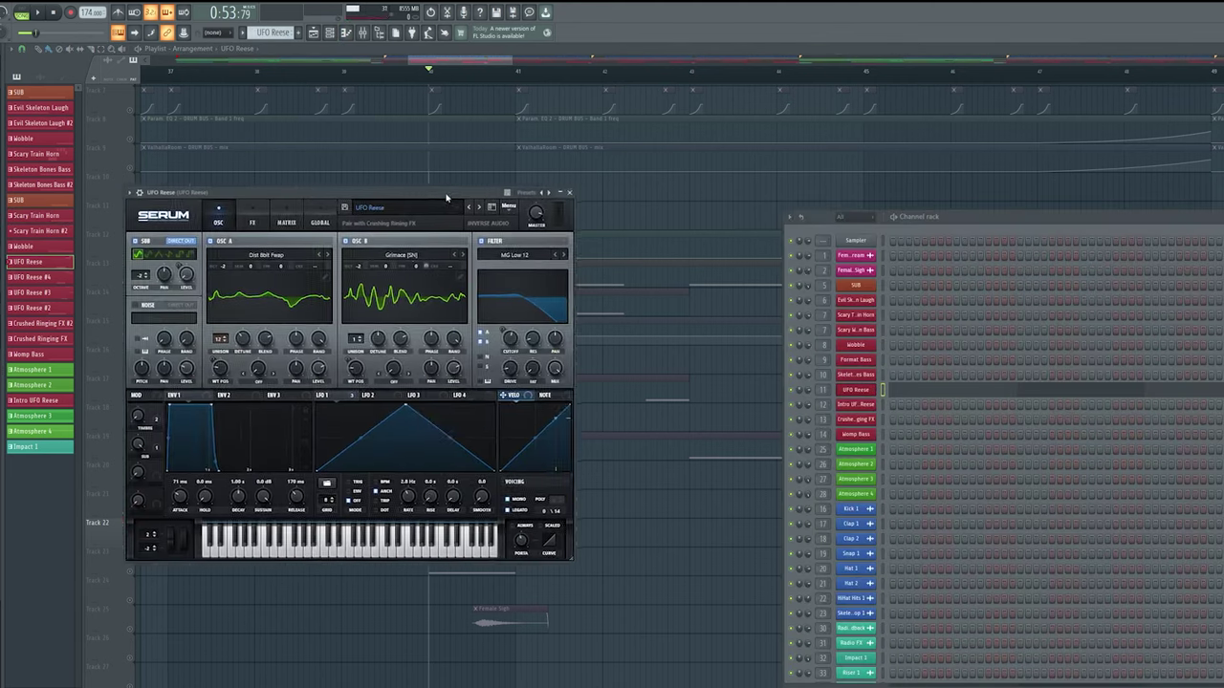
{"action": "left_click_drag", "start_coordinate": [519, 195], "coordinate": [783, 175]}
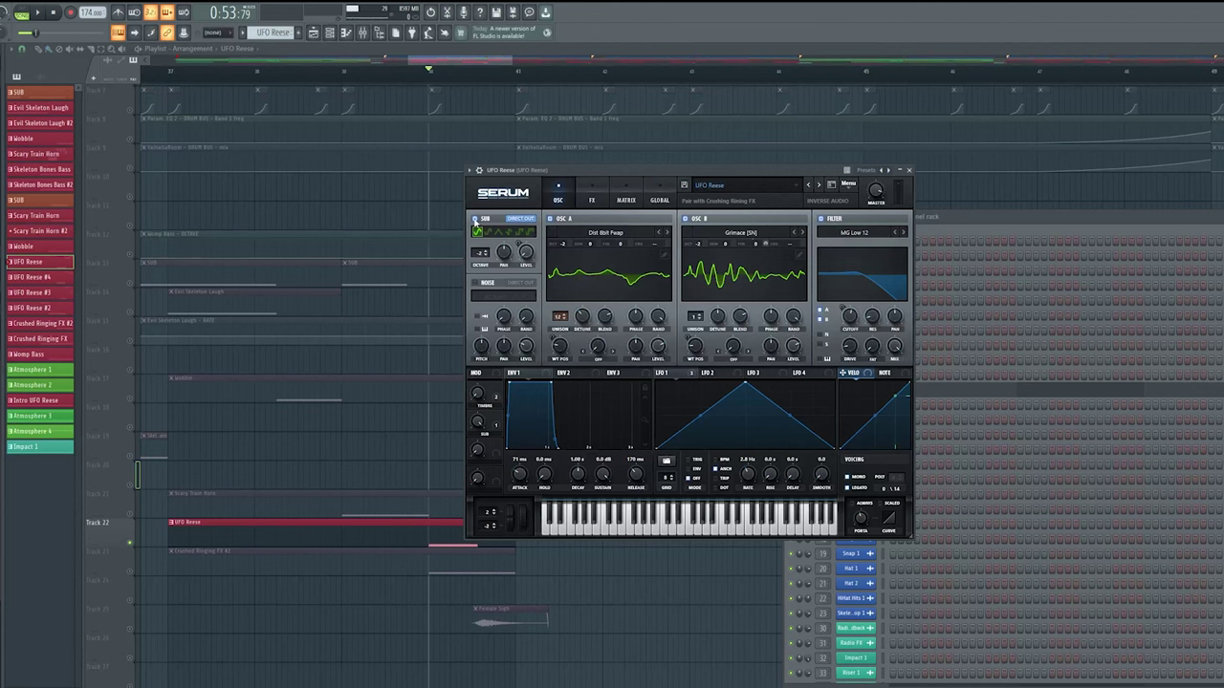
Examine LFO 1 and the distortion effect of the UFO Reese preset, and close the instrument
{"action": "left_click", "coordinate": [683, 375]}
{"action": "left_click", "coordinate": [592, 197]}
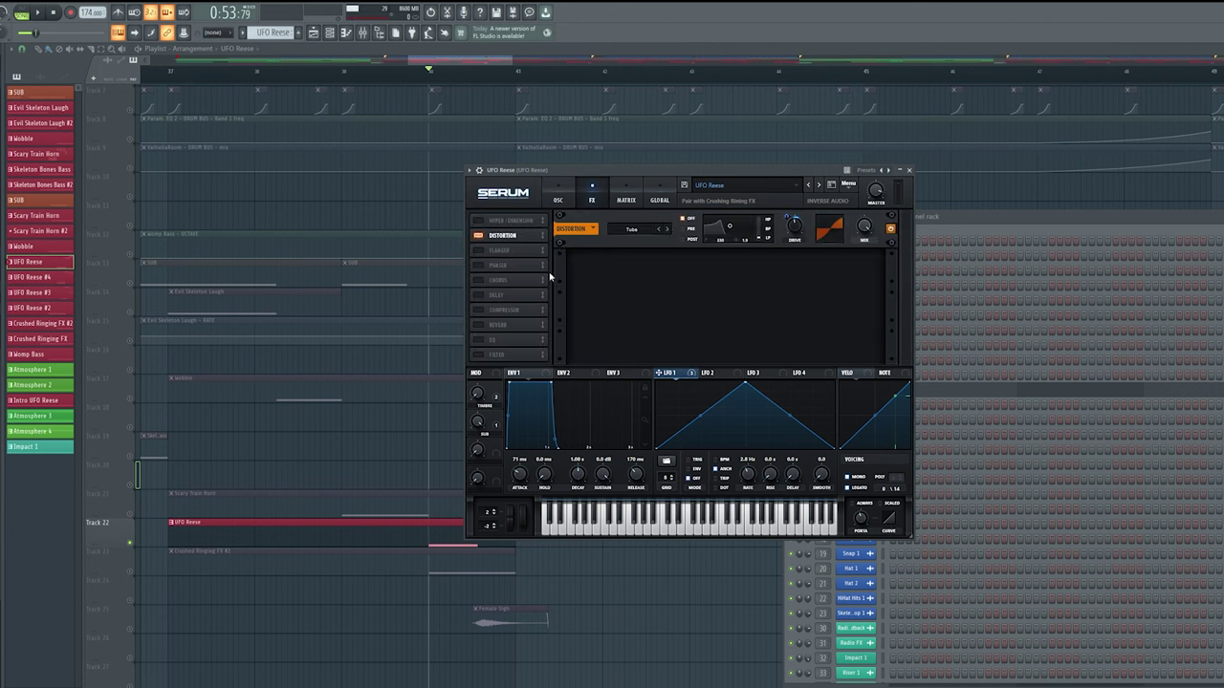
{"action": "left_click", "coordinate": [562, 199]}
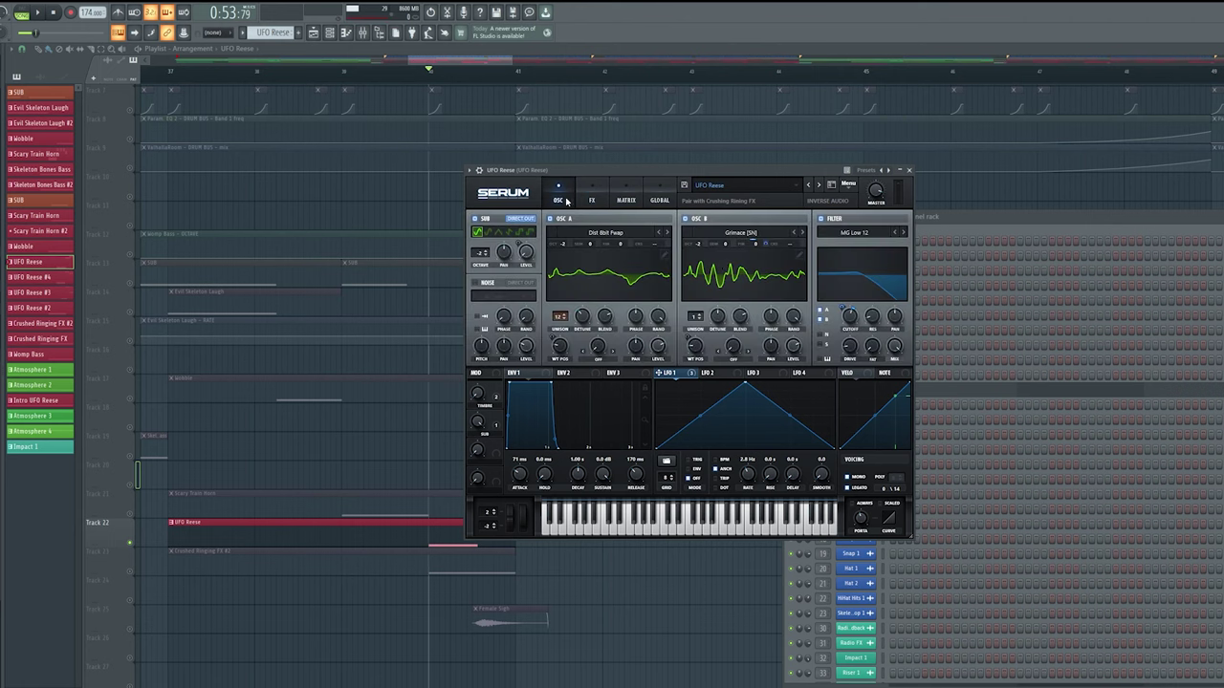
{"action": "left_click", "coordinate": [908, 169]}
Solo the Crushed Ringing FX #2 on track 23 and bring up its Serum instrument
{"action": "scroll", "coordinate": [602, 478], "scroll_direction": "down", "scroll_amount": 3}
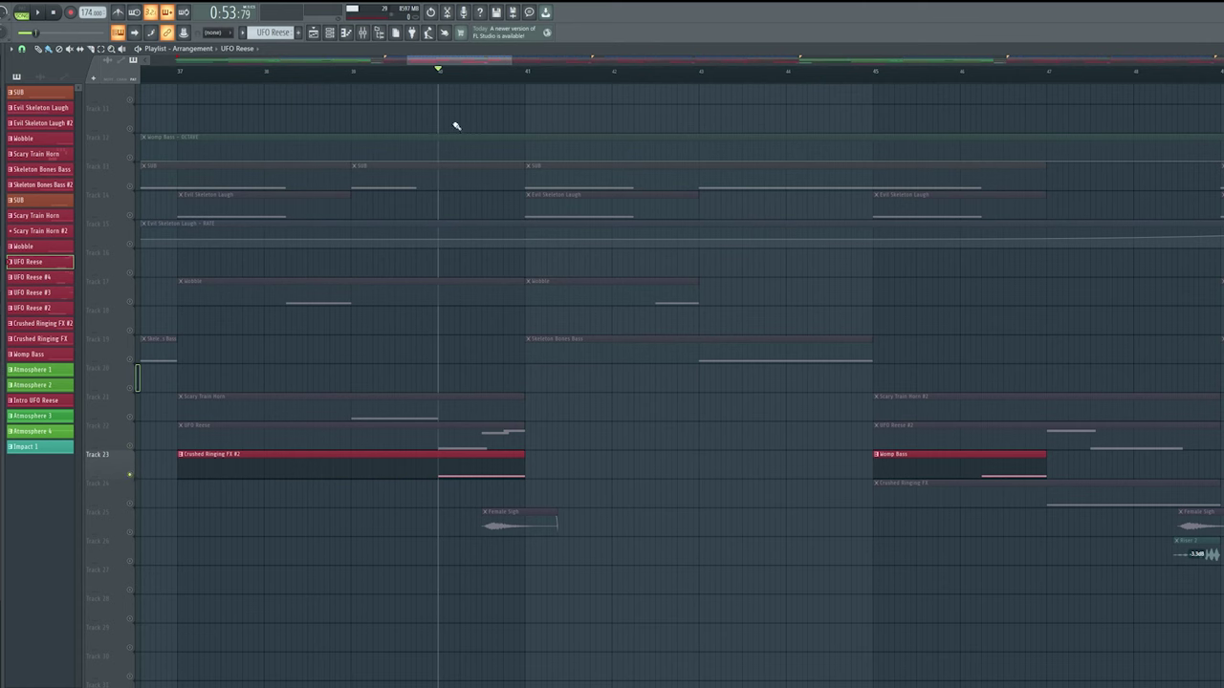
{"action": "left_click", "coordinate": [329, 33]}
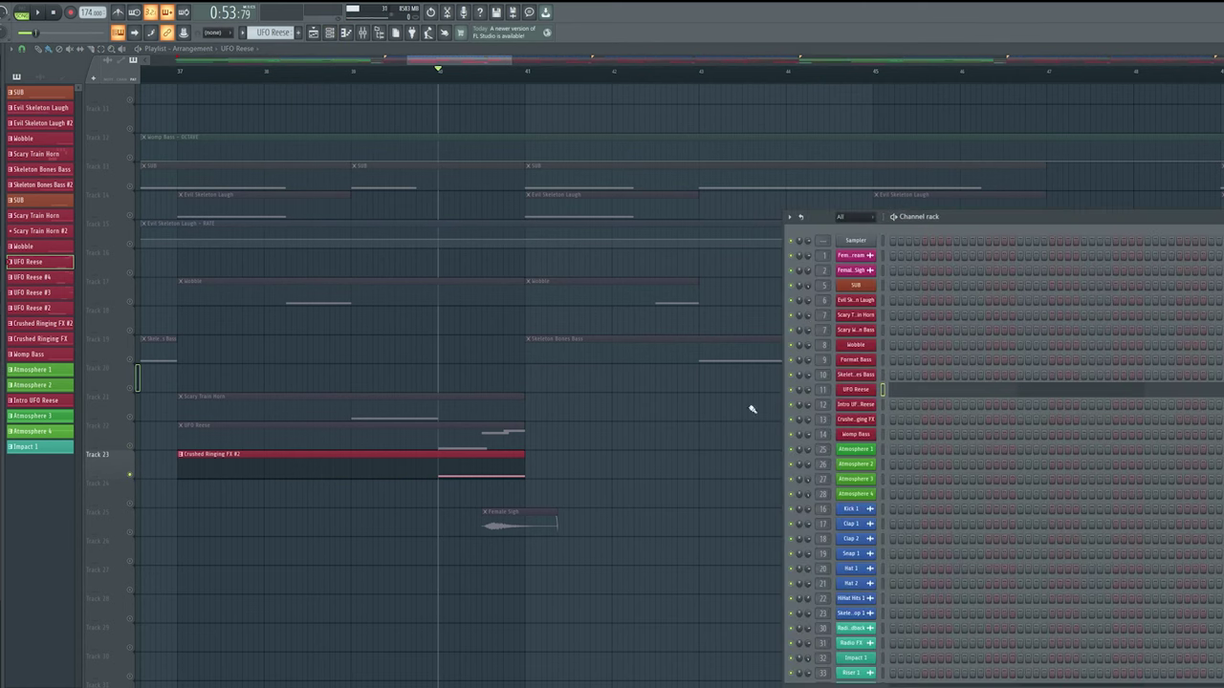
{"action": "left_click", "coordinate": [507, 457]}
{"action": "left_click", "coordinate": [329, 33]}
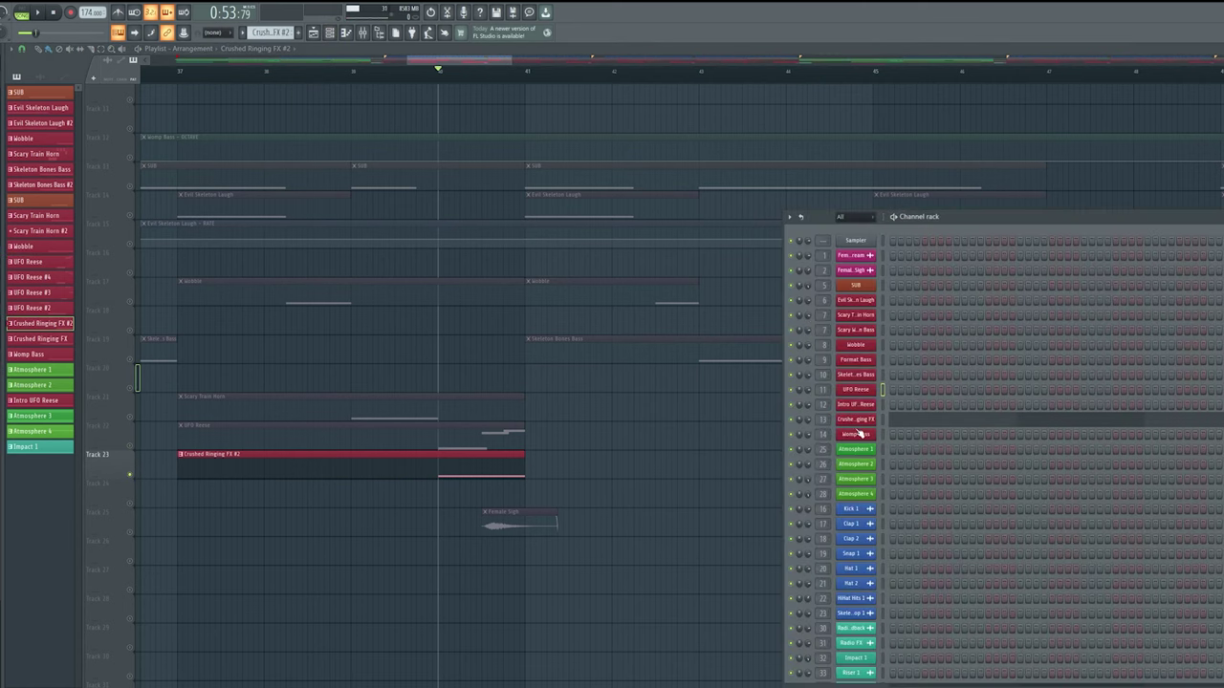
{"action": "left_click", "coordinate": [854, 419]}
{"action": "left_click_drag", "start_coordinate": [354, 204], "coordinate": [780, 161]}
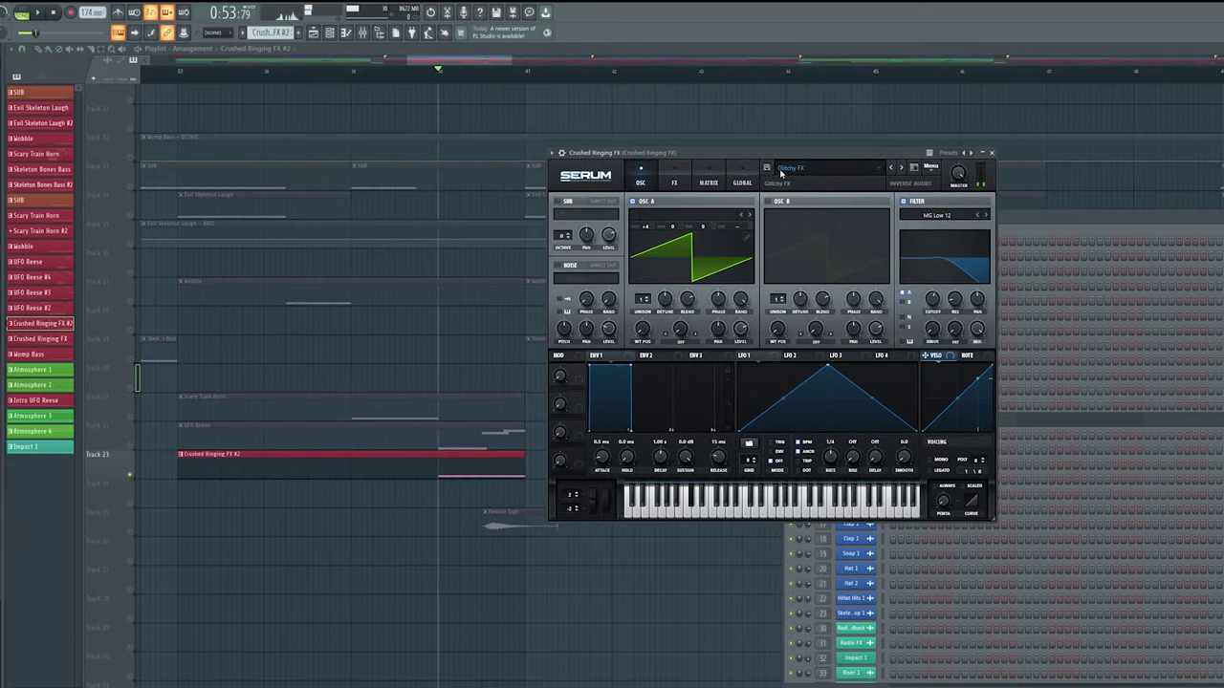
Examine the distortion, reverb and EQ effects and the oscillators of the Glitchy FX preset, and close the instrument
{"action": "left_click", "coordinate": [674, 182]}
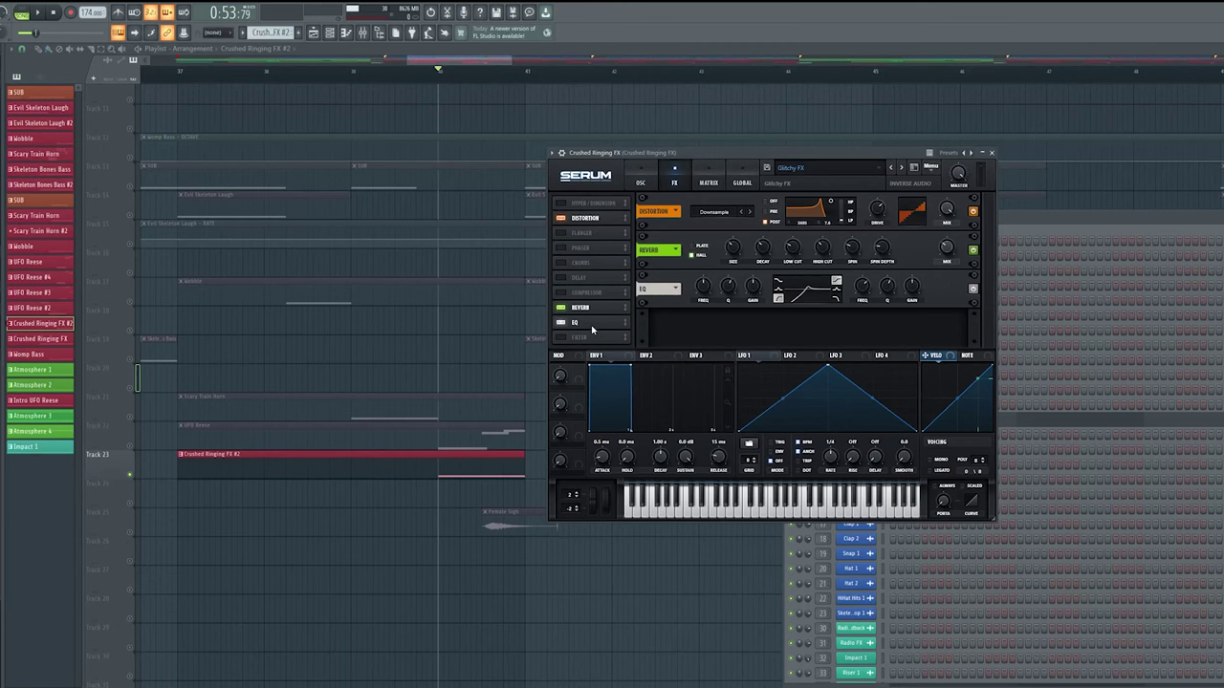
{"action": "left_click", "coordinate": [640, 183]}
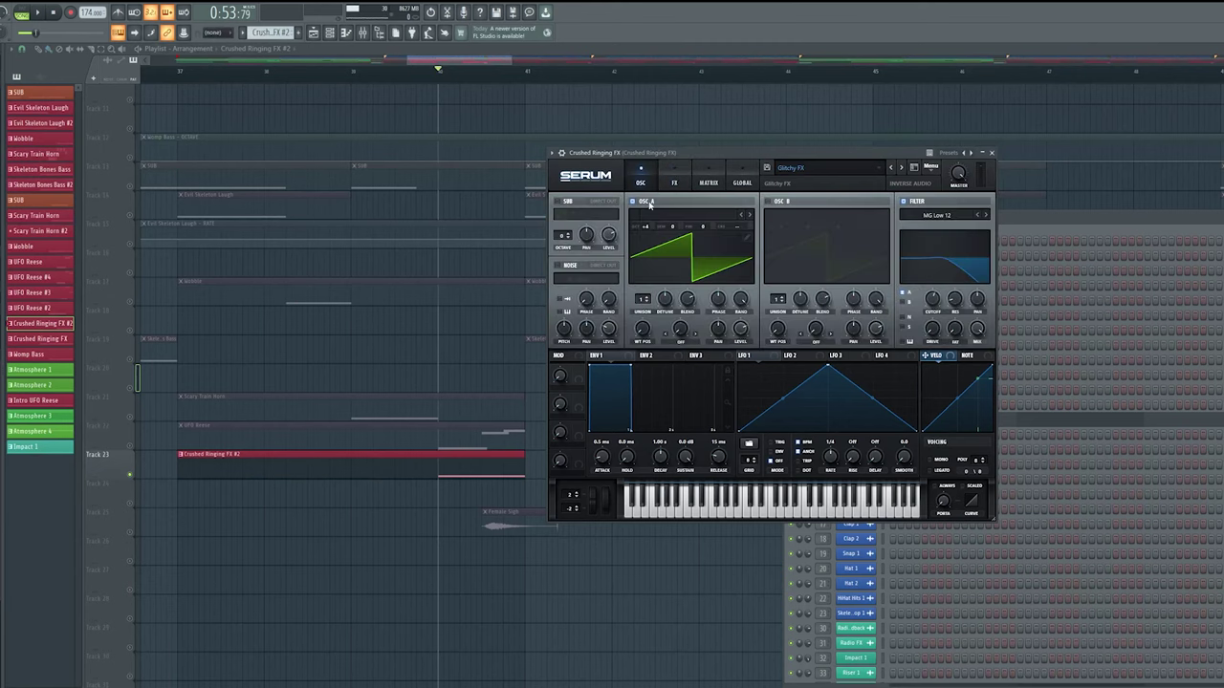
{"action": "left_click", "coordinate": [197, 461]}
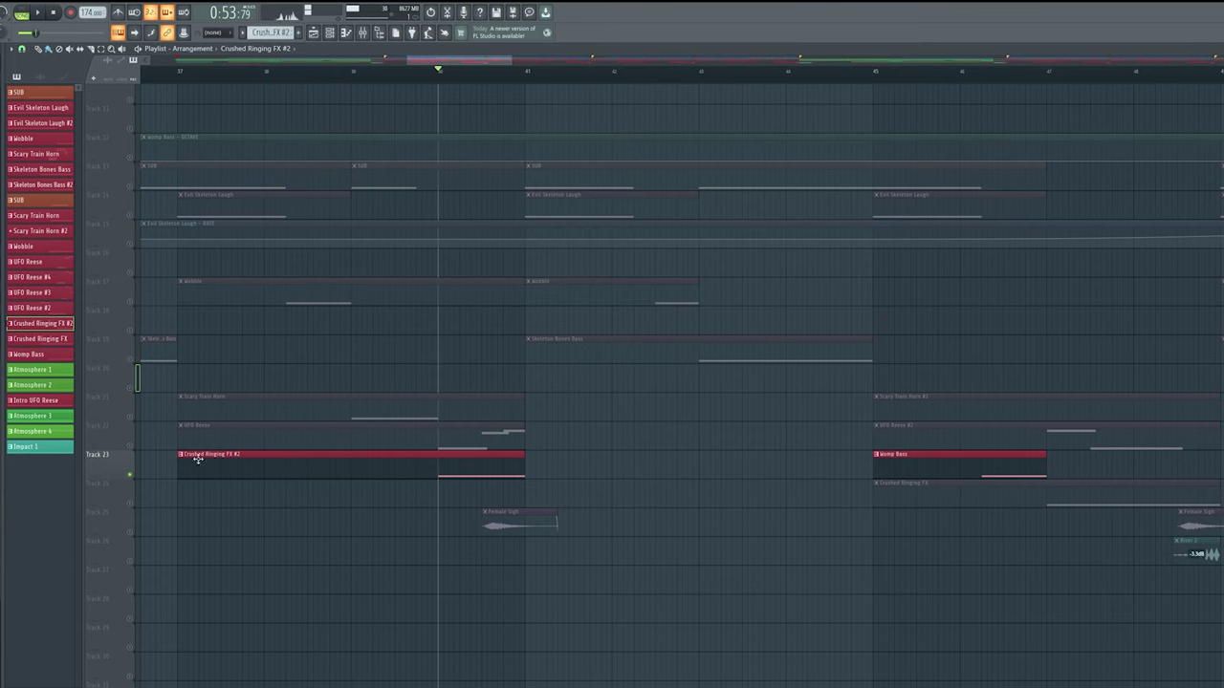
Enable UFO Reese on track 22 together with Crushed Ringing FX #2 on track 23, and play both from bar 40
{"action": "left_click", "coordinate": [130, 446]}
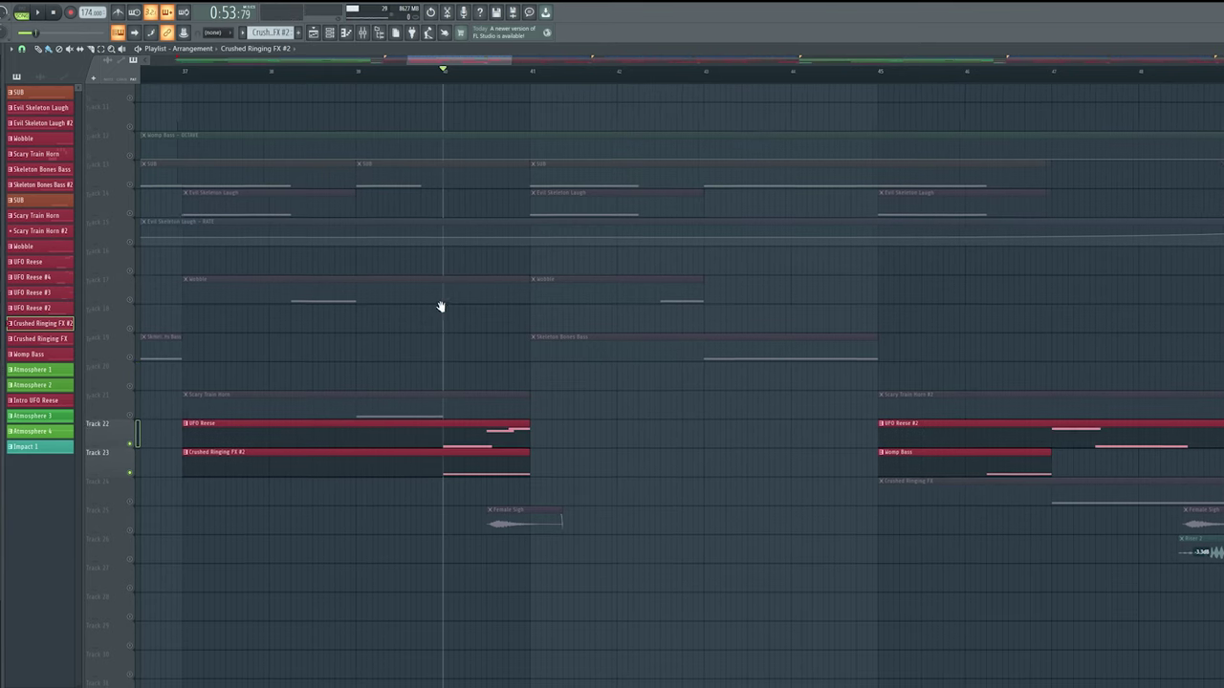
{"action": "scroll", "coordinate": [436, 303], "scroll_direction": "down", "scroll_amount": 1}
{"action": "key", "text": "space"}
{"action": "key", "text": "space"}
Re-enable all tracks and play the drums, sub and bass layers together from the Drop 1 marker
{"action": "left_click_drag", "start_coordinate": [556, 437], "coordinate": [614, 478]}
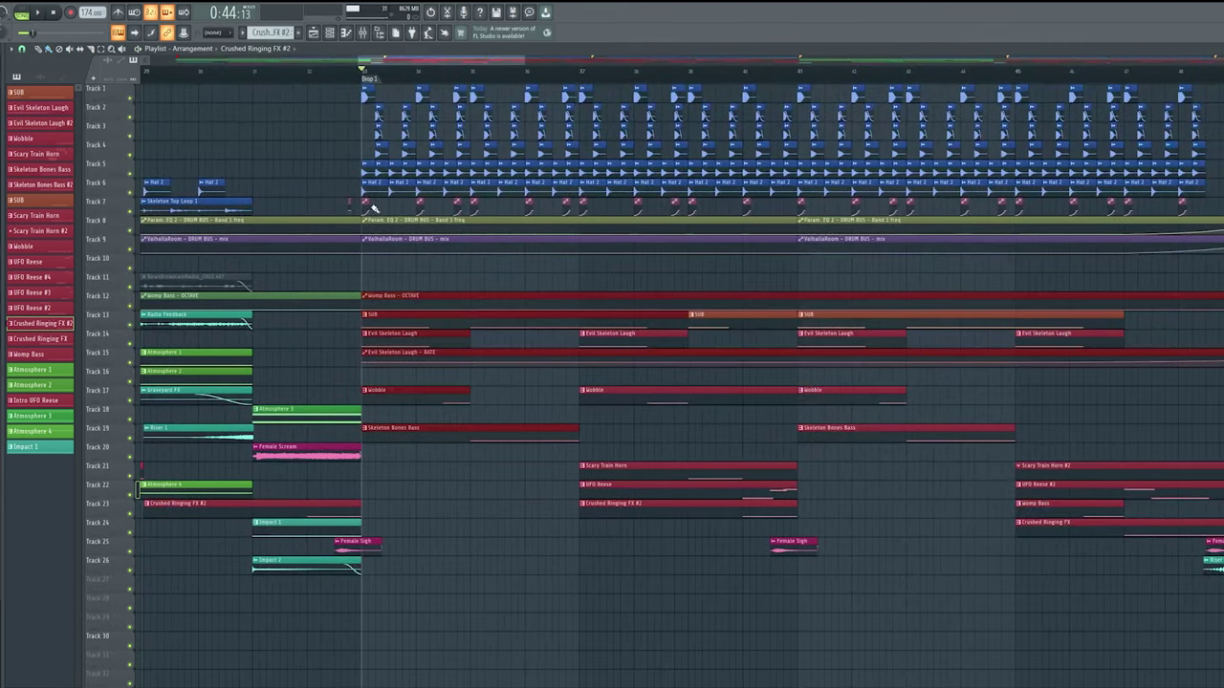
{"action": "left_click_drag", "start_coordinate": [373, 207], "coordinate": [621, 217]}
{"action": "left_click_drag", "start_coordinate": [353, 89], "coordinate": [682, 174]}
{"action": "left_click", "coordinate": [355, 170]}
{"action": "left_click_drag", "start_coordinate": [359, 421], "coordinate": [470, 439]}
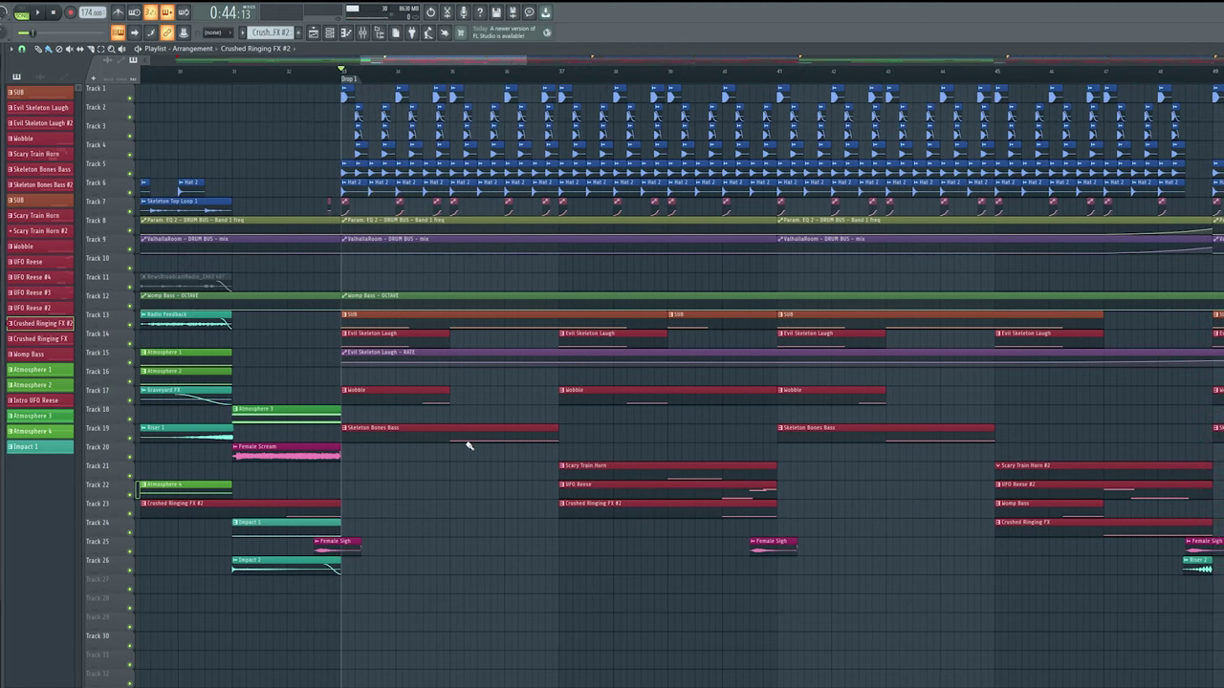
{"action": "key", "text": "space"}
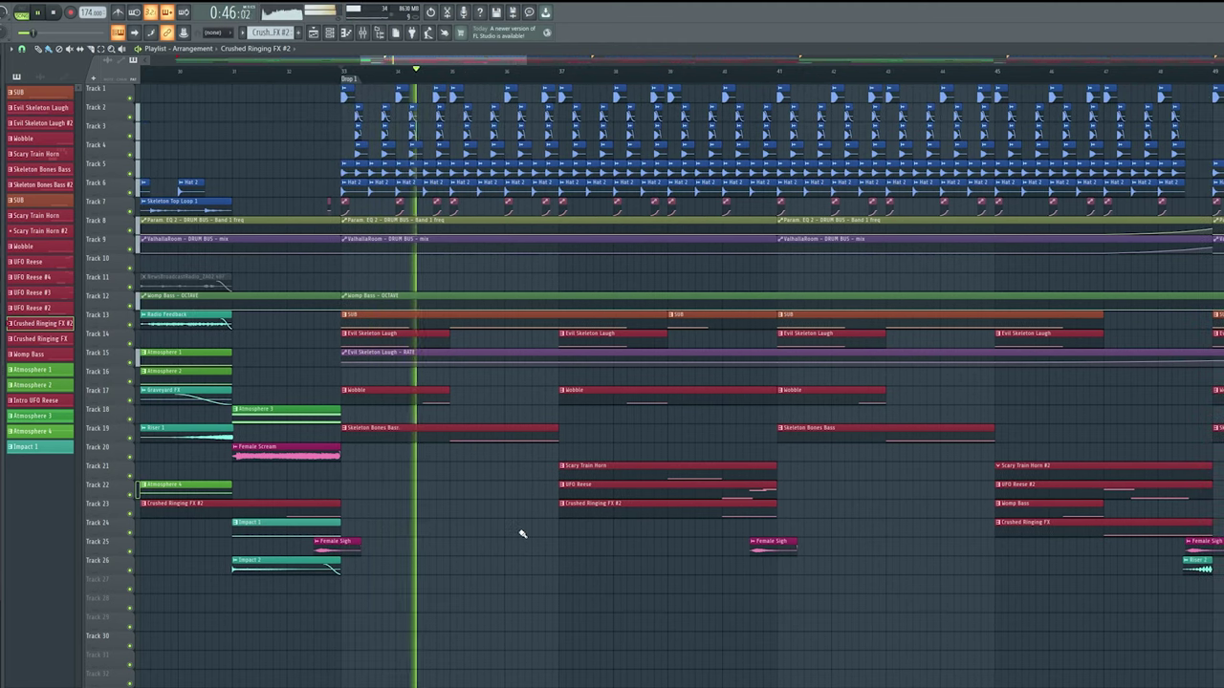
{"action": "left_click_drag", "start_coordinate": [614, 571], "coordinate": [476, 602]}
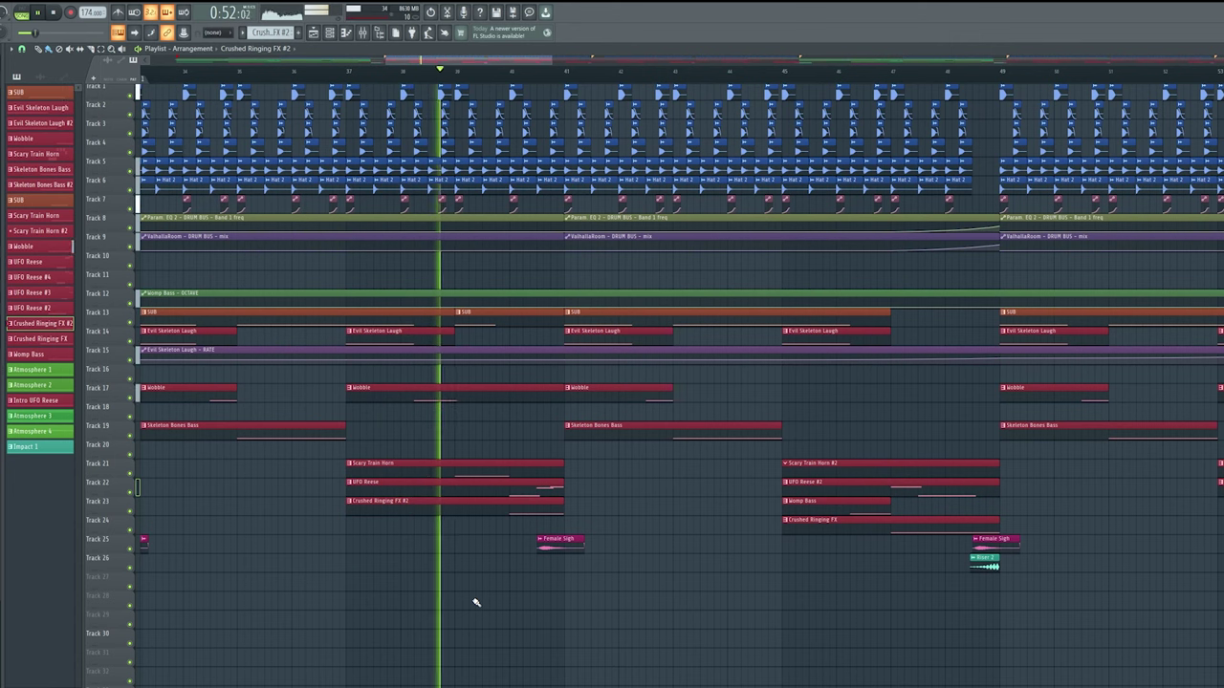
{"action": "left_click_drag", "start_coordinate": [615, 606], "coordinate": [602, 608]}
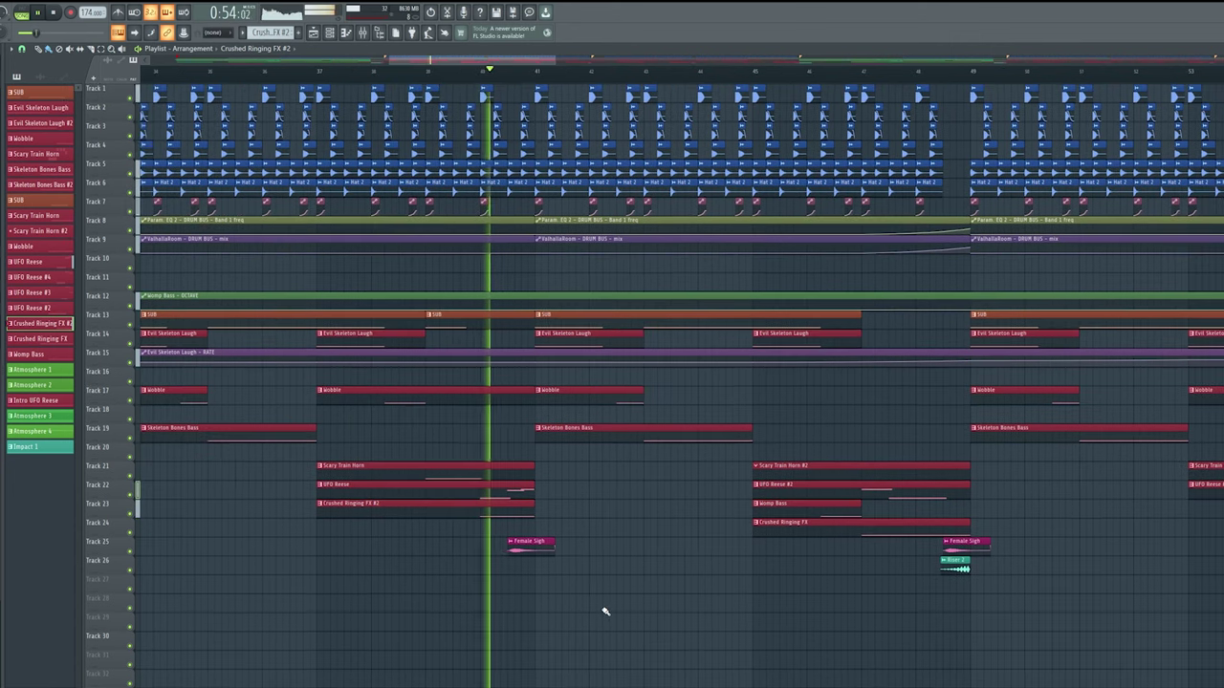
Examine how the drum, sub and bass clips are arranged and repeated across the drop sections after the Drop 1 marker
{"action": "scroll", "coordinate": [604, 611], "scroll_direction": "down", "scroll_amount": 4}
{"action": "scroll", "coordinate": [604, 611], "scroll_direction": "up", "scroll_amount": 3}
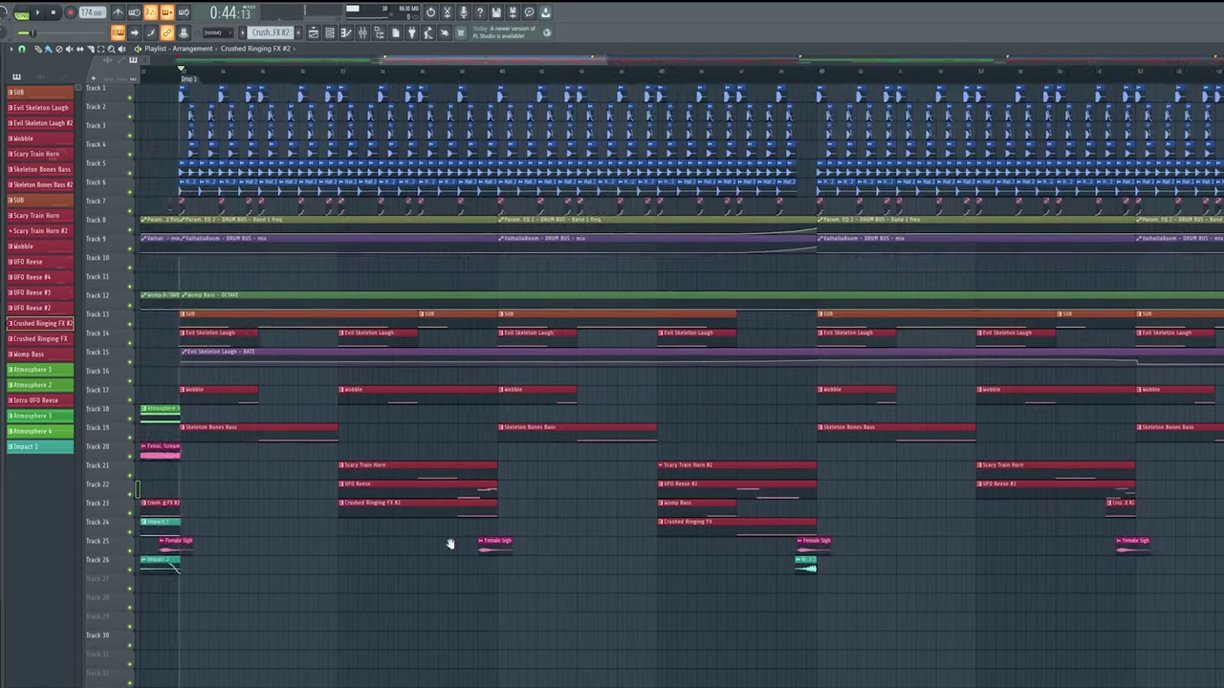
{"action": "left_click_drag", "start_coordinate": [437, 546], "coordinate": [410, 546]}
{"action": "left_click_drag", "start_coordinate": [238, 517], "coordinate": [691, 342]}
{"action": "scroll", "coordinate": [692, 343], "scroll_direction": "down", "scroll_amount": 4}
{"action": "scroll", "coordinate": [691, 343], "scroll_direction": "down", "scroll_amount": 2}
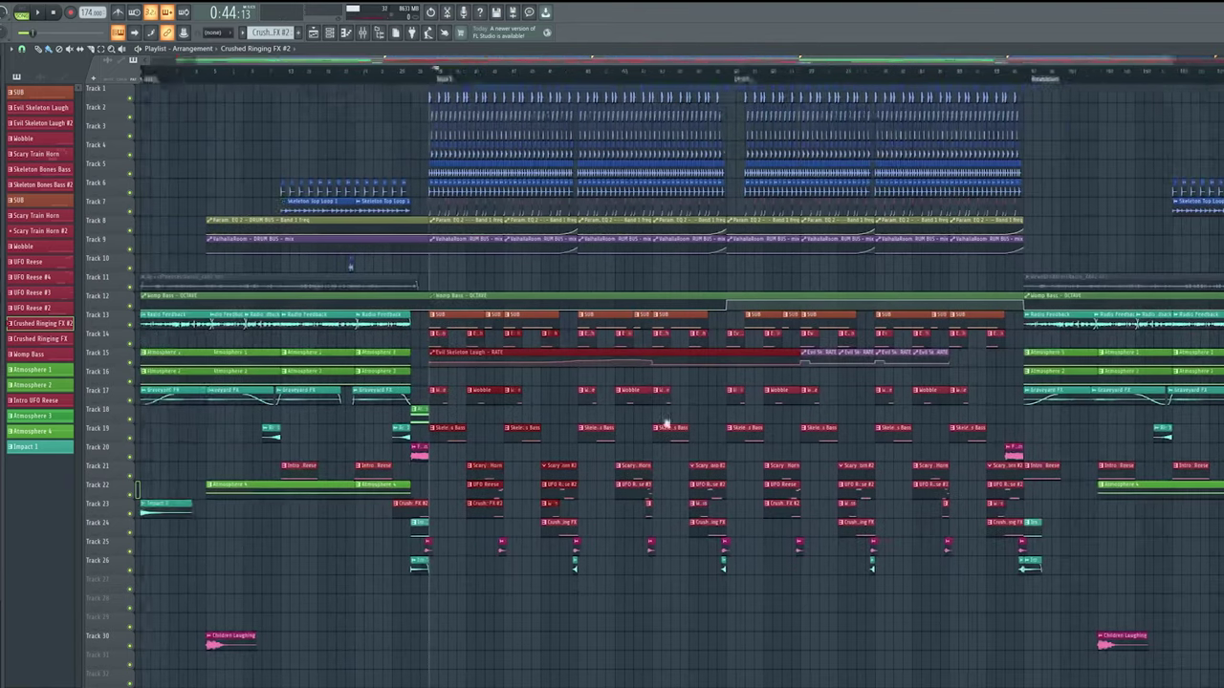
{"action": "left_click", "coordinate": [737, 603], "text": "ctrl"}
{"action": "left_click_drag", "start_coordinate": [399, 611], "coordinate": [999, 149]}
{"action": "scroll", "coordinate": [740, 518], "scroll_direction": "right", "scroll_amount": 6}
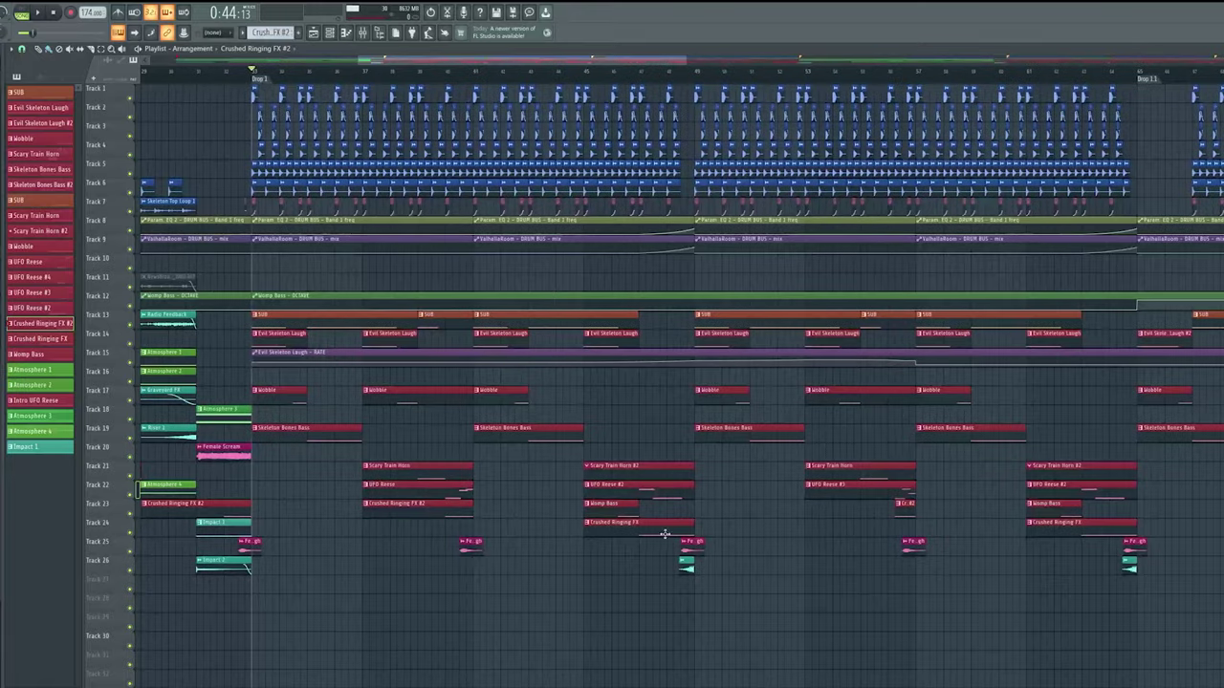
{"action": "scroll", "coordinate": [1069, 474], "scroll_direction": "up", "scroll_amount": 6}
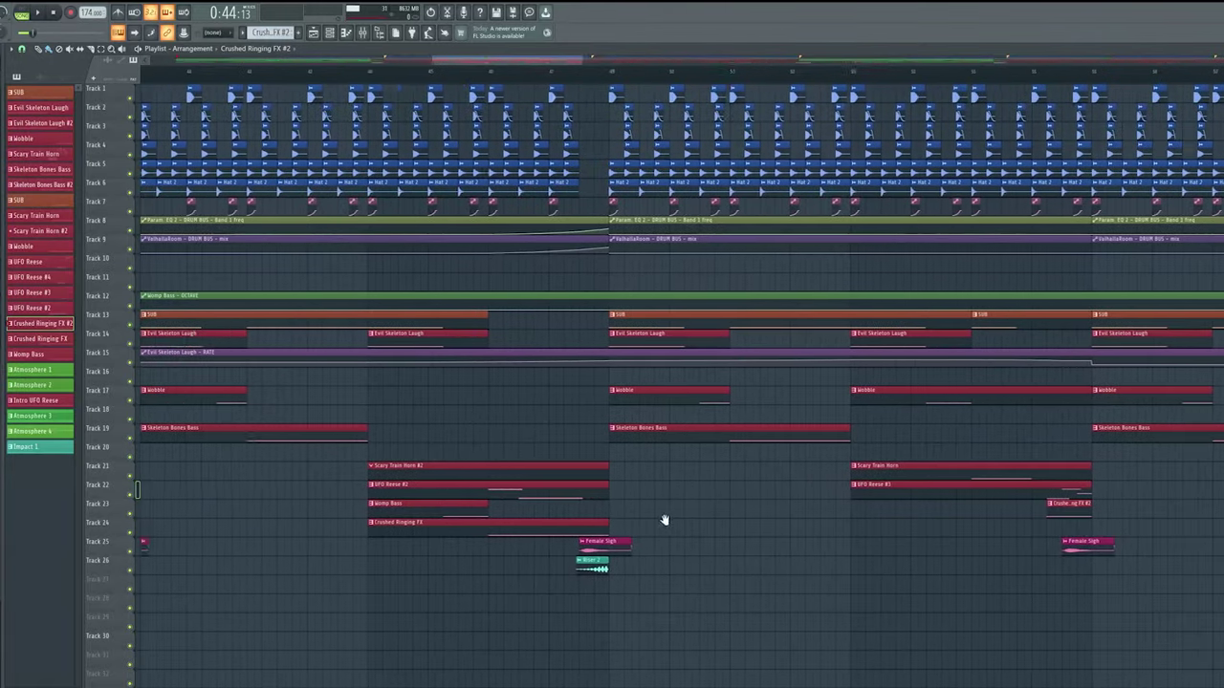
Play all tracks from about bar 45, where Scary Train Horn #2, UFO Reese #2, Womp Bass and Crushed Ringing FX enter
{"action": "scroll", "coordinate": [612, 509], "scroll_direction": "left", "scroll_amount": 1}
{"action": "scroll", "coordinate": [579, 363], "scroll_direction": "left", "scroll_amount": 3}
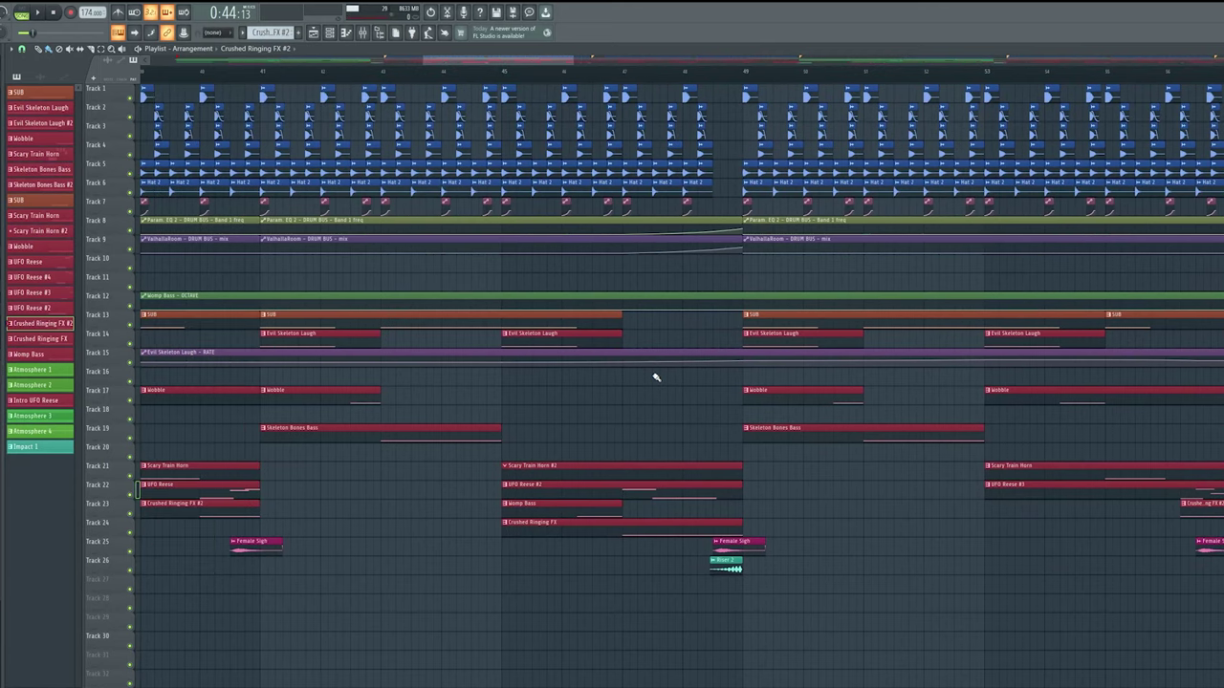
{"action": "key", "text": "space"}
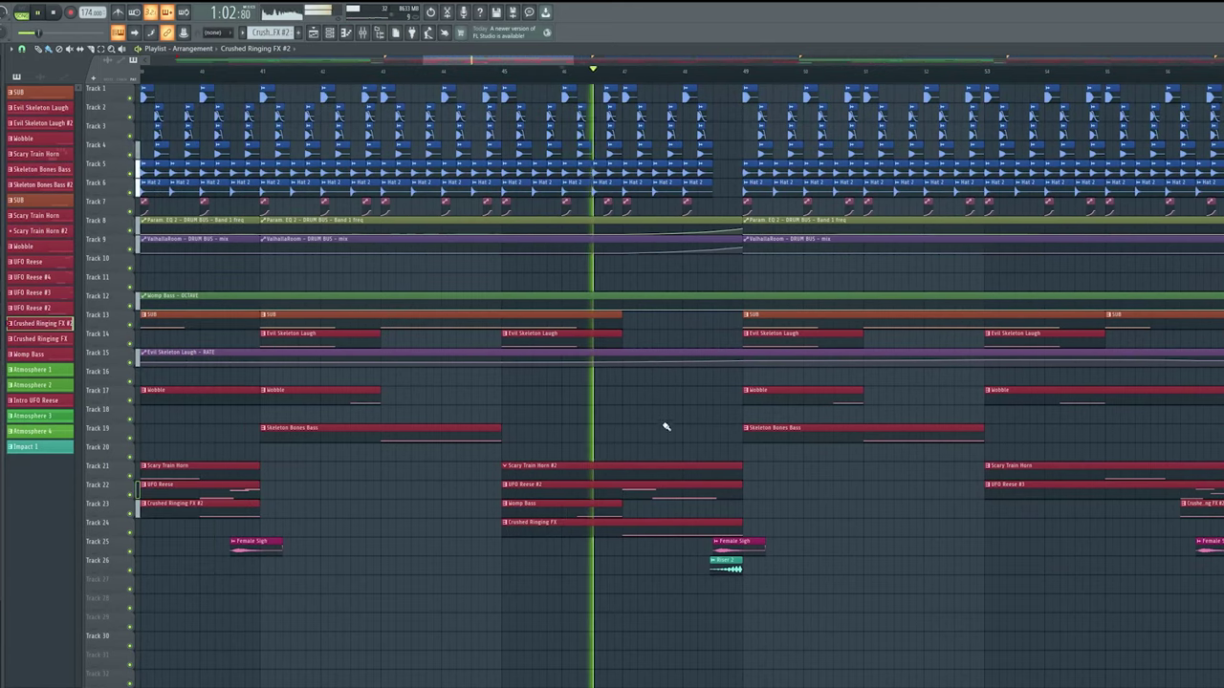
{"action": "scroll", "coordinate": [648, 439], "scroll_direction": "right", "scroll_amount": 1}
{"action": "scroll", "coordinate": [648, 440], "scroll_direction": "down", "scroll_amount": 3, "text": "ctrl"}
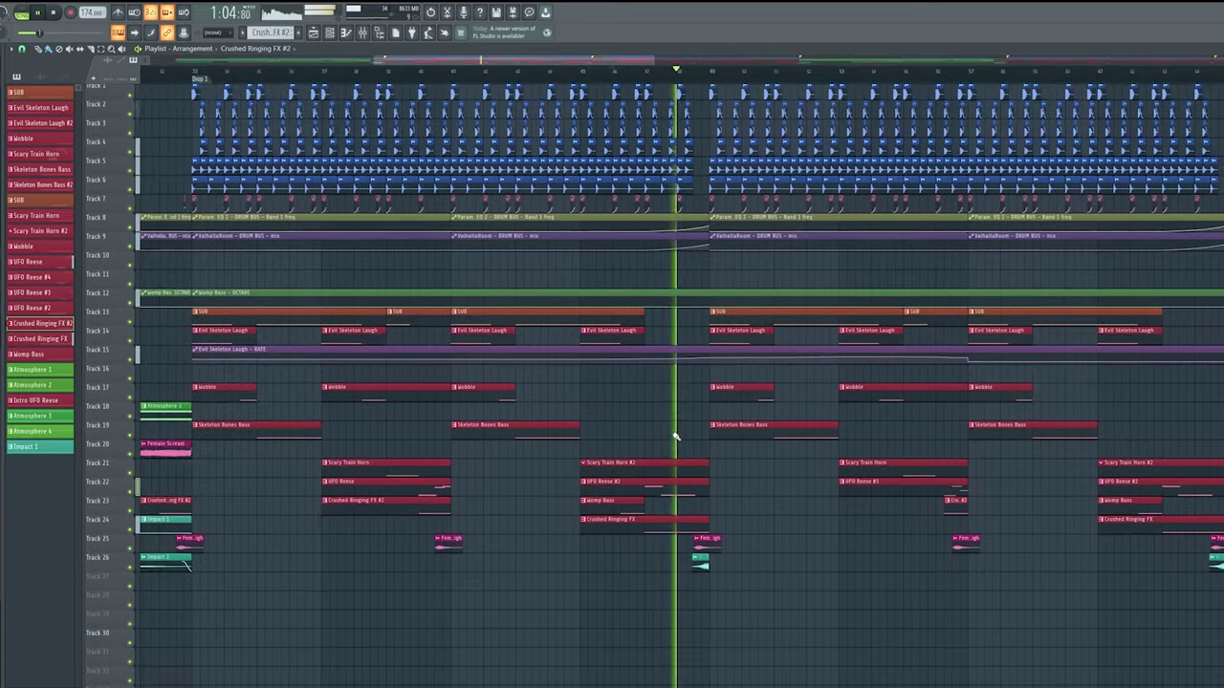
Stop playback and examine the oscillators, LFO and effects of the Womp Bass channel's Serum preset
{"action": "key", "text": "space"}
{"action": "scroll", "coordinate": [669, 450], "scroll_direction": "up", "scroll_amount": 4, "text": "ctrl"}
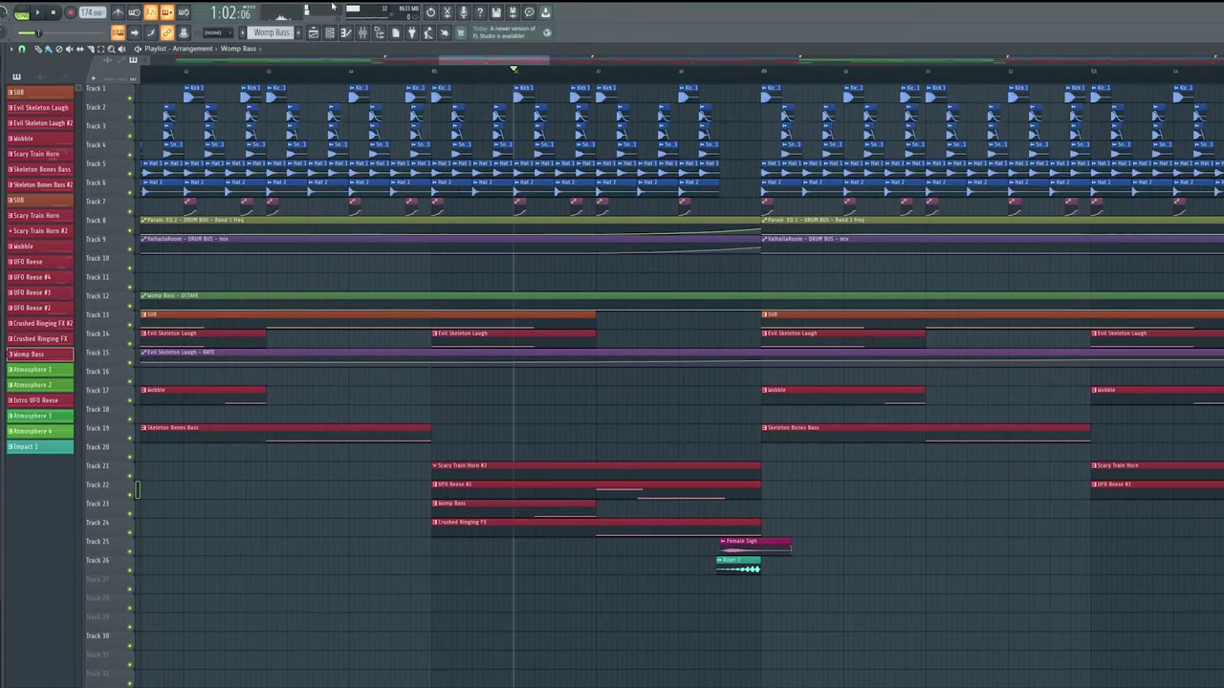
{"action": "left_click", "coordinate": [322, 33]}
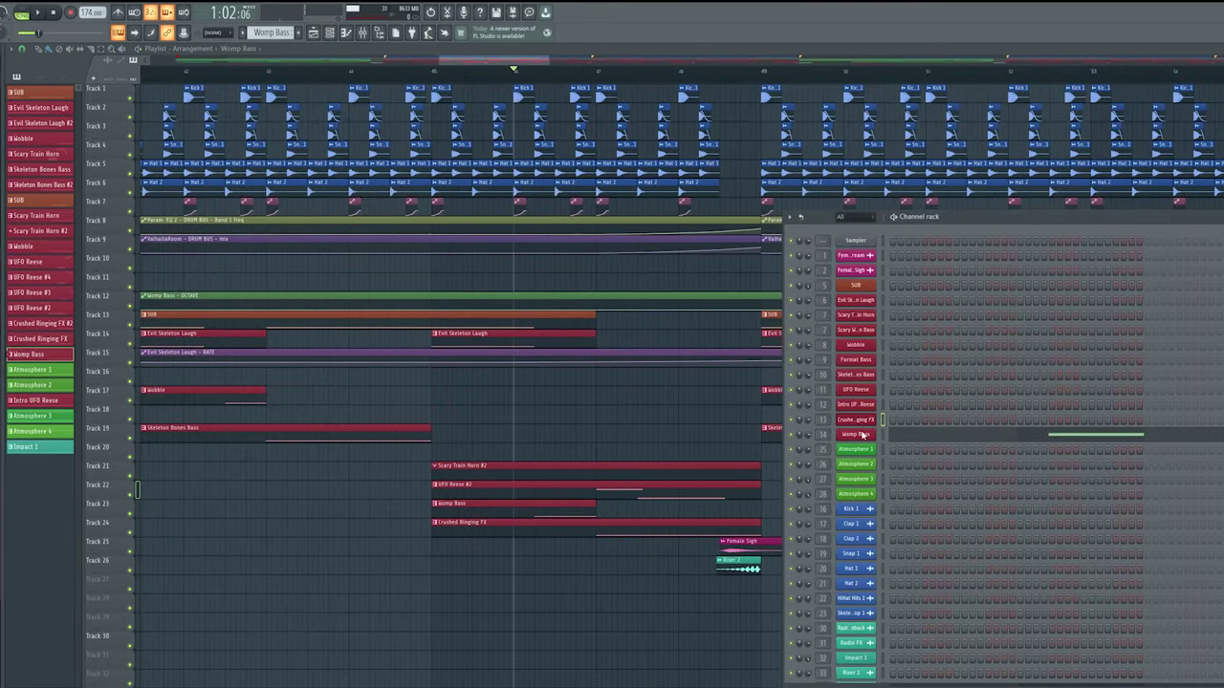
{"action": "left_click", "coordinate": [856, 435]}
{"action": "left_click_drag", "start_coordinate": [524, 237], "coordinate": [803, 194]}
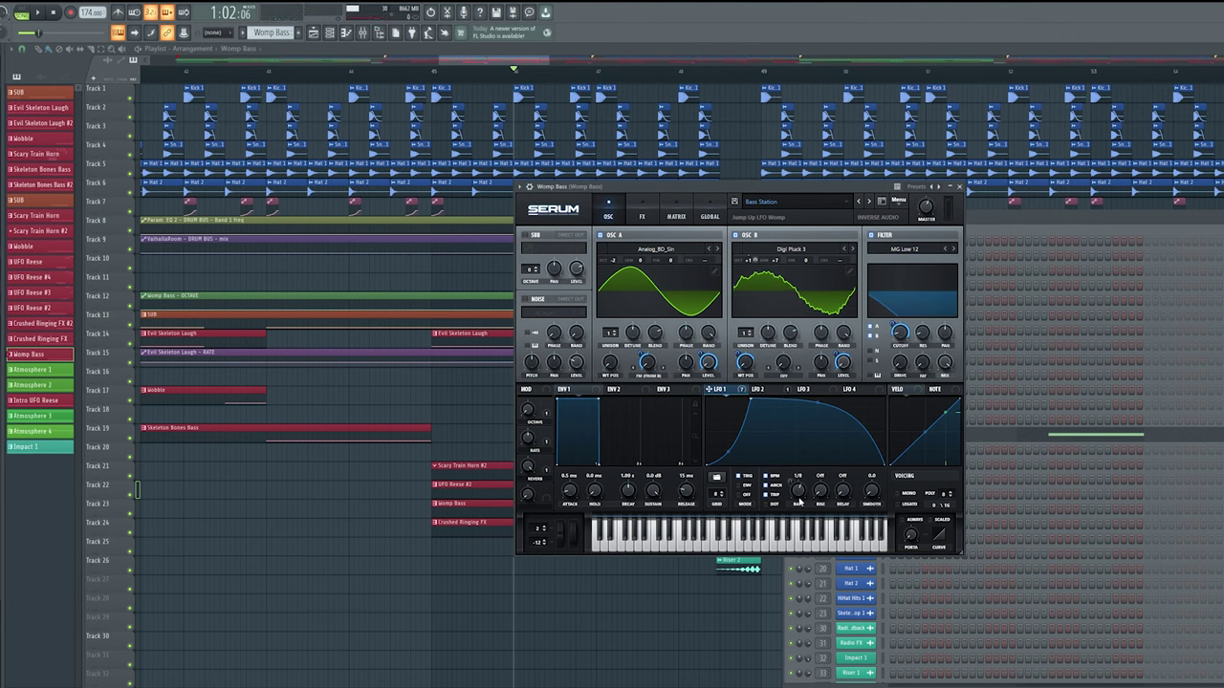
{"action": "left_click", "coordinate": [642, 216]}
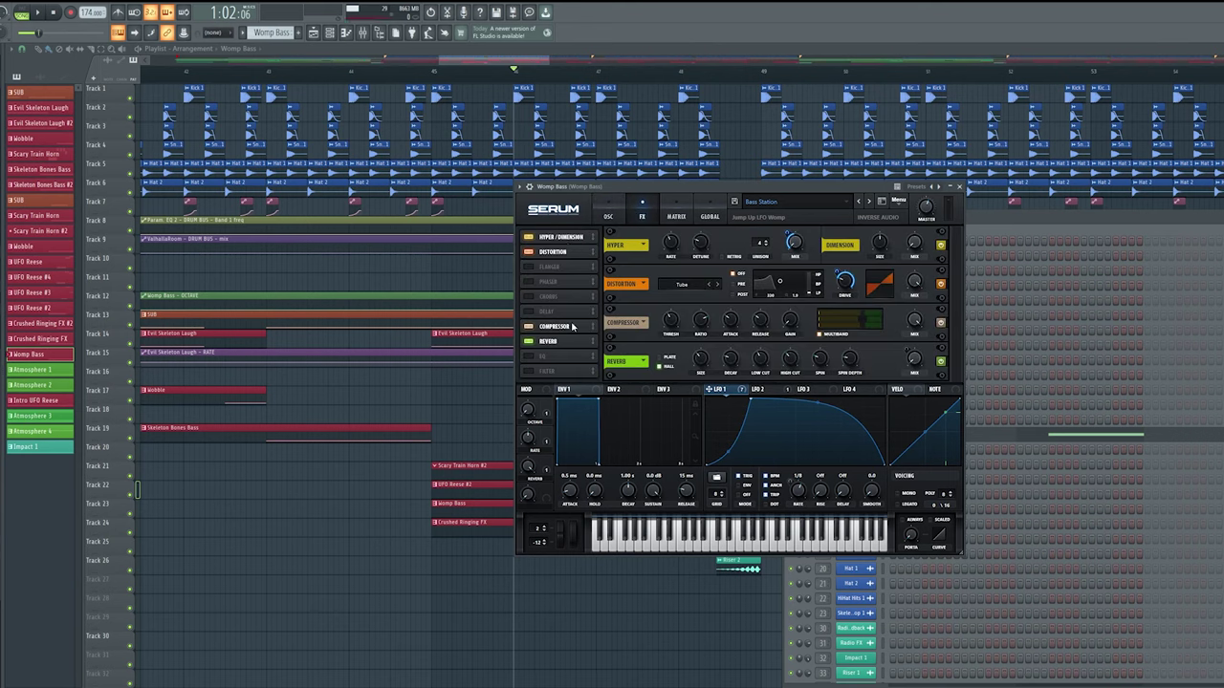
{"action": "left_click", "coordinate": [610, 212]}
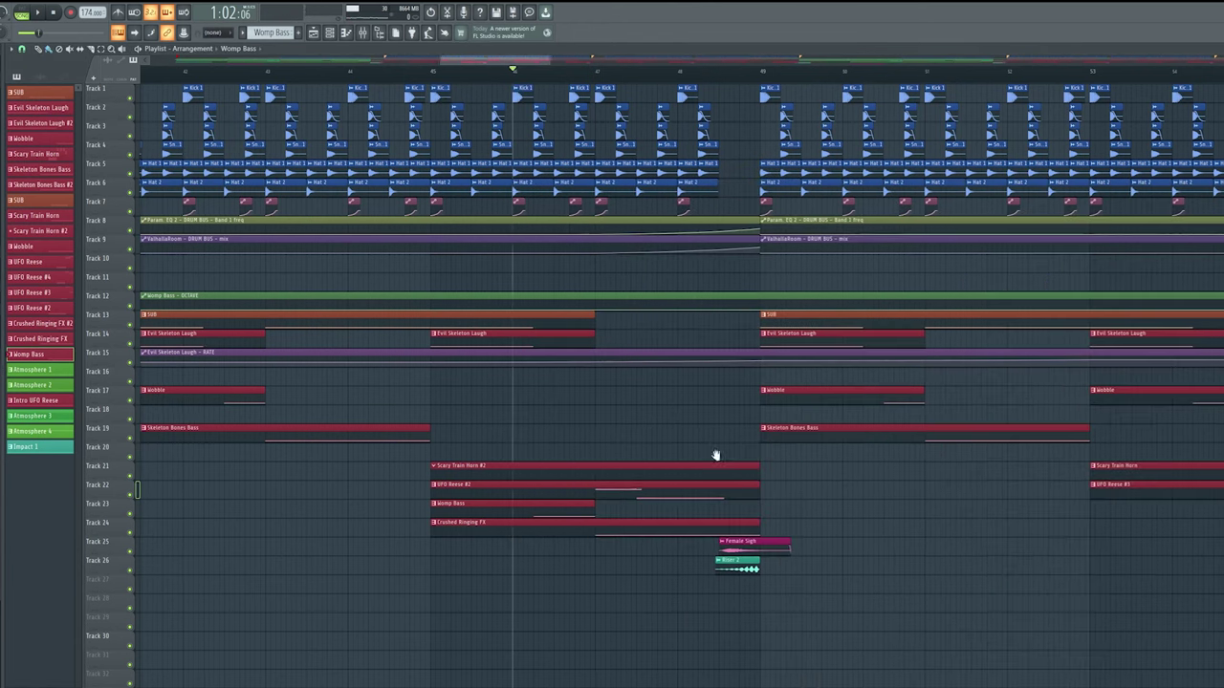
Isolate Evil Skeleton Laugh and its RATE automation on tracks 14 and 15 and play them from bar 49
{"action": "scroll", "coordinate": [685, 467], "scroll_direction": "down", "scroll_amount": 6}
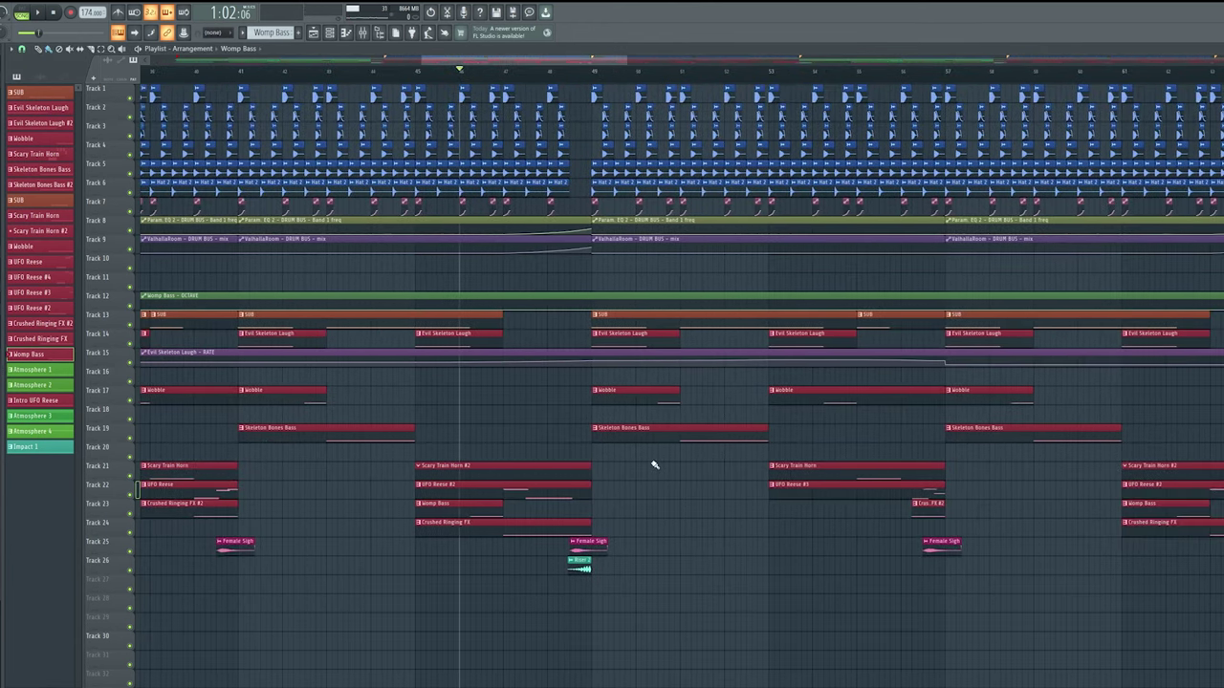
{"action": "scroll", "coordinate": [654, 464], "scroll_direction": "down", "scroll_amount": 4}
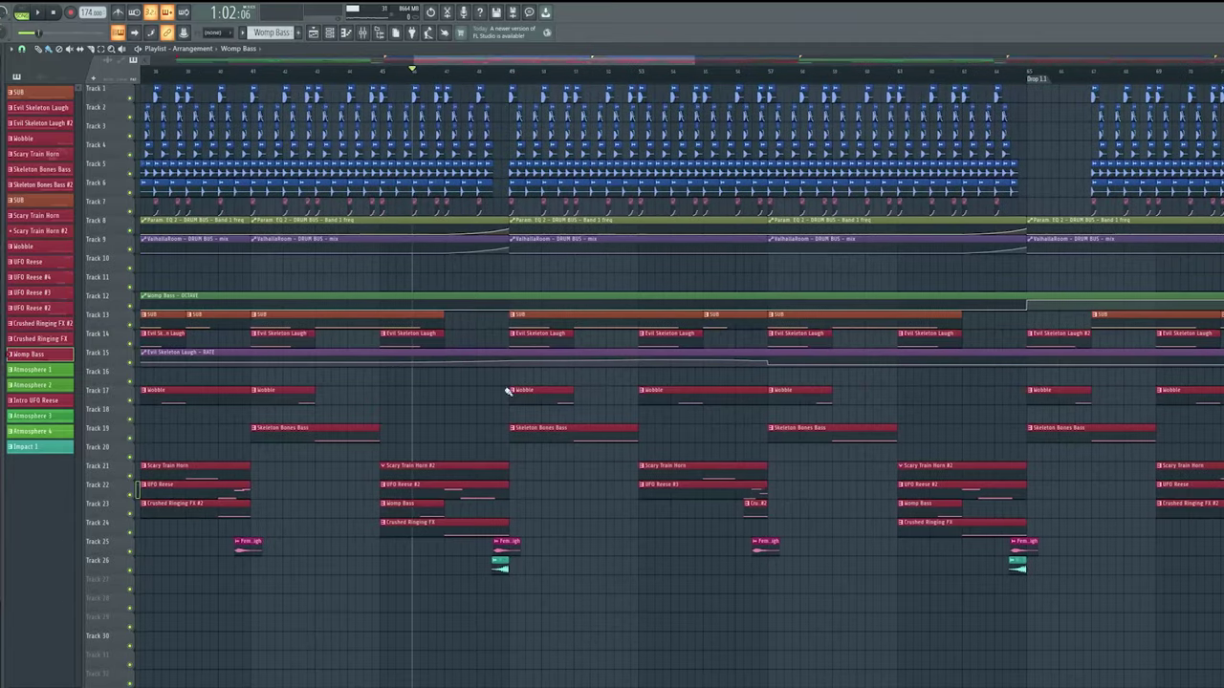
{"action": "left_click", "coordinate": [130, 355], "text": "ctrl"}
{"action": "scroll", "coordinate": [650, 254], "scroll_direction": "up", "scroll_amount": 10}
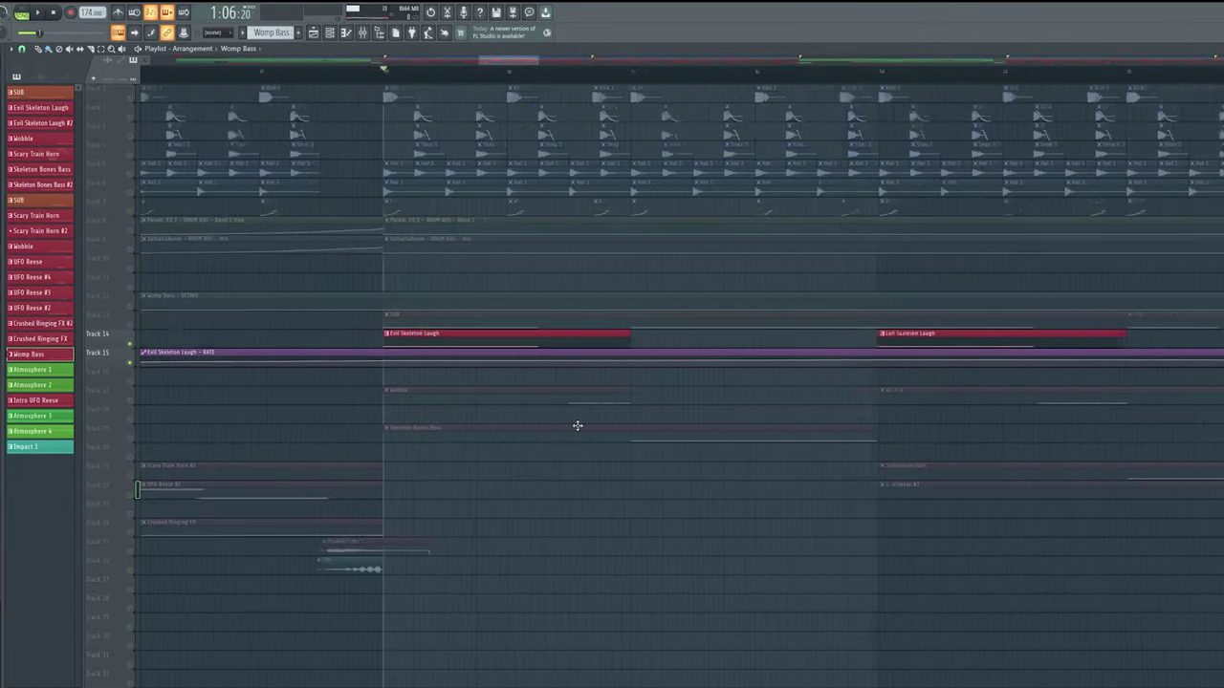
{"action": "scroll", "coordinate": [502, 598], "scroll_direction": "down", "scroll_amount": 5}
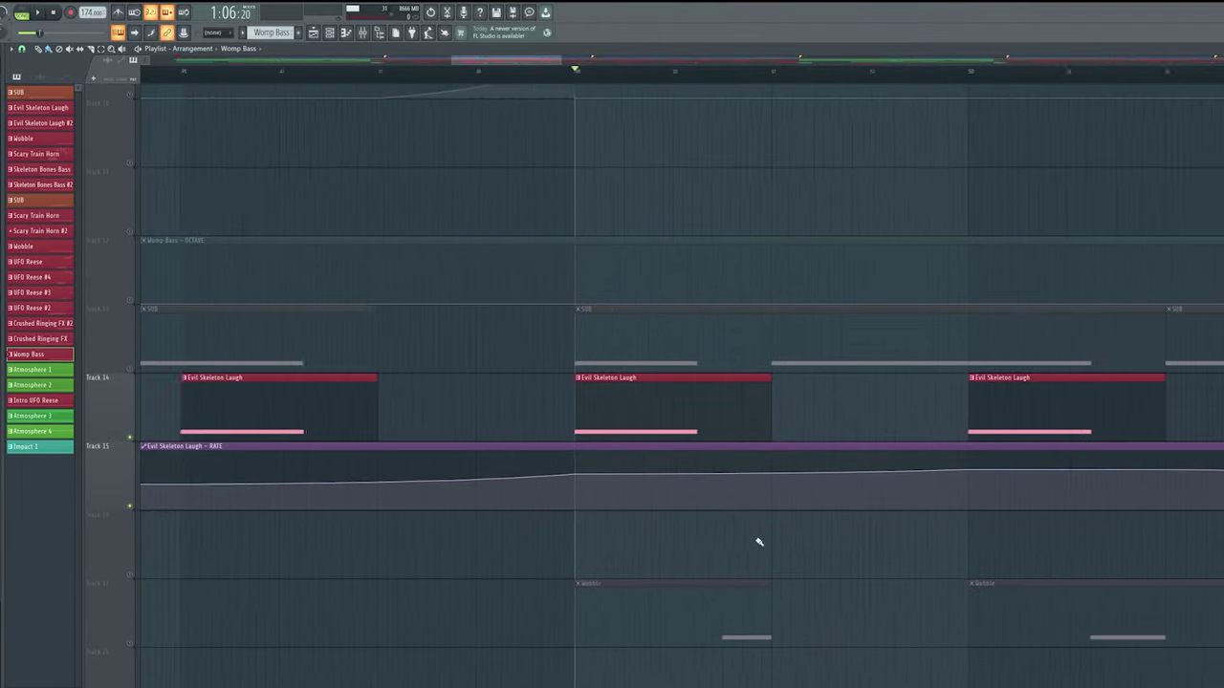
{"action": "key", "text": "space"}
{"action": "key", "text": "space"}
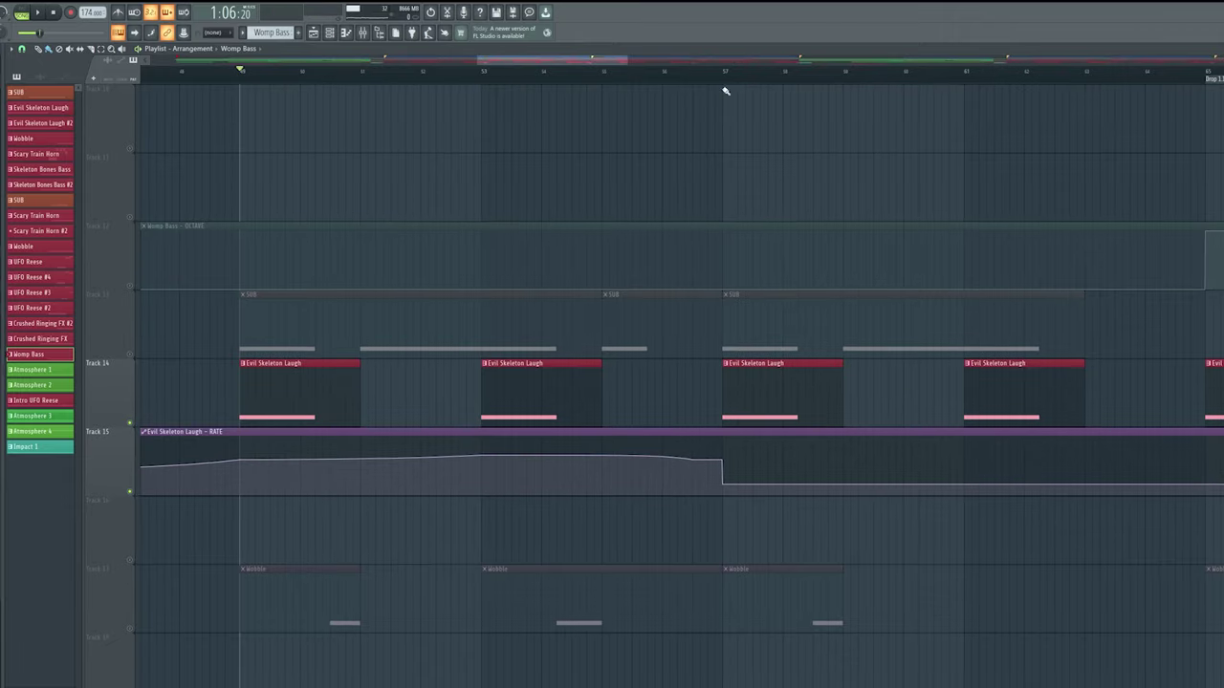
Play the isolated Evil Skeleton Laugh clips with their RATE automation from bar 57, and re-enable all tracks
{"action": "left_click_drag", "start_coordinate": [771, 233], "coordinate": [565, 257]}
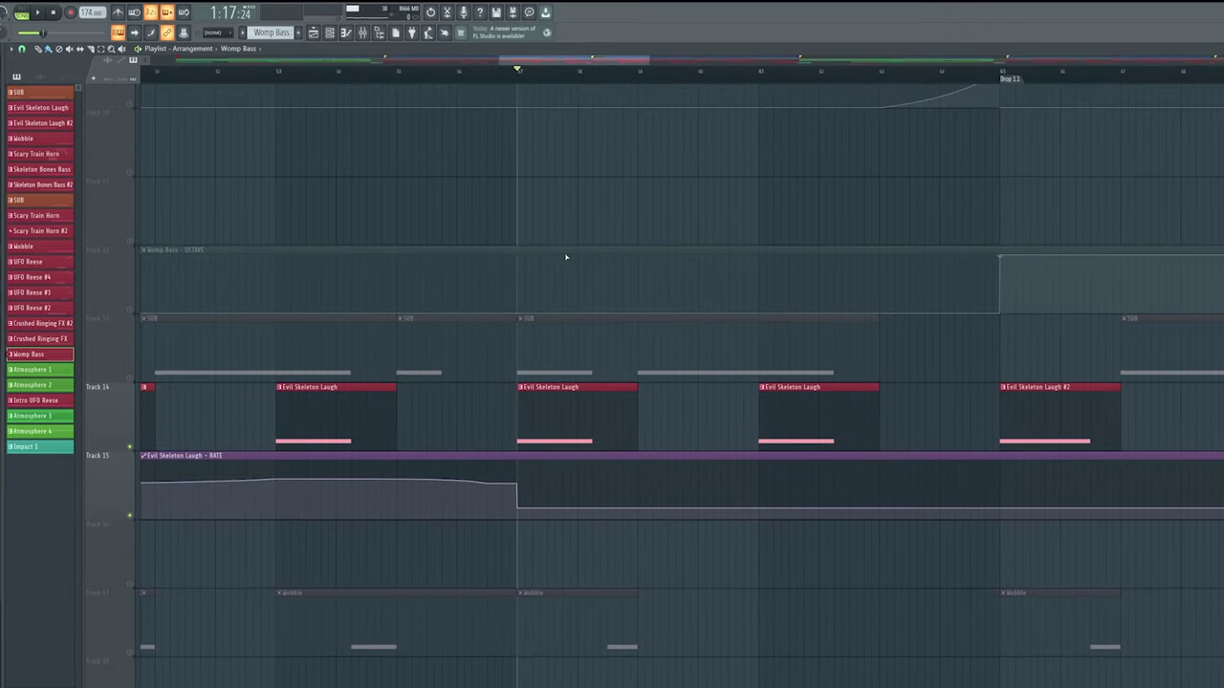
{"action": "key", "text": "space"}
{"action": "left_click_drag", "start_coordinate": [641, 450], "coordinate": [606, 425]}
{"action": "scroll", "coordinate": [609, 426], "scroll_direction": "down", "scroll_amount": 3}
{"action": "scroll", "coordinate": [609, 425], "scroll_direction": "down", "scroll_amount": 3}
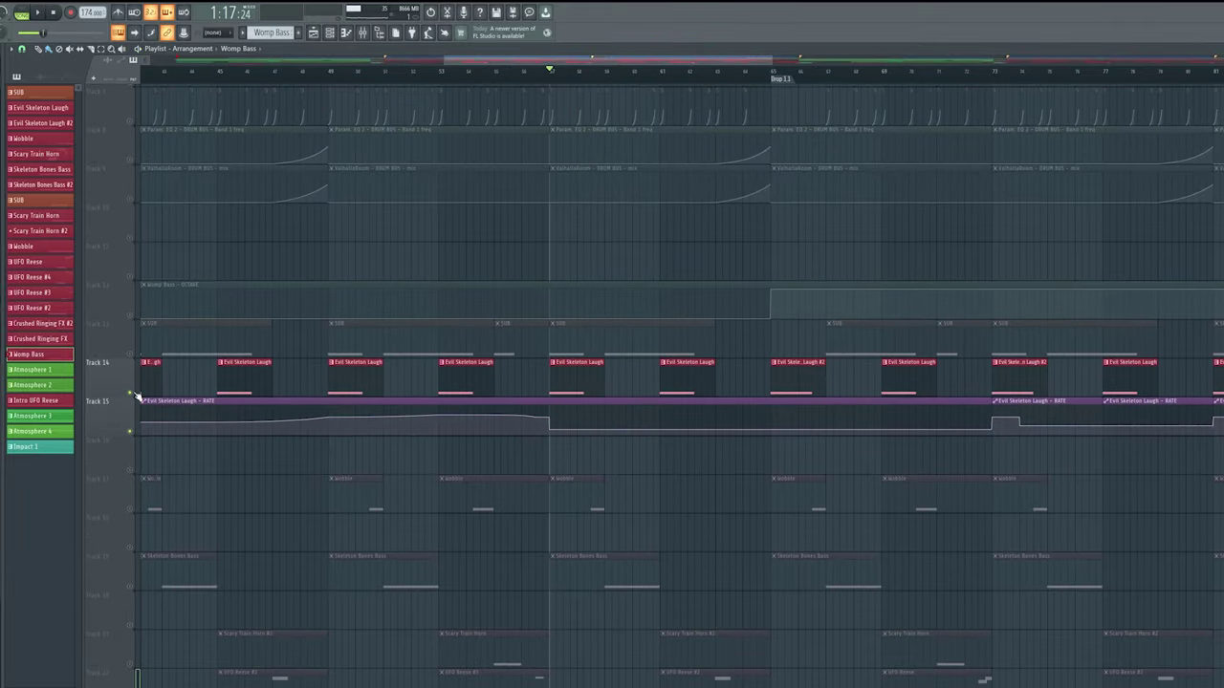
{"action": "scroll", "coordinate": [137, 397], "scroll_direction": "down", "scroll_amount": 3}
{"action": "scroll", "coordinate": [633, 380], "scroll_direction": "down", "scroll_amount": 2}
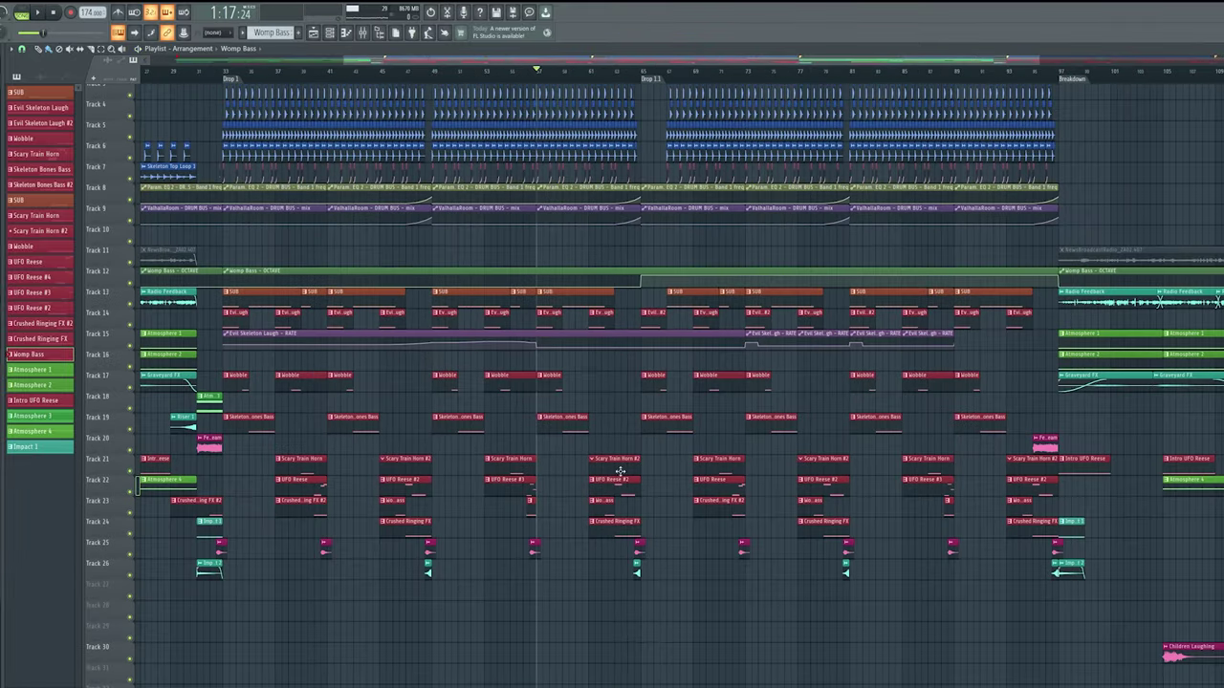
Open the SUB clip that follows the Drop 1.1 marker, examine its notes and return to the arrangement
{"action": "left_click_drag", "start_coordinate": [587, 535], "coordinate": [587, 301]}
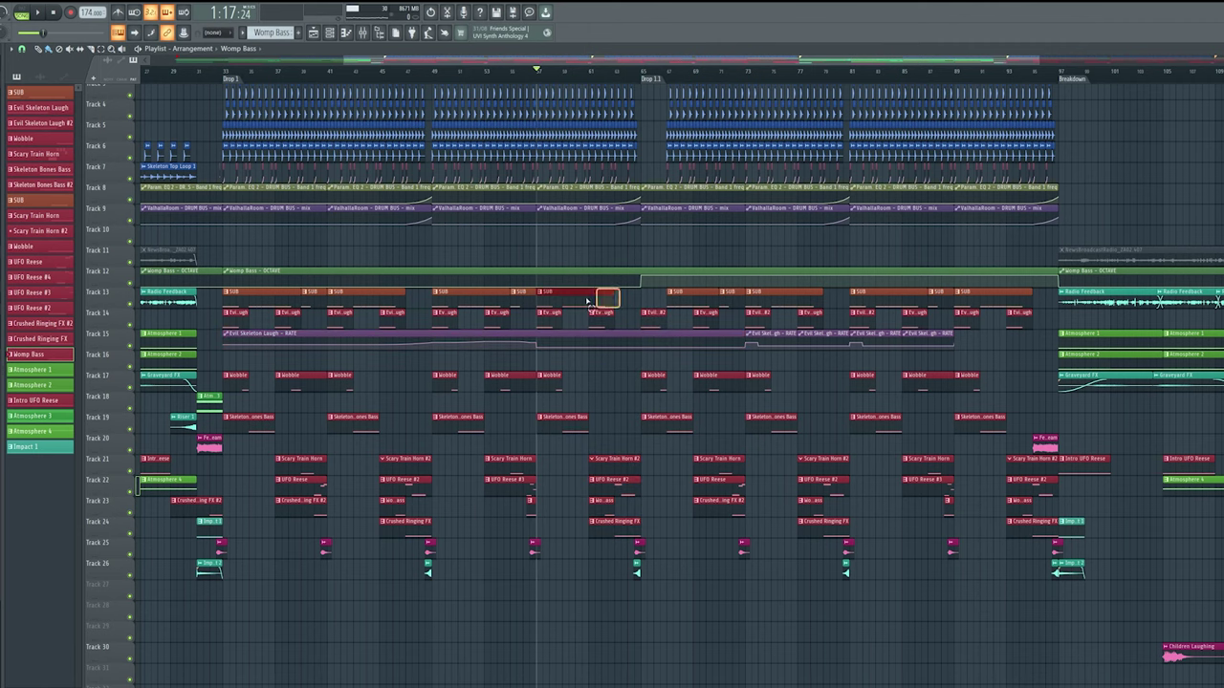
{"action": "double_click", "coordinate": [694, 305]}
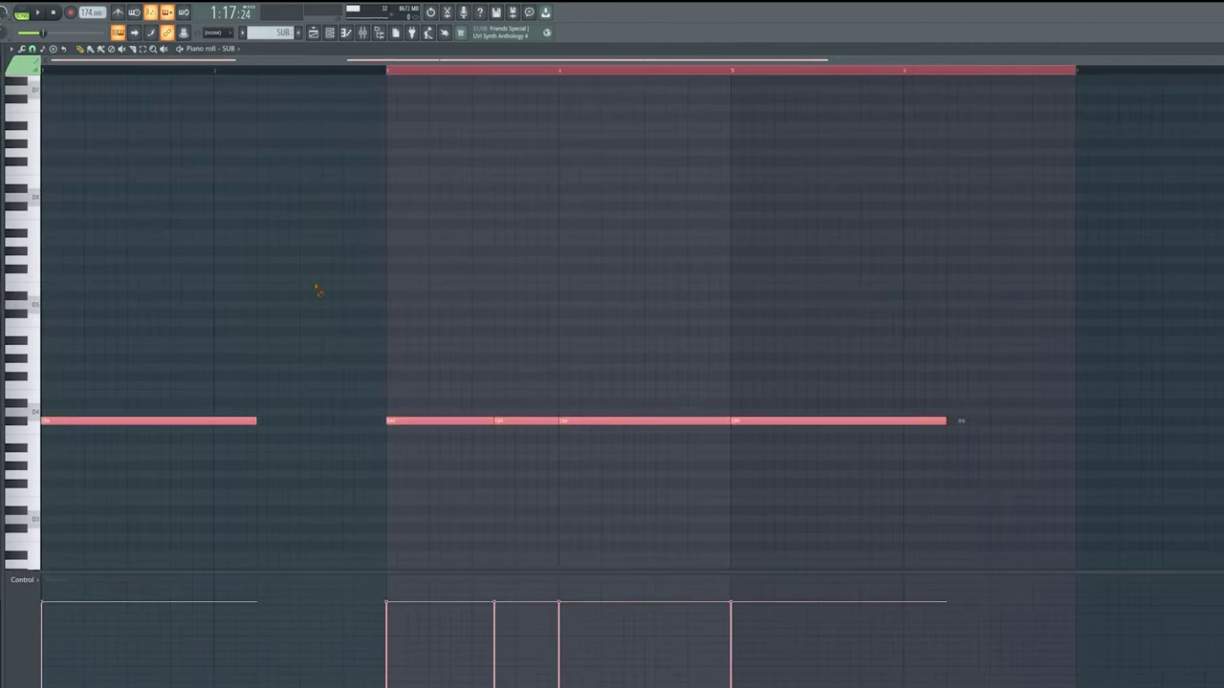
{"action": "left_click", "coordinate": [322, 34]}
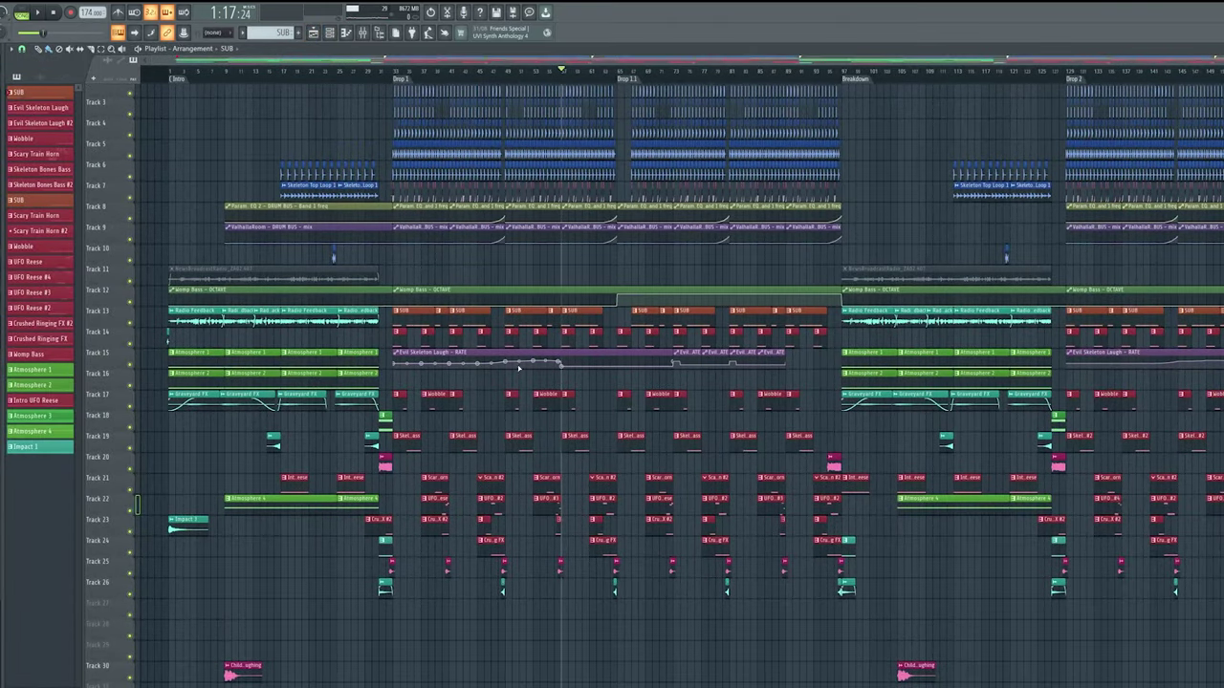
Examine how the arrangement runs from the Drop 1 sections through the Breakdown into Drop 2
{"action": "scroll", "coordinate": [528, 369], "scroll_direction": "down", "scroll_amount": 2}
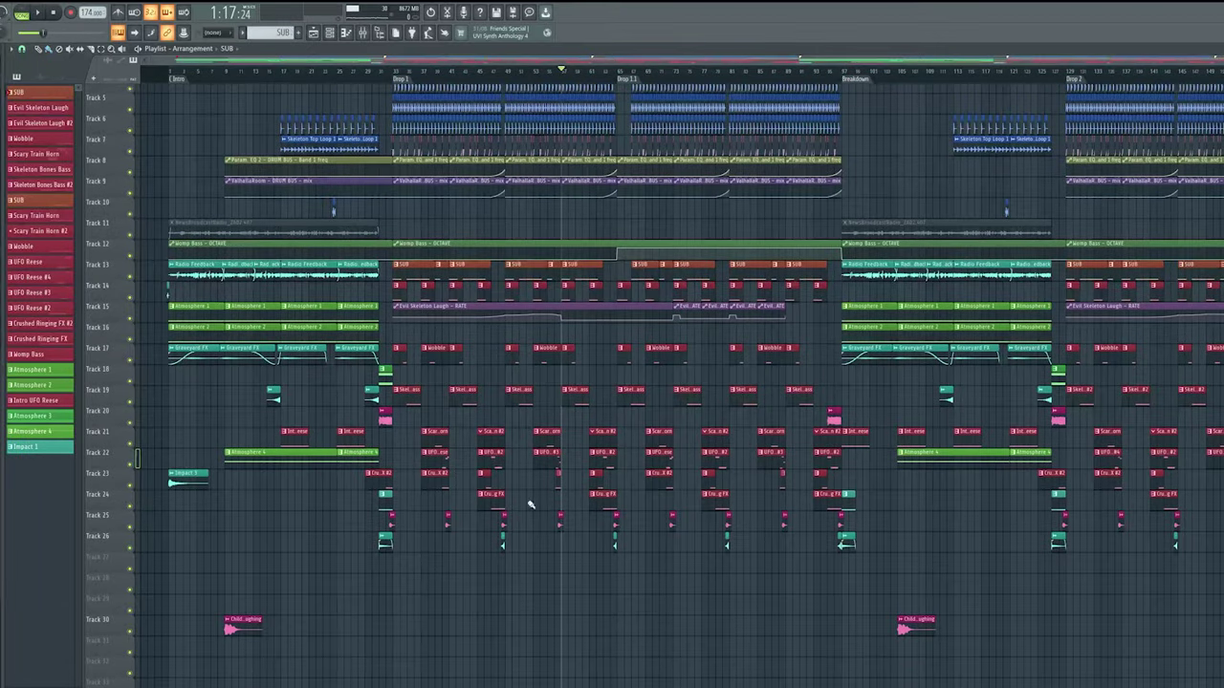
{"action": "scroll", "coordinate": [555, 483], "scroll_direction": "up", "scroll_amount": 3}
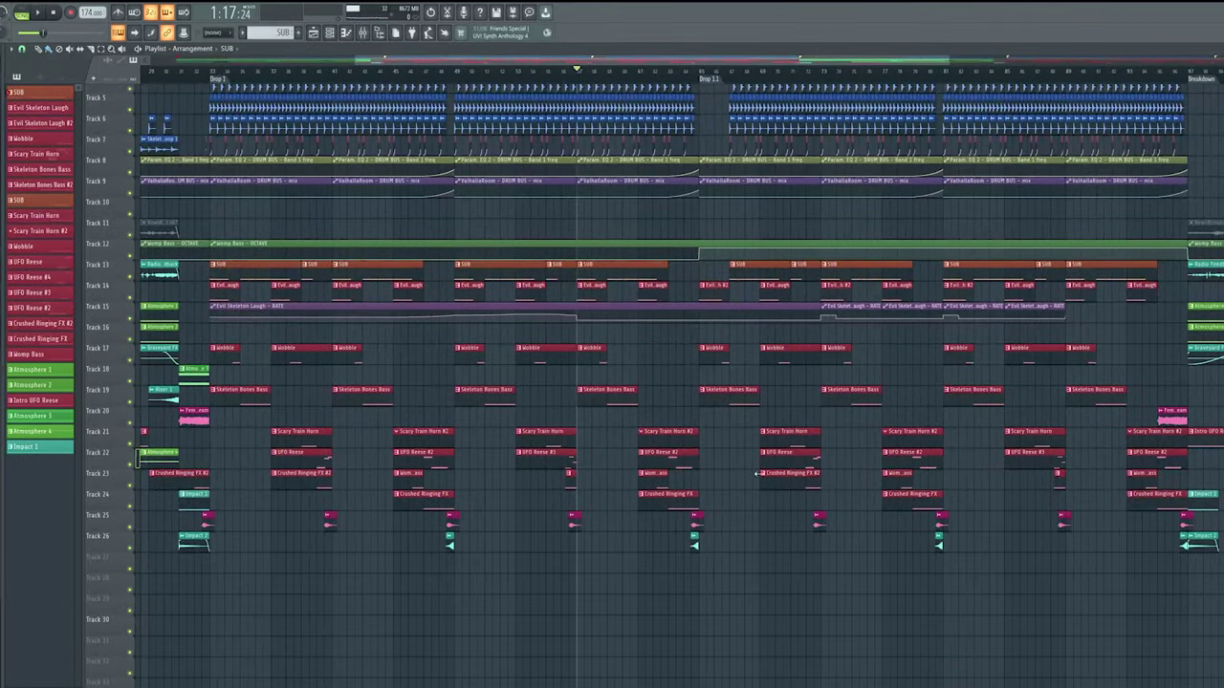
{"action": "left_click_drag", "start_coordinate": [868, 461], "coordinate": [36, 526]}
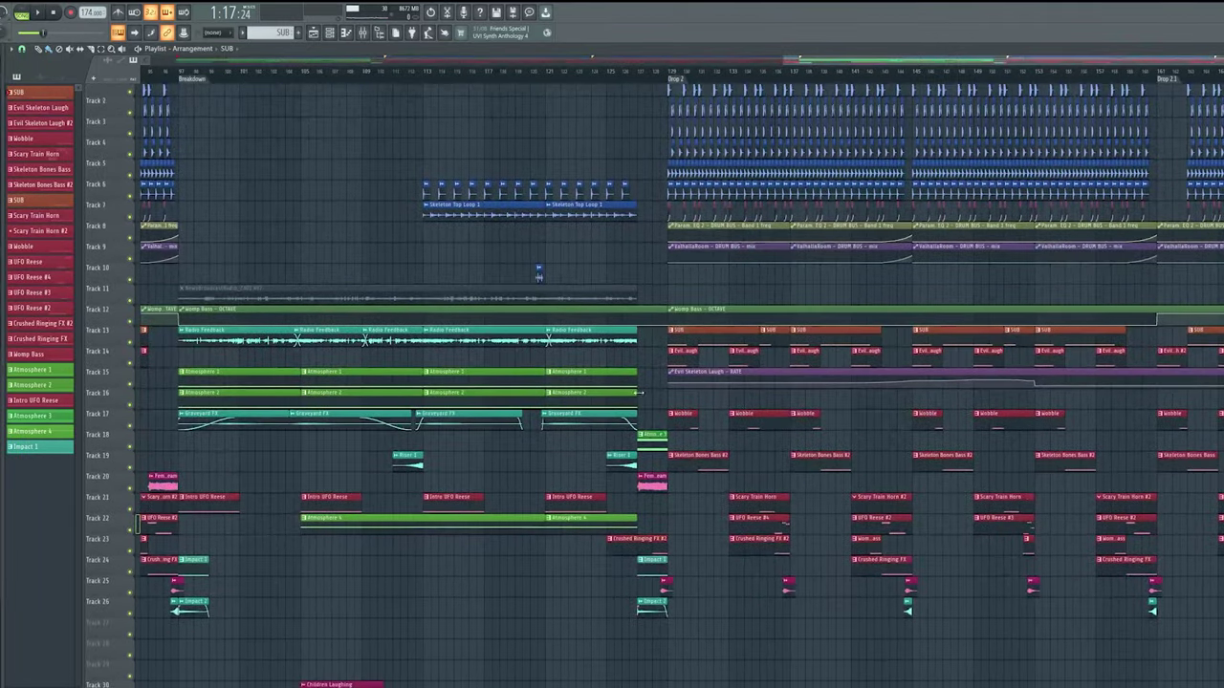
{"action": "left_click_drag", "start_coordinate": [624, 360], "coordinate": [424, 369]}
{"action": "scroll", "coordinate": [336, 284], "scroll_direction": "down", "scroll_amount": 2}
{"action": "left_click_drag", "start_coordinate": [335, 283], "coordinate": [489, 284]}
{"action": "scroll", "coordinate": [488, 284], "scroll_direction": "up", "scroll_amount": 3}
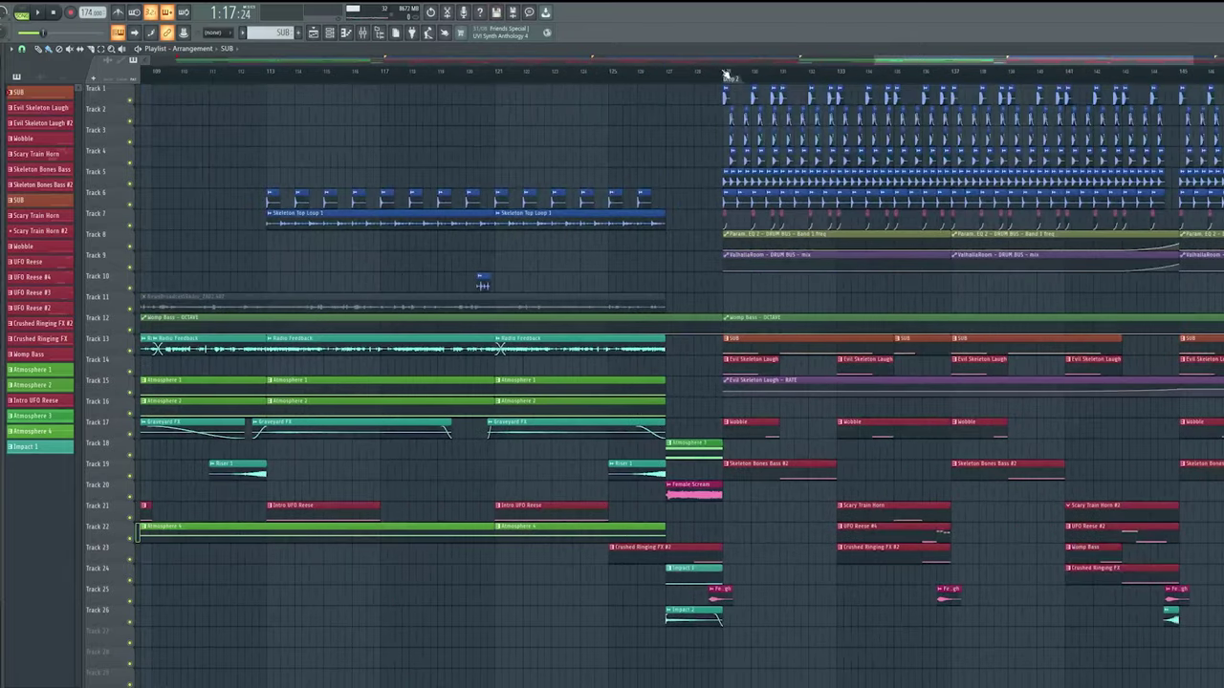
Play all tracks from the Drop 2 marker, where Skeleton Bones Bass #2 enters
{"action": "scroll", "coordinate": [729, 387], "scroll_direction": "up", "scroll_amount": 4}
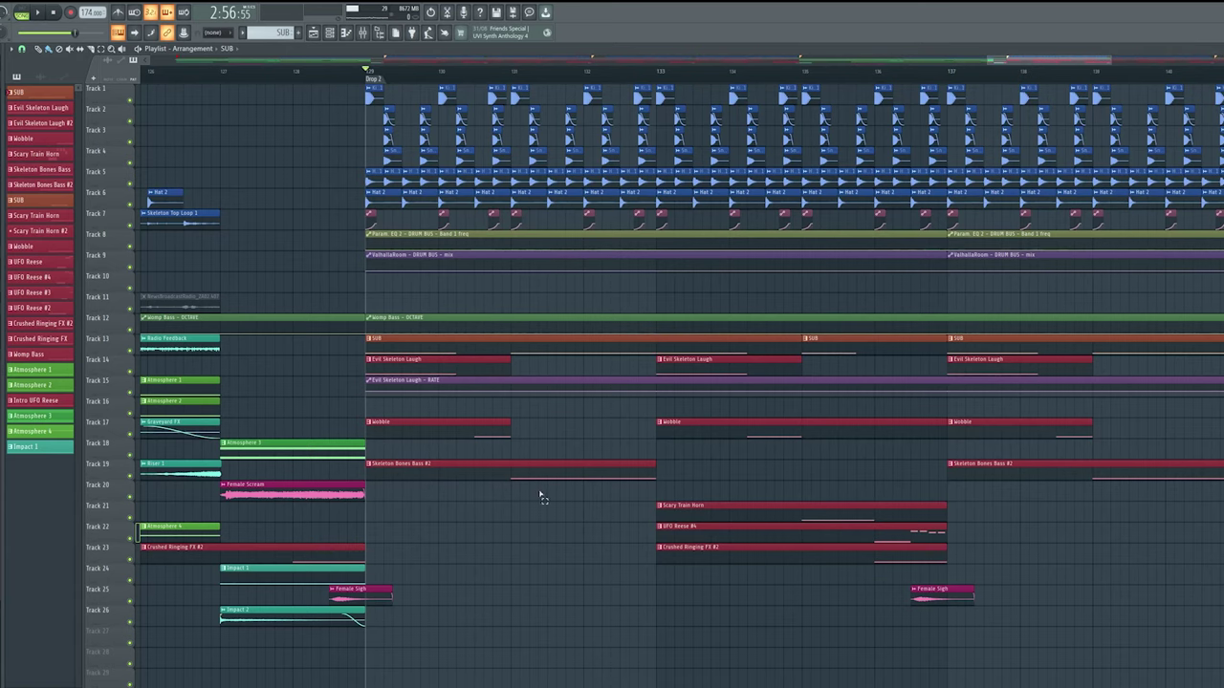
{"action": "scroll", "coordinate": [571, 521], "scroll_direction": "down", "scroll_amount": 3}
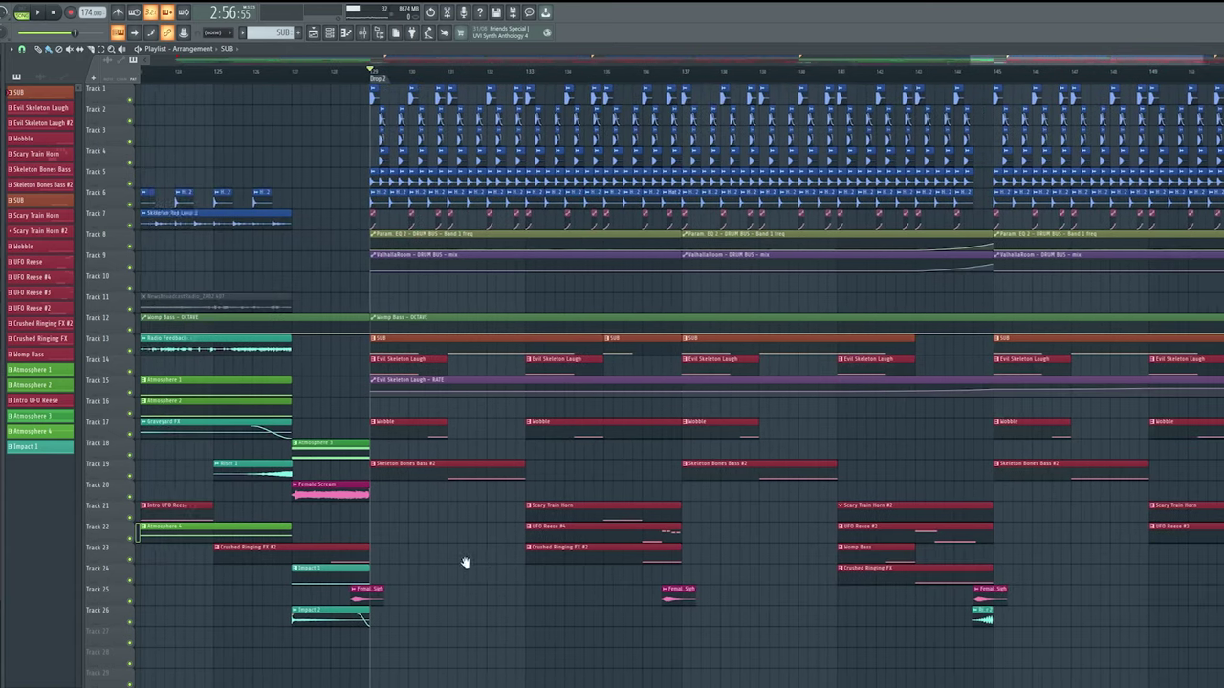
{"action": "key", "text": "space"}
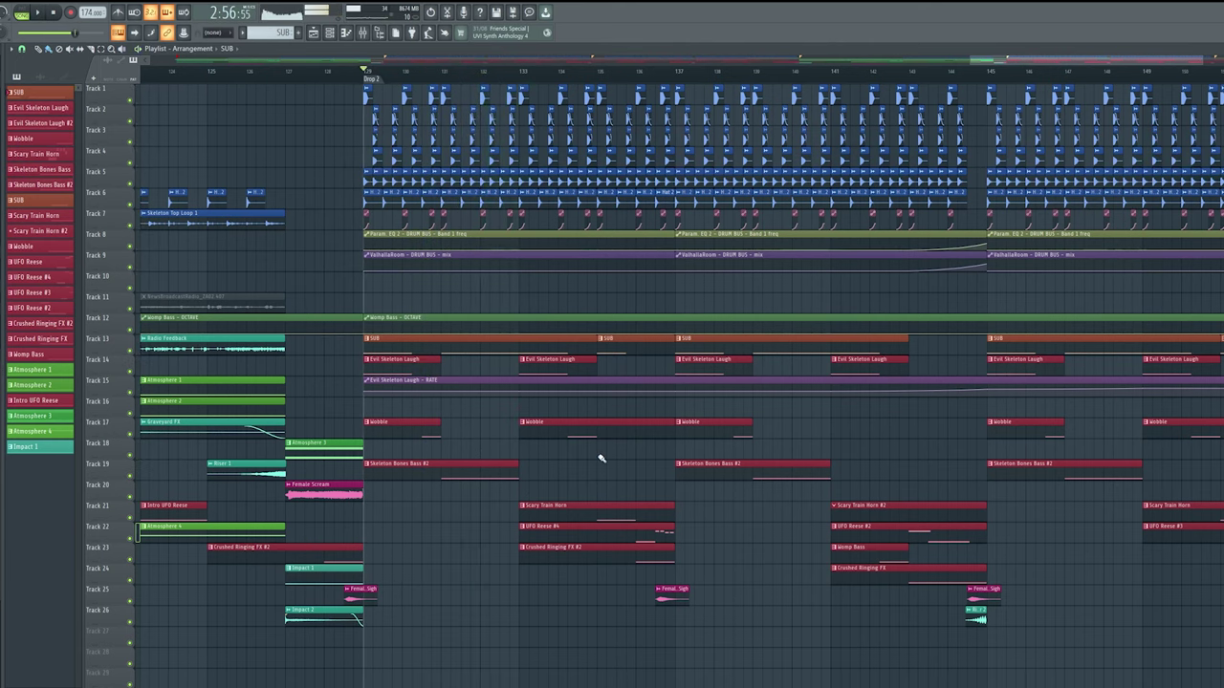
{"action": "key", "text": "space"}
Open the Format Bass Serum preset behind Skeleton Bones Bass #2 and examine its oscillators, formant filter and LFO
{"action": "key", "text": "F6"}
{"action": "left_click", "coordinate": [487, 465]}
{"action": "left_click", "coordinate": [329, 33]}
{"action": "left_click", "coordinate": [856, 360]}
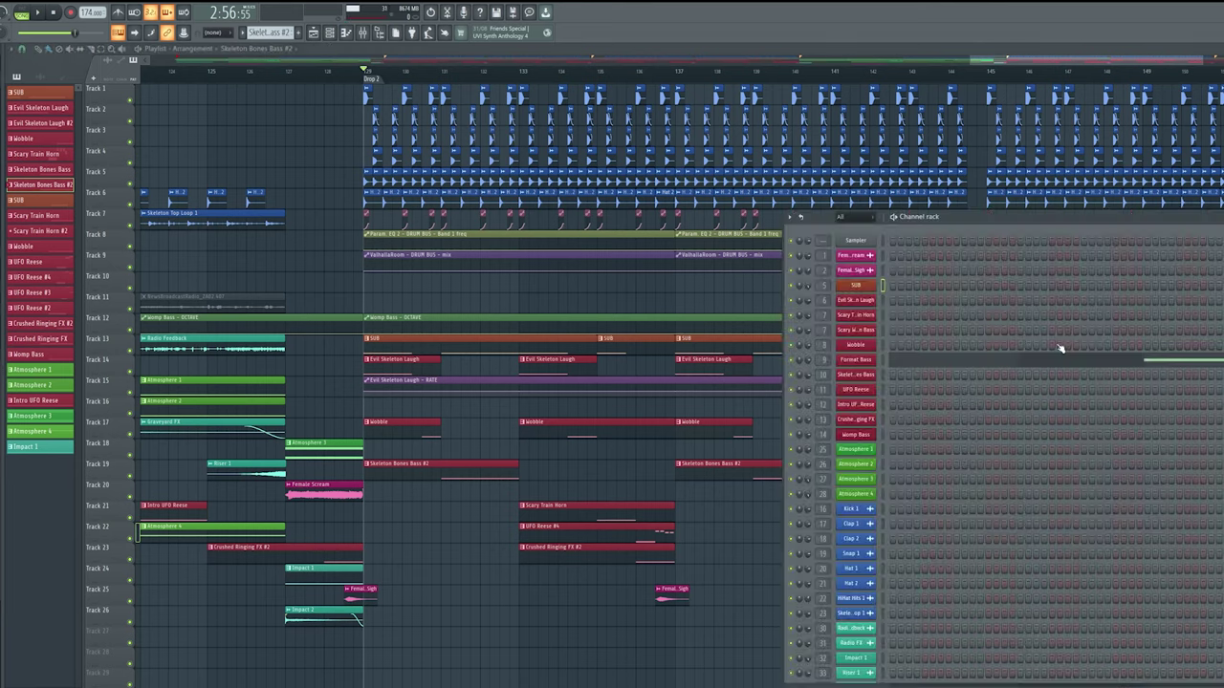
{"action": "left_click_drag", "start_coordinate": [575, 254], "coordinate": [755, 232]}
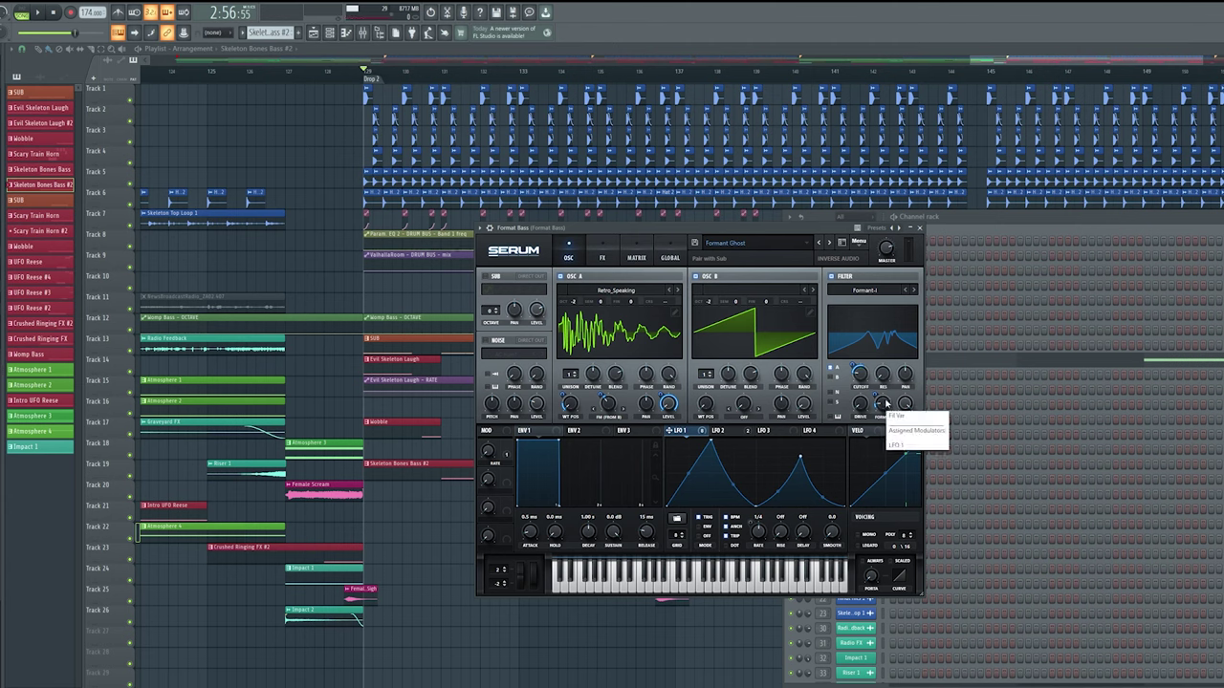
Examine the Format Bass effects from Hyper and Distortion to Reverb and its RATE macro, and close the synth
{"action": "left_click", "coordinate": [602, 258]}
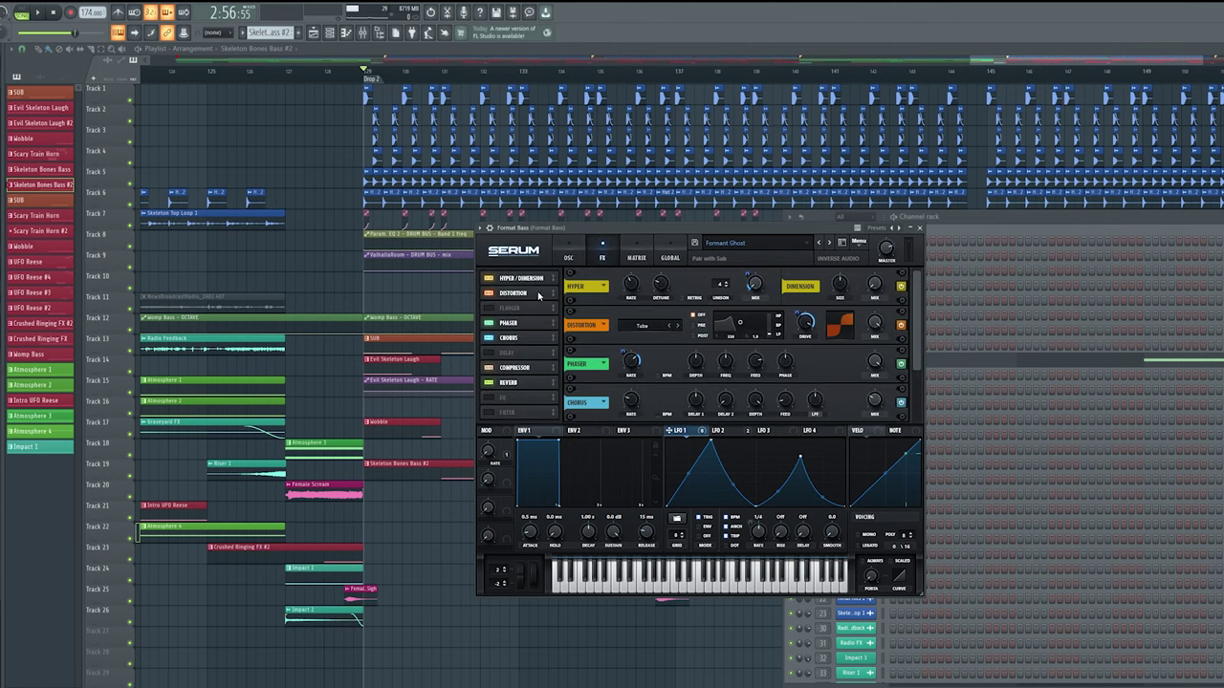
{"action": "left_click", "coordinate": [538, 297]}
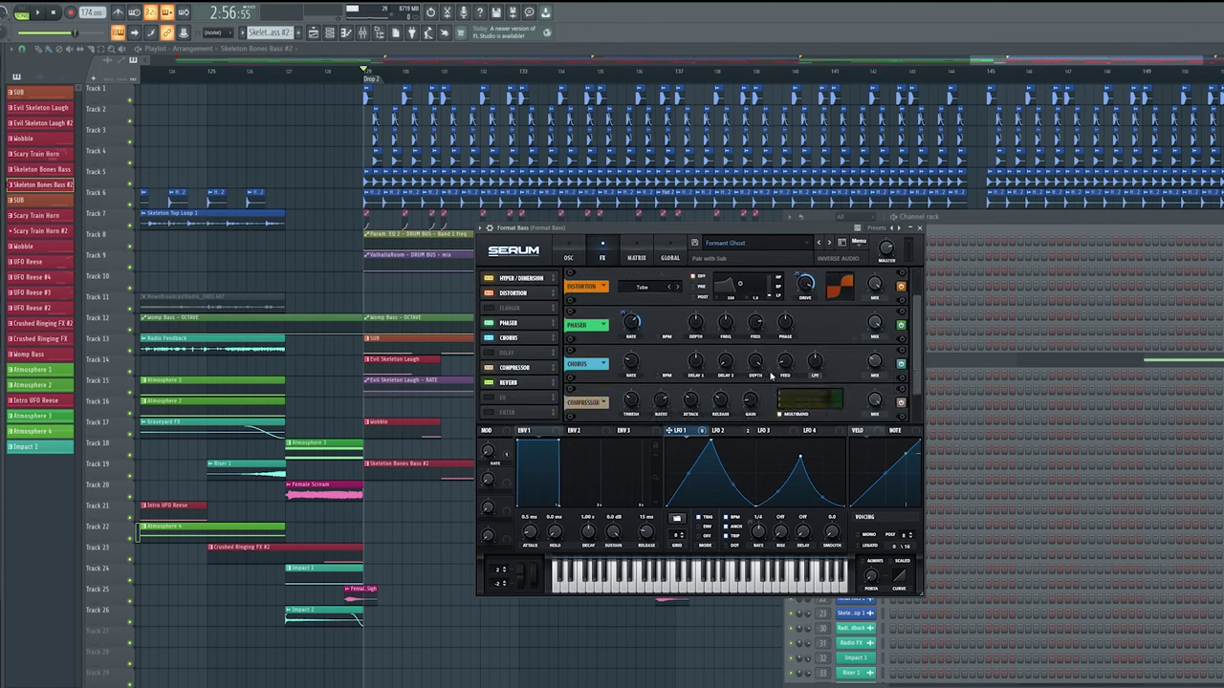
{"action": "left_click", "coordinate": [531, 338]}
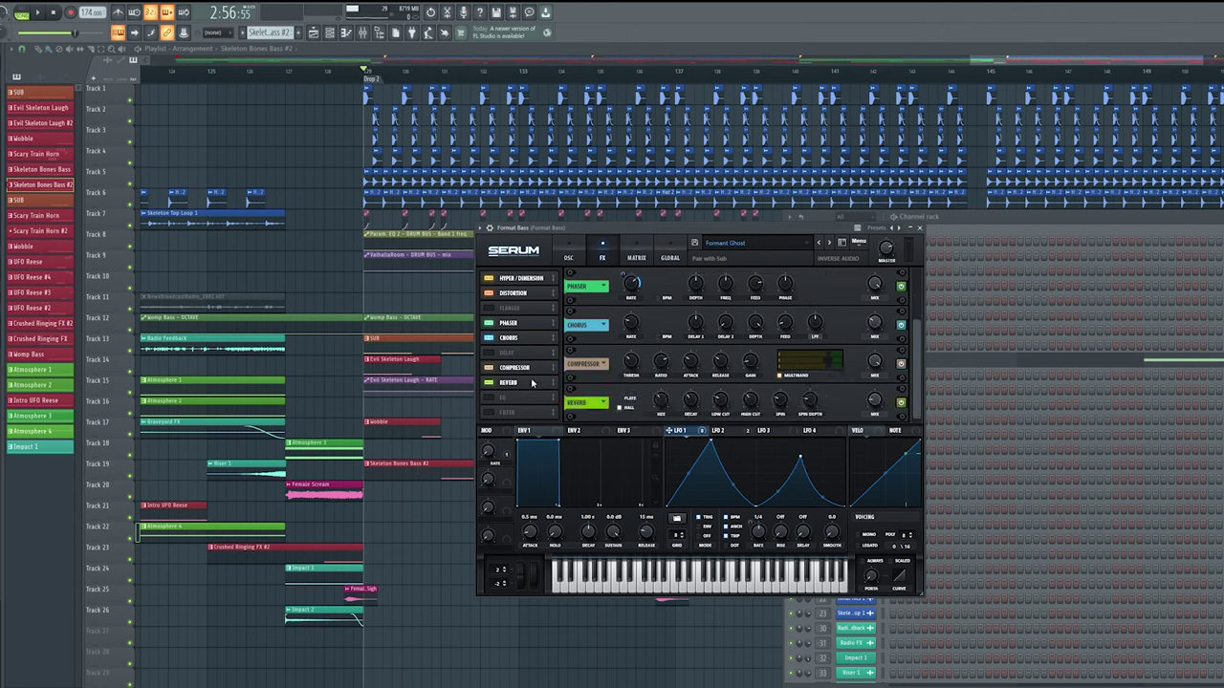
{"action": "left_click", "coordinate": [570, 257]}
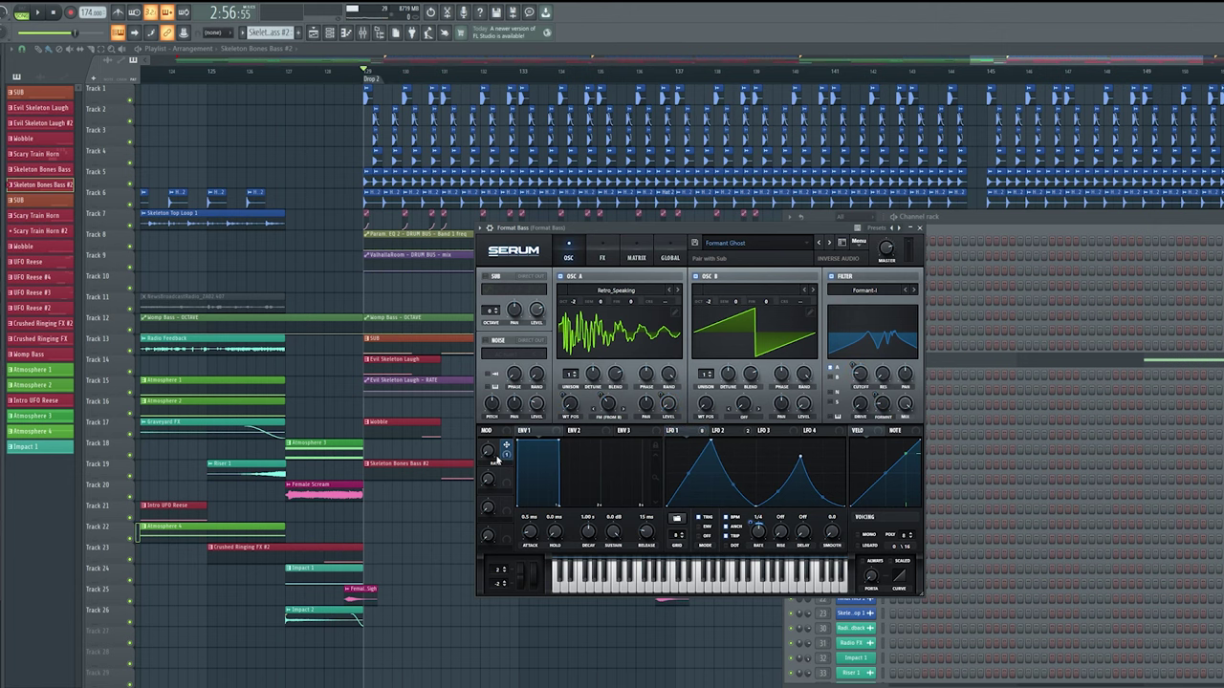
{"action": "right_click", "coordinate": [420, 528]}
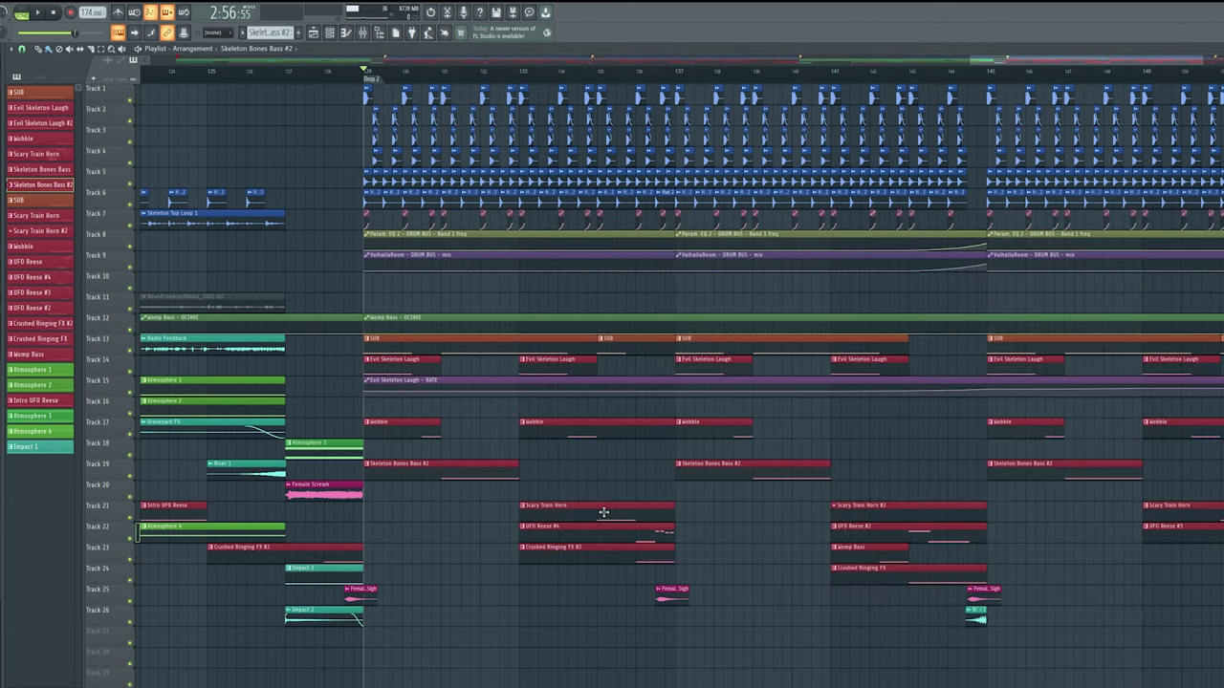
Review the whole arrangement from Drop 2 back across the Breakdown and Drop 1 to the Intro
{"action": "scroll", "coordinate": [573, 521], "scroll_direction": "down", "scroll_amount": 3}
{"action": "left_click_drag", "start_coordinate": [603, 511], "coordinate": [653, 542]}
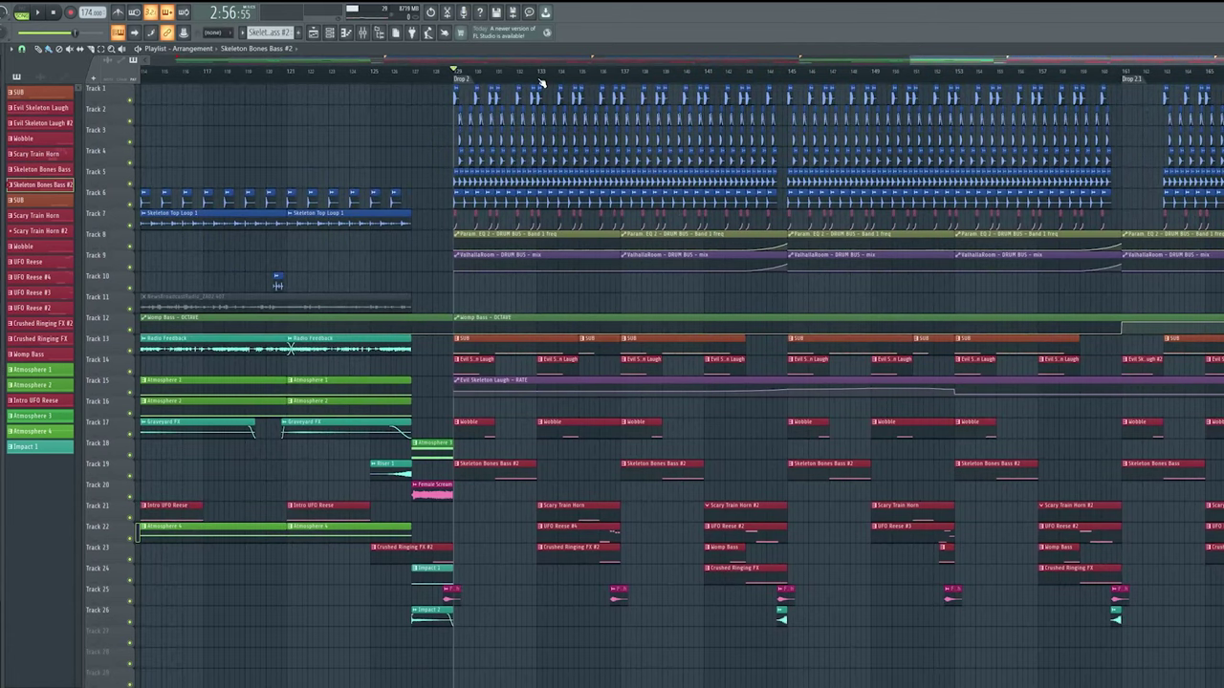
{"action": "left_click_drag", "start_coordinate": [679, 249], "coordinate": [806, 391]}
{"action": "scroll", "coordinate": [801, 394], "scroll_direction": "down", "scroll_amount": 2}
{"action": "left_click_drag", "start_coordinate": [612, 439], "coordinate": [956, 522]}
{"action": "scroll", "coordinate": [860, 490], "scroll_direction": "down", "scroll_amount": 1}
{"action": "scroll", "coordinate": [958, 521], "scroll_direction": "down", "scroll_amount": 1}
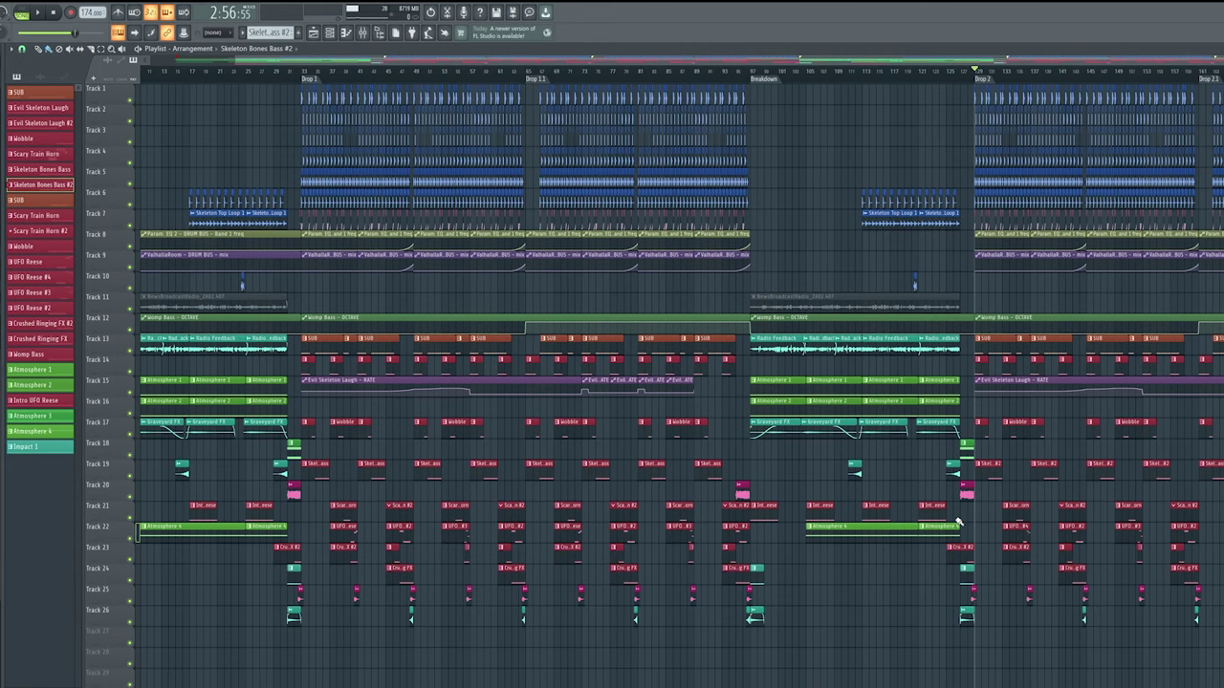
{"action": "left_click_drag", "start_coordinate": [883, 606], "coordinate": [923, 538]}
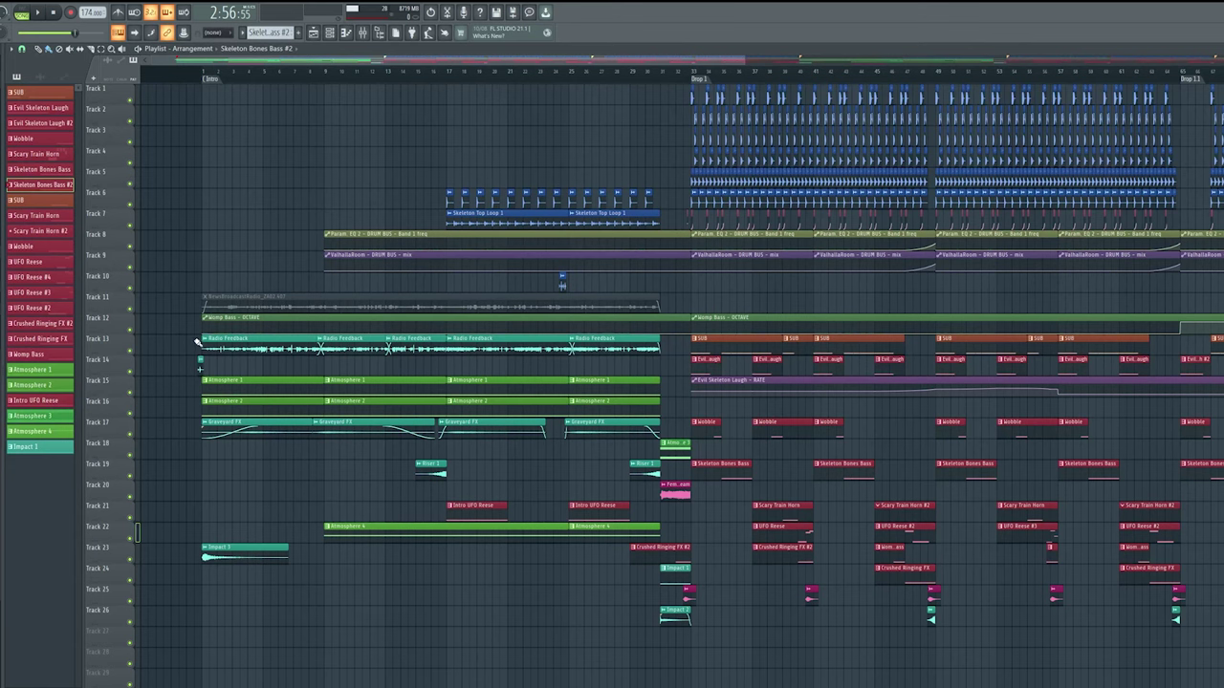
Isolate Radio Feedback on track 13 and play it from the Intro marker
{"action": "scroll", "coordinate": [198, 341], "scroll_direction": "up", "scroll_amount": 5}
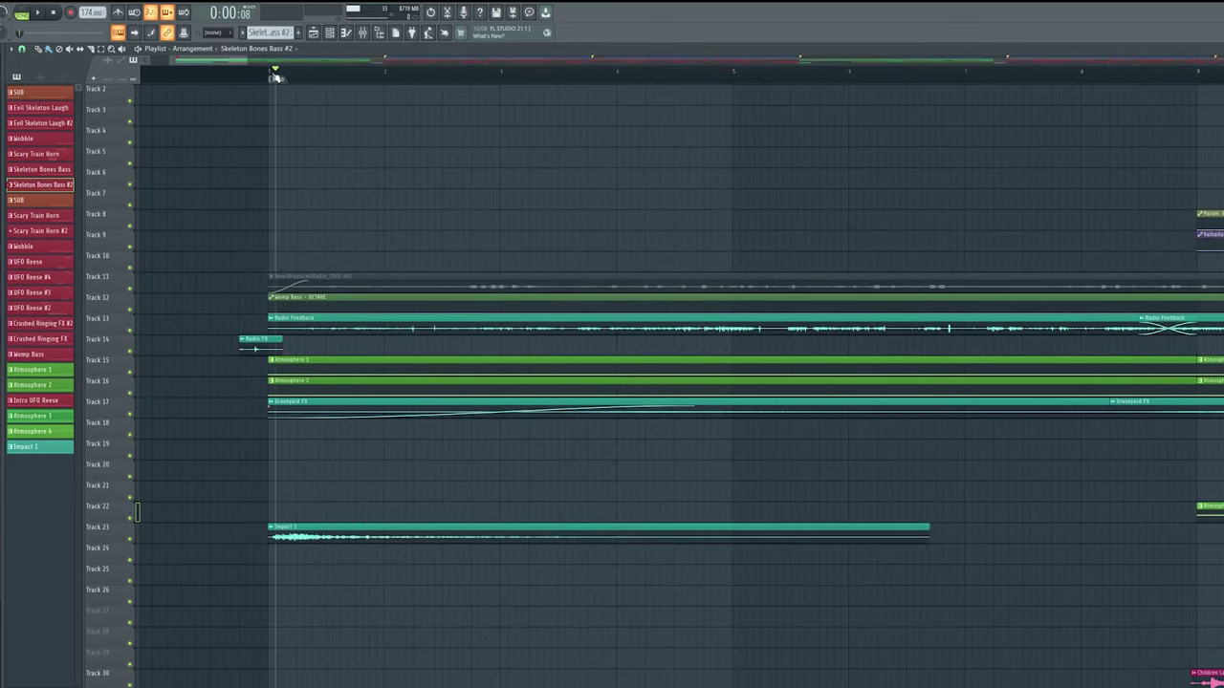
{"action": "right_click", "coordinate": [131, 330]}
{"action": "key", "text": "space"}
{"action": "scroll", "coordinate": [422, 278], "scroll_direction": "down", "scroll_amount": 3}
{"action": "scroll", "coordinate": [424, 277], "scroll_direction": "up", "scroll_amount": 4}
{"action": "left_click_drag", "start_coordinate": [533, 397], "coordinate": [486, 303]}
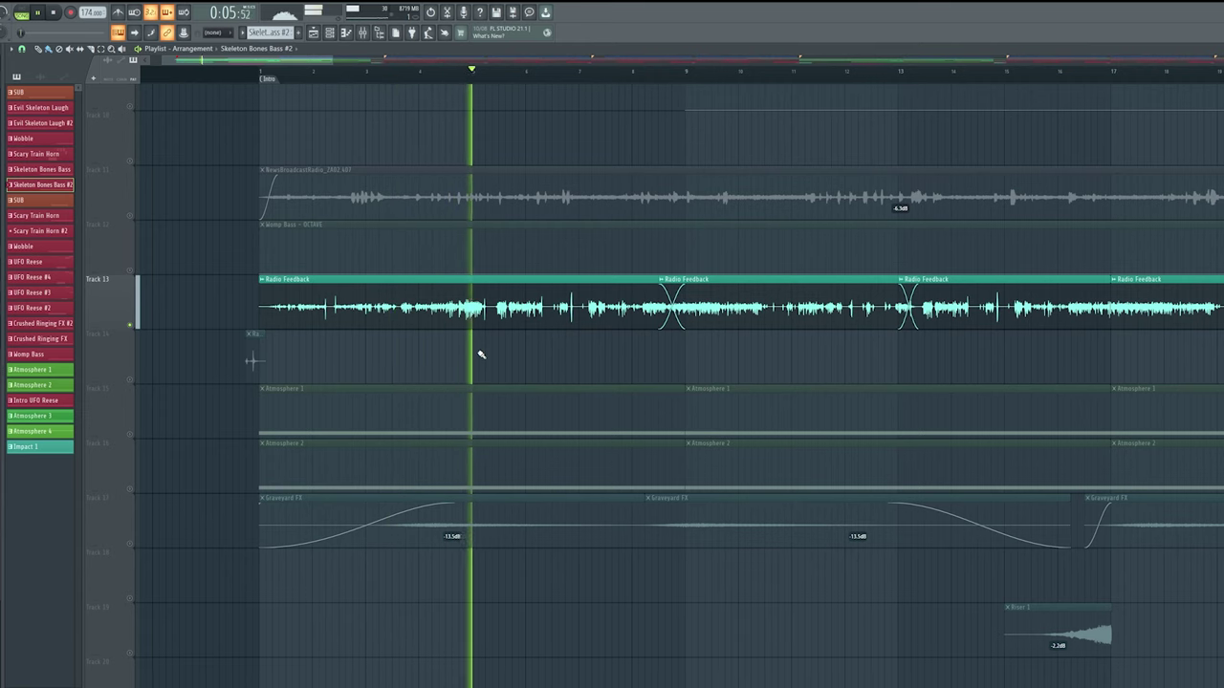
Stop playback, isolate the Radio FX clip on track 14 and play it from just before the Intro marker
{"action": "key", "text": "space"}
{"action": "left_click", "coordinate": [130, 380], "text": "ctrl"}
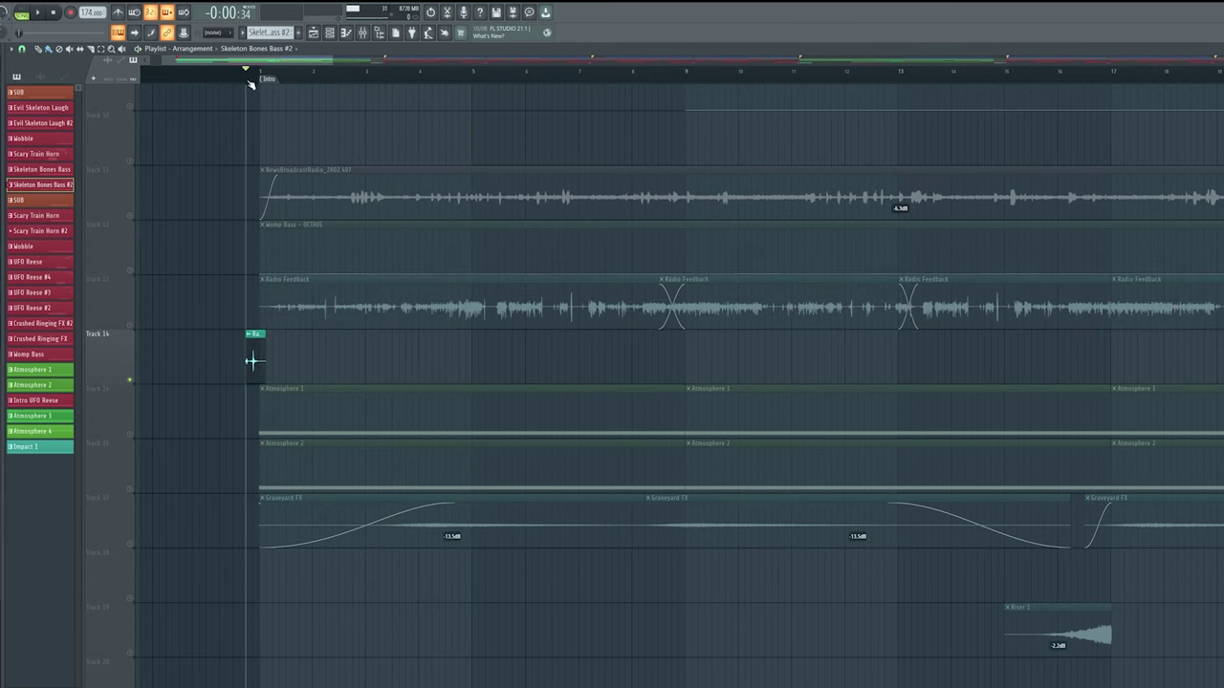
{"action": "left_click_drag", "start_coordinate": [268, 339], "coordinate": [364, 325]}
{"action": "scroll", "coordinate": [337, 352], "scroll_direction": "up", "scroll_amount": 5}
{"action": "left_click_drag", "start_coordinate": [522, 356], "coordinate": [375, 386]}
{"action": "scroll", "coordinate": [506, 373], "scroll_direction": "down", "scroll_amount": 2}
{"action": "key", "text": "space"}
Audition Radio Feedback and Radio FX together across the start of the Intro
{"action": "scroll", "coordinate": [443, 366], "scroll_direction": "down", "scroll_amount": 4}
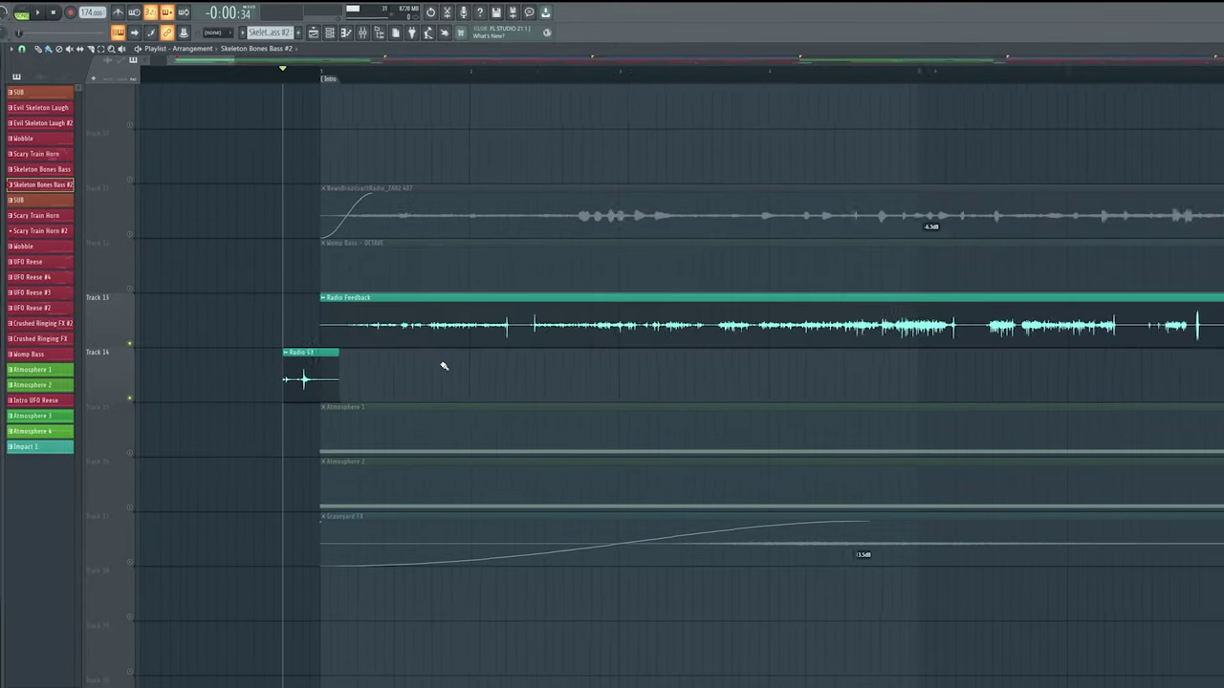
{"action": "left_click_drag", "start_coordinate": [552, 377], "coordinate": [779, 360]}
{"action": "scroll", "coordinate": [794, 384], "scroll_direction": "down", "scroll_amount": 2}
{"action": "left_click_drag", "start_coordinate": [793, 385], "coordinate": [693, 368]}
{"action": "left_click_drag", "start_coordinate": [311, 382], "coordinate": [431, 395]}
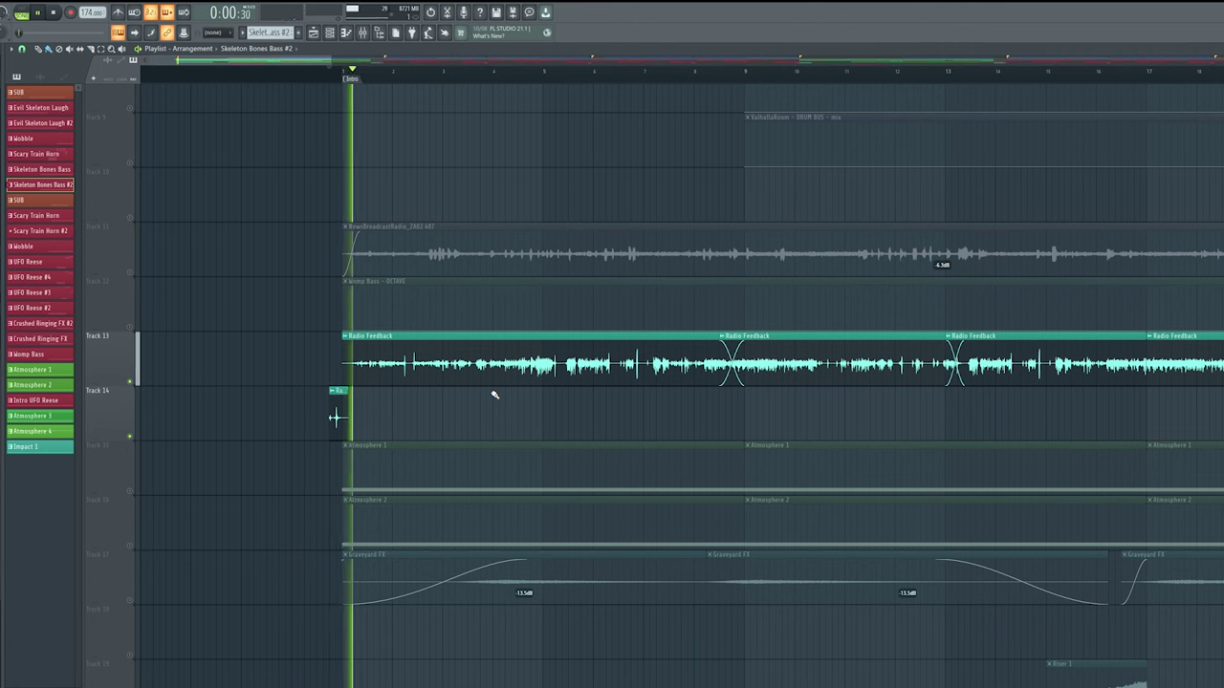
{"action": "key", "text": "space"}
{"action": "left_click_drag", "start_coordinate": [426, 410], "coordinate": [404, 366]}
Isolate Atmosphere 1 on track 15 and play it from the Intro marker
{"action": "right_click", "coordinate": [130, 426]}
{"action": "left_click", "coordinate": [274, 76]}
{"action": "scroll", "coordinate": [405, 366], "scroll_direction": "down", "scroll_amount": 1}
{"action": "scroll", "coordinate": [404, 366], "scroll_direction": "down", "scroll_amount": 1}
{"action": "key", "text": "space"}
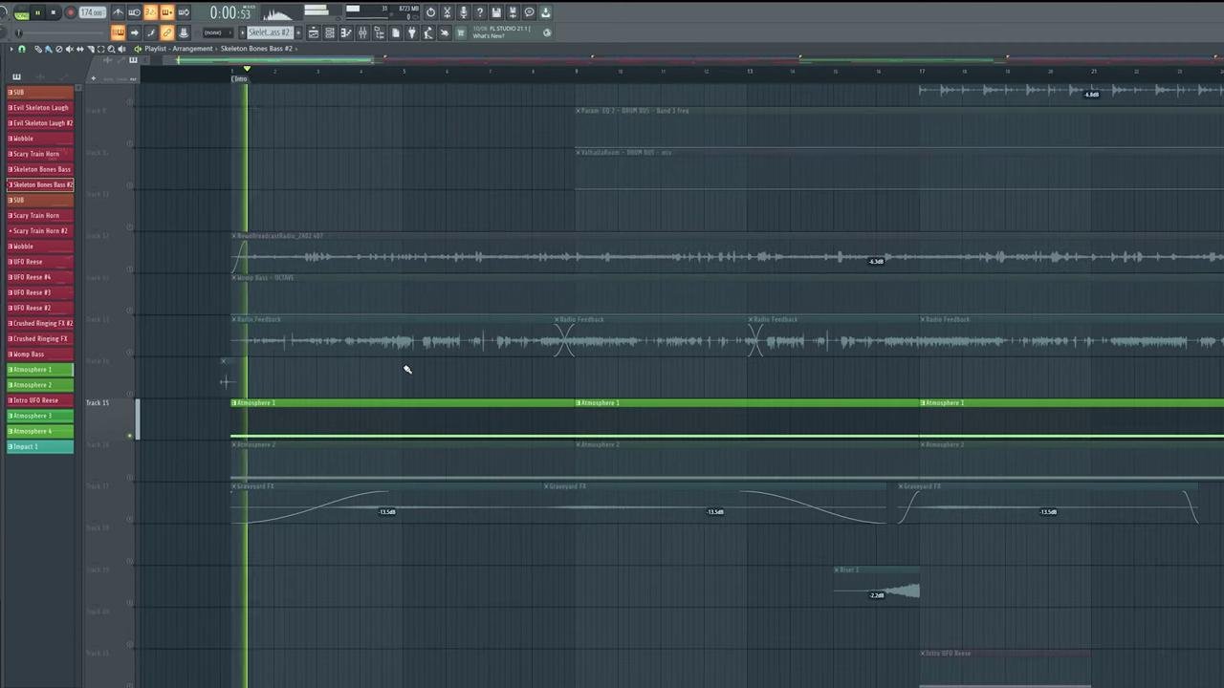
{"action": "key", "text": "space"}
Open the Atmosphere 1 instrument from the Channel rack, examine it and close it
{"action": "left_click", "coordinate": [331, 36]}
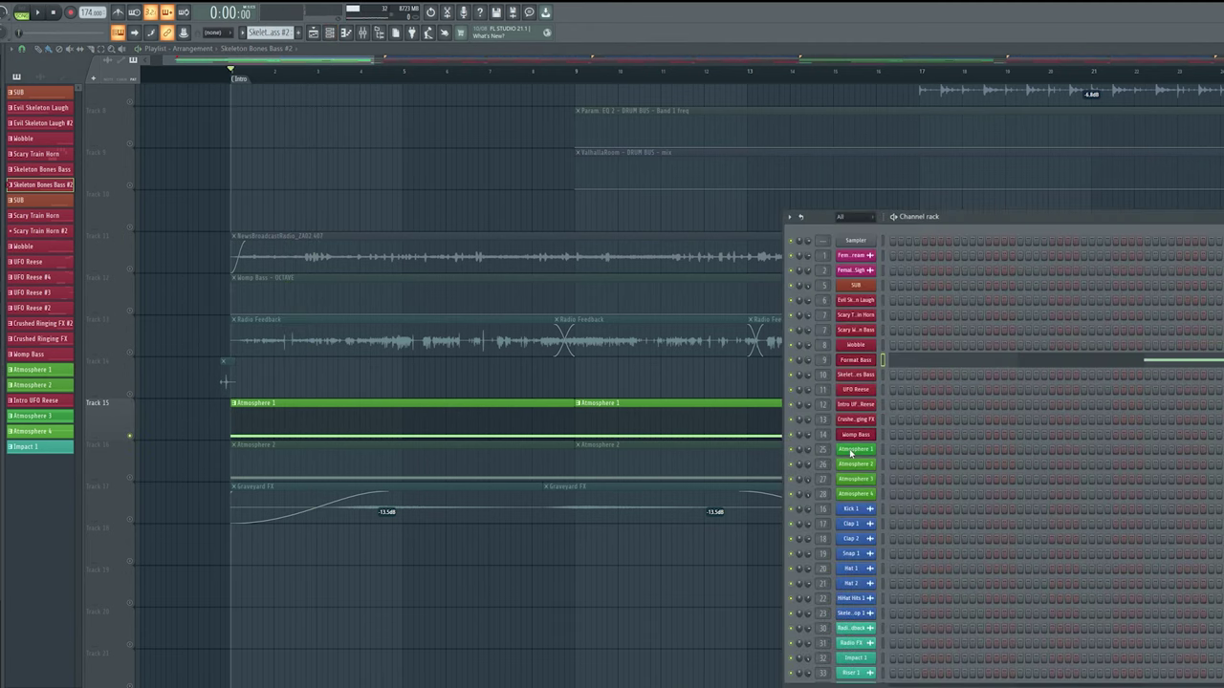
{"action": "left_click", "coordinate": [850, 453]}
{"action": "left_click_drag", "start_coordinate": [405, 180], "coordinate": [651, 174]}
{"action": "left_click", "coordinate": [1025, 172]}
Isolate Atmosphere 2 on track 16, play it while examining its Pigments preset Troy Battleground, and close the synth and Channel rack
{"action": "right_click", "coordinate": [129, 478]}
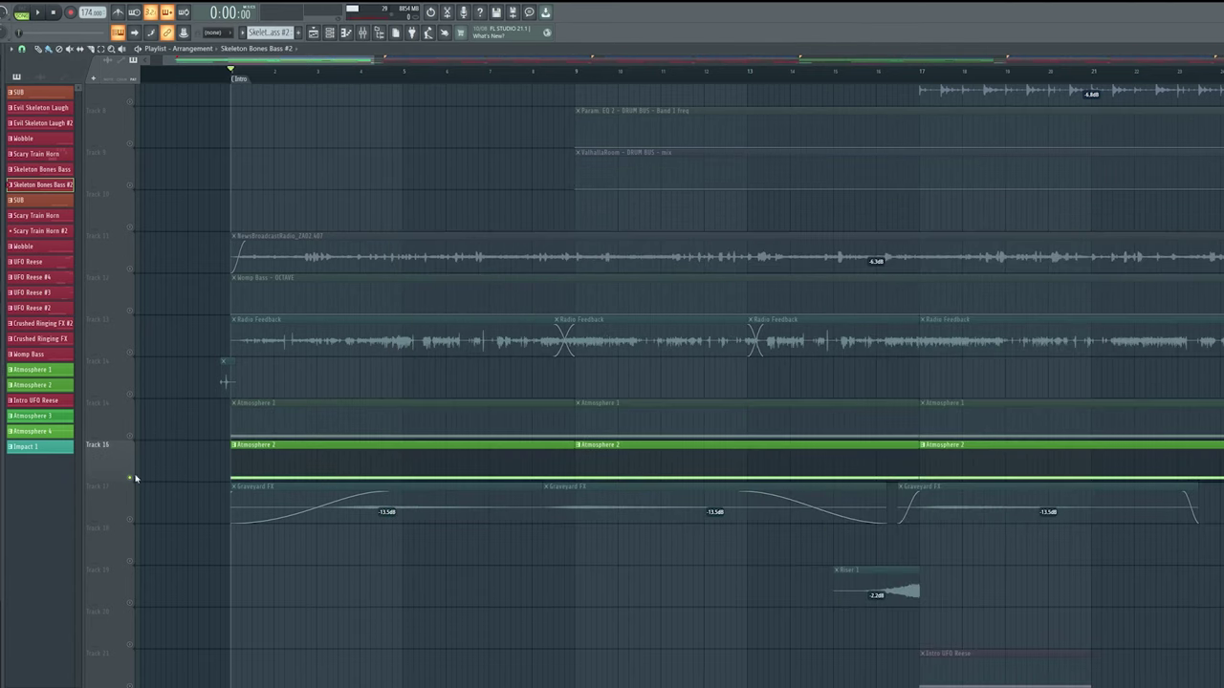
{"action": "left_click_drag", "start_coordinate": [175, 446], "coordinate": [150, 414]}
{"action": "left_click", "coordinate": [331, 34]}
{"action": "key", "text": "space"}
{"action": "left_click", "coordinate": [854, 464]}
{"action": "left_click_drag", "start_coordinate": [577, 203], "coordinate": [862, 175]}
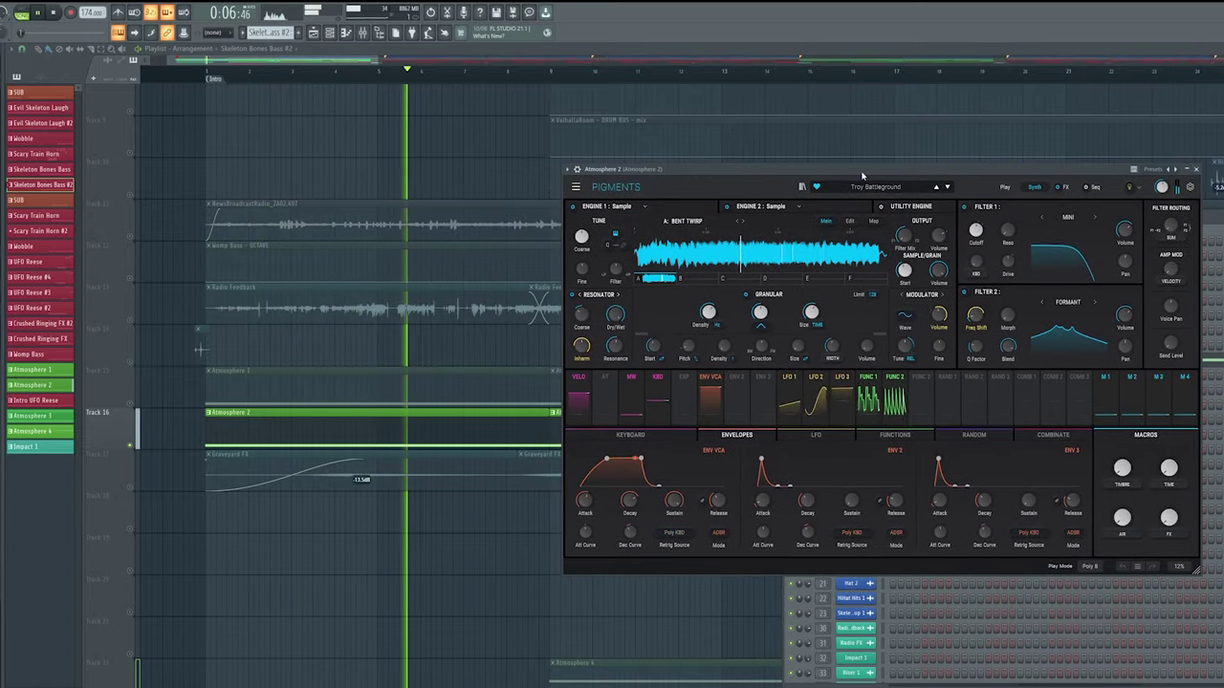
{"action": "left_click_drag", "start_coordinate": [861, 176], "coordinate": [818, 176]}
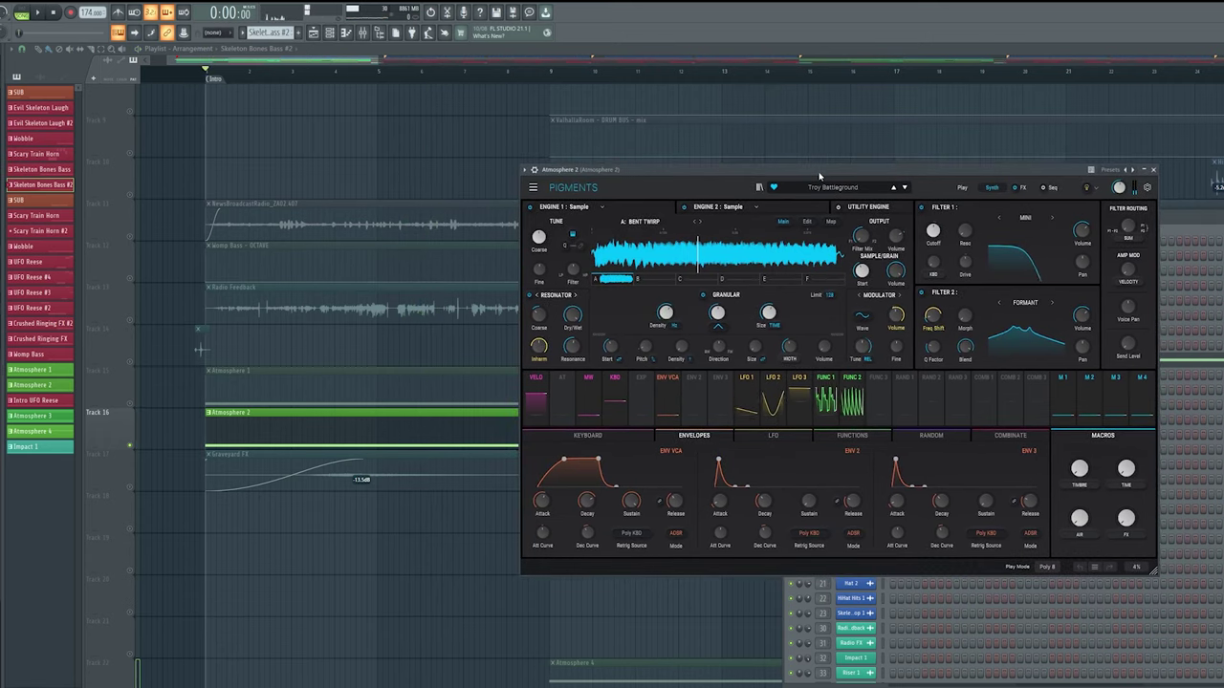
{"action": "left_click", "coordinate": [1153, 170]}
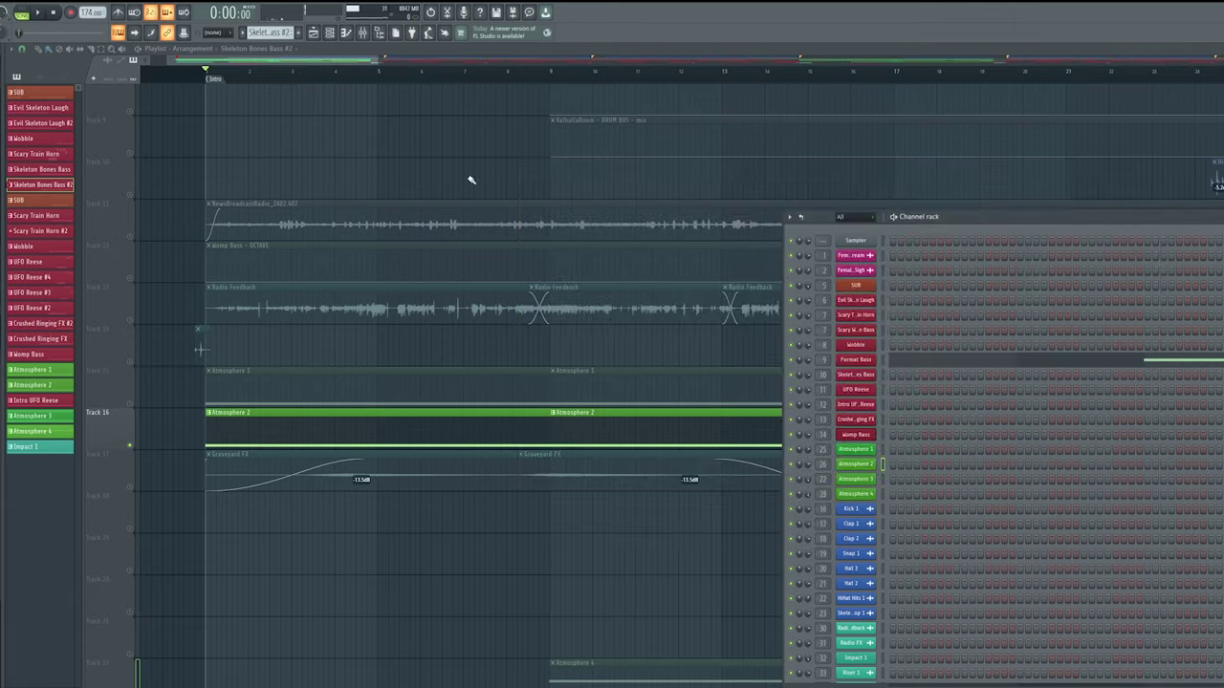
{"action": "key", "text": "F6"}
Isolate Graveyard FX on track 17 and examine the fade-in of its first clip
{"action": "scroll", "coordinate": [516, 287], "scroll_direction": "down", "scroll_amount": 2}
{"action": "left_click_drag", "start_coordinate": [523, 440], "coordinate": [638, 462]}
{"action": "right_click", "coordinate": [131, 434]}
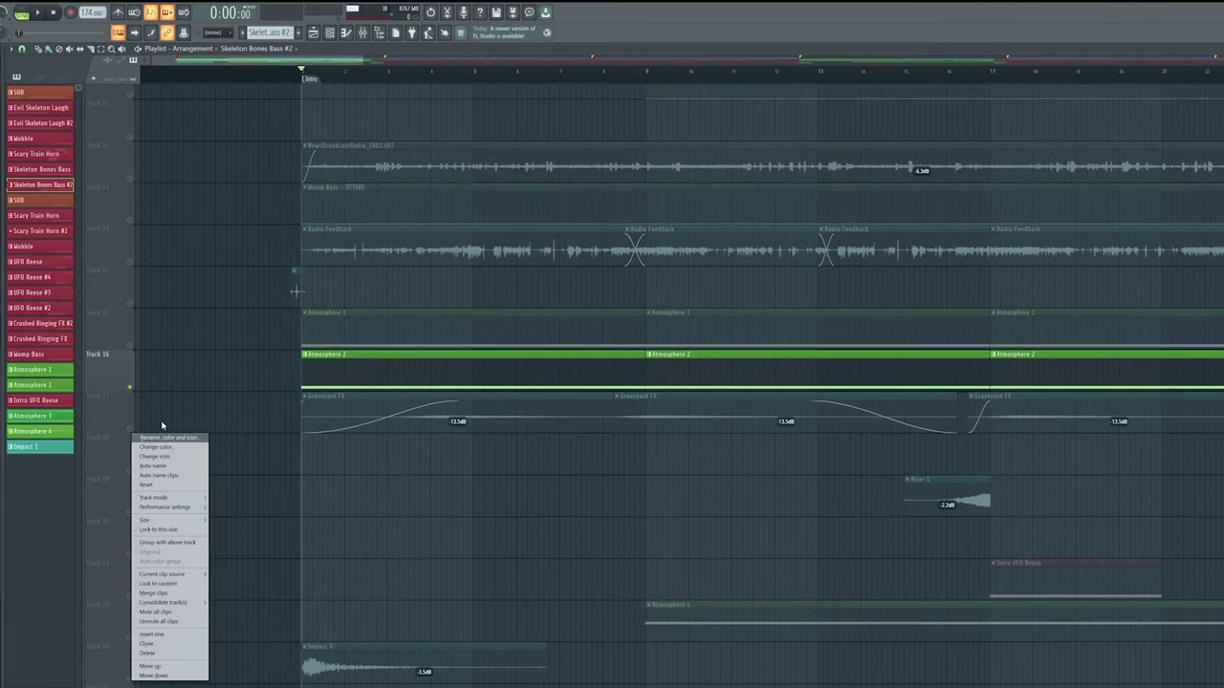
{"action": "right_click", "coordinate": [131, 429]}
{"action": "scroll", "coordinate": [485, 441], "scroll_direction": "up", "scroll_amount": 3}
{"action": "scroll", "coordinate": [495, 436], "scroll_direction": "up", "scroll_amount": 2}
{"action": "left_click_drag", "start_coordinate": [497, 437], "coordinate": [675, 426]}
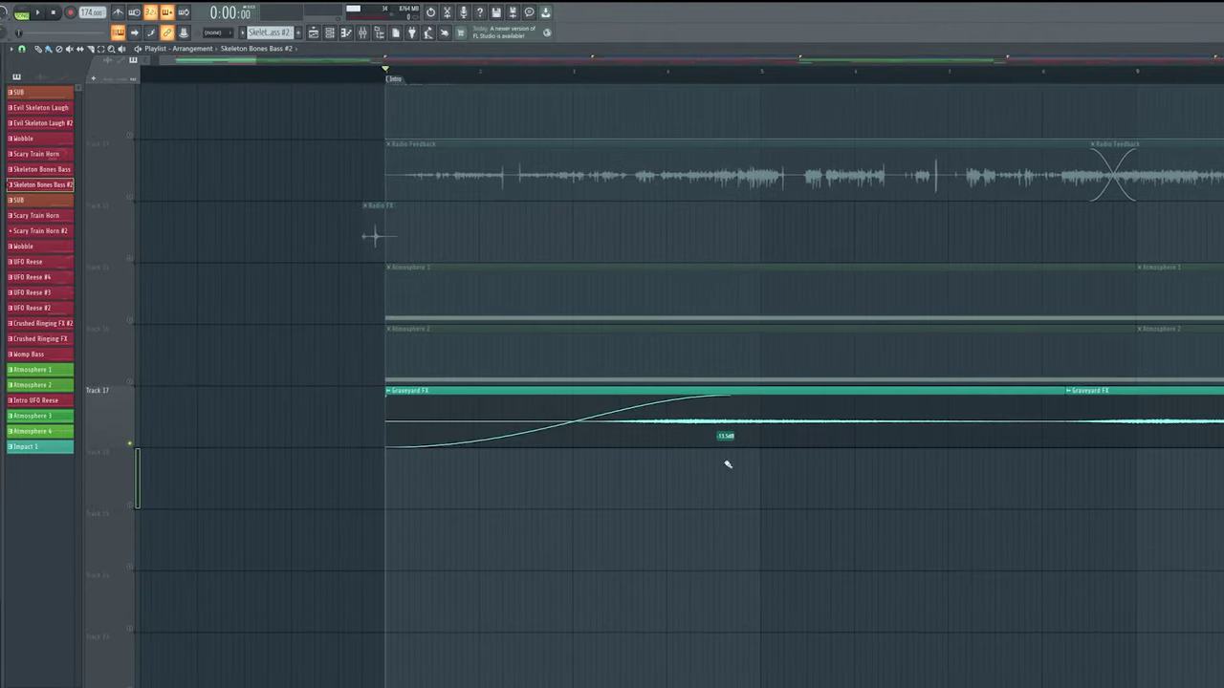
{"action": "left_click_drag", "start_coordinate": [794, 436], "coordinate": [711, 486]}
Play Graveyard FX from the Intro marker while reviewing its repeated clips, and stop playback
{"action": "scroll", "coordinate": [712, 486], "scroll_direction": "down", "scroll_amount": 2}
{"action": "left_click_drag", "start_coordinate": [809, 530], "coordinate": [566, 485]}
{"action": "key", "text": "space"}
{"action": "scroll", "coordinate": [566, 485], "scroll_direction": "down", "scroll_amount": 1}
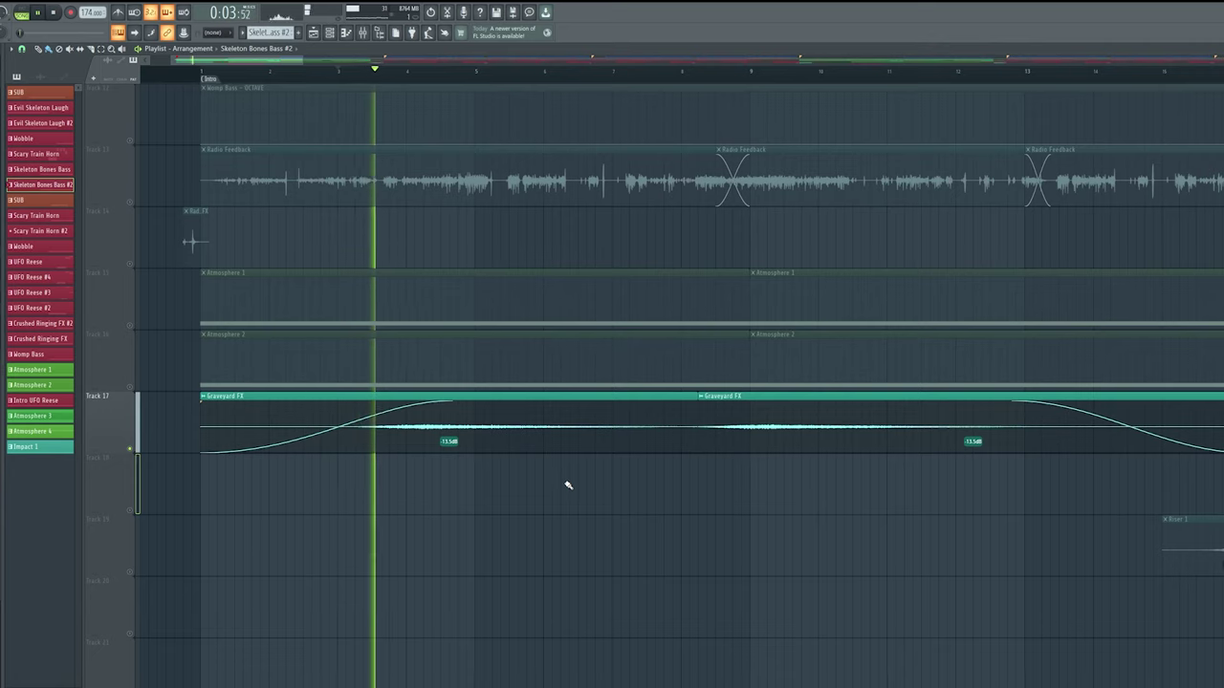
{"action": "scroll", "coordinate": [564, 490], "scroll_direction": "down", "scroll_amount": 2}
{"action": "scroll", "coordinate": [473, 502], "scroll_direction": "down", "scroll_amount": 1}
{"action": "scroll", "coordinate": [526, 493], "scroll_direction": "up", "scroll_amount": 2}
{"action": "scroll", "coordinate": [497, 468], "scroll_direction": "down", "scroll_amount": 2}
{"action": "scroll", "coordinate": [456, 512], "scroll_direction": "down", "scroll_amount": 1}
{"action": "left_click_drag", "start_coordinate": [453, 516], "coordinate": [540, 438]}
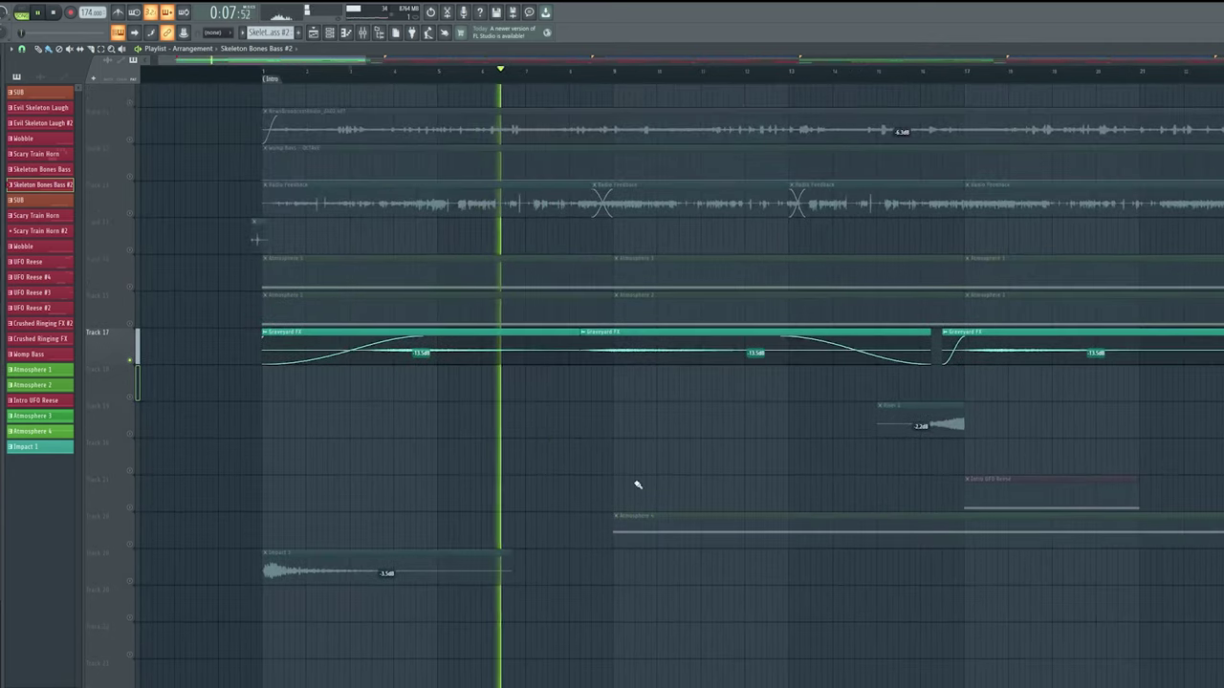
{"action": "key", "text": "space"}
Isolate Atmosphere 4 on track 22, open its Profanation preset and play the layer from bar 9
{"action": "left_click_drag", "start_coordinate": [634, 484], "coordinate": [440, 481]}
{"action": "right_click", "coordinate": [131, 543]}
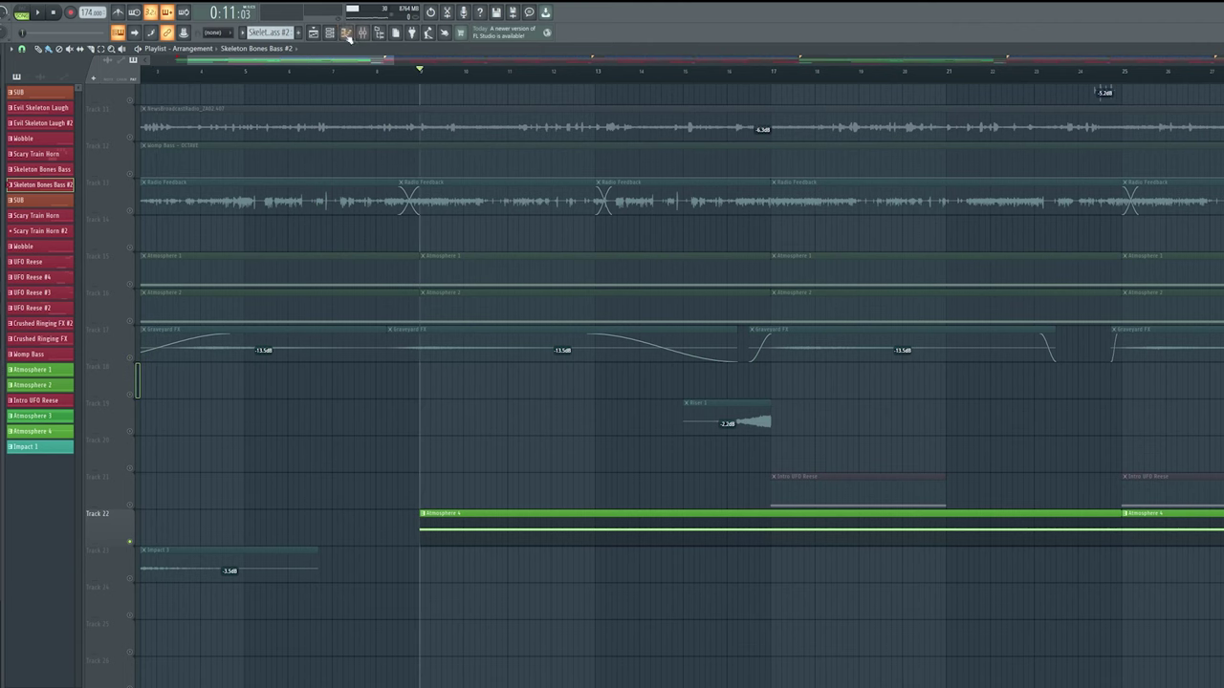
{"action": "left_click", "coordinate": [347, 34]}
{"action": "left_click", "coordinate": [872, 494]}
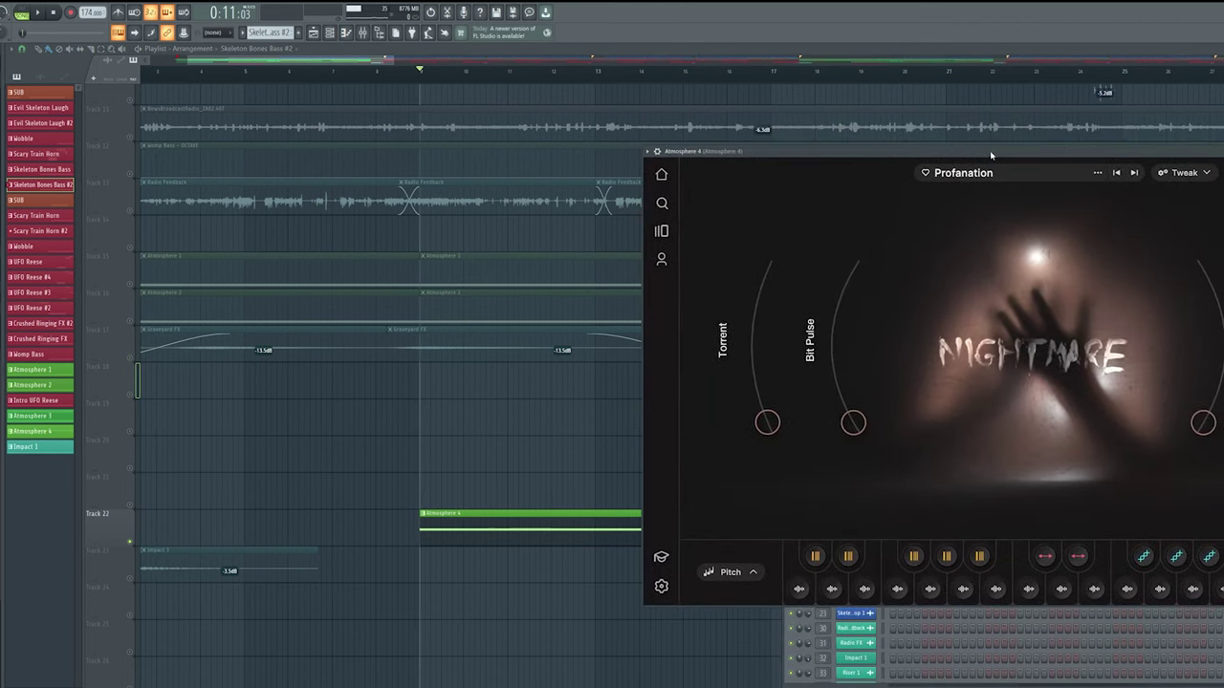
{"action": "left_click_drag", "start_coordinate": [990, 155], "coordinate": [1030, 190]}
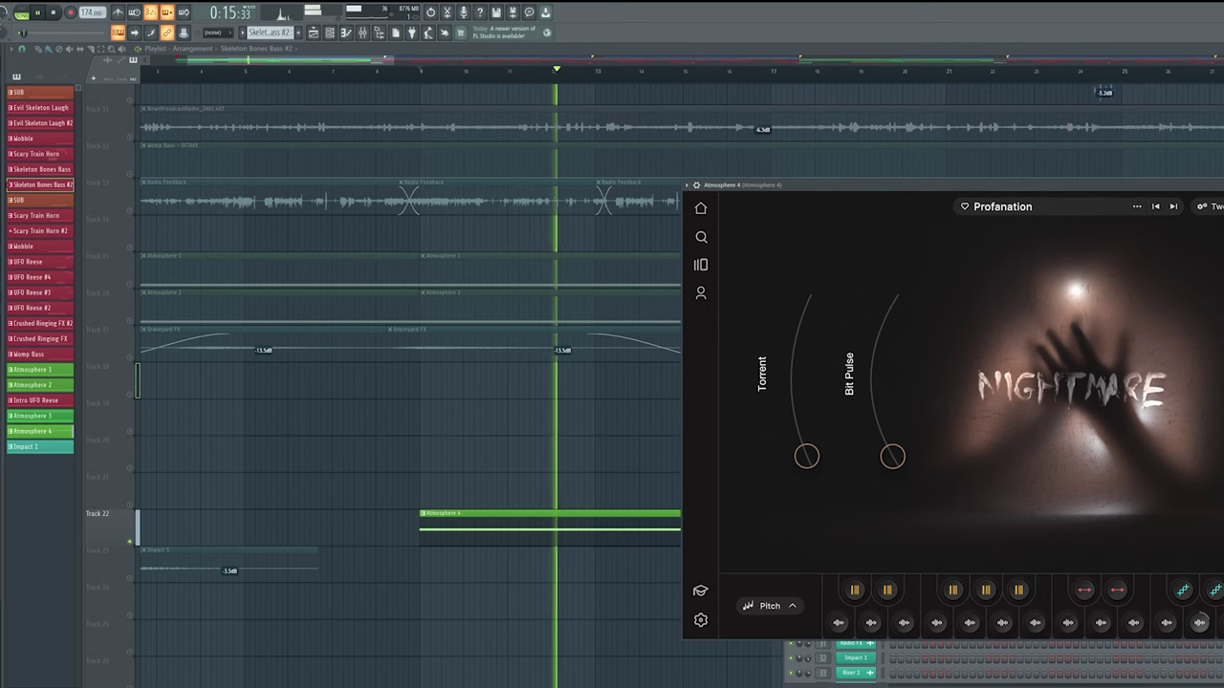
{"action": "key", "text": "space"}
{"action": "key", "text": "Escape"}
Isolate the impact clip on track 23 and play it from just before the Intro marker
{"action": "left_click_drag", "start_coordinate": [639, 469], "coordinate": [522, 499]}
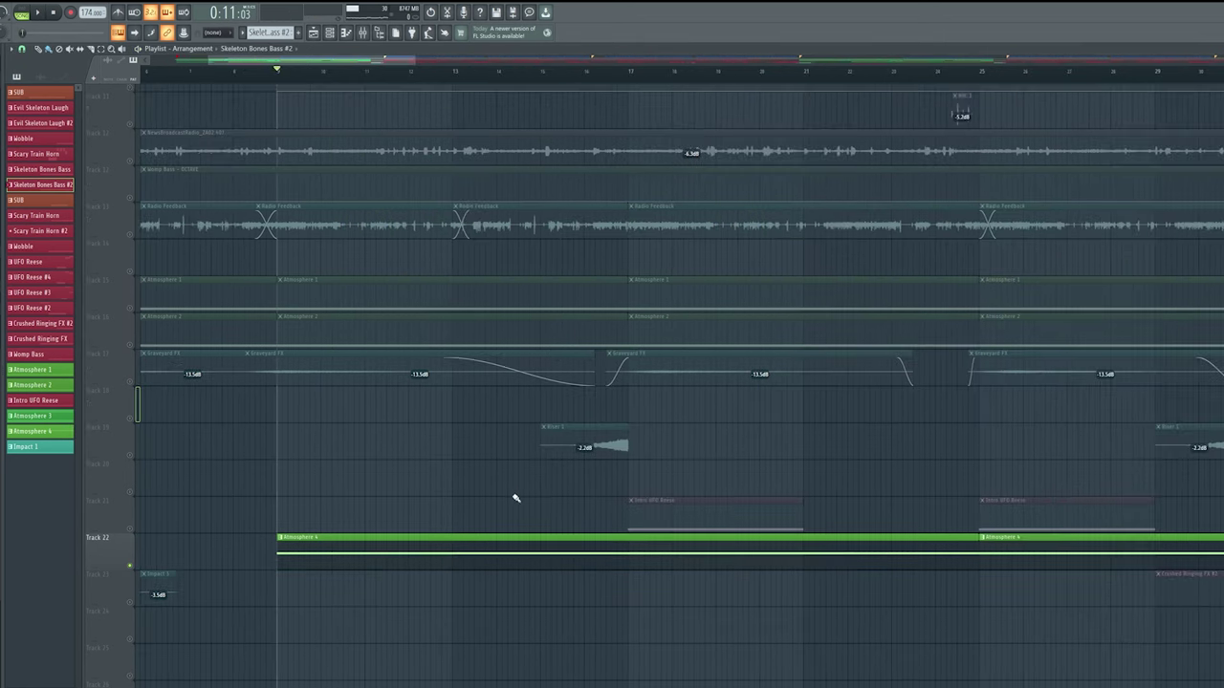
{"action": "scroll", "coordinate": [535, 495], "scroll_direction": "down", "scroll_amount": 3}
{"action": "left_click_drag", "start_coordinate": [696, 437], "coordinate": [635, 519]}
{"action": "scroll", "coordinate": [634, 520], "scroll_direction": "down", "scroll_amount": 3, "text": "alt"}
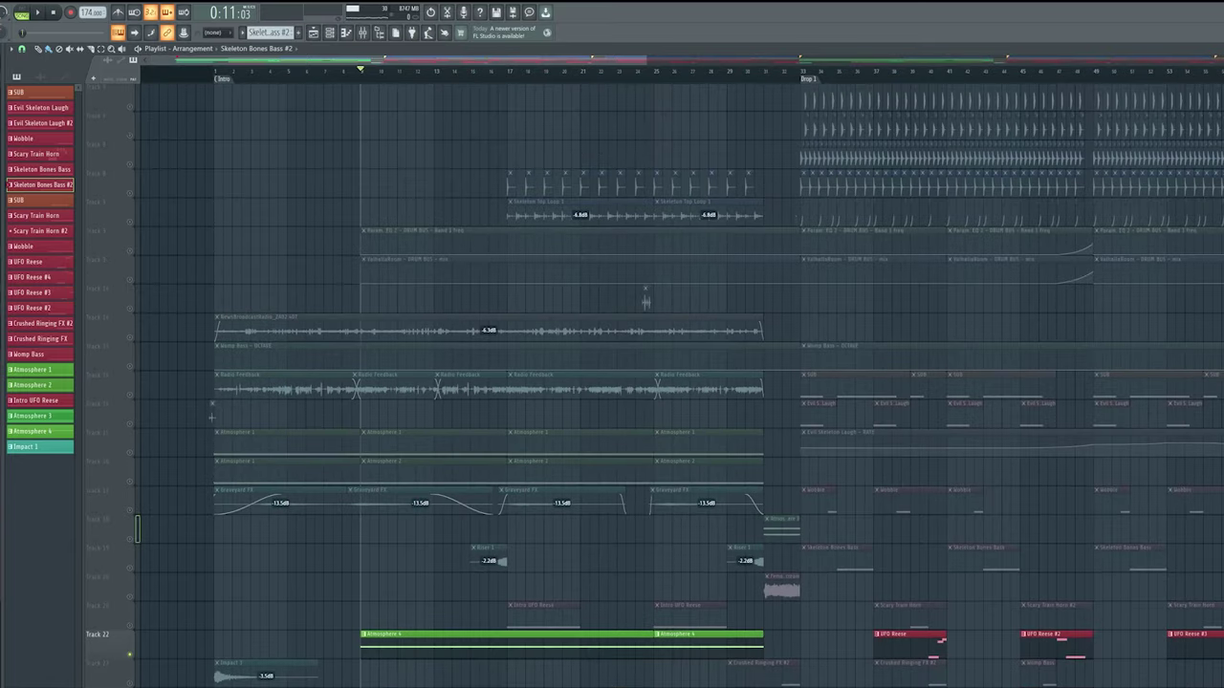
{"action": "scroll", "coordinate": [546, 552], "scroll_direction": "down", "scroll_amount": 4}
{"action": "scroll", "coordinate": [370, 468], "scroll_direction": "down", "scroll_amount": 2}
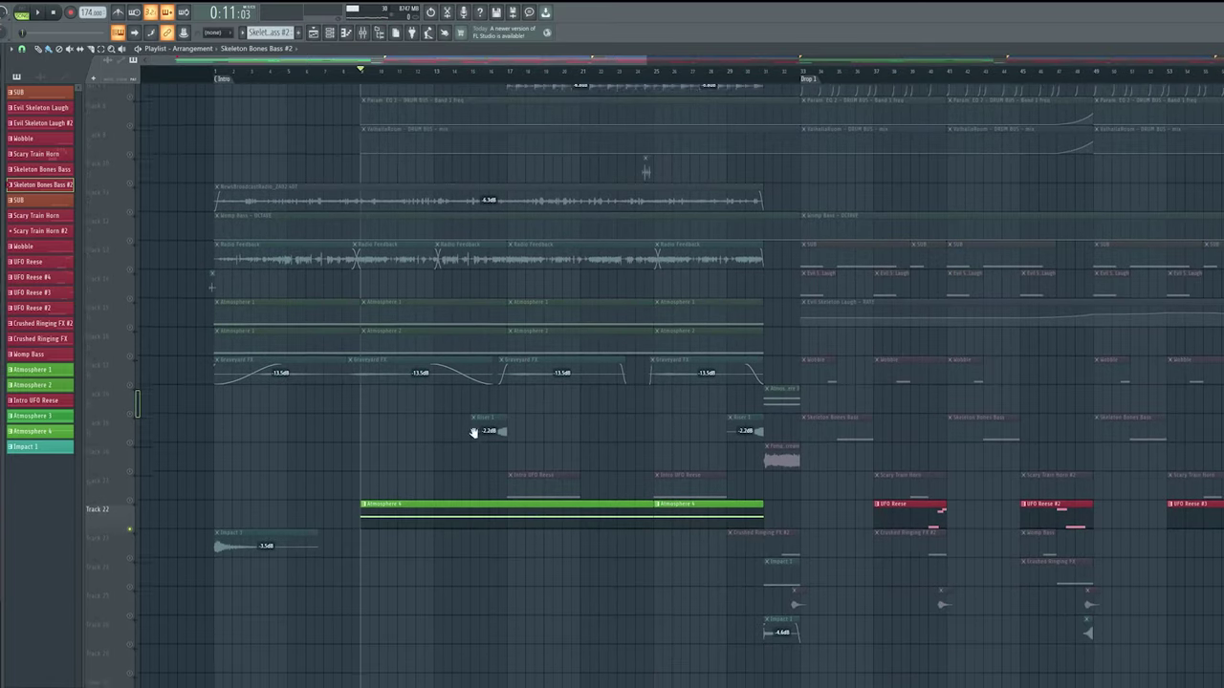
{"action": "right_click", "coordinate": [131, 555]}
{"action": "scroll", "coordinate": [339, 492], "scroll_direction": "up", "scroll_amount": 5}
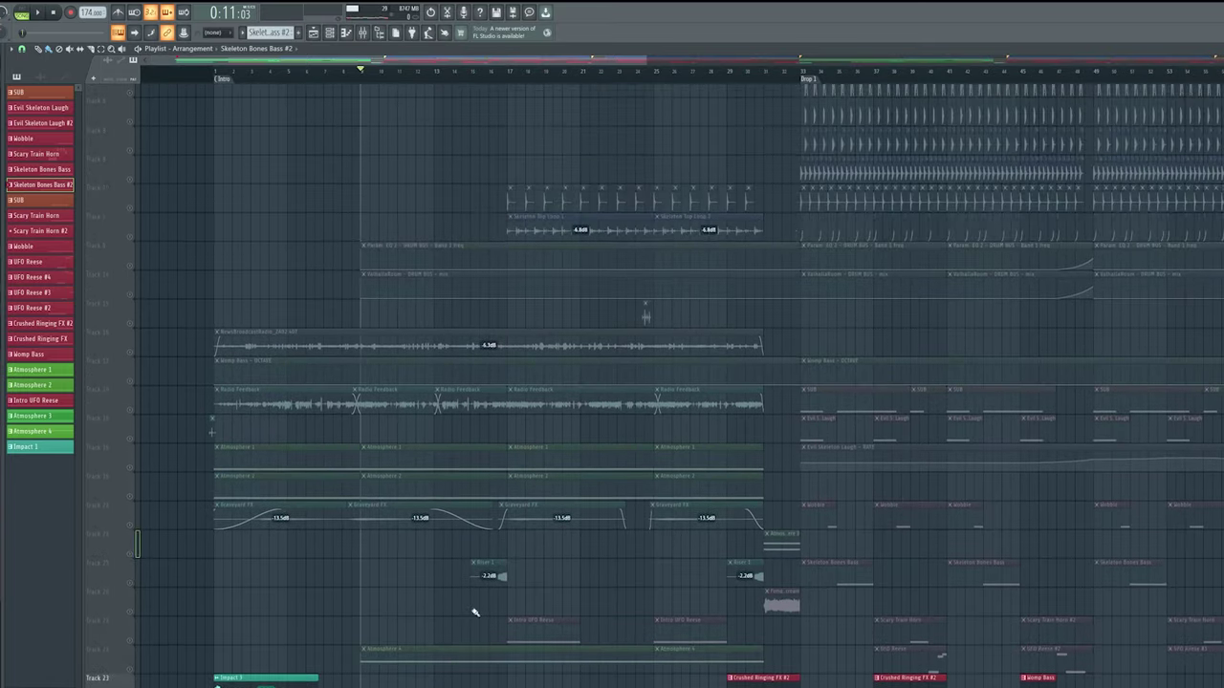
{"action": "scroll", "coordinate": [478, 507], "scroll_direction": "down", "scroll_amount": 5}
{"action": "scroll", "coordinate": [370, 447], "scroll_direction": "up", "scroll_amount": 2, "text": "ctrl"}
{"action": "left_click", "coordinate": [363, 74]}
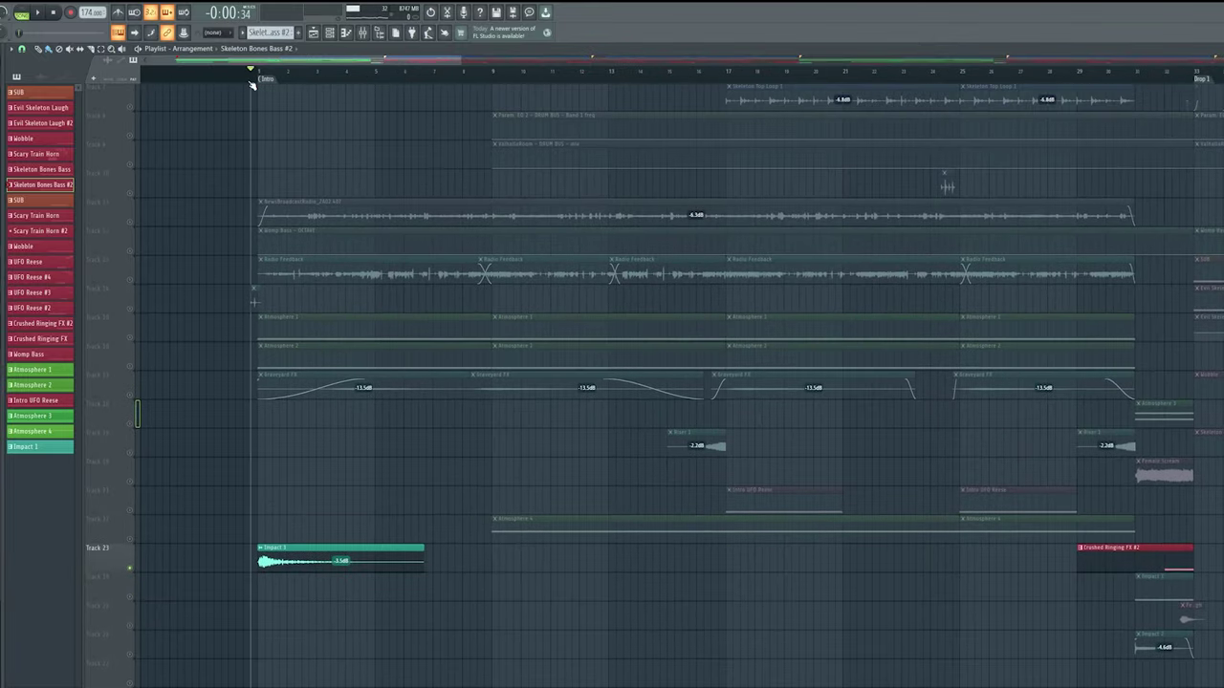
{"action": "scroll", "coordinate": [350, 374], "scroll_direction": "down", "scroll_amount": 3}
{"action": "key", "text": "space"}
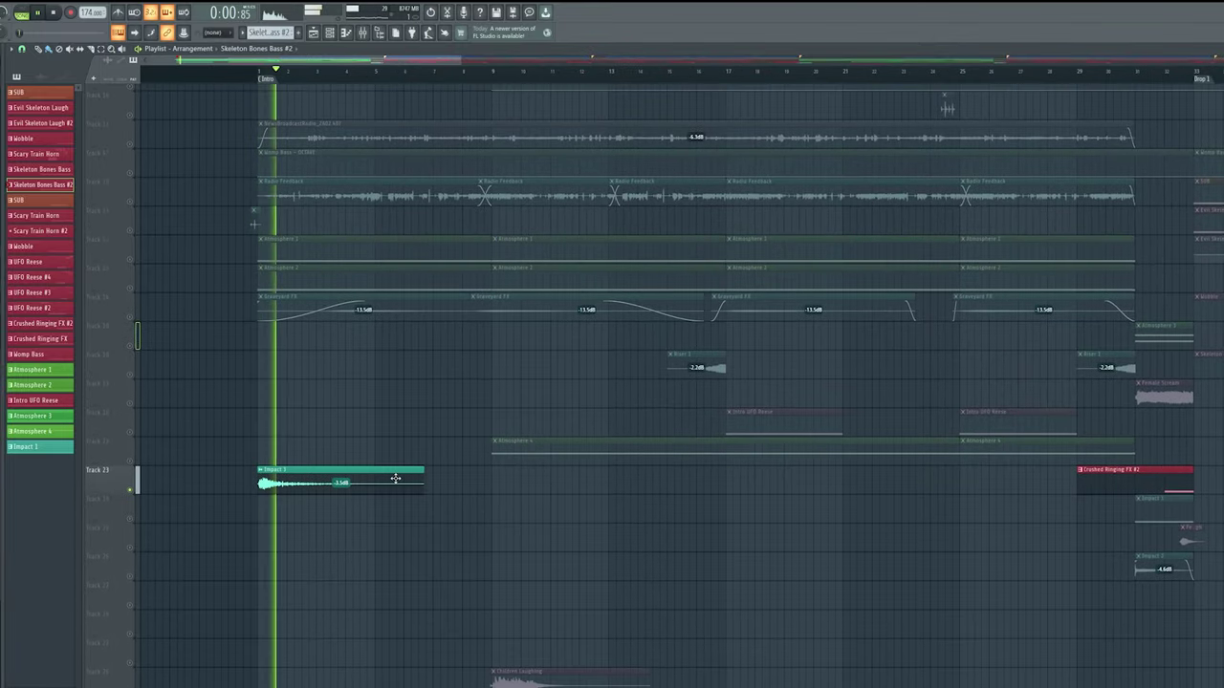
{"action": "scroll", "coordinate": [411, 335], "scroll_direction": "down", "scroll_amount": 5}
Isolate the Riser clips on track 19 and audition them from just before the first riser
{"action": "scroll", "coordinate": [478, 344], "scroll_direction": "up", "scroll_amount": 4}
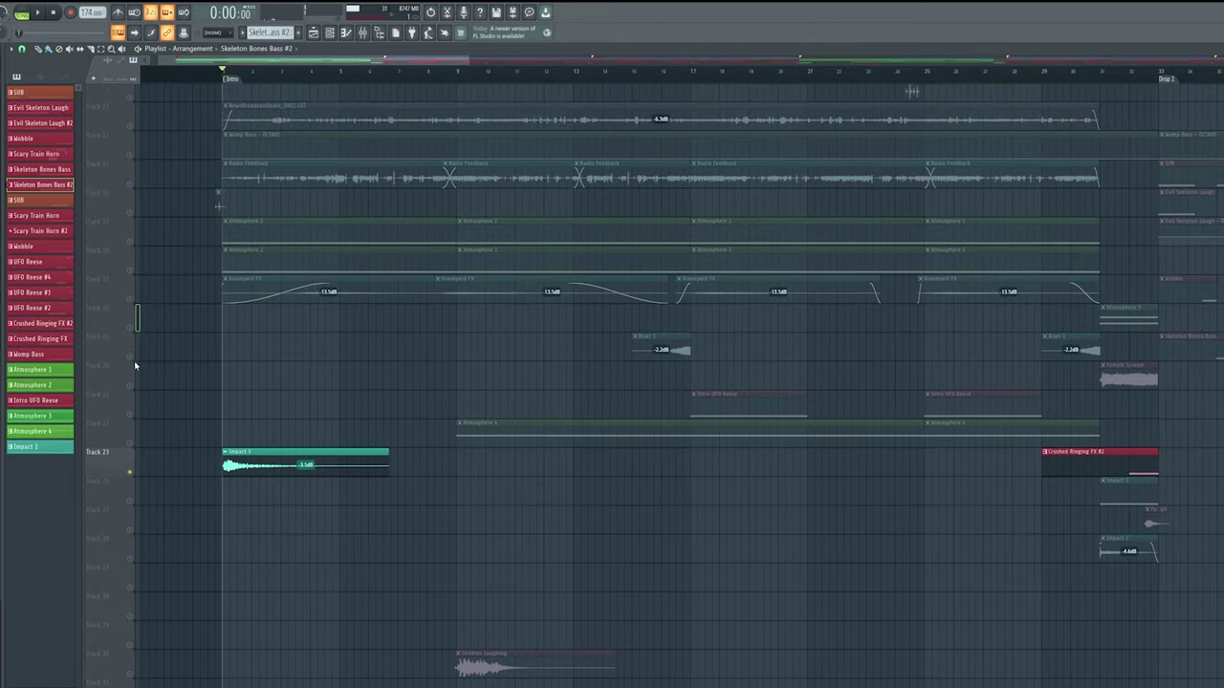
{"action": "right_click", "coordinate": [130, 358]}
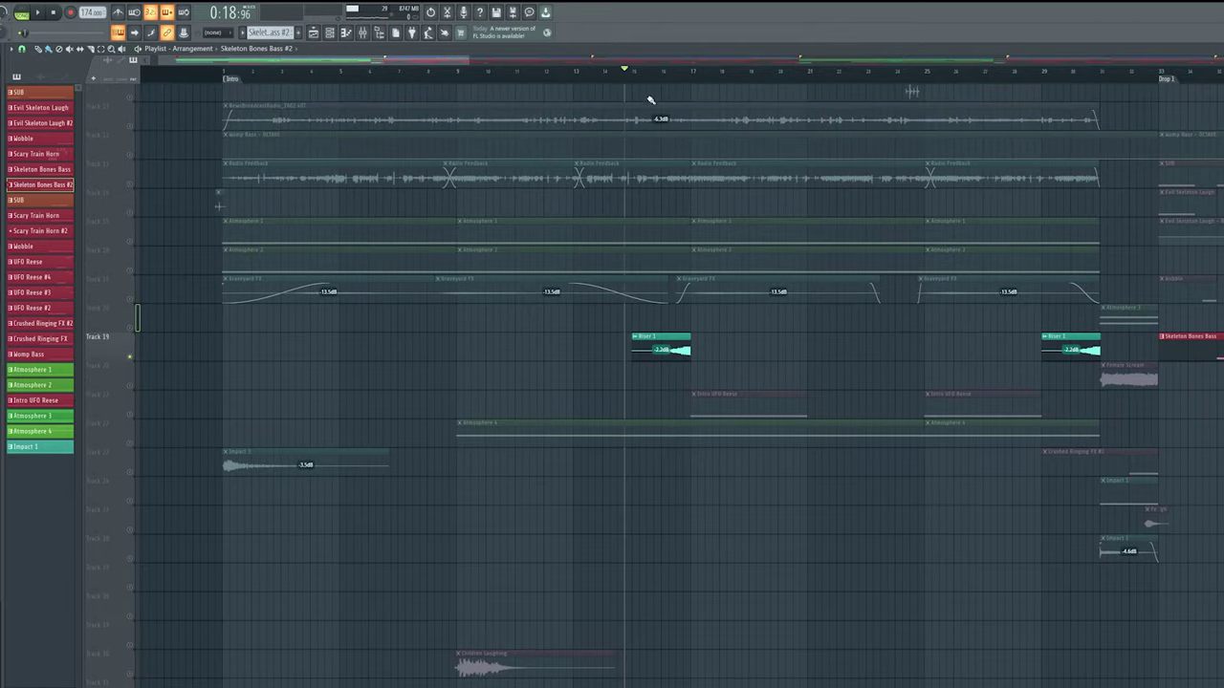
{"action": "left_click_drag", "start_coordinate": [758, 299], "coordinate": [718, 325]}
{"action": "left_click_drag", "start_coordinate": [785, 364], "coordinate": [713, 469]}
{"action": "left_click_drag", "start_coordinate": [651, 437], "coordinate": [709, 216]}
Isolate Children Laughing on track 30 and play it from bar 9
{"action": "right_click", "coordinate": [130, 548]}
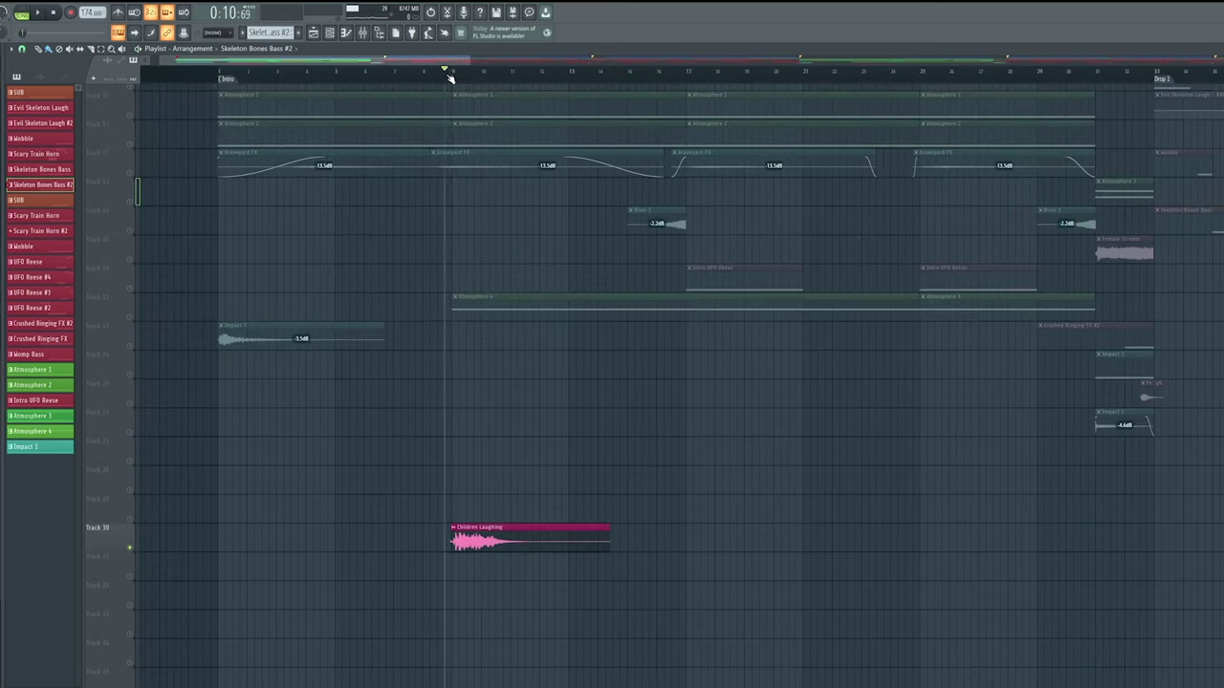
{"action": "left_click_drag", "start_coordinate": [548, 295], "coordinate": [577, 427]}
{"action": "scroll", "coordinate": [577, 426], "scroll_direction": "down", "scroll_amount": 3}
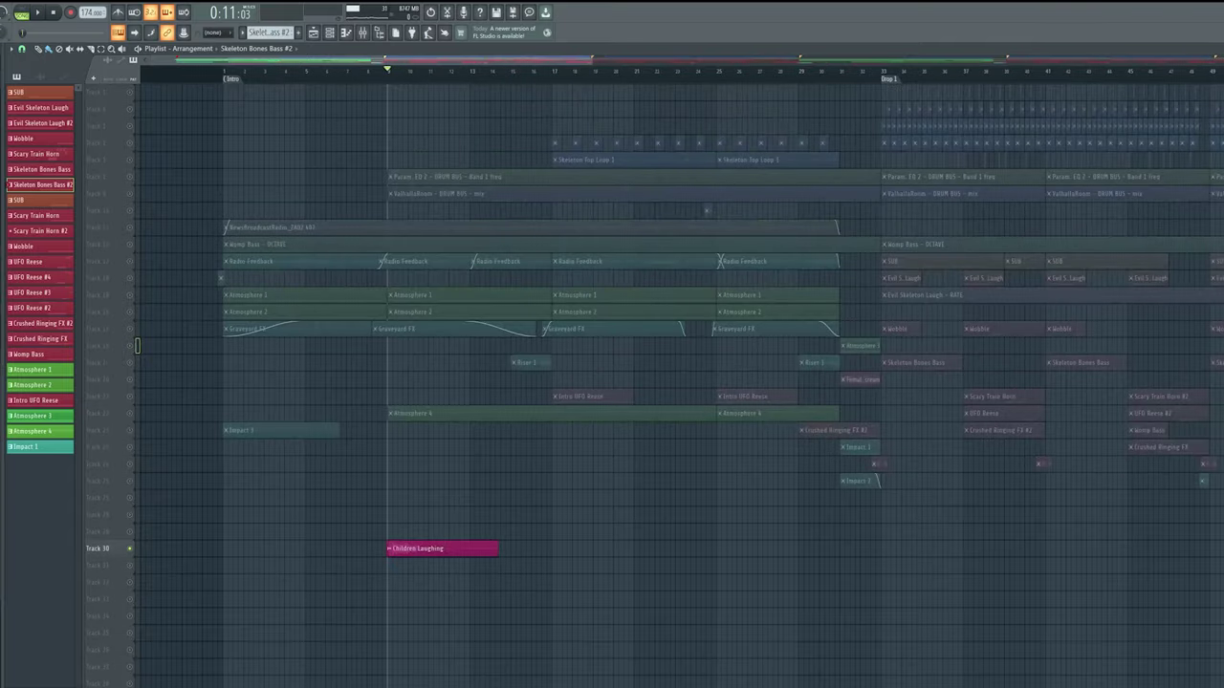
{"action": "scroll", "coordinate": [541, 507], "scroll_direction": "up", "scroll_amount": 4}
{"action": "key", "text": "space"}
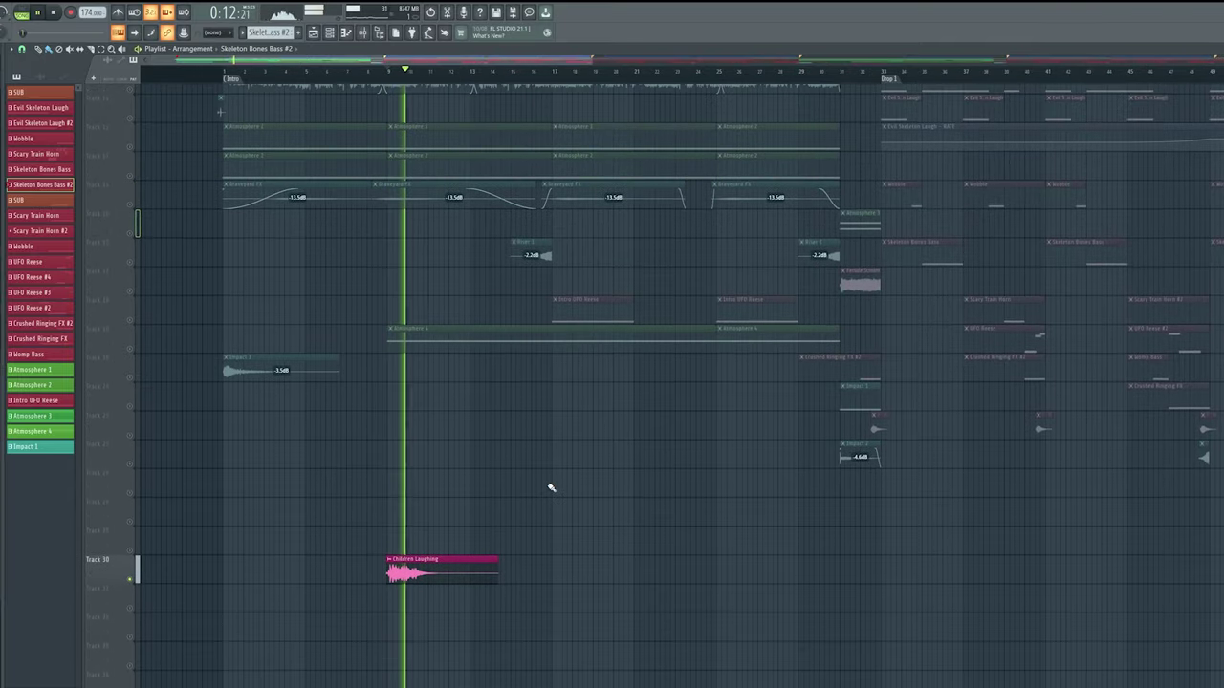
{"action": "scroll", "coordinate": [516, 511], "scroll_direction": "up", "scroll_amount": 2}
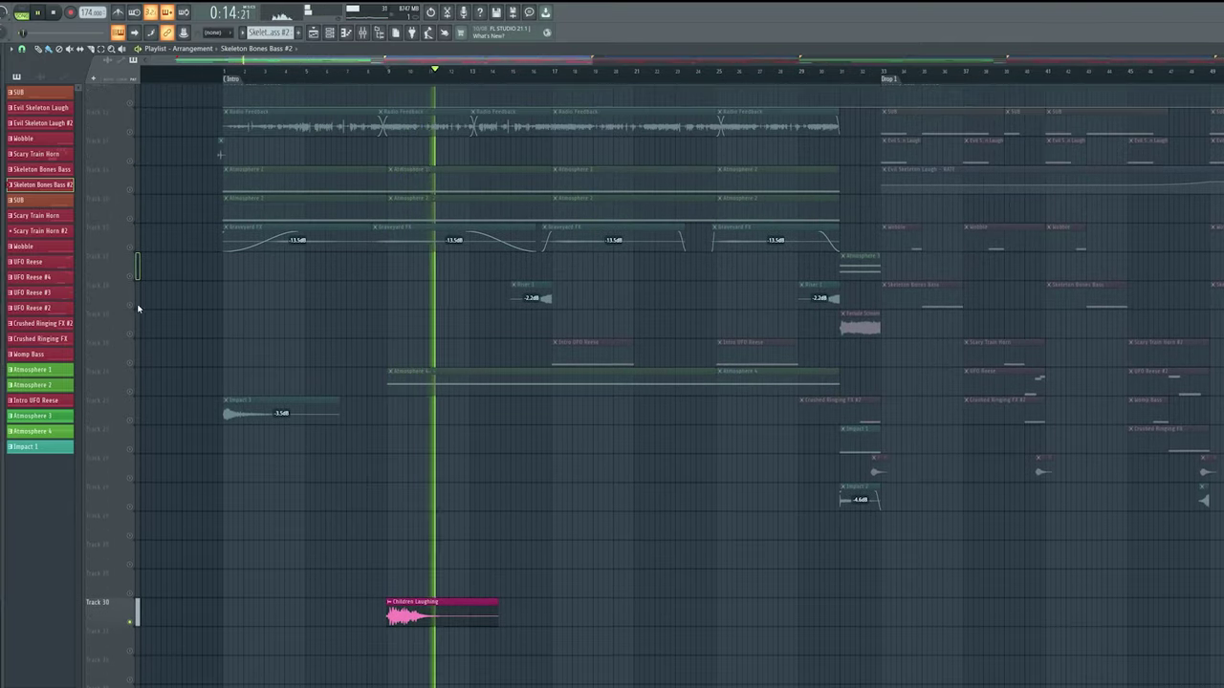
Isolate Intro UFO Reese on track 21 and move the playhead to bar 17
{"action": "left_click_drag", "start_coordinate": [606, 453], "coordinate": [180, 467]}
{"action": "scroll", "coordinate": [557, 526], "scroll_direction": "up", "scroll_amount": 2}
{"action": "left_click", "coordinate": [131, 496]}
{"action": "left_click_drag", "start_coordinate": [452, 451], "coordinate": [590, 522]}
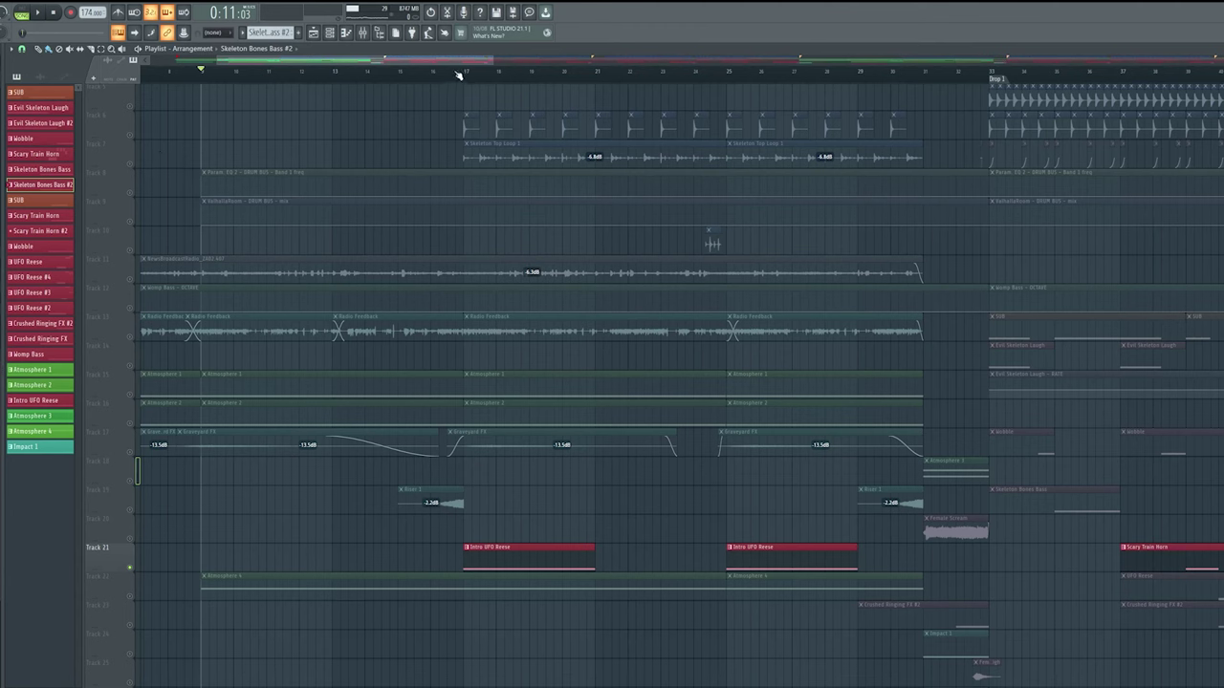
{"action": "left_click_drag", "start_coordinate": [1168, 596], "coordinate": [936, 515]}
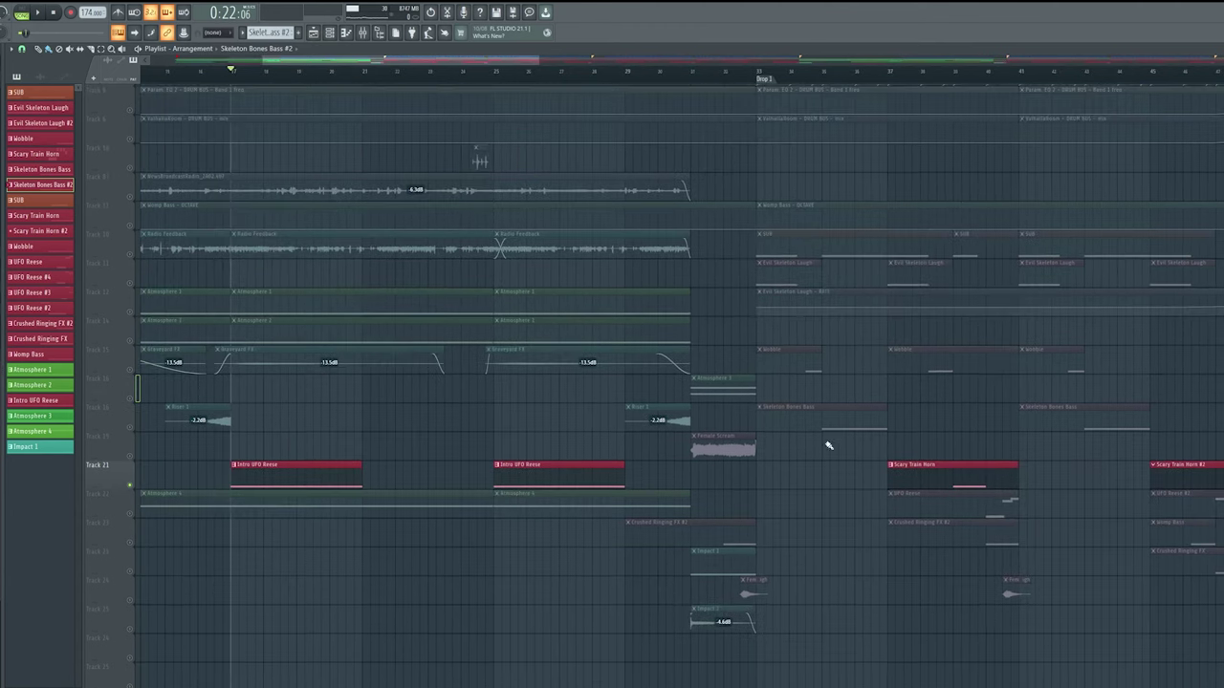
{"action": "left_click", "coordinate": [121, 514]}
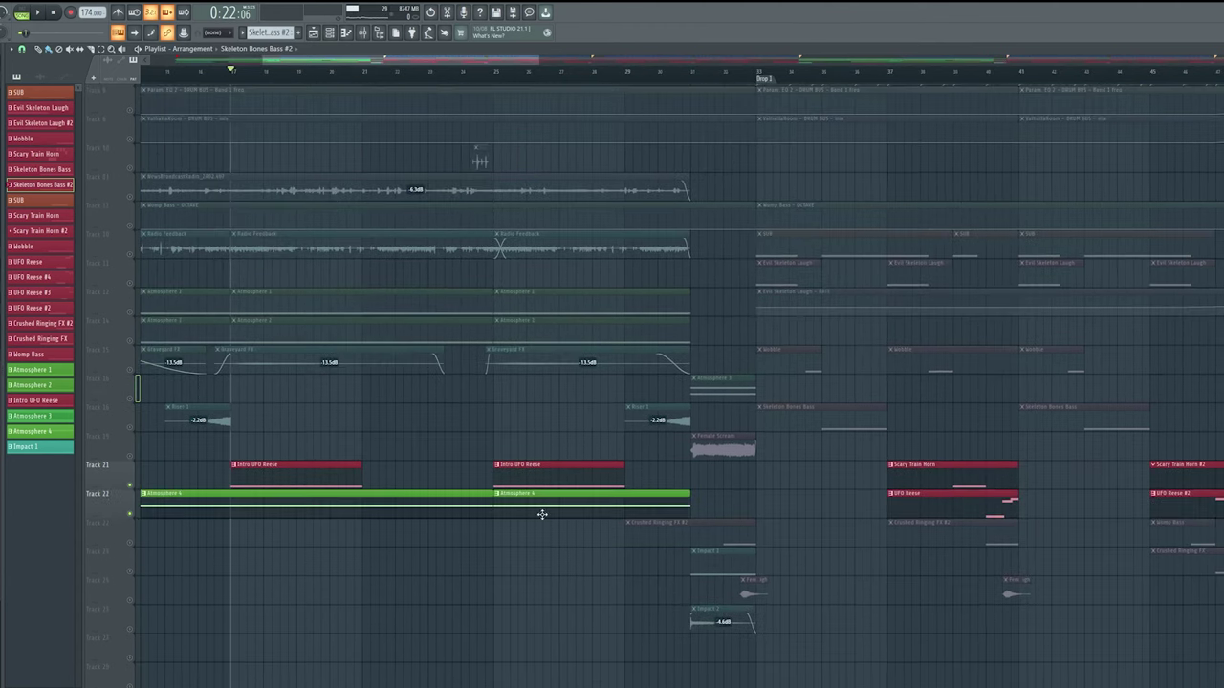
{"action": "left_click", "coordinate": [131, 516]}
Open the Intro UFO Reese Serum preset from the Channel rack and play the layer while examining its oscillators and filter
{"action": "left_click", "coordinate": [335, 34]}
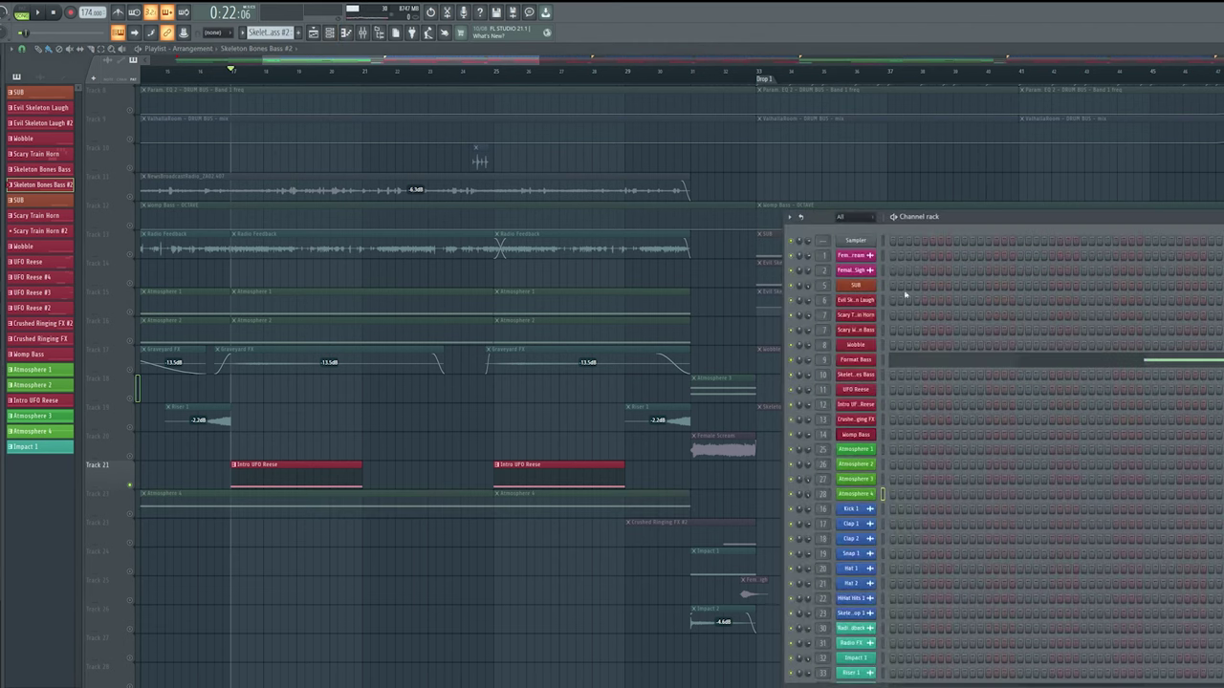
{"action": "left_click", "coordinate": [856, 404]}
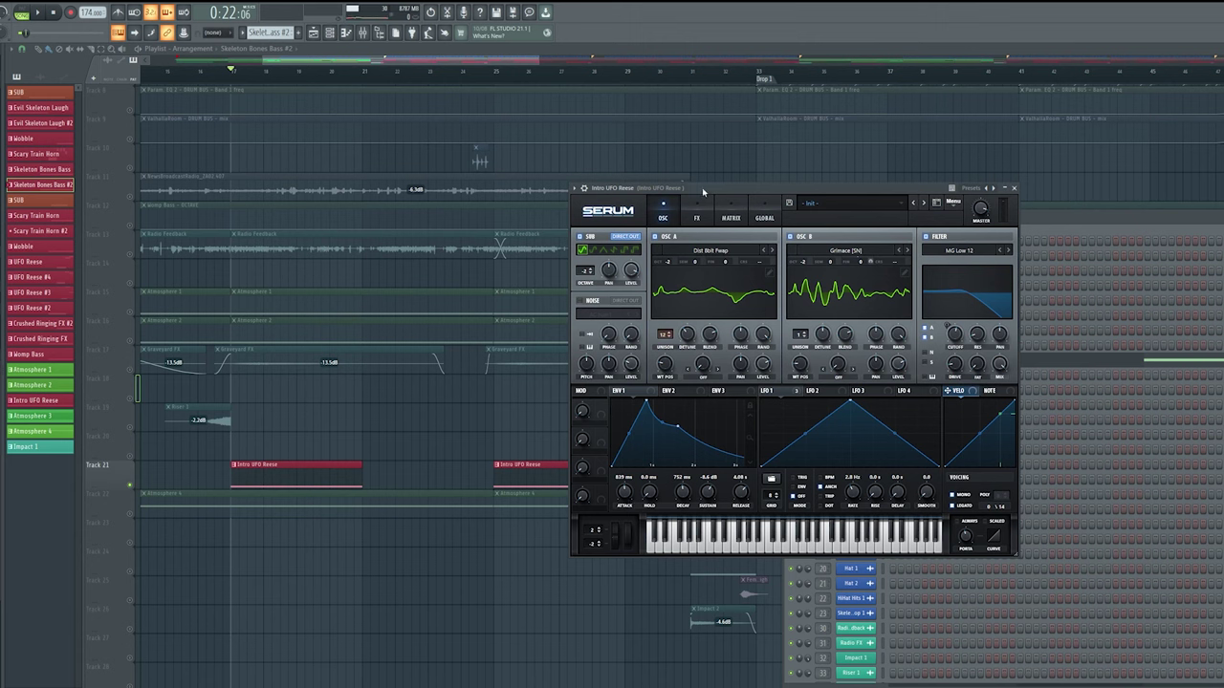
{"action": "key", "text": "space"}
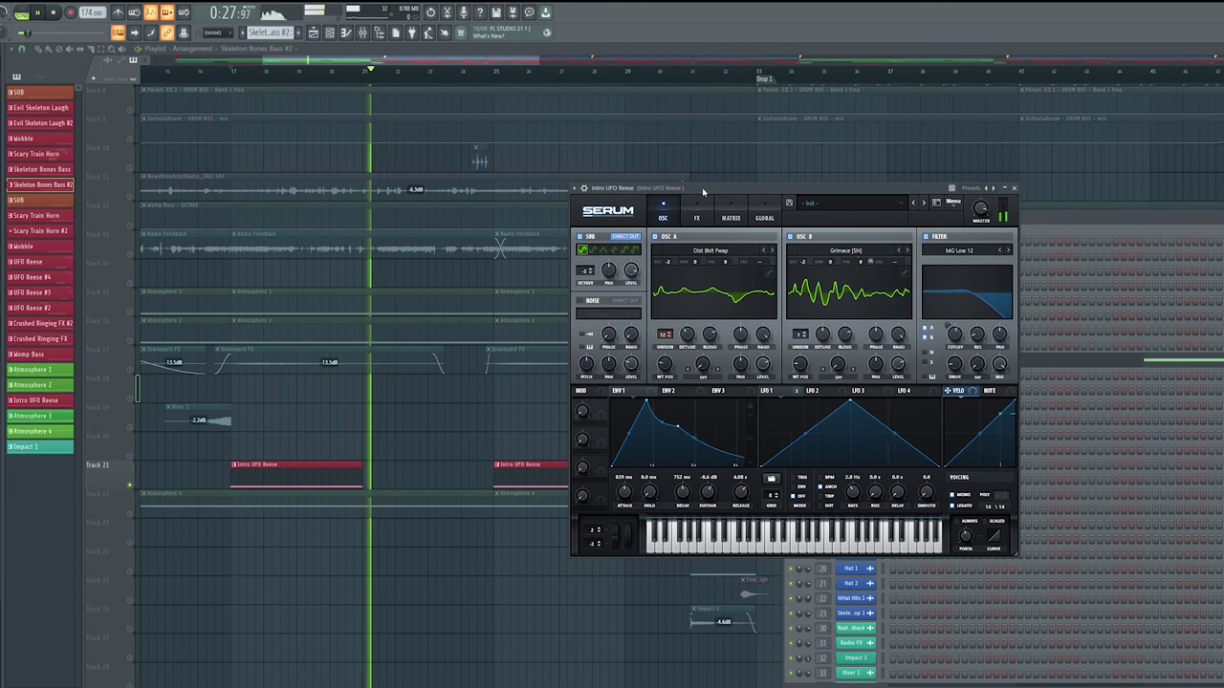
{"action": "key", "text": "space"}
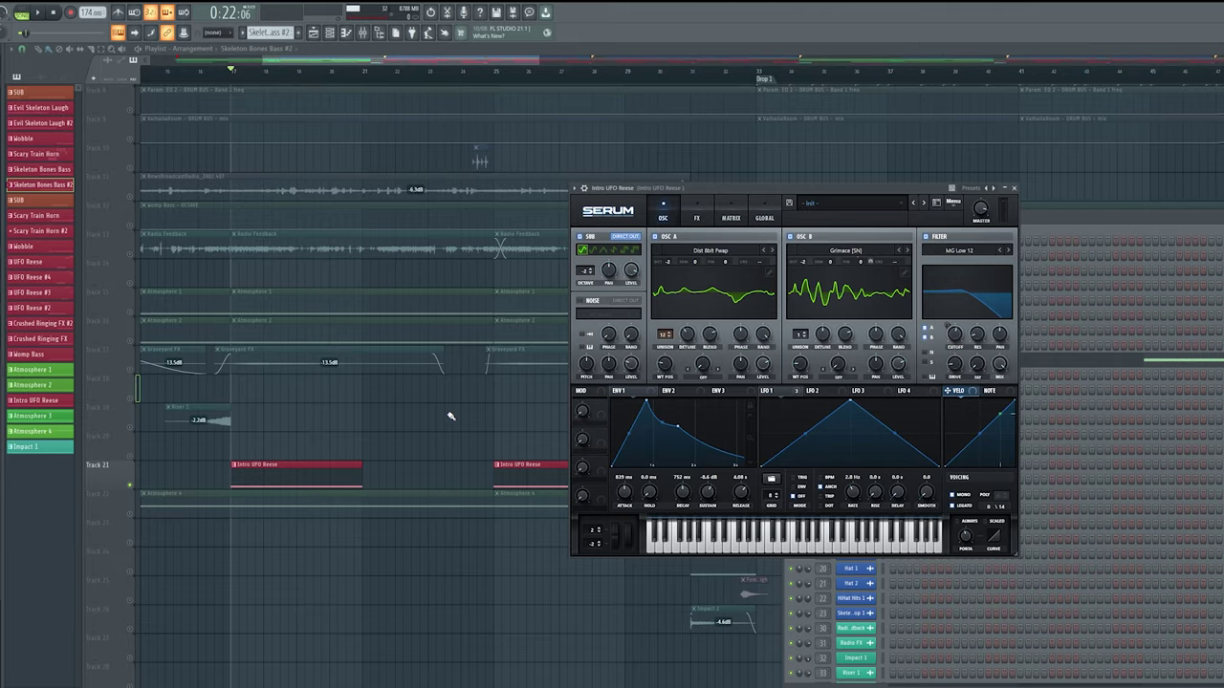
Return from the Channel rack to the playlist and isolate the Hat 2 clips on track 6 from bar 17
{"action": "key", "text": "F5"}
{"action": "left_click_drag", "start_coordinate": [602, 436], "coordinate": [554, 443]}
{"action": "scroll", "coordinate": [557, 491], "scroll_direction": "down", "scroll_amount": 2}
{"action": "left_click_drag", "start_coordinate": [557, 491], "coordinate": [558, 411]}
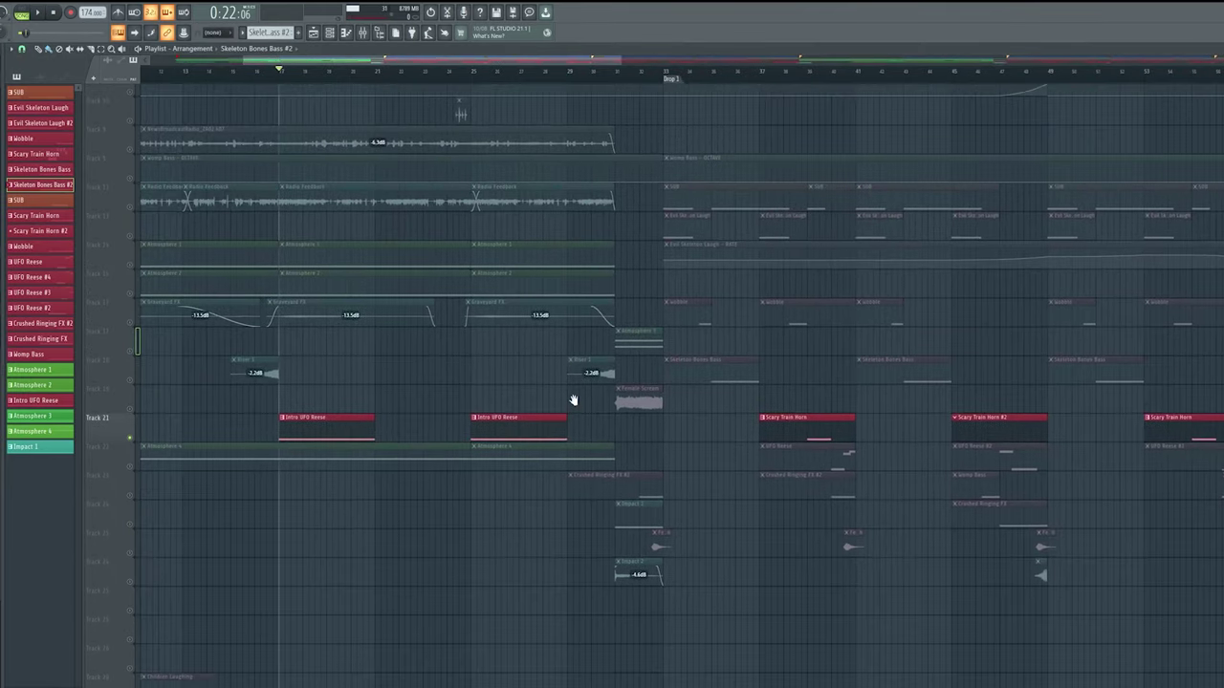
{"action": "scroll", "coordinate": [558, 411], "scroll_direction": "up", "scroll_amount": 8}
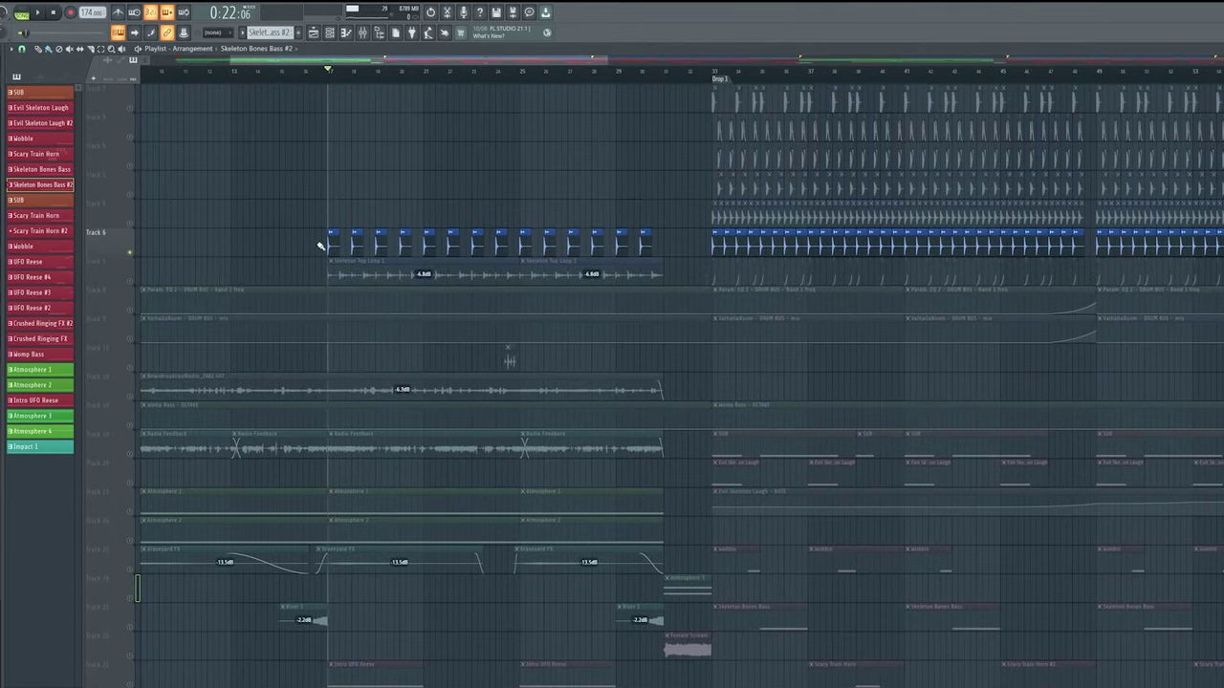
{"action": "scroll", "coordinate": [392, 248], "scroll_direction": "up", "scroll_amount": 3, "text": "ctrl"}
{"action": "scroll", "coordinate": [366, 276], "scroll_direction": "up", "scroll_amount": 2, "text": "alt"}
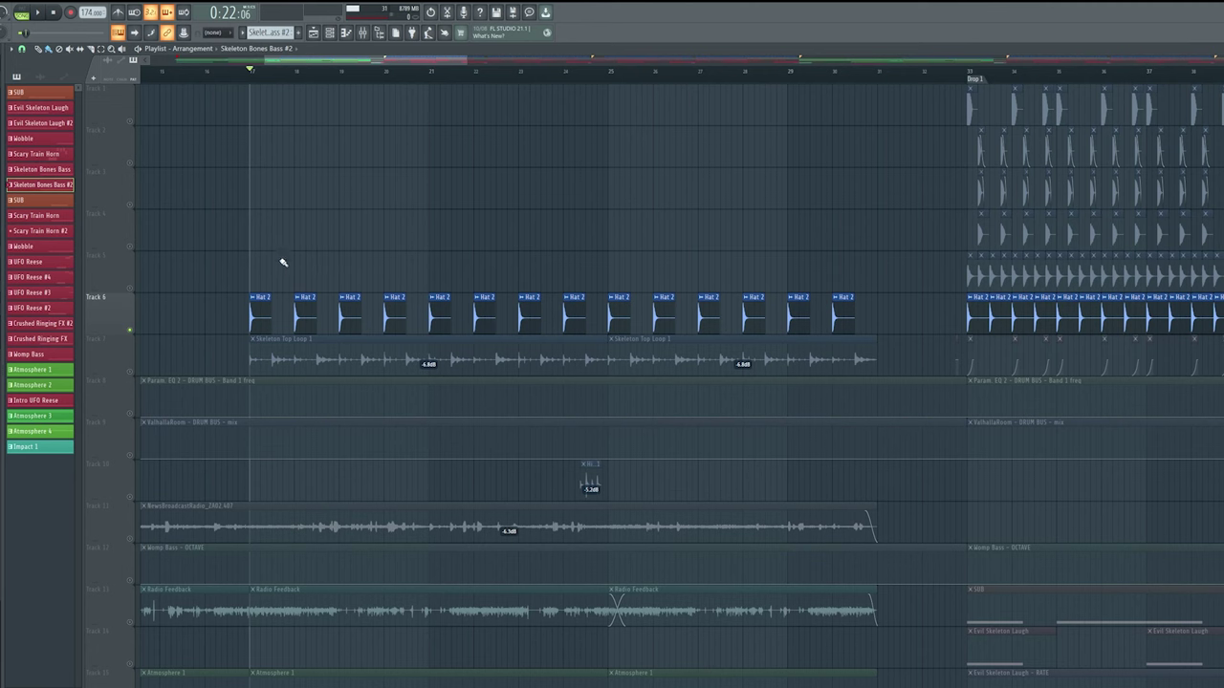
{"action": "scroll", "coordinate": [303, 271], "scroll_direction": "left", "scroll_amount": 1}
{"action": "right_click", "coordinate": [260, 312]}
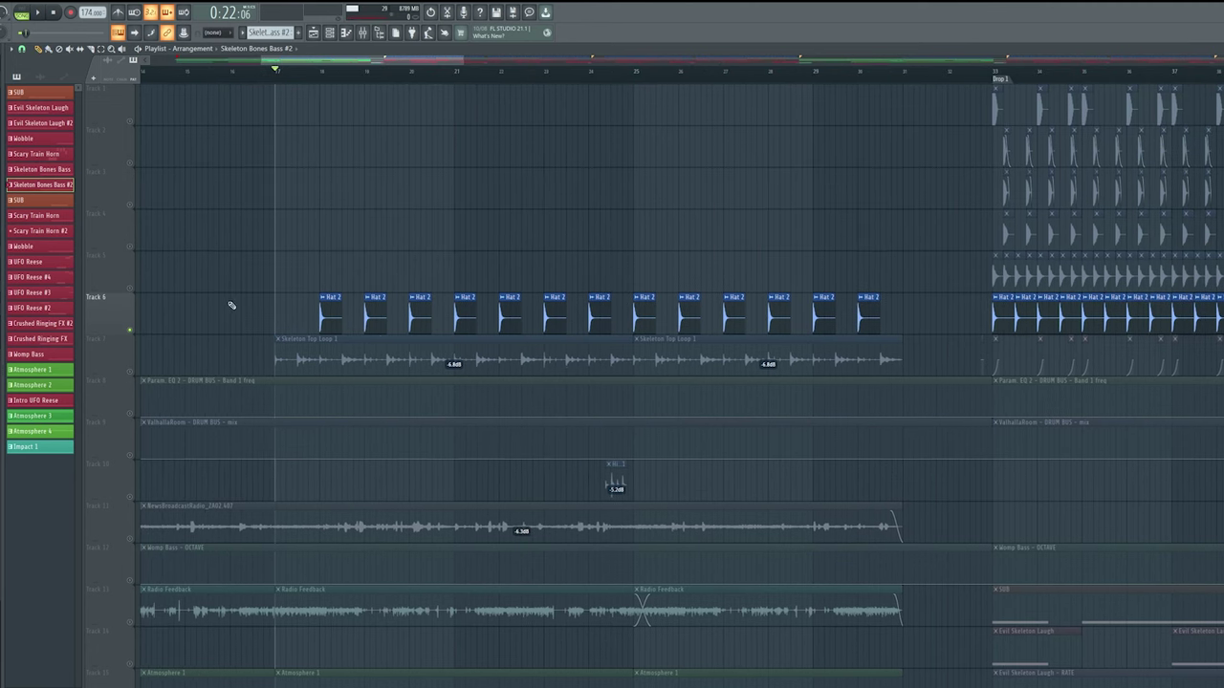
Isolate Skeleton Top Loop 1 on track 7 and play it from bar 17
{"action": "left_click", "coordinate": [481, 366]}
{"action": "scroll", "coordinate": [481, 366], "scroll_direction": "up", "scroll_amount": 2, "text": "ctrl"}
{"action": "scroll", "coordinate": [535, 383], "scroll_direction": "up", "scroll_amount": 2, "text": "alt"}
{"action": "scroll", "coordinate": [479, 398], "scroll_direction": "down", "scroll_amount": 2, "text": "ctrl"}
{"action": "left_click_drag", "start_coordinate": [557, 429], "coordinate": [604, 438]}
{"action": "scroll", "coordinate": [650, 399], "scroll_direction": "up", "scroll_amount": 3, "text": "ctrl"}
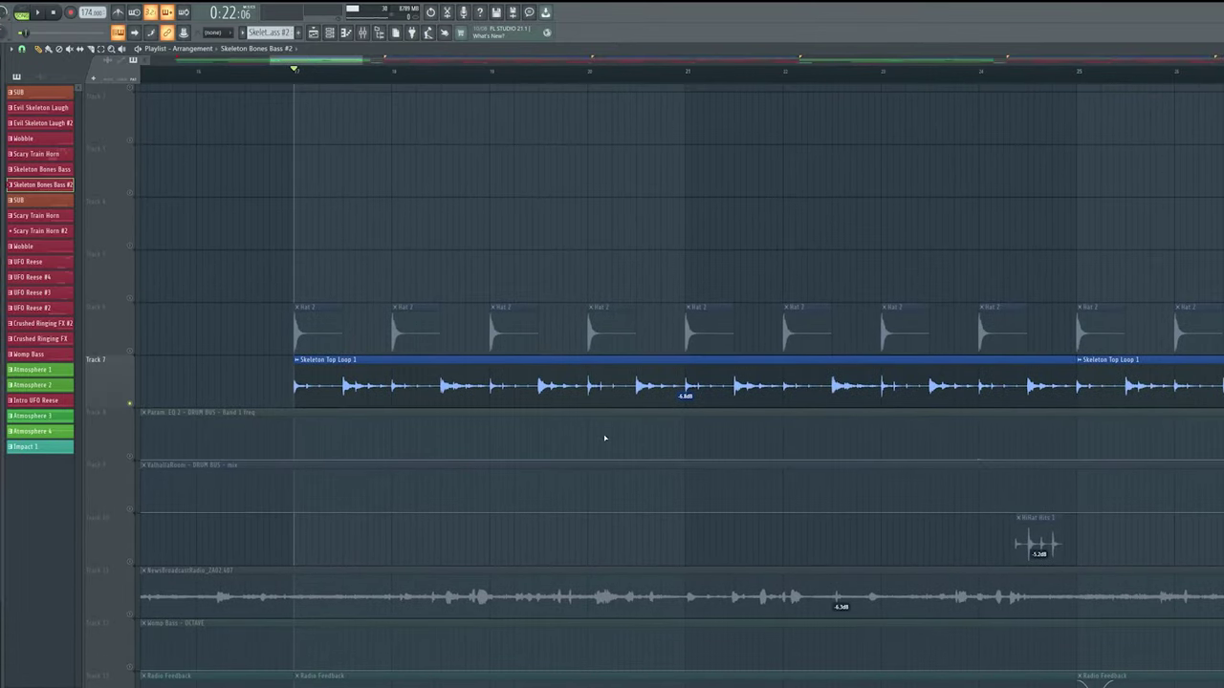
{"action": "key", "text": "space"}
{"action": "left_click_drag", "start_coordinate": [565, 430], "coordinate": [408, 415]}
{"action": "scroll", "coordinate": [488, 402], "scroll_direction": "down", "scroll_amount": 2, "text": "ctrl"}
{"action": "left_click_drag", "start_coordinate": [459, 459], "coordinate": [560, 380]}
{"action": "left_click_drag", "start_coordinate": [489, 424], "coordinate": [459, 452]}
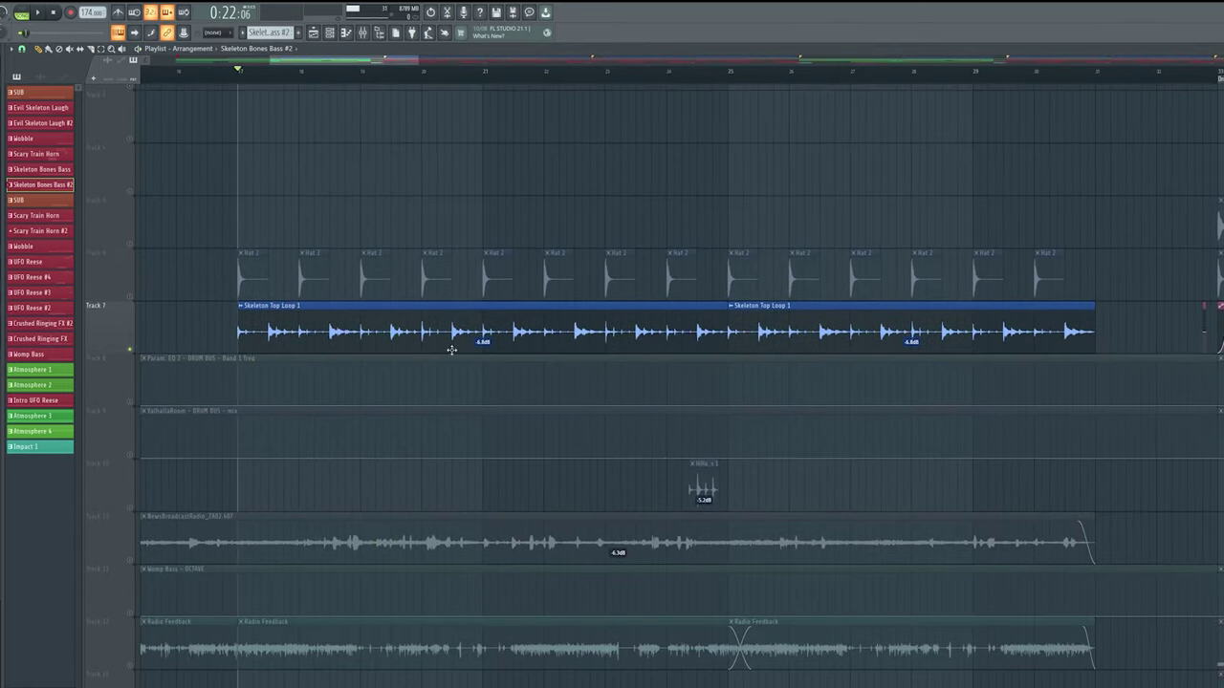
{"action": "left_click_drag", "start_coordinate": [410, 397], "coordinate": [334, 379]}
{"action": "left_click_drag", "start_coordinate": [241, 372], "coordinate": [380, 388]}
{"action": "scroll", "coordinate": [446, 421], "scroll_direction": "down", "scroll_amount": 2, "text": "ctrl"}
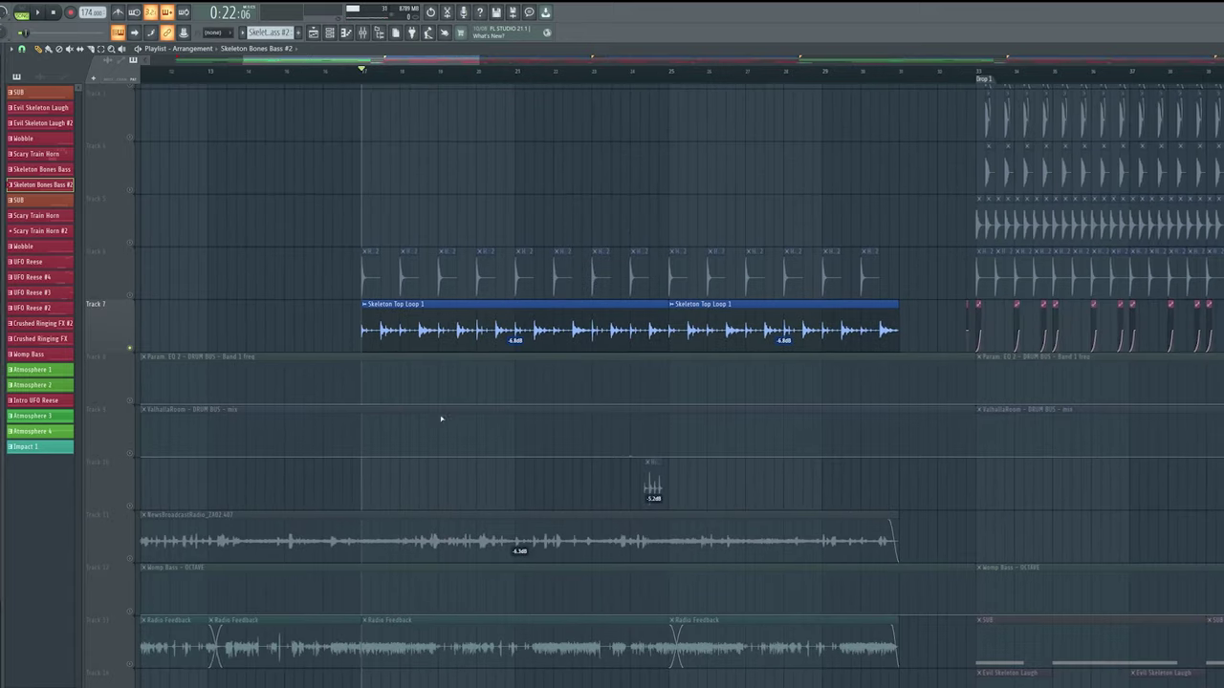
Isolate the HiHat Hits 1 clip on track 10
{"action": "left_click_drag", "start_coordinate": [503, 452], "coordinate": [471, 494]}
{"action": "scroll", "coordinate": [470, 492], "scroll_direction": "down", "scroll_amount": 2}
{"action": "scroll", "coordinate": [470, 493], "scroll_direction": "right", "scroll_amount": 2}
{"action": "left_click", "coordinate": [490, 418]}
{"action": "scroll", "coordinate": [445, 396], "scroll_direction": "up", "scroll_amount": 4, "text": "ctrl"}
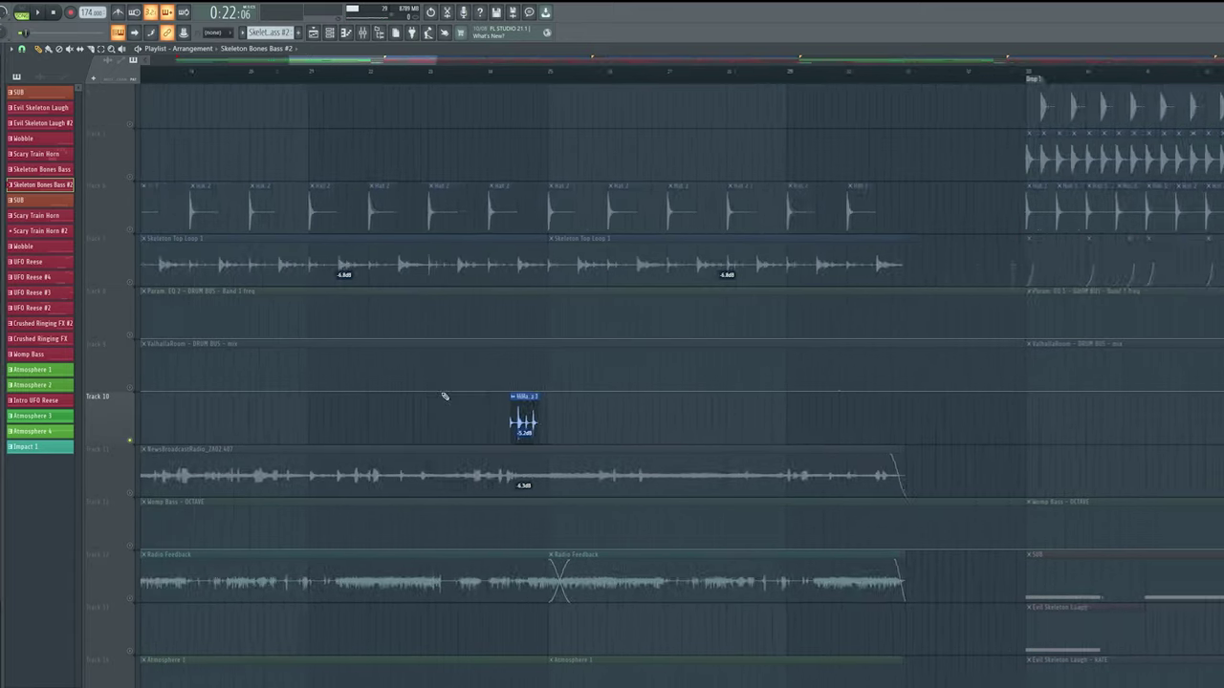
Enable tracks 6 and 7 alongside HiHat Hits 1 and play the three layers together from bar 24
{"action": "left_click_drag", "start_coordinate": [679, 241], "coordinate": [515, 285]}
{"action": "left_click", "coordinate": [130, 272]}
{"action": "left_click", "coordinate": [130, 325]}
{"action": "scroll", "coordinate": [522, 390], "scroll_direction": "down", "scroll_amount": 1}
{"action": "key", "text": "space"}
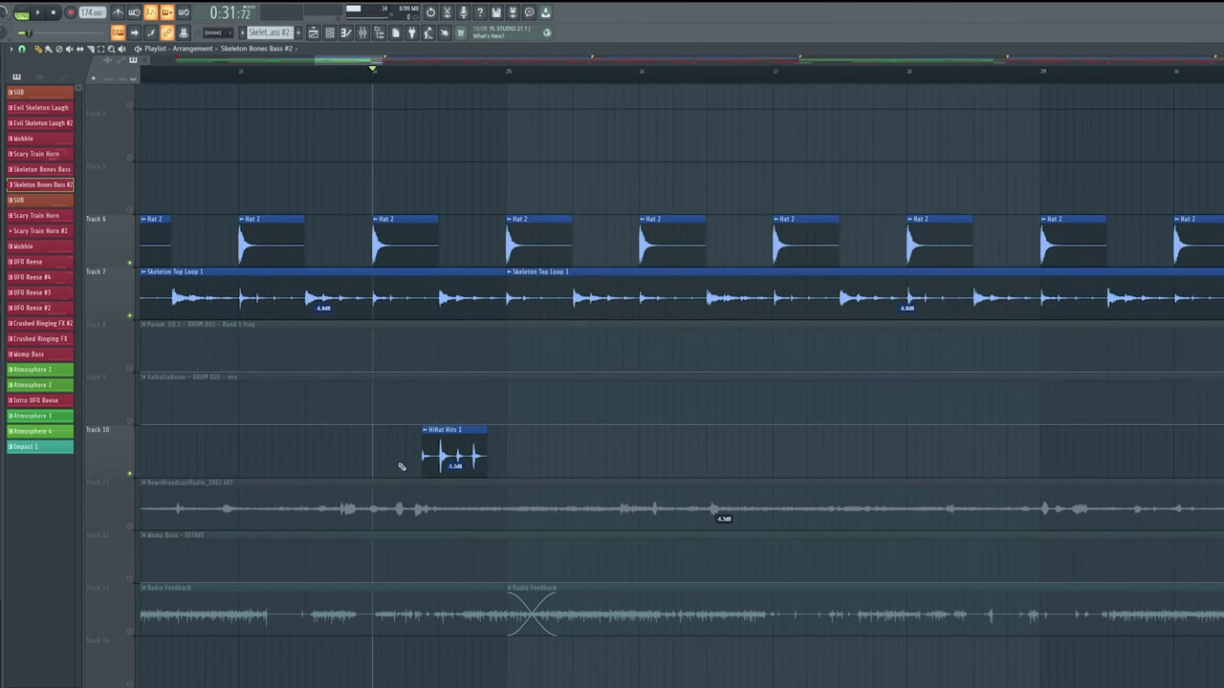
{"action": "right_click", "coordinate": [398, 442], "text": "alt"}
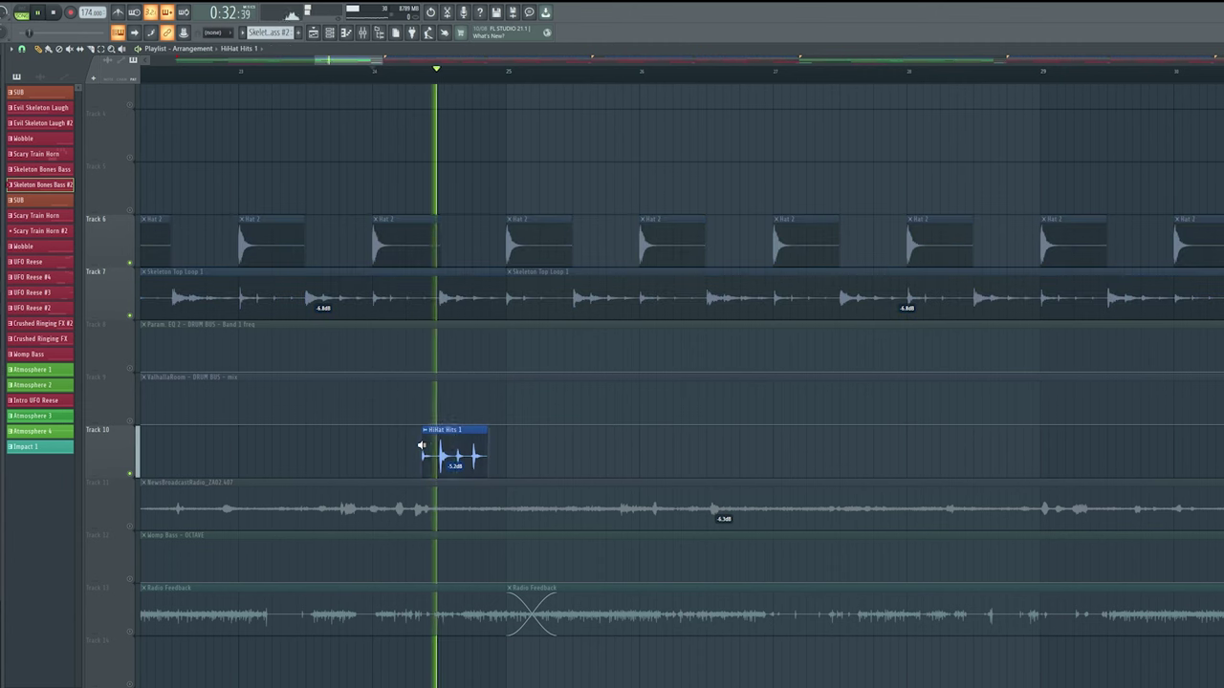
Re-enable every track except the news broadcast on track 11 and return the playhead to the start of the arrangement
{"action": "scroll", "coordinate": [489, 446], "scroll_direction": "down", "scroll_amount": 4, "text": "ctrl"}
{"action": "scroll", "coordinate": [562, 425], "scroll_direction": "up", "scroll_amount": 1, "text": "alt"}
{"action": "left_click", "coordinate": [130, 262]}
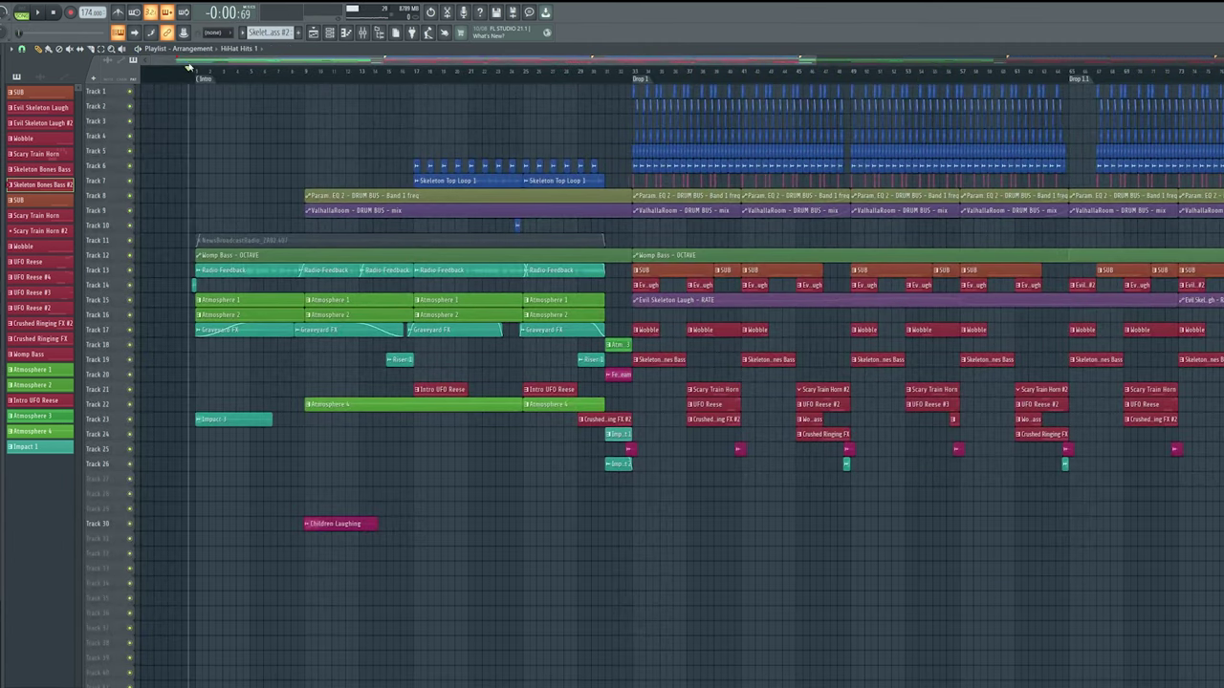
Play the full intro from the start and review how its layers build towards Drop 1
{"action": "scroll", "coordinate": [256, 250], "scroll_direction": "up", "scroll_amount": 3, "text": "ctrl"}
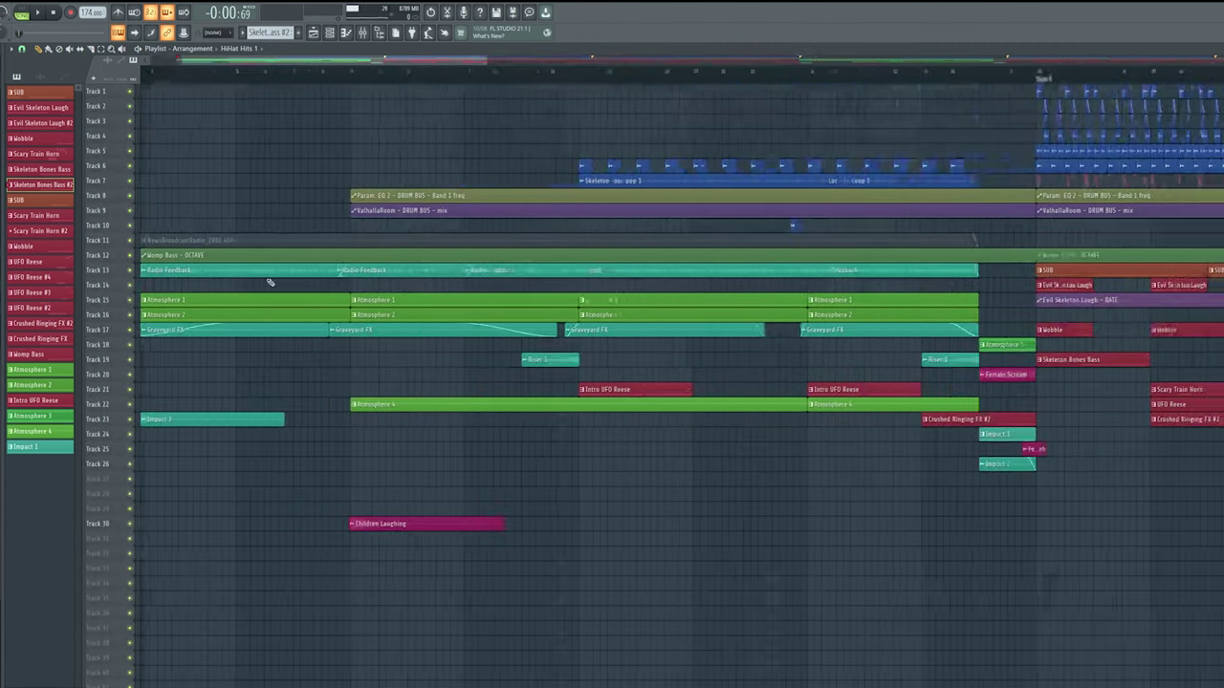
{"action": "scroll", "coordinate": [273, 281], "scroll_direction": "left", "scroll_amount": 2}
{"action": "scroll", "coordinate": [373, 277], "scroll_direction": "up", "scroll_amount": 2, "text": "alt"}
{"action": "scroll", "coordinate": [445, 325], "scroll_direction": "up", "scroll_amount": 1}
{"action": "key", "text": "space"}
{"action": "scroll", "coordinate": [478, 429], "scroll_direction": "down", "scroll_amount": 2}
{"action": "scroll", "coordinate": [483, 429], "scroll_direction": "down", "scroll_amount": 3}
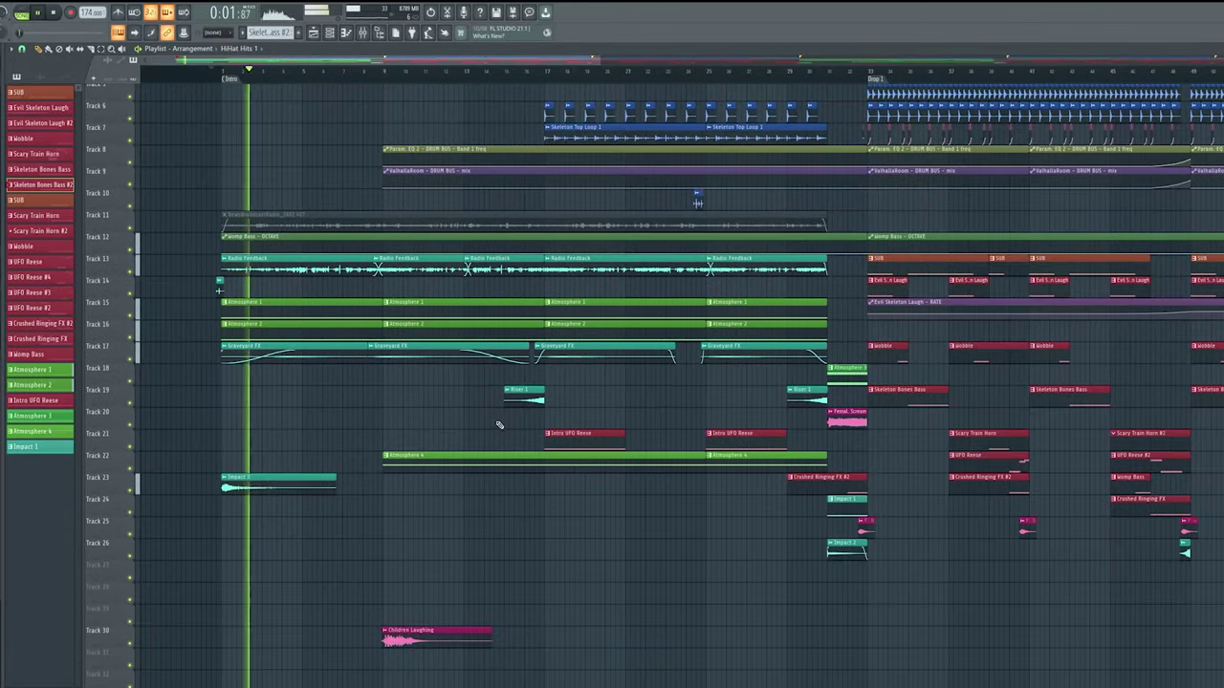
{"action": "scroll", "coordinate": [511, 489], "scroll_direction": "up", "scroll_amount": 1}
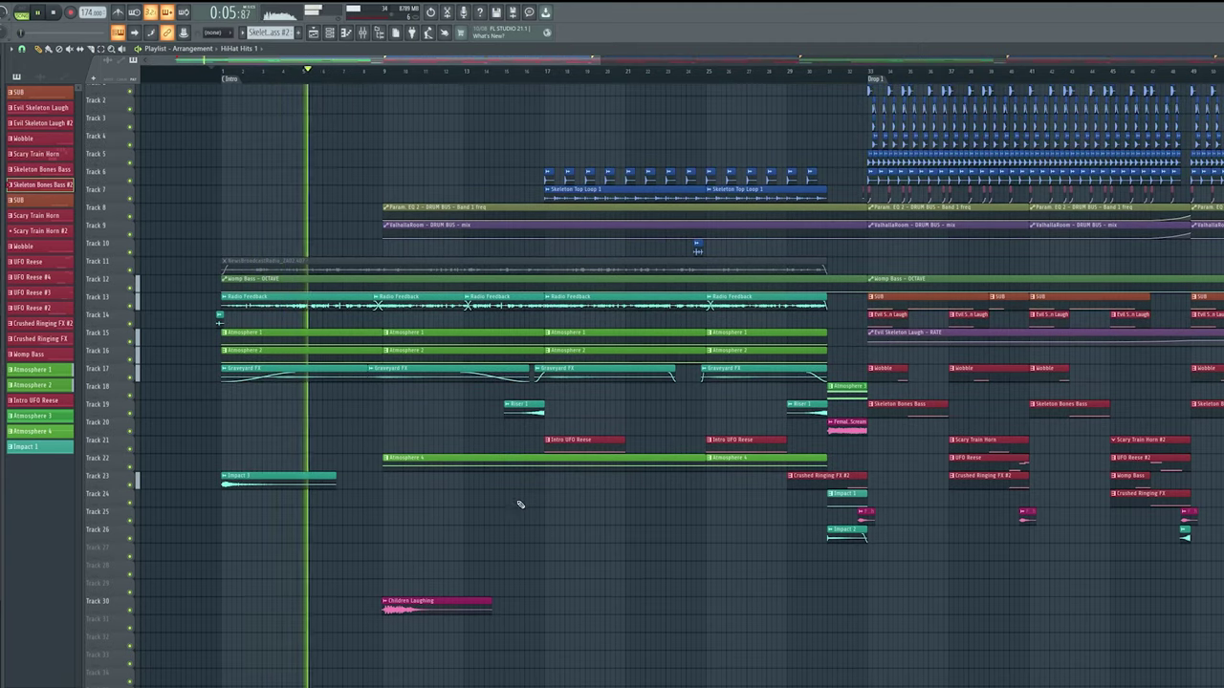
{"action": "scroll", "coordinate": [522, 511], "scroll_direction": "up", "scroll_amount": 1}
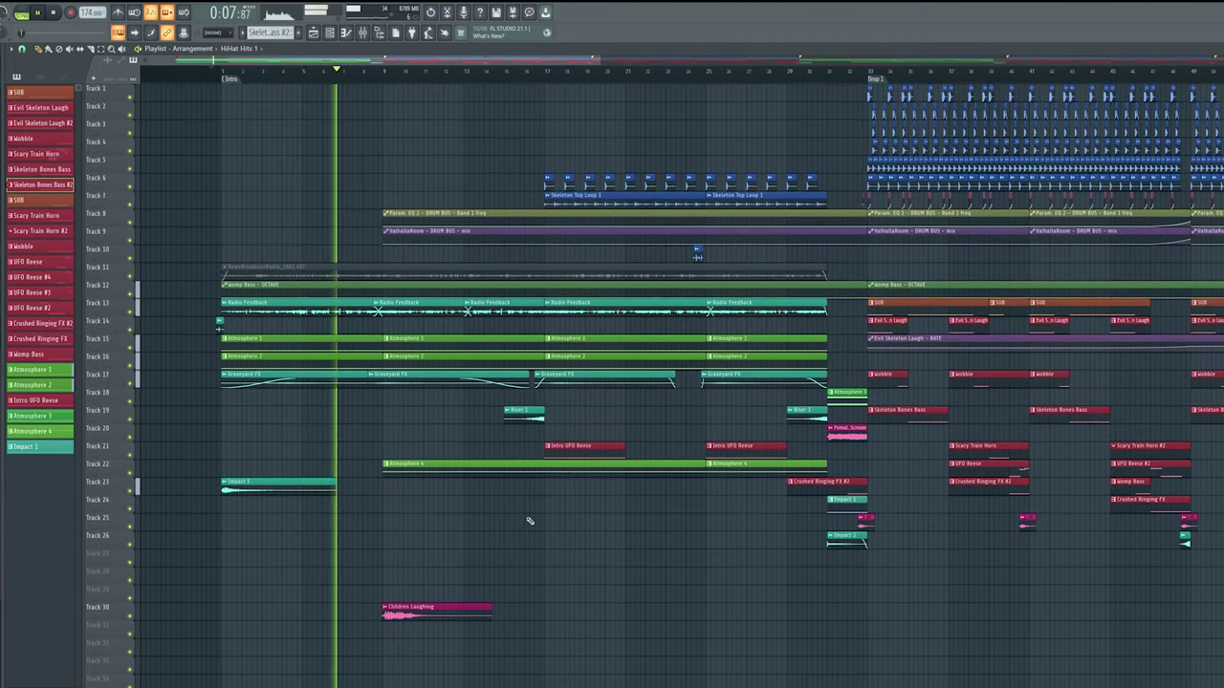
{"action": "mouse_move", "coordinate": [546, 549]}
{"action": "left_mouse_down"}
{"action": "mouse_move", "coordinate": [542, 536]}
{"action": "mouse_move", "coordinate": [508, 538]}
{"action": "mouse_move", "coordinate": [529, 543]}
{"action": "left_mouse_up"}
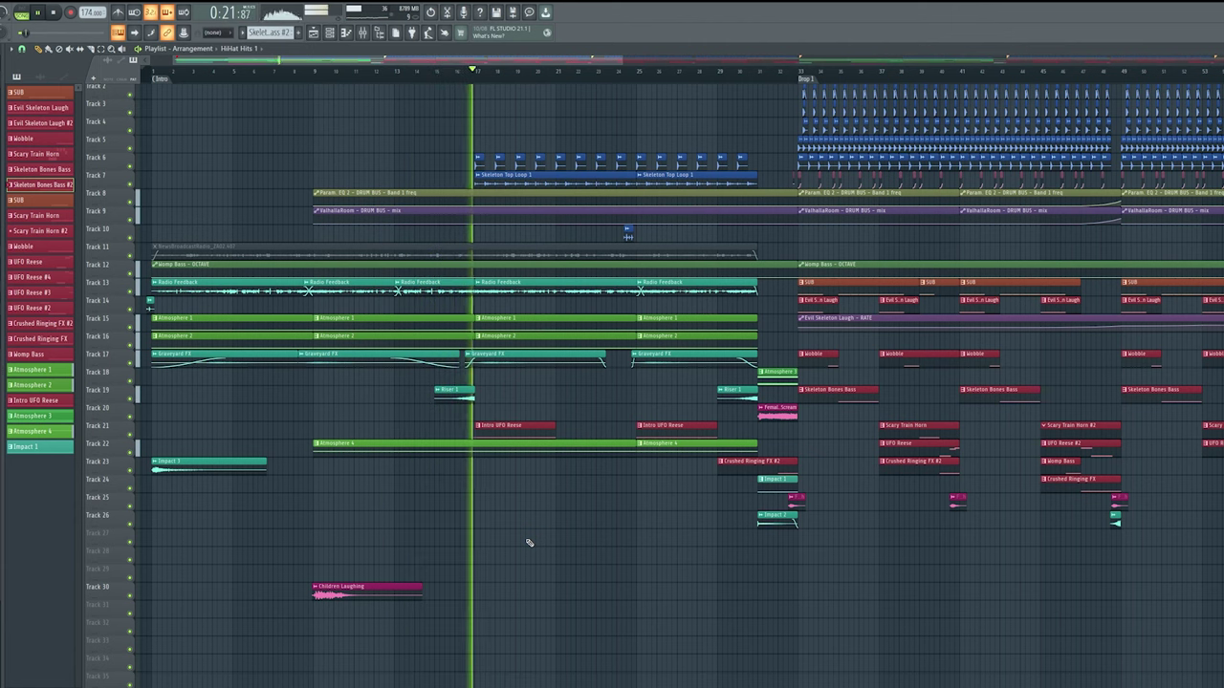
{"action": "left_click_drag", "start_coordinate": [595, 546], "coordinate": [454, 565]}
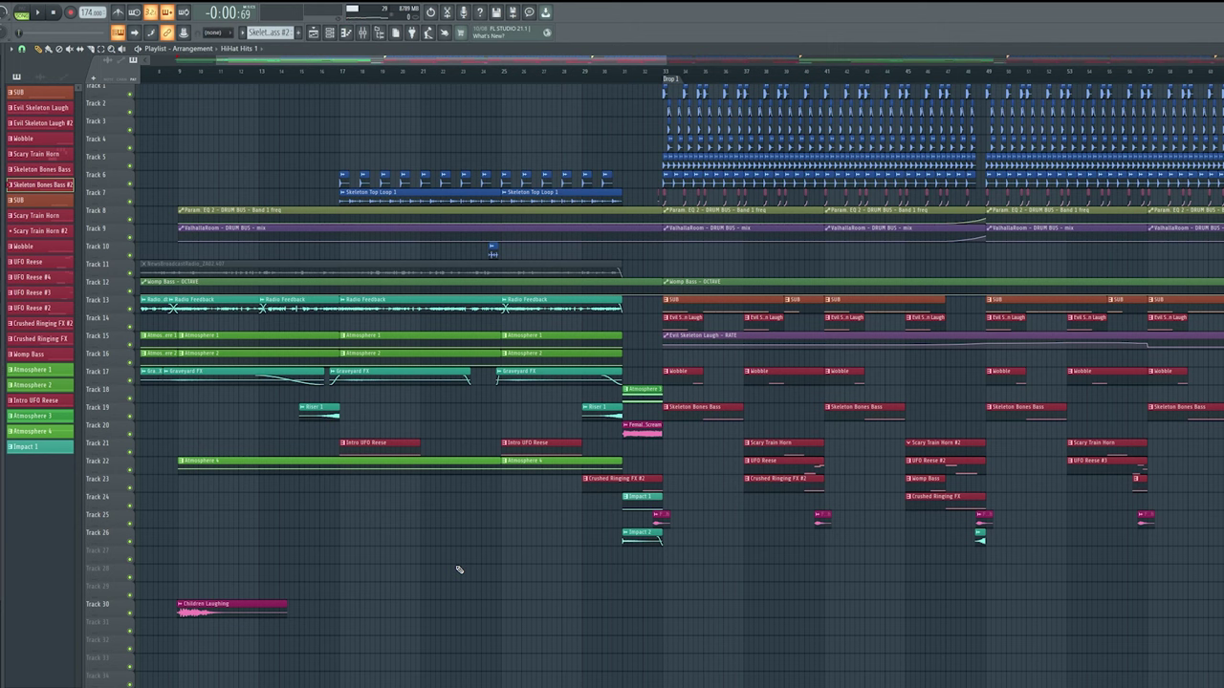
Move the playhead to bar 29 and examine the Breakdown section's clips against the intro layers
{"action": "left_click_drag", "start_coordinate": [459, 570], "coordinate": [507, 608]}
{"action": "scroll", "coordinate": [607, 561], "scroll_direction": "up", "scroll_amount": 4}
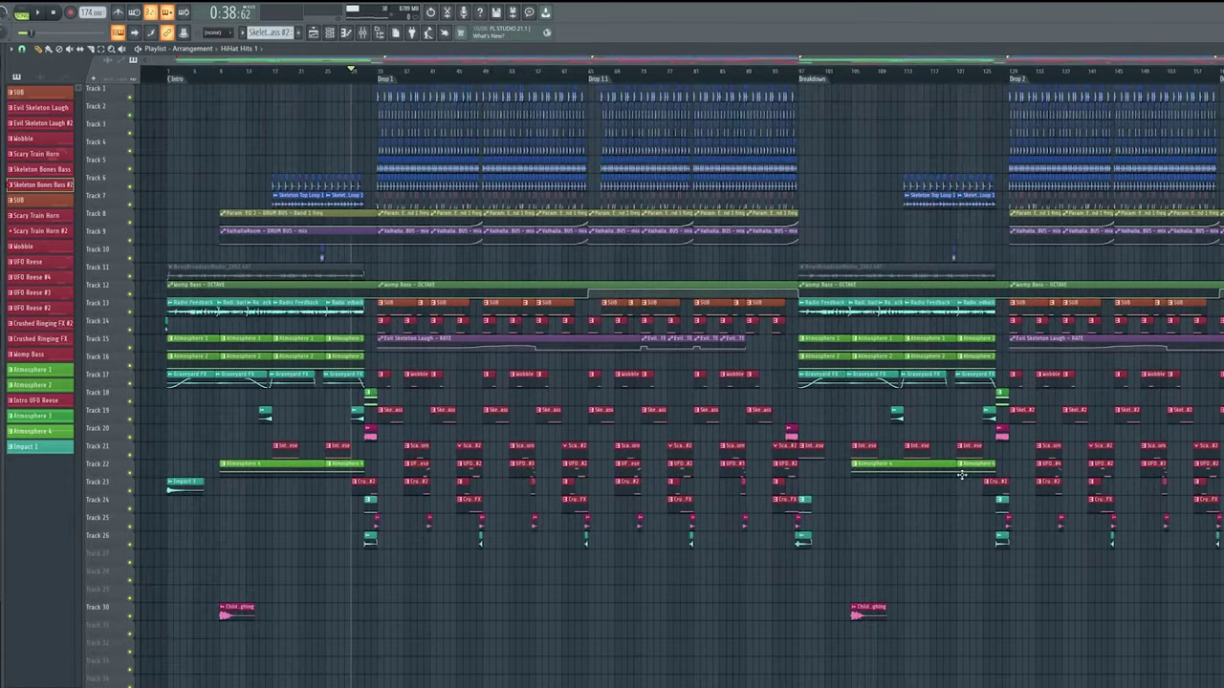
{"action": "left_click_drag", "start_coordinate": [962, 474], "coordinate": [885, 532]}
{"action": "left_click_drag", "start_coordinate": [746, 636], "coordinate": [895, 156]}
{"action": "left_click", "coordinate": [836, 162], "text": "ctrl"}
{"action": "scroll", "coordinate": [845, 346], "scroll_direction": "up", "scroll_amount": 1}
{"action": "scroll", "coordinate": [849, 346], "scroll_direction": "up", "scroll_amount": 3}
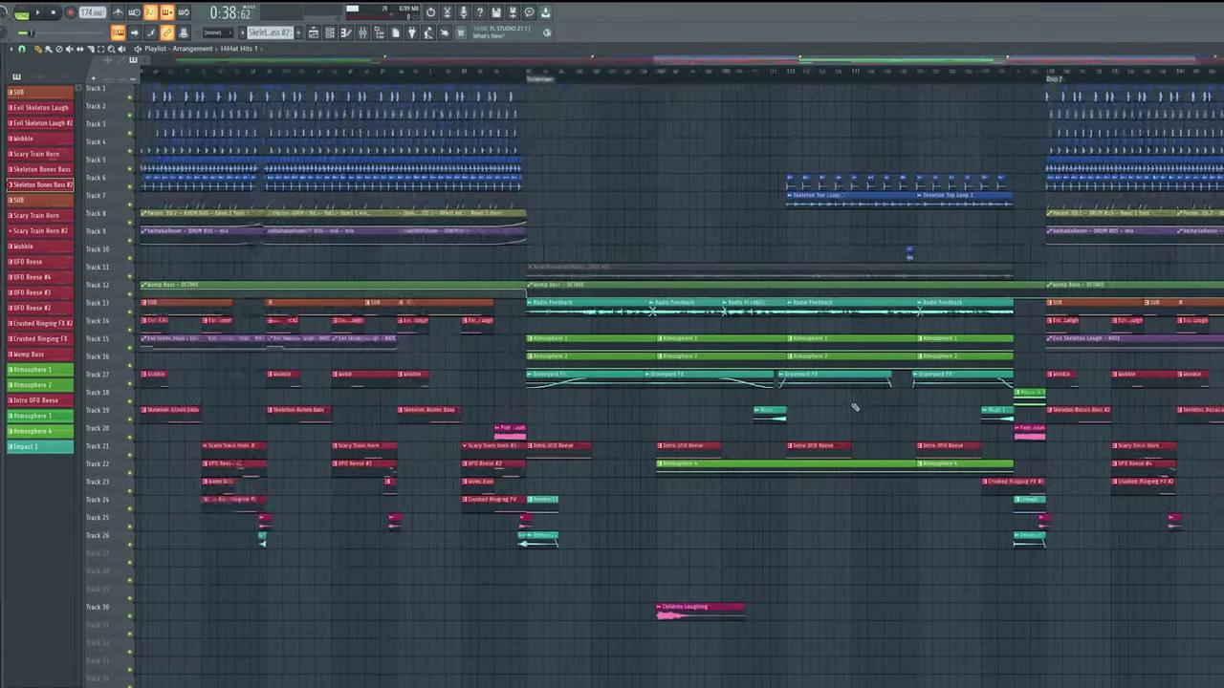
{"action": "scroll", "coordinate": [632, 442], "scroll_direction": "up", "scroll_amount": 2}
{"action": "left_click_drag", "start_coordinate": [744, 425], "coordinate": [499, 457]}
{"action": "scroll", "coordinate": [499, 456], "scroll_direction": "up", "scroll_amount": 3}
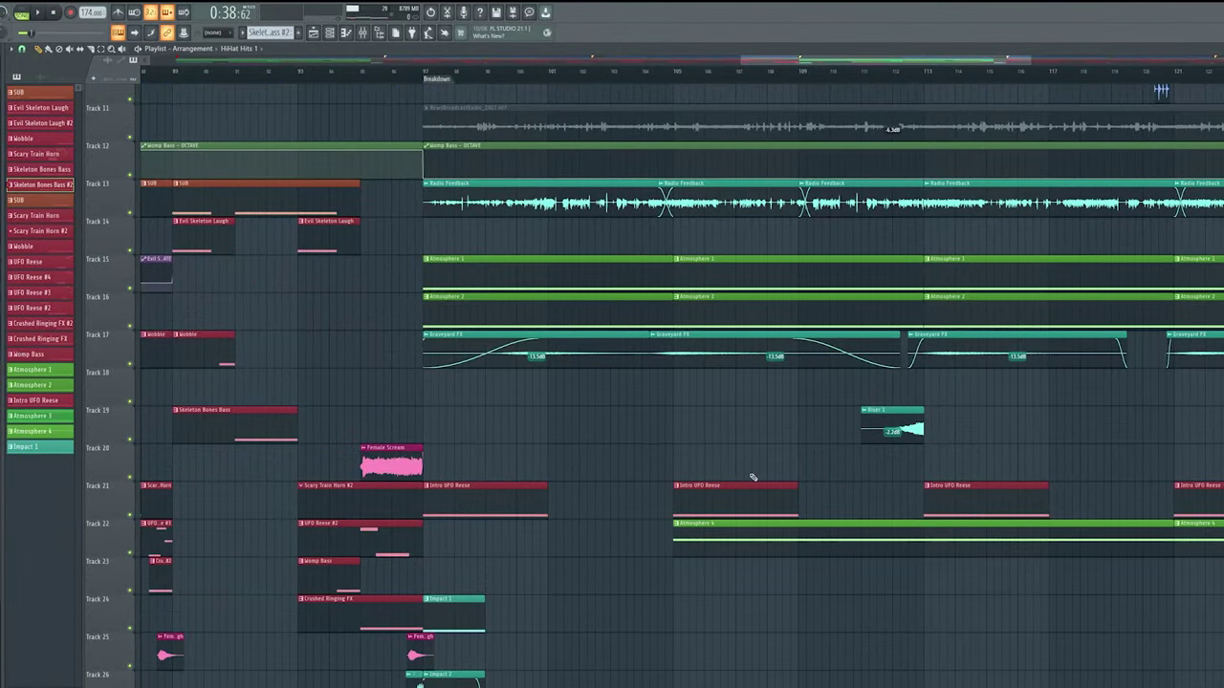
Review the first drop's clips leading into the Breakdown and return to the intro
{"action": "scroll", "coordinate": [754, 475], "scroll_direction": "down", "scroll_amount": 6}
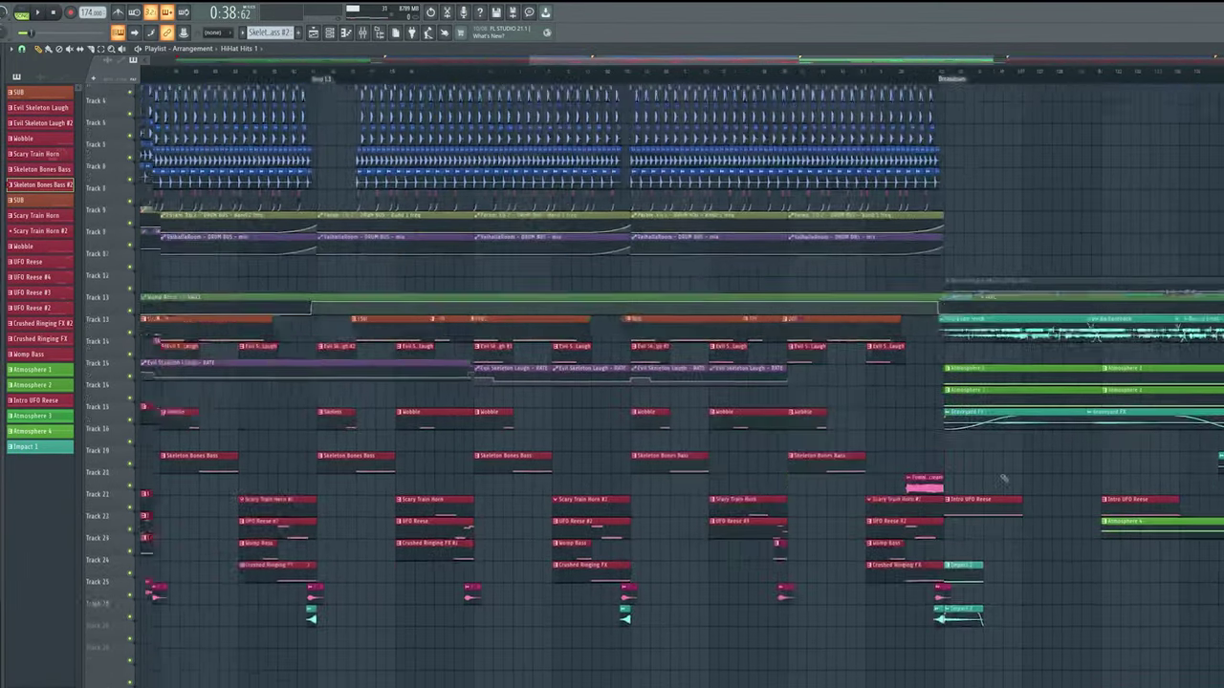
{"action": "scroll", "coordinate": [1003, 478], "scroll_direction": "down", "scroll_amount": 2}
{"action": "left_click_drag", "start_coordinate": [834, 402], "coordinate": [1157, 153]}
{"action": "scroll", "coordinate": [448, 421], "scroll_direction": "down", "scroll_amount": 4}
{"action": "scroll", "coordinate": [284, 360], "scroll_direction": "up", "scroll_amount": 3}
{"action": "left_click_drag", "start_coordinate": [368, 313], "coordinate": [436, 484]}
{"action": "scroll", "coordinate": [574, 474], "scroll_direction": "down", "scroll_amount": 2}
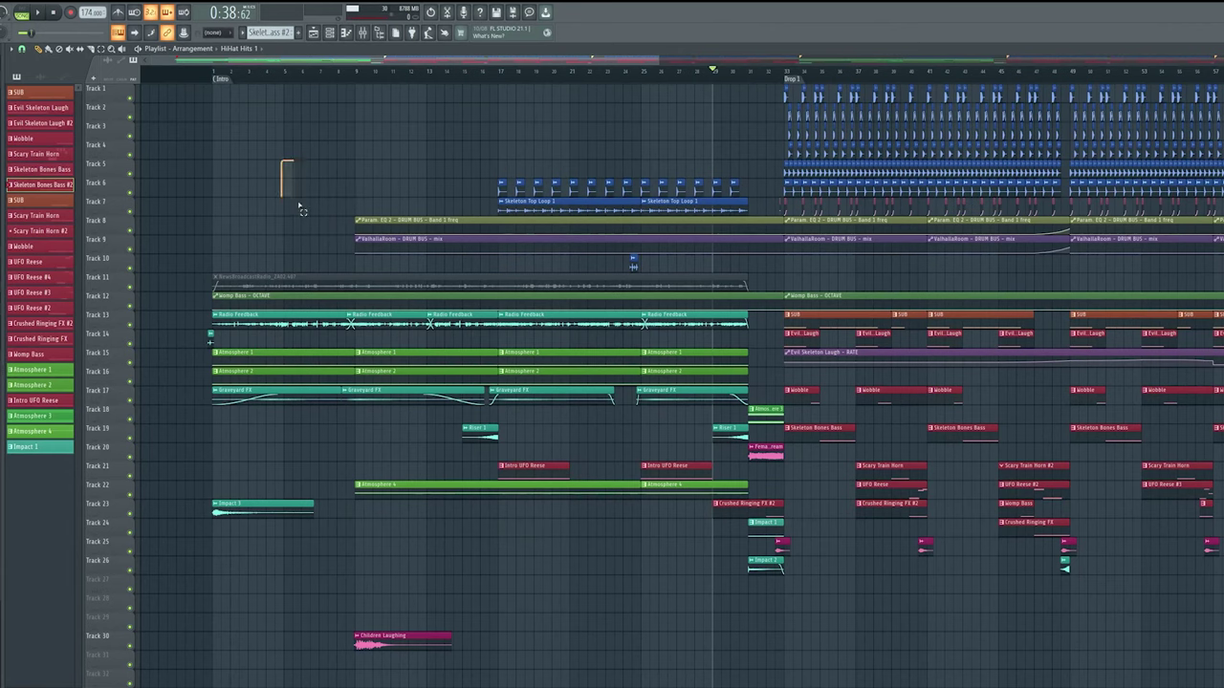
Examine the intro's final bars and the fill clips between bars 31 and 33, just before Drop 1
{"action": "left_click_drag", "start_coordinate": [318, 237], "coordinate": [525, 589]}
{"action": "left_click", "coordinate": [576, 622], "text": "ctrl"}
{"action": "left_click_drag", "start_coordinate": [214, 169], "coordinate": [637, 684]}
{"action": "scroll", "coordinate": [621, 411], "scroll_direction": "right", "scroll_amount": 2}
{"action": "scroll", "coordinate": [647, 478], "scroll_direction": "up", "scroll_amount": 3}
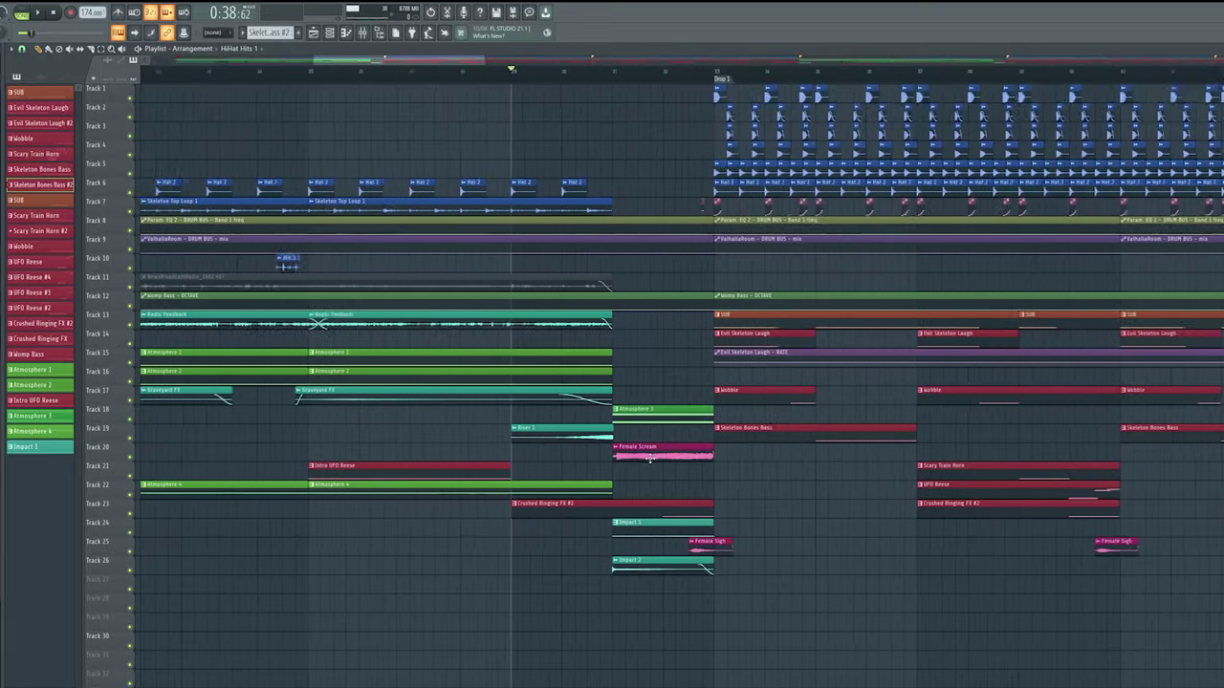
{"action": "scroll", "coordinate": [650, 516], "scroll_direction": "right", "scroll_amount": 1}
{"action": "left_click_drag", "start_coordinate": [648, 613], "coordinate": [588, 386]}
{"action": "left_click", "coordinate": [602, 398], "text": "ctrl"}
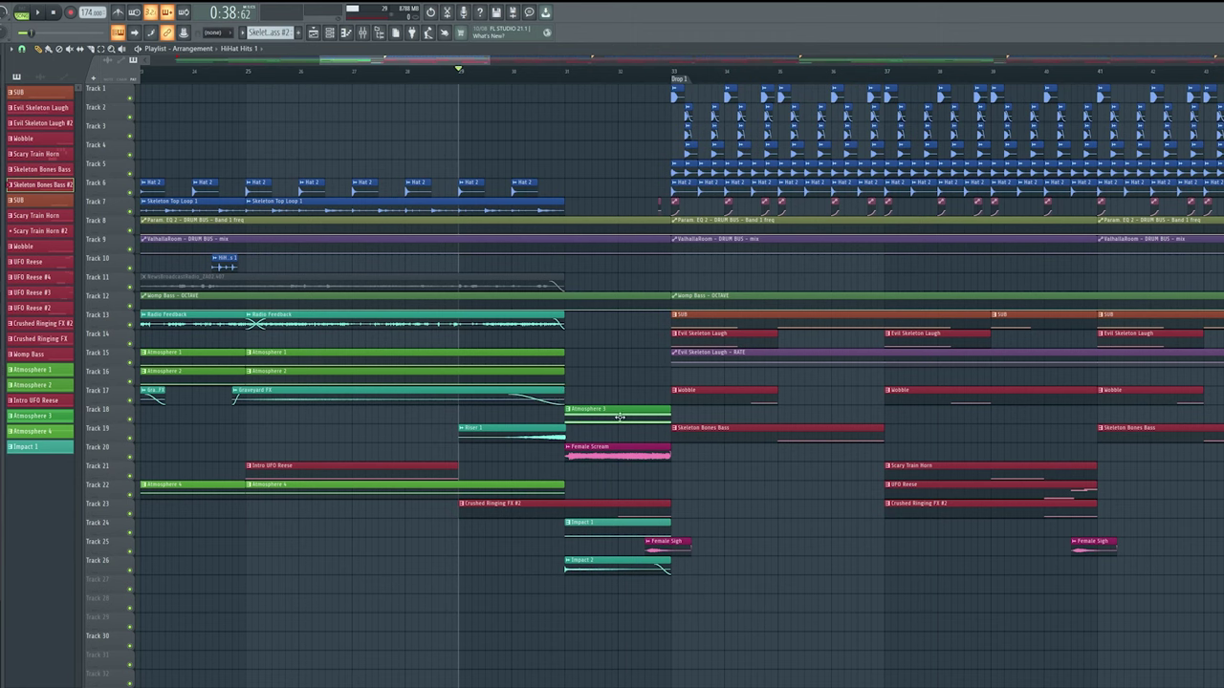
{"action": "left_click_drag", "start_coordinate": [626, 369], "coordinate": [613, 584]}
{"action": "left_click", "coordinate": [658, 626], "text": "ctrl"}
{"action": "scroll", "coordinate": [576, 115], "scroll_direction": "left", "scroll_amount": 1}
Try a build-up of repeated Kick 1 clips on track 1 starting at bar 29
{"action": "left_click", "coordinate": [772, 95]}
{"action": "scroll", "coordinate": [568, 109], "scroll_direction": "up", "scroll_amount": 2}
{"action": "left_click", "coordinate": [537, 96]}
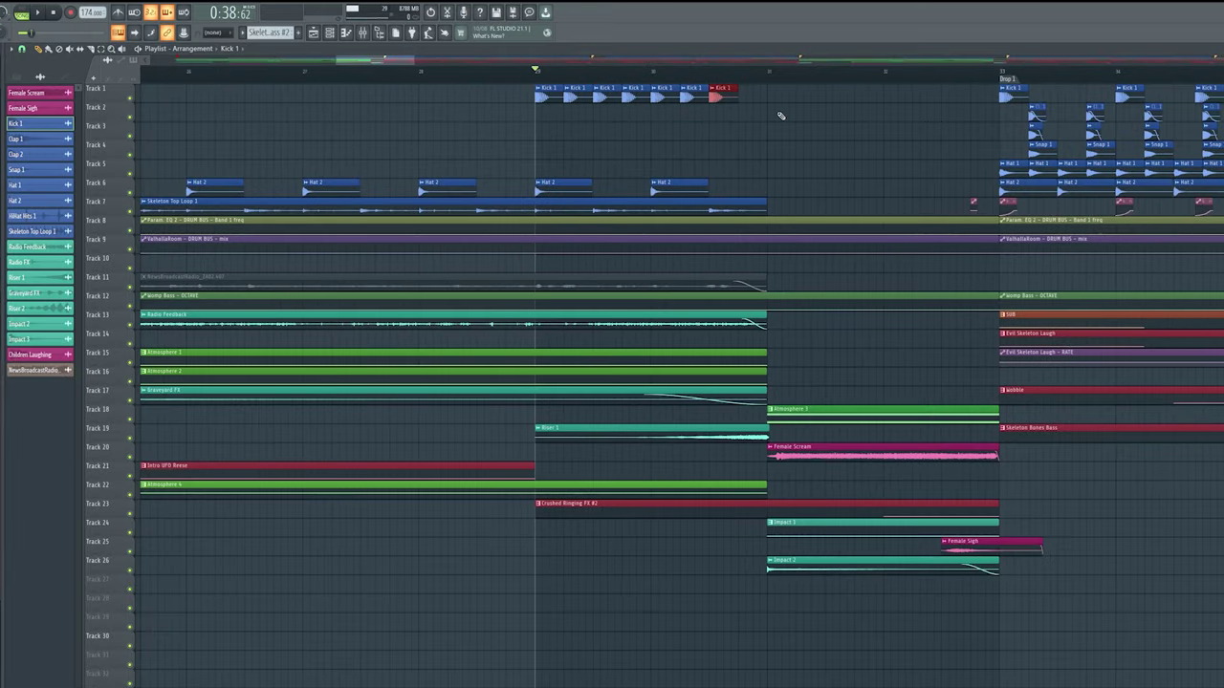
{"action": "scroll", "coordinate": [649, 136], "scroll_direction": "down", "scroll_amount": 3}
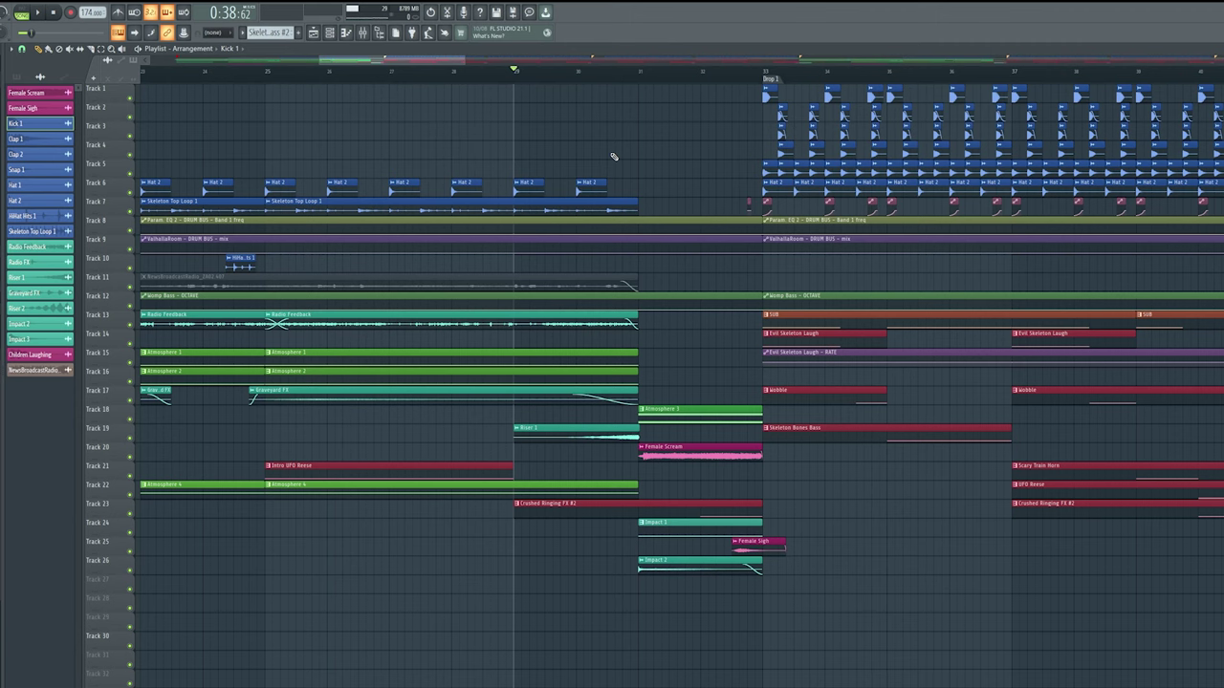
Play the transition from bar 29 through the pre-drop fill into Drop 1
{"action": "left_click", "coordinate": [642, 73]}
{"action": "scroll", "coordinate": [646, 74], "scroll_direction": "up", "scroll_amount": 3}
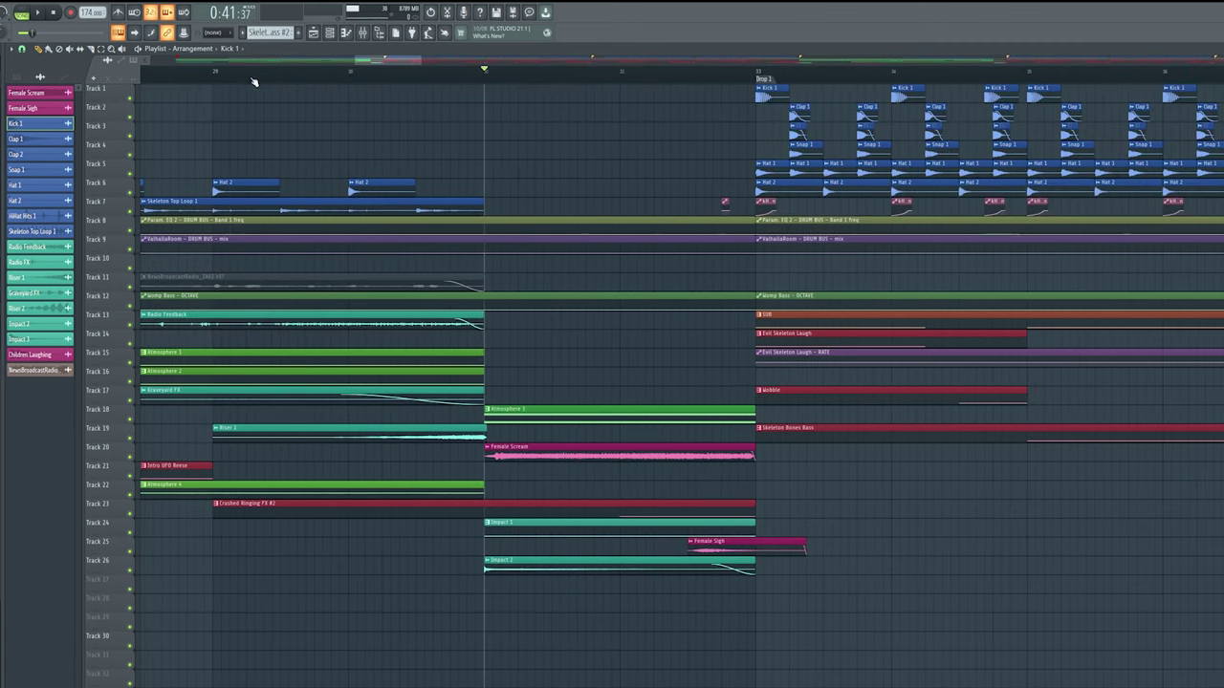
{"action": "scroll", "coordinate": [565, 303], "scroll_direction": "down", "scroll_amount": 2}
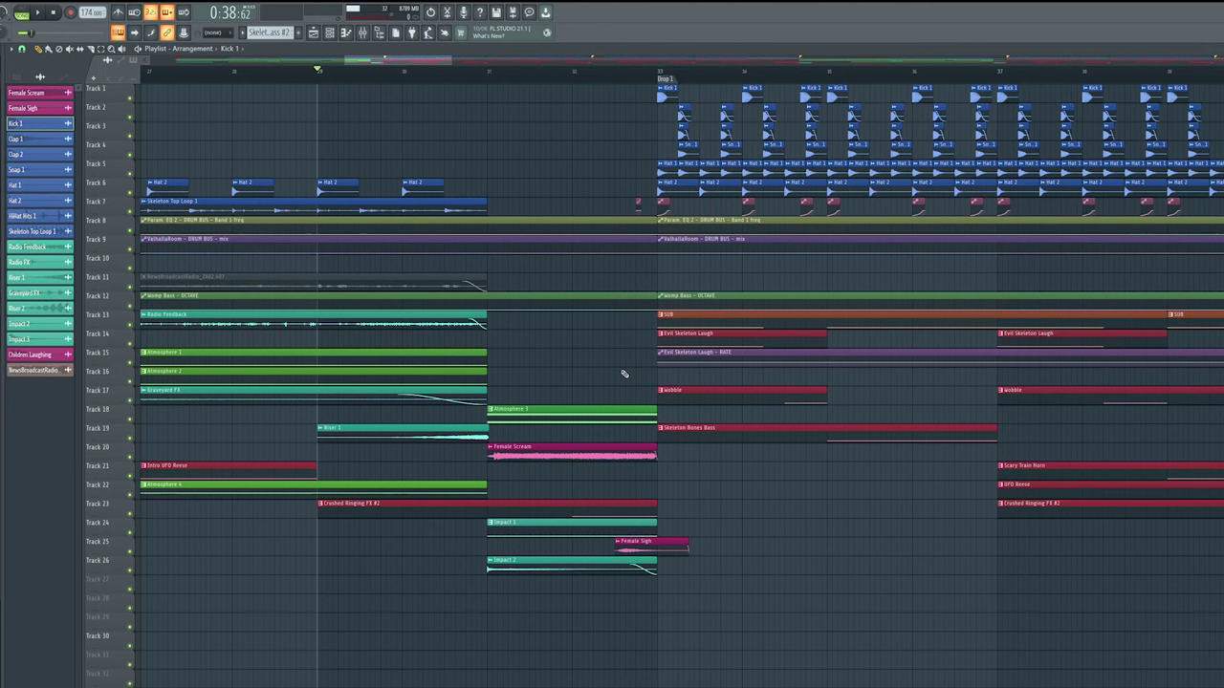
{"action": "key", "text": "space"}
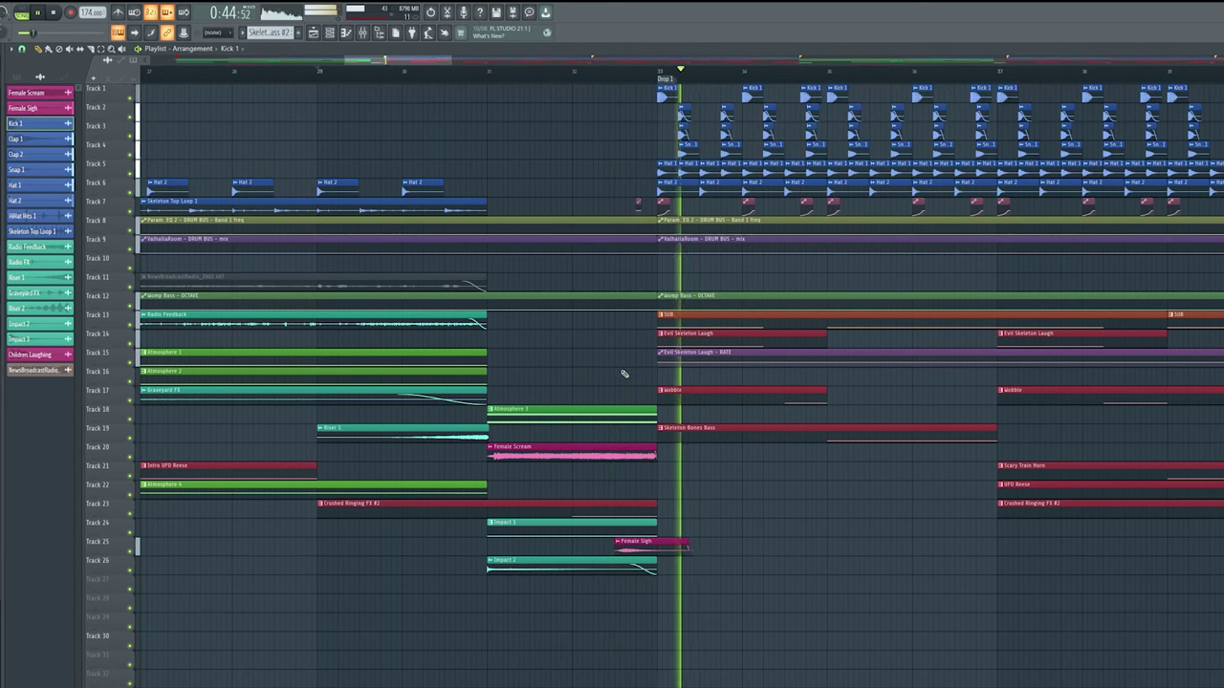
{"action": "key", "text": "space"}
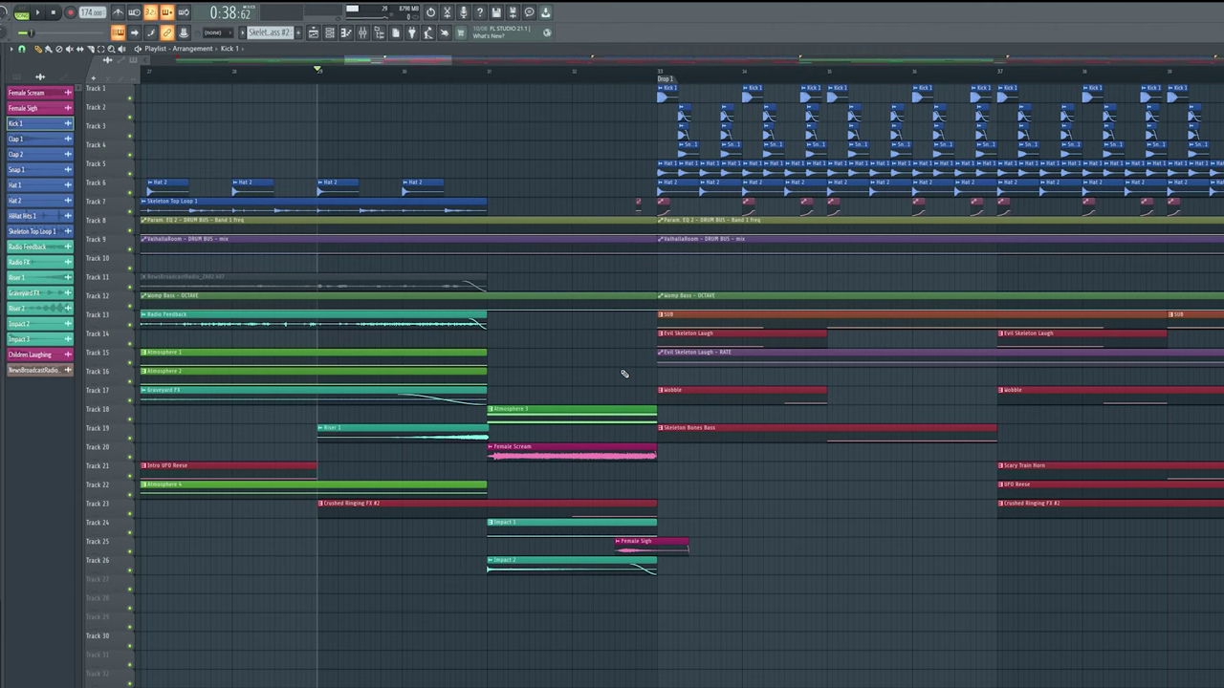
Isolate track 19 and examine the placement of its Riser 1 clips before bar 17 and bar 31
{"action": "scroll", "coordinate": [516, 373], "scroll_direction": "up", "scroll_amount": 3}
{"action": "left_click_drag", "start_coordinate": [475, 382], "coordinate": [666, 388]}
{"action": "right_click", "coordinate": [130, 439]}
{"action": "left_click_drag", "start_coordinate": [461, 346], "coordinate": [558, 287]}
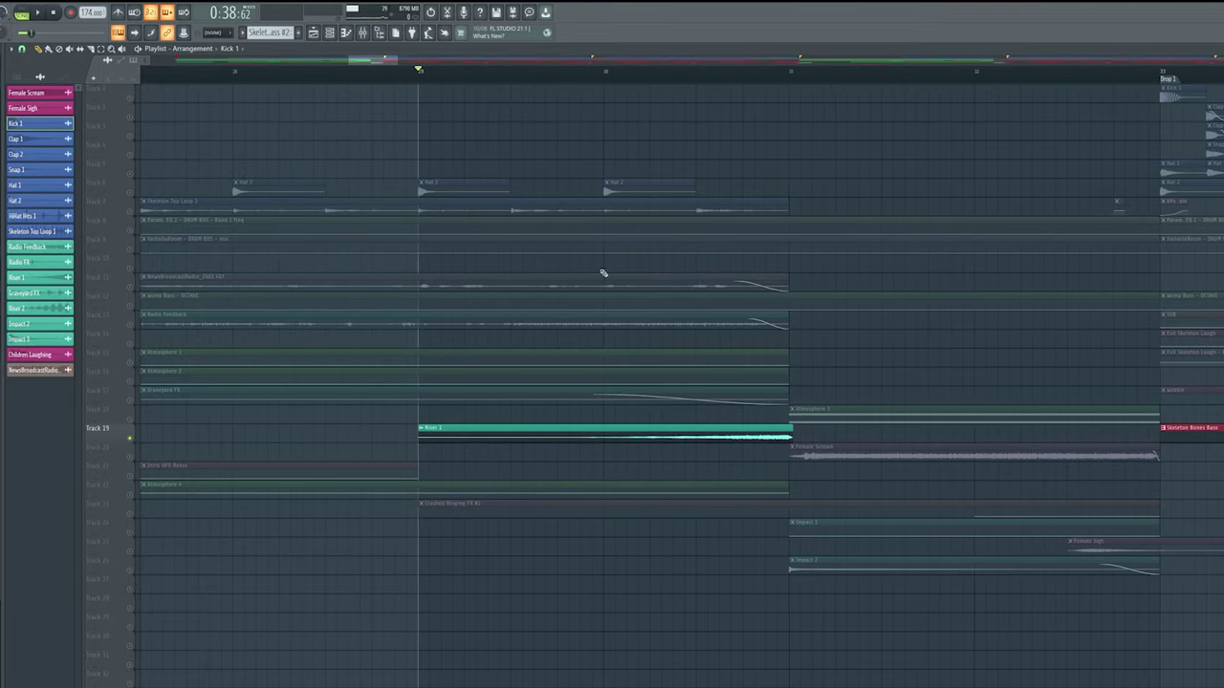
{"action": "left_click_drag", "start_coordinate": [731, 123], "coordinate": [415, 391]}
{"action": "left_click", "coordinate": [570, 178], "text": "ctrl"}
{"action": "scroll", "coordinate": [571, 178], "scroll_direction": "down", "scroll_amount": 6}
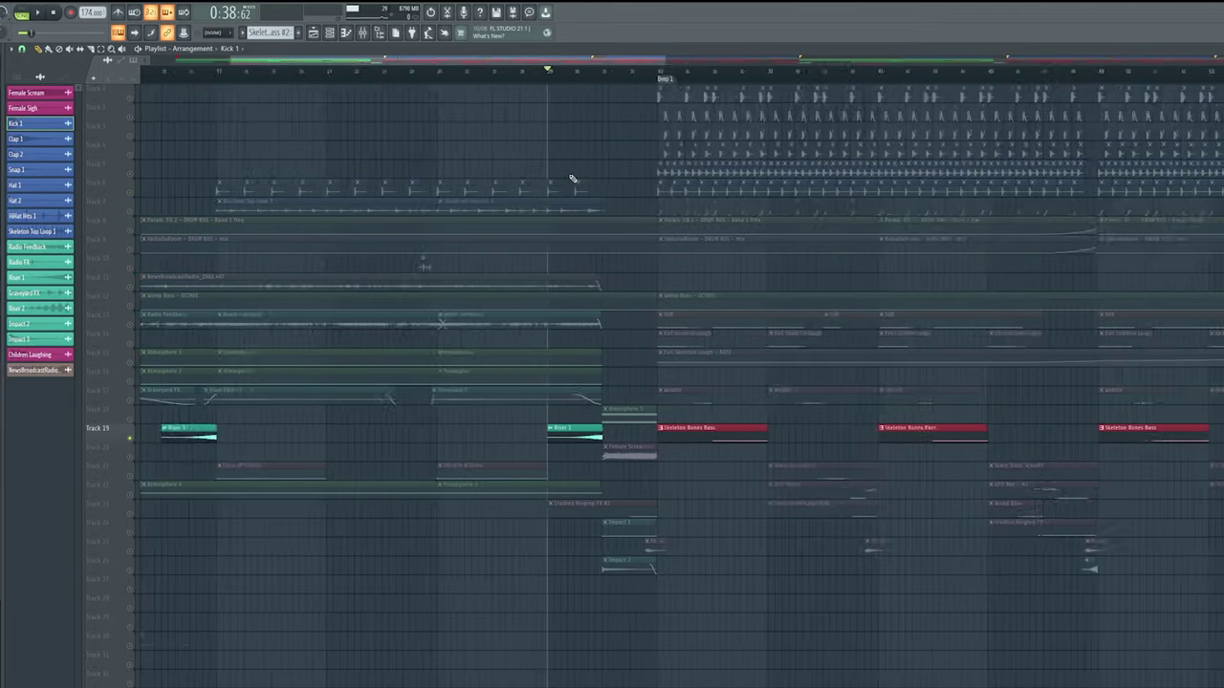
{"action": "left_click_drag", "start_coordinate": [571, 178], "coordinate": [588, 206]}
{"action": "scroll", "coordinate": [589, 206], "scroll_direction": "left", "scroll_amount": 2}
{"action": "left_click_drag", "start_coordinate": [651, 161], "coordinate": [234, 421]}
{"action": "left_click", "coordinate": [280, 200], "text": "ctrl"}
{"action": "scroll", "coordinate": [574, 335], "scroll_direction": "up", "scroll_amount": 4}
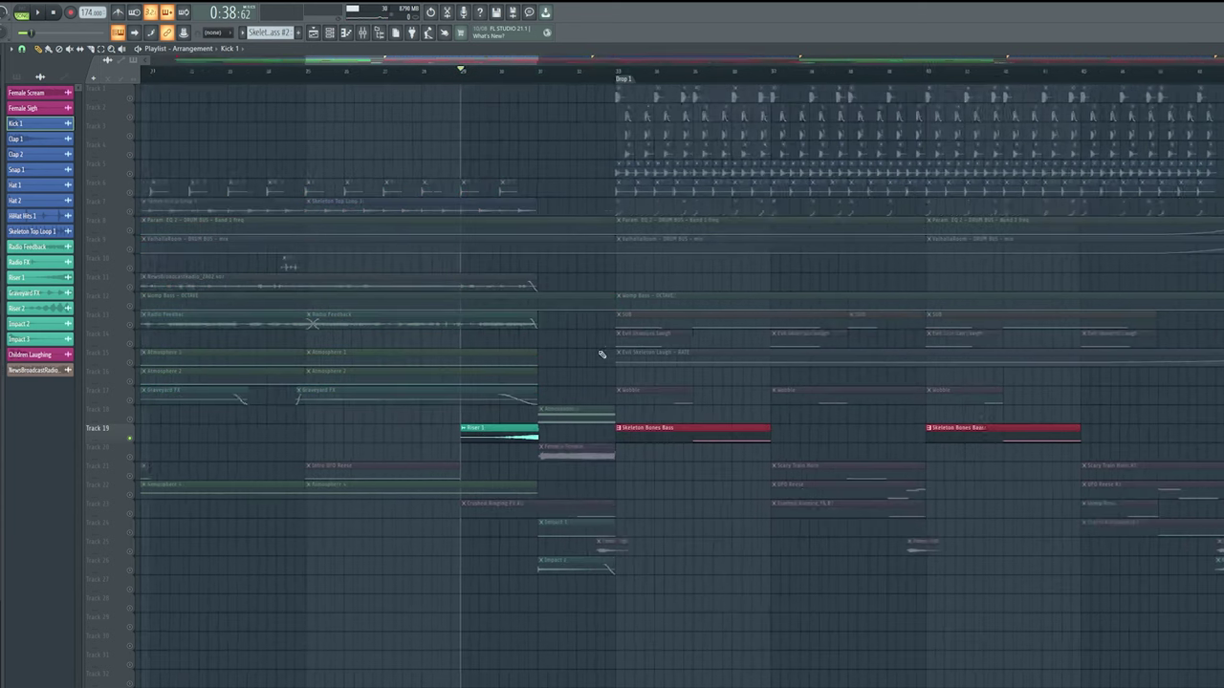
{"action": "left_click_drag", "start_coordinate": [670, 426], "coordinate": [559, 437]}
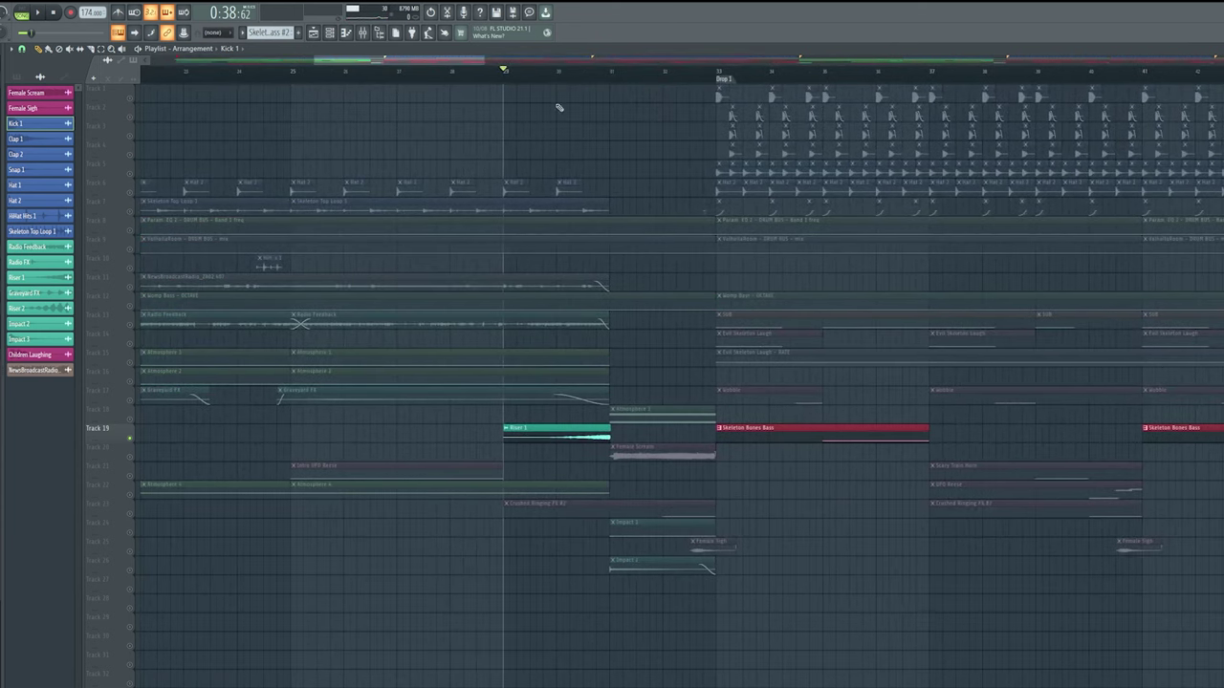
Play the isolated Riser 1 clip on track 19 from bar 30
{"action": "scroll", "coordinate": [521, 409], "scroll_direction": "down", "scroll_amount": 4}
{"action": "scroll", "coordinate": [456, 423], "scroll_direction": "left", "scroll_amount": 2}
{"action": "left_click", "coordinate": [456, 438], "text": "ctrl"}
{"action": "left_click", "coordinate": [445, 444], "text": "ctrl"}
{"action": "scroll", "coordinate": [486, 457], "scroll_direction": "right", "scroll_amount": 1}
{"action": "key", "text": "space"}
{"action": "scroll", "coordinate": [612, 432], "scroll_direction": "up", "scroll_amount": 2}
{"action": "scroll", "coordinate": [622, 430], "scroll_direction": "up", "scroll_amount": 4}
{"action": "key", "text": "space"}
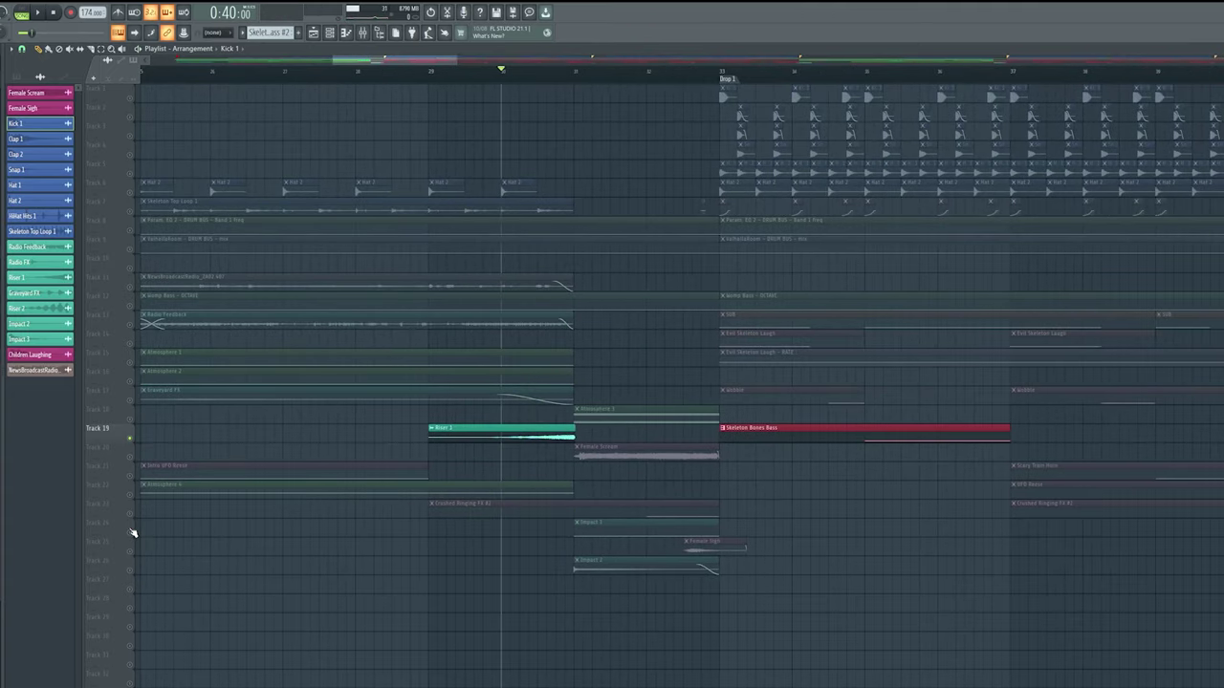
Isolate track 24 and play its impact clip from bar 31
{"action": "right_click", "coordinate": [131, 533]}
{"action": "scroll", "coordinate": [568, 271], "scroll_direction": "up", "scroll_amount": 4}
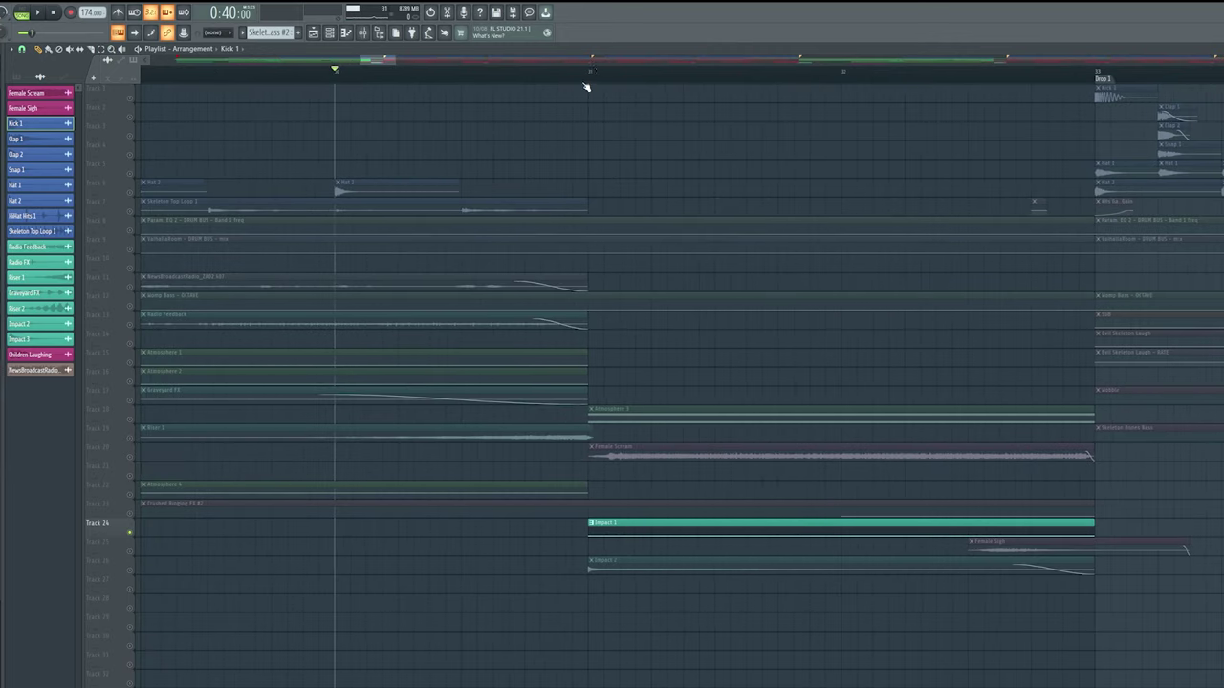
{"action": "scroll", "coordinate": [595, 357], "scroll_direction": "down", "scroll_amount": 3}
{"action": "key", "text": "space"}
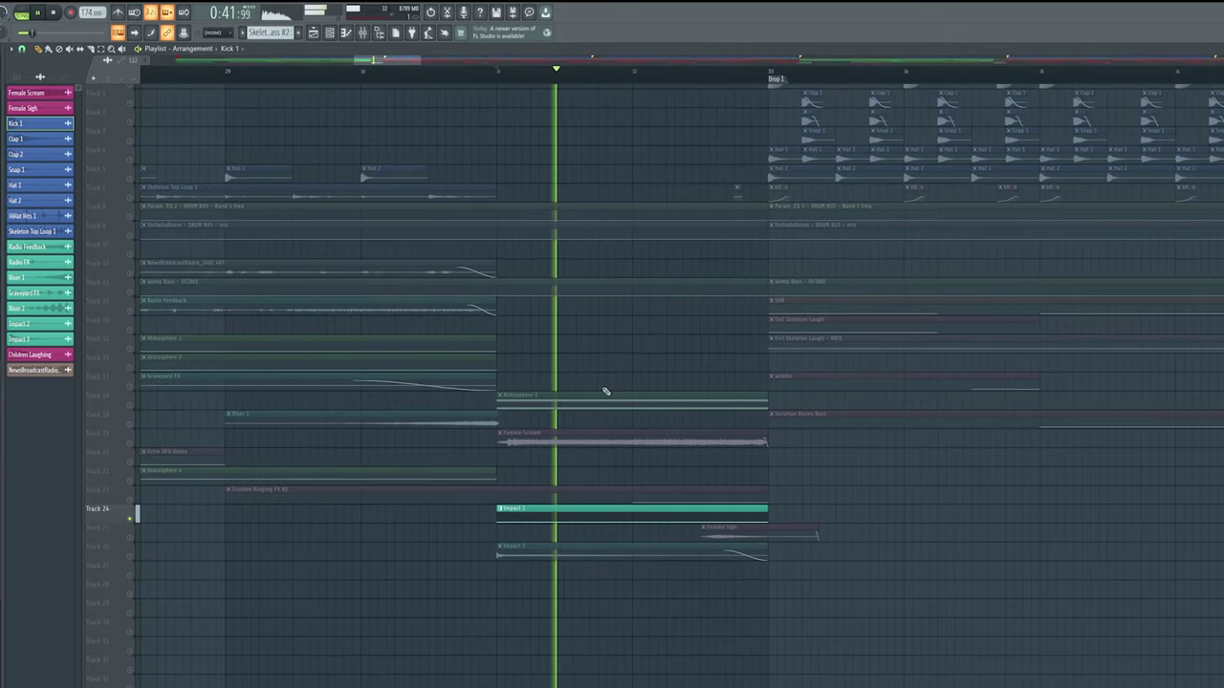
{"action": "key", "text": "space"}
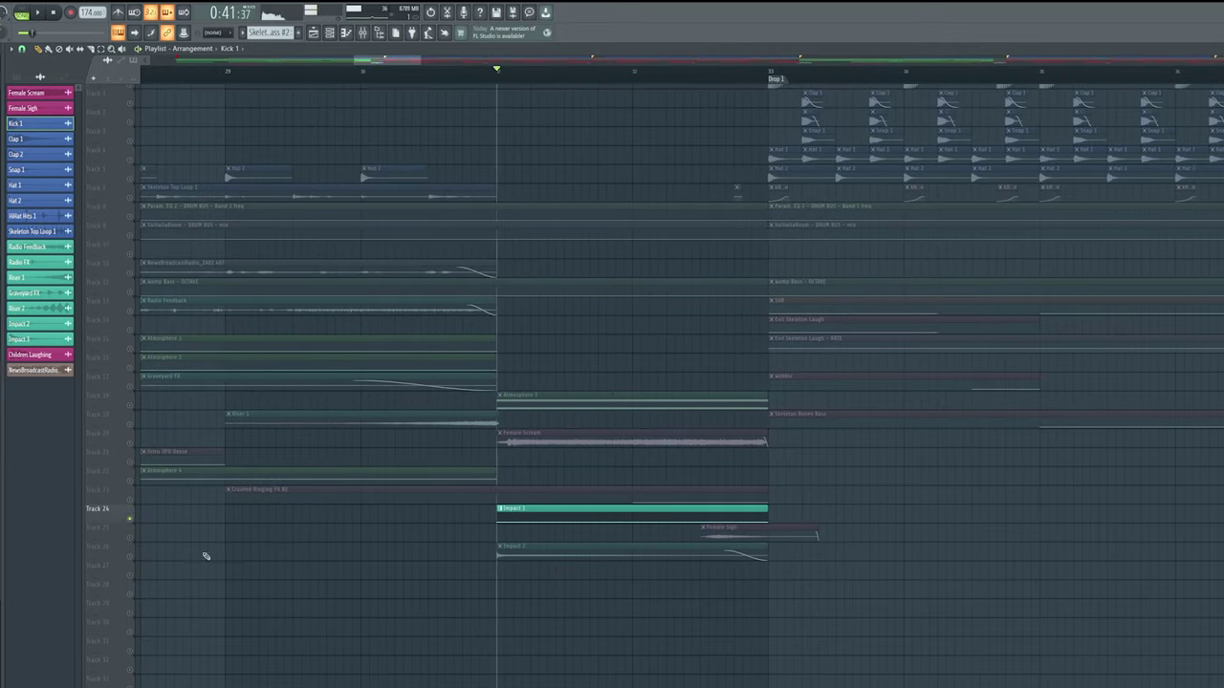
Isolate track 26 and play its Impact 2 clip from bar 31
{"action": "right_click", "coordinate": [131, 558]}
{"action": "left_click_drag", "start_coordinate": [577, 575], "coordinate": [484, 517]}
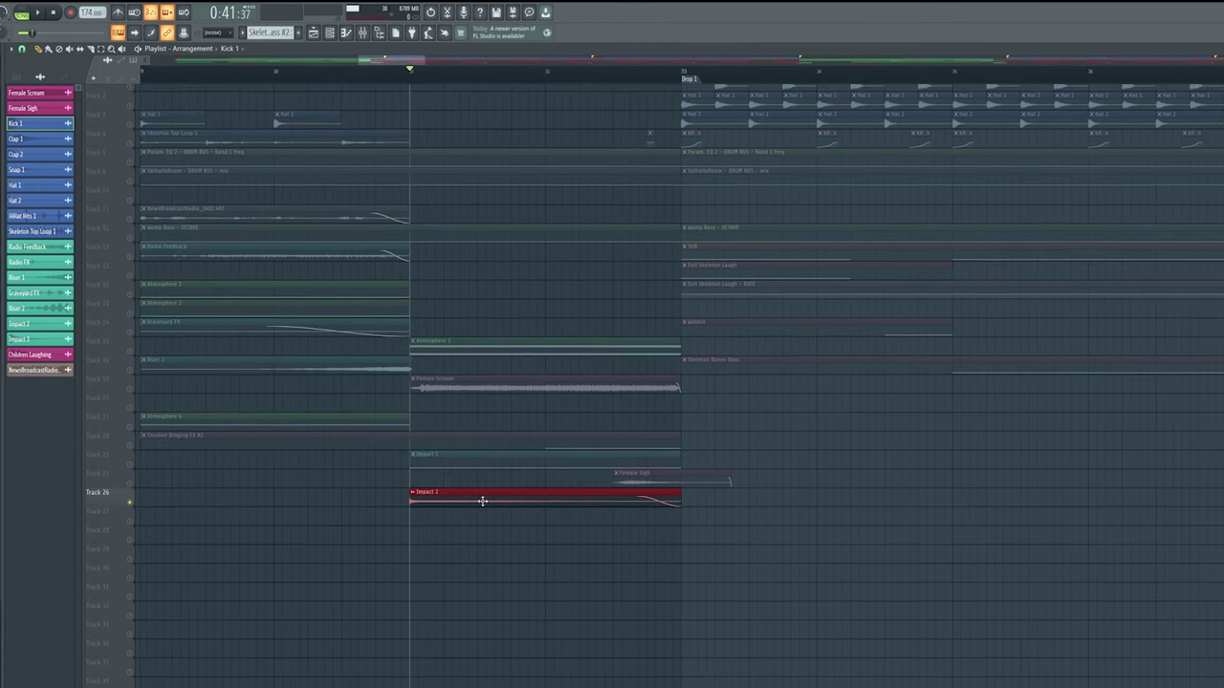
{"action": "left_click_drag", "start_coordinate": [559, 576], "coordinate": [587, 600]}
{"action": "key", "text": "space"}
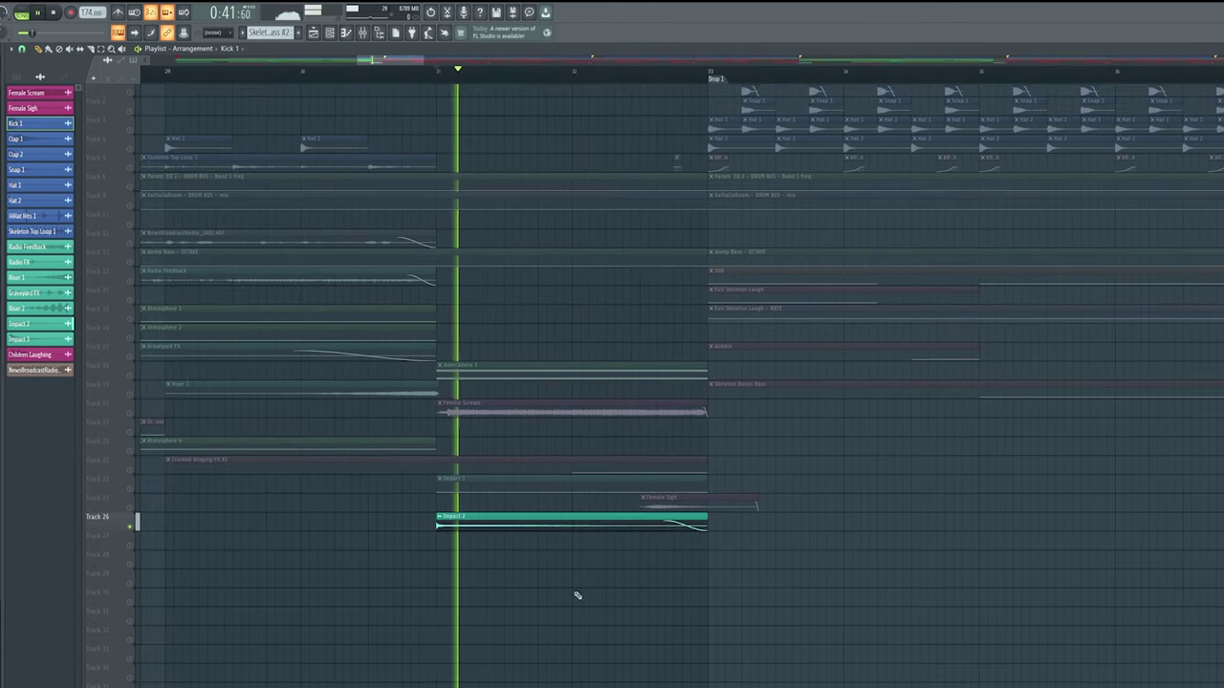
{"action": "key", "text": "space"}
Add track 24 to the isolated track 26 and play both impact layers together from bar 31
{"action": "left_click", "coordinate": [131, 484]}
{"action": "key", "text": "space"}
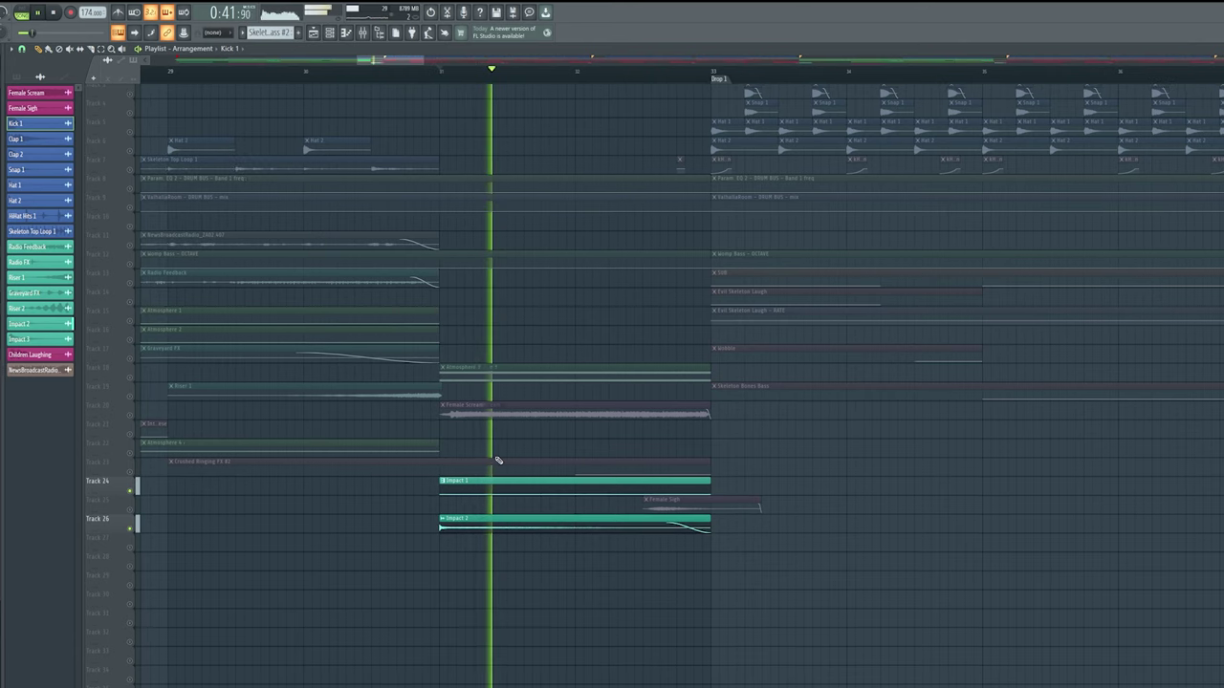
{"action": "key", "text": "space"}
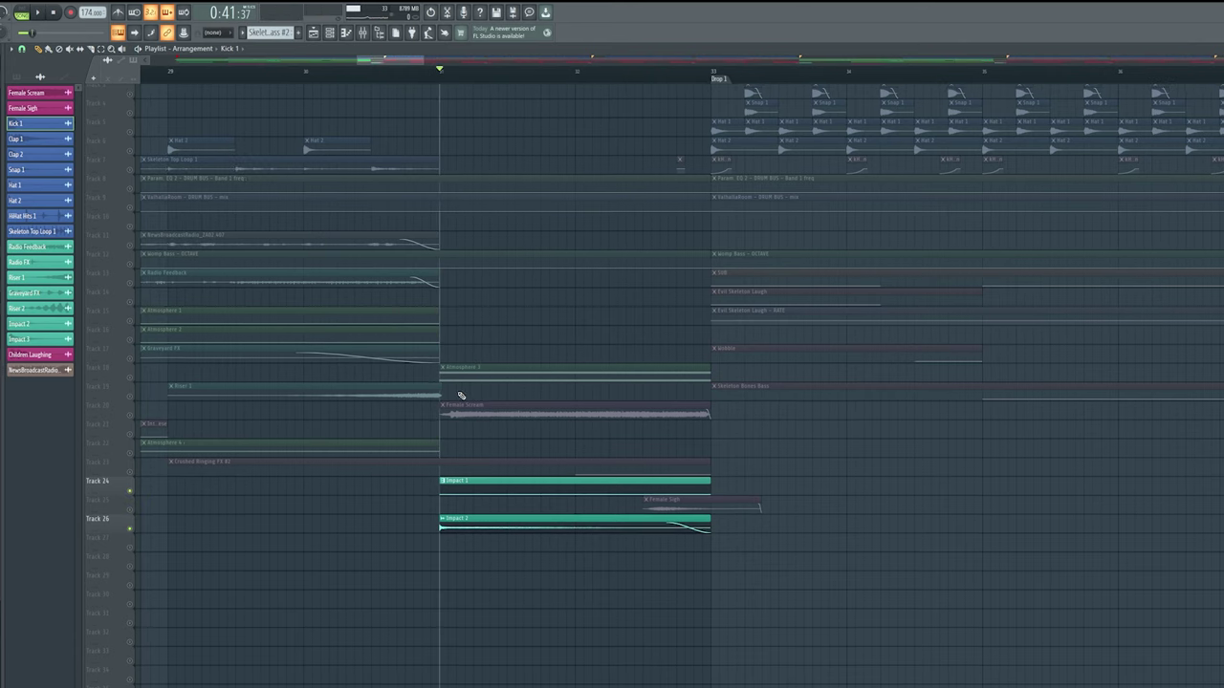
Isolate track 18 and play its Atmosphere 3 clip from bar 31
{"action": "mouse_move", "coordinate": [470, 402]}
{"action": "left_mouse_down"}
{"action": "mouse_move", "coordinate": [419, 430]}
{"action": "mouse_move", "coordinate": [491, 406]}
{"action": "left_mouse_up"}
{"action": "right_click", "coordinate": [130, 411]}
{"action": "left_click", "coordinate": [534, 422], "text": "ctrl"}
{"action": "left_click_drag", "start_coordinate": [521, 343], "coordinate": [498, 332]}
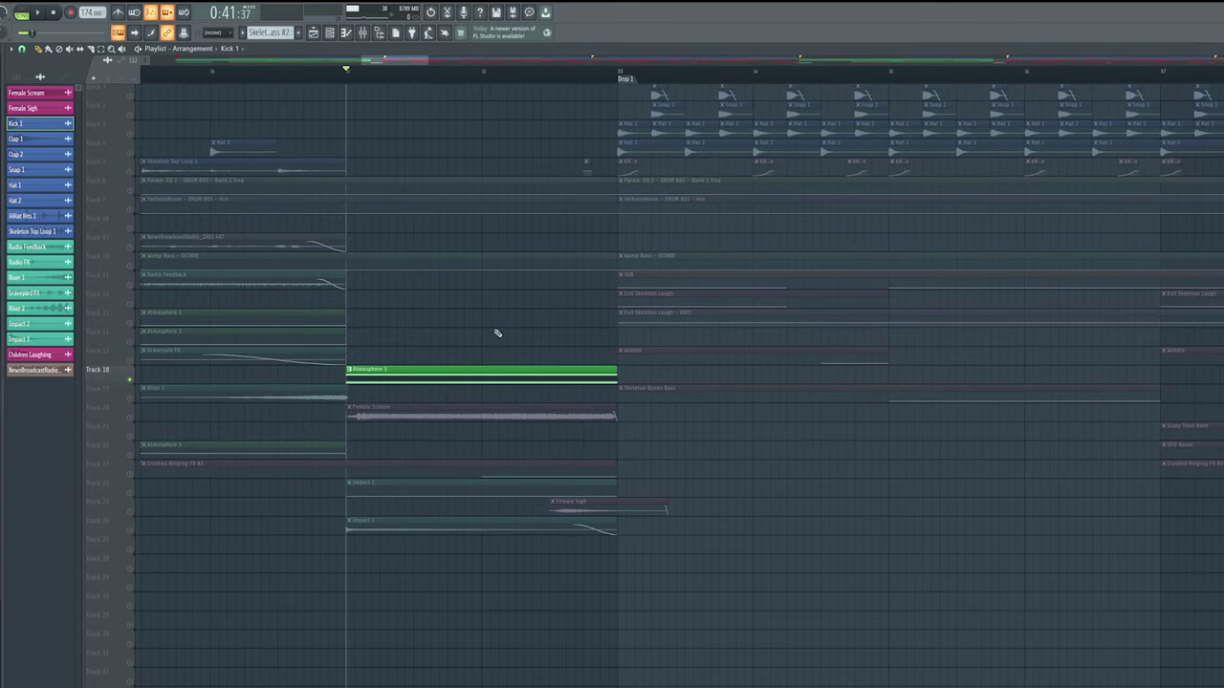
{"action": "key", "text": "space"}
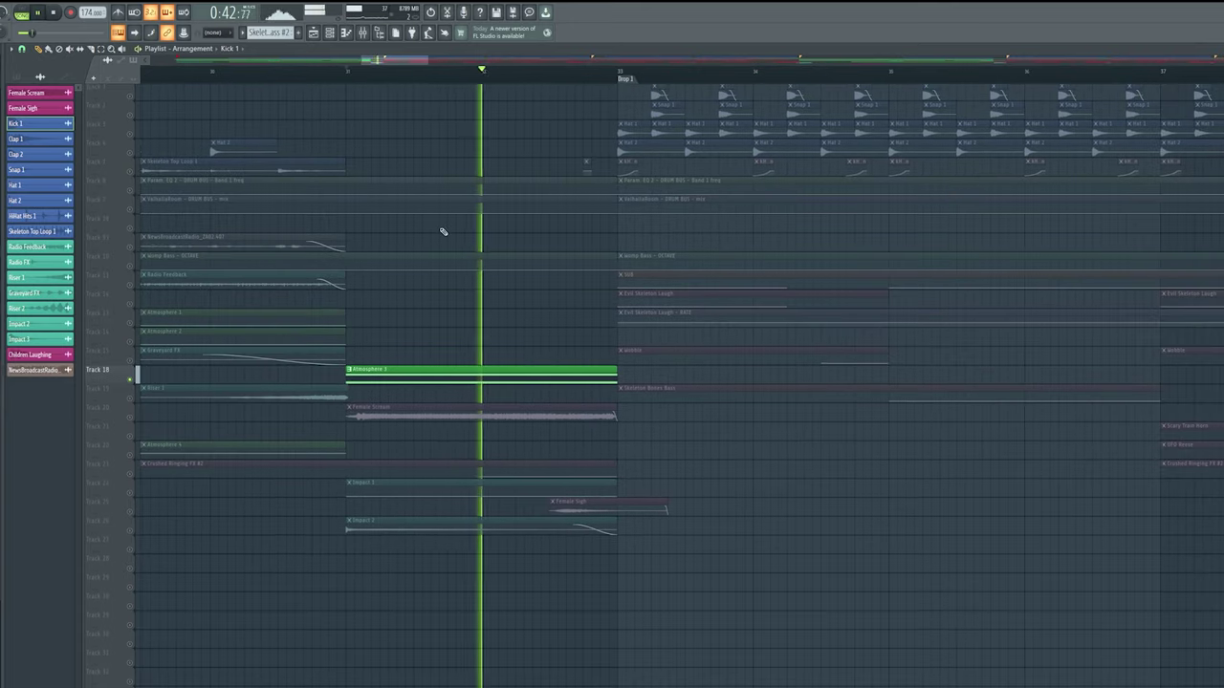
{"action": "key", "text": "space"}
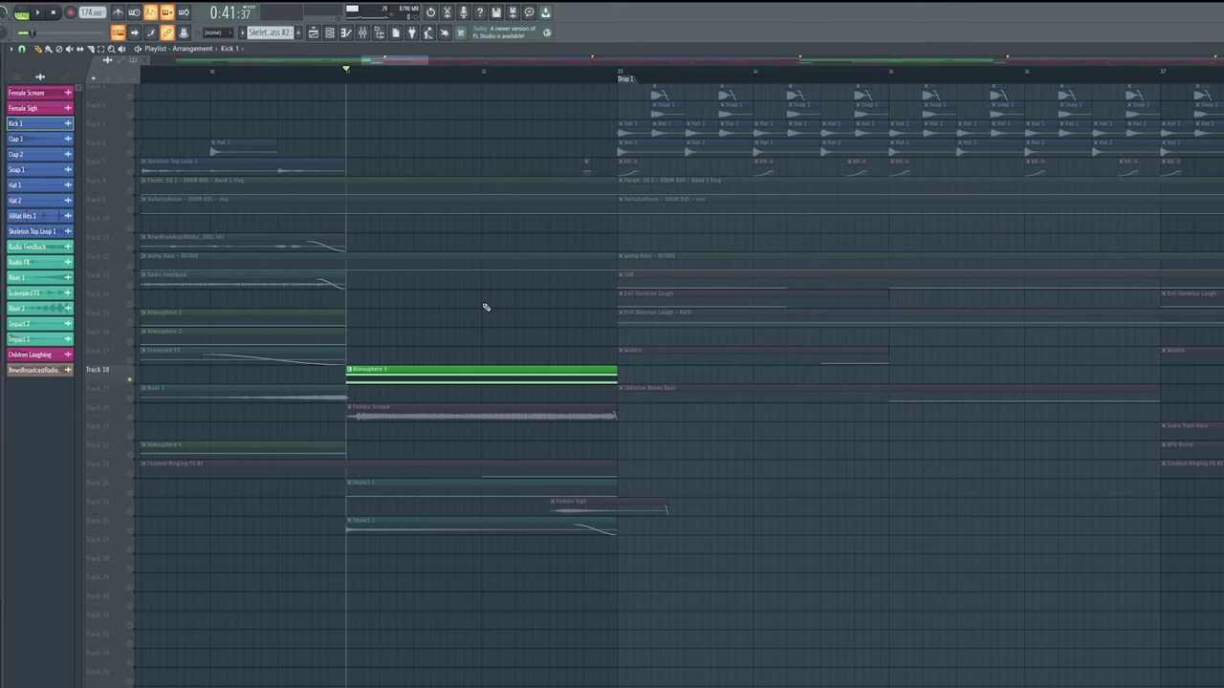
Isolate track 23 and examine the placement of its Crushed Ringing FX #2 clips around the start of Drop 1
{"action": "left_click", "coordinate": [169, 467]}
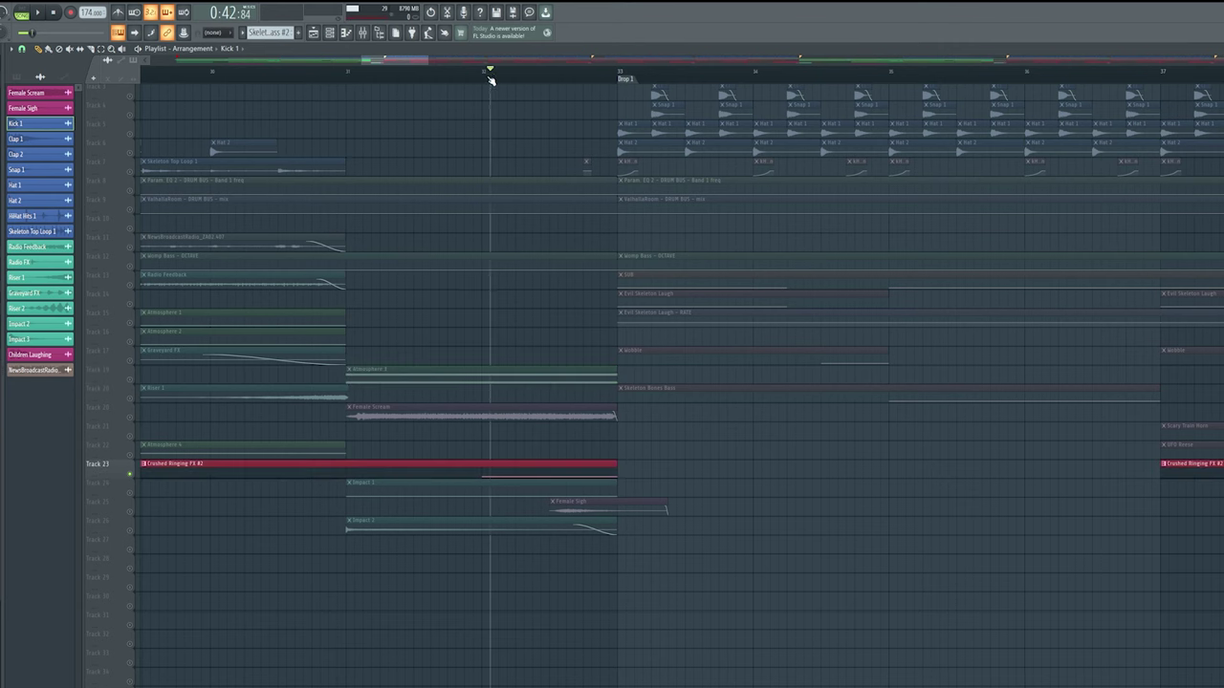
{"action": "scroll", "coordinate": [484, 81], "scroll_direction": "down", "scroll_amount": 4}
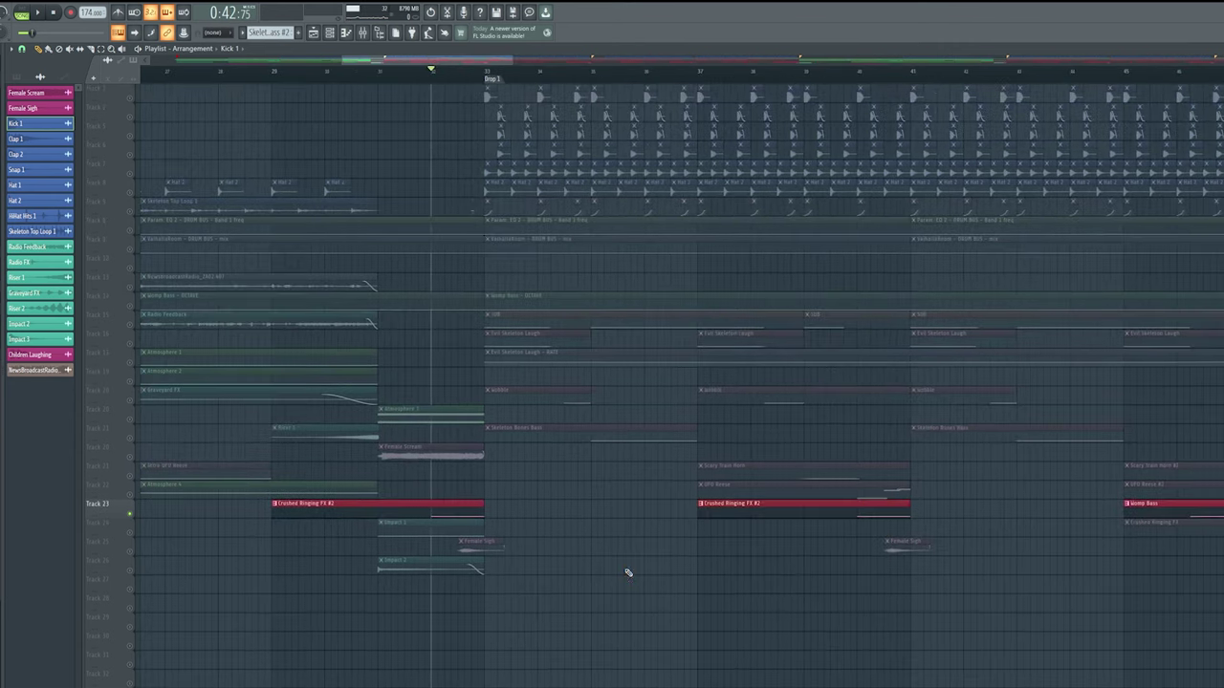
{"action": "scroll", "coordinate": [615, 567], "scroll_direction": "up", "scroll_amount": 5}
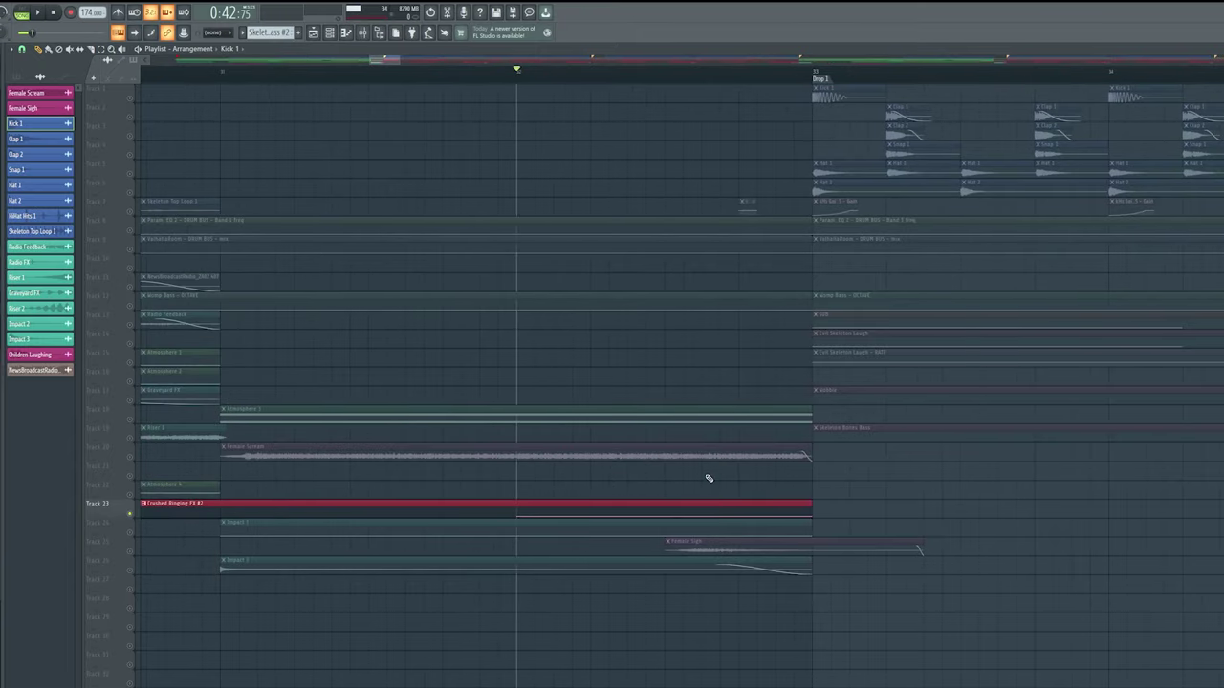
{"action": "scroll", "coordinate": [736, 471], "scroll_direction": "down", "scroll_amount": 3}
{"action": "scroll", "coordinate": [669, 478], "scroll_direction": "right", "scroll_amount": 2}
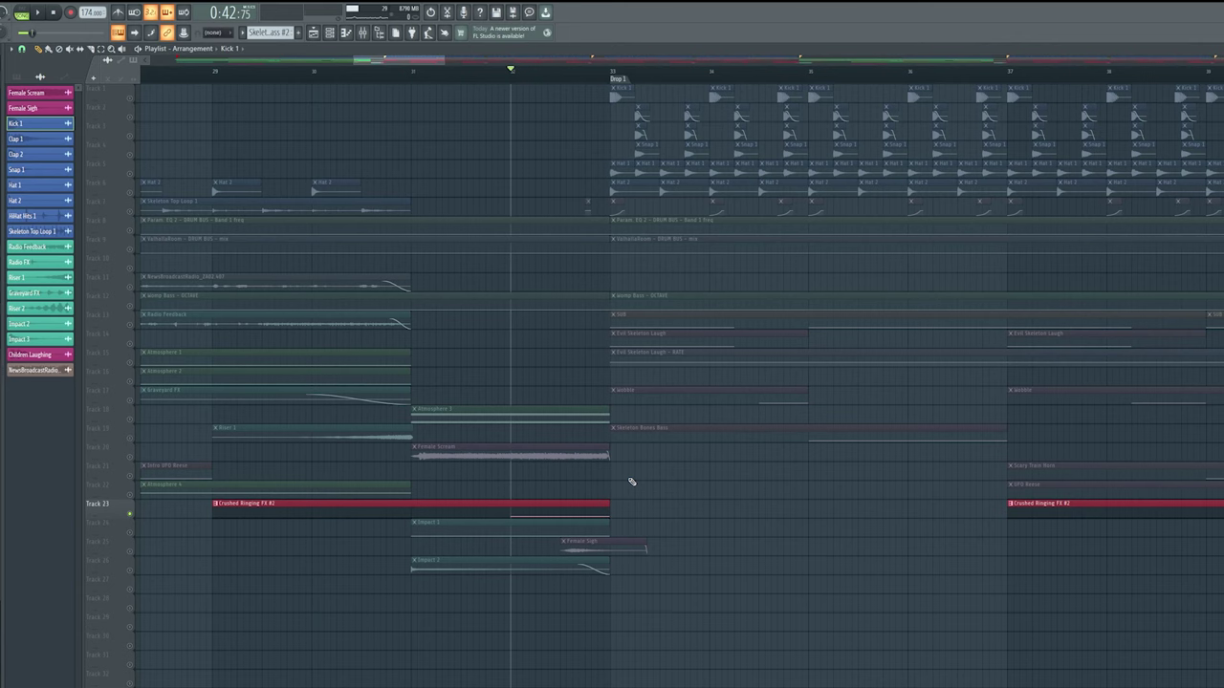
Isolate track 25, examine the placement of its Female Sigh clips and play the one leading into Drop 1
{"action": "right_click", "coordinate": [131, 551]}
{"action": "scroll", "coordinate": [764, 421], "scroll_direction": "down", "scroll_amount": 4}
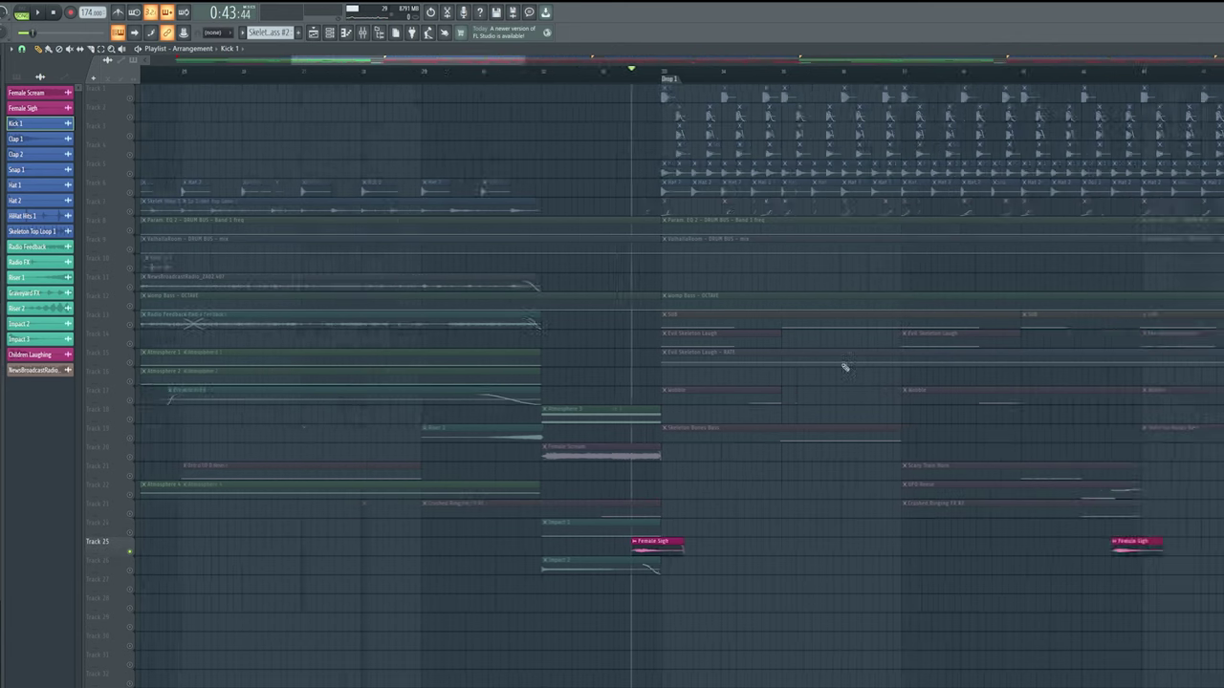
{"action": "left_click_drag", "start_coordinate": [1026, 503], "coordinate": [1133, 554]}
{"action": "scroll", "coordinate": [779, 542], "scroll_direction": "down", "scroll_amount": 1}
{"action": "left_click_drag", "start_coordinate": [1220, 544], "coordinate": [672, 560]}
{"action": "left_click_drag", "start_coordinate": [753, 587], "coordinate": [595, 547]}
{"action": "scroll", "coordinate": [594, 547], "scroll_direction": "up", "scroll_amount": 3}
{"action": "key", "text": "space"}
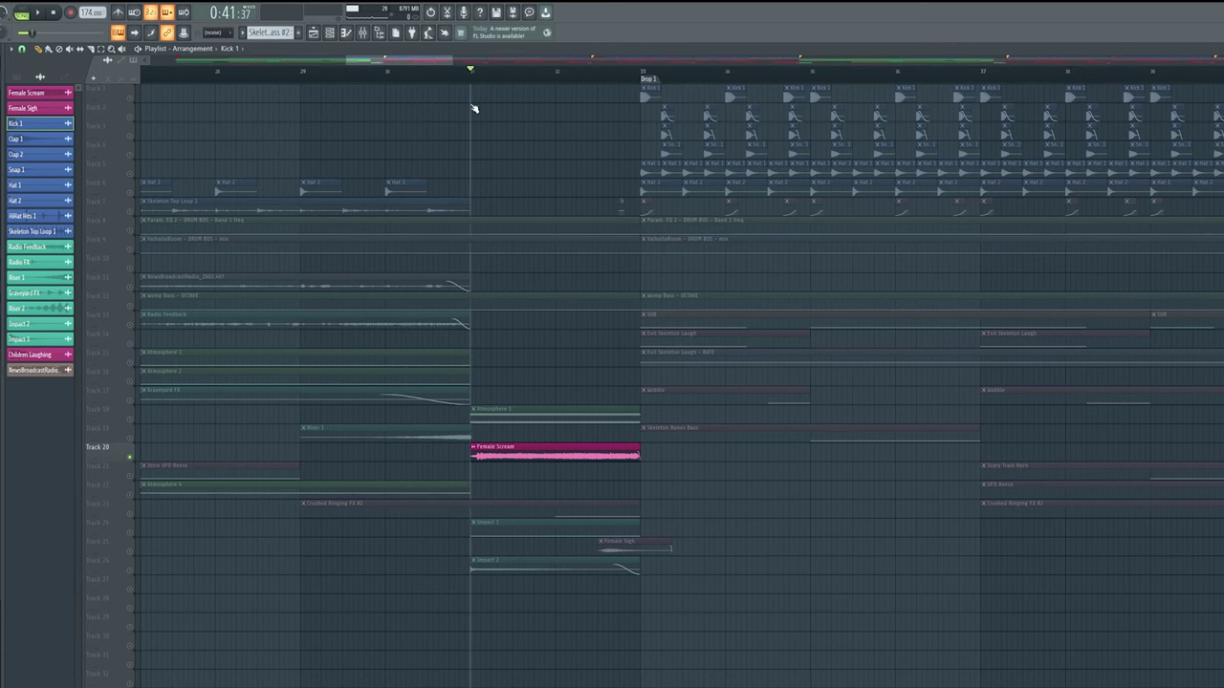
Isolate track 20 and play its Female Scream clip from bar 31
{"action": "scroll", "coordinate": [619, 449], "scroll_direction": "up", "scroll_amount": 3}
{"action": "scroll", "coordinate": [626, 481], "scroll_direction": "down", "scroll_amount": 3}
{"action": "left_click_drag", "start_coordinate": [604, 475], "coordinate": [572, 483]}
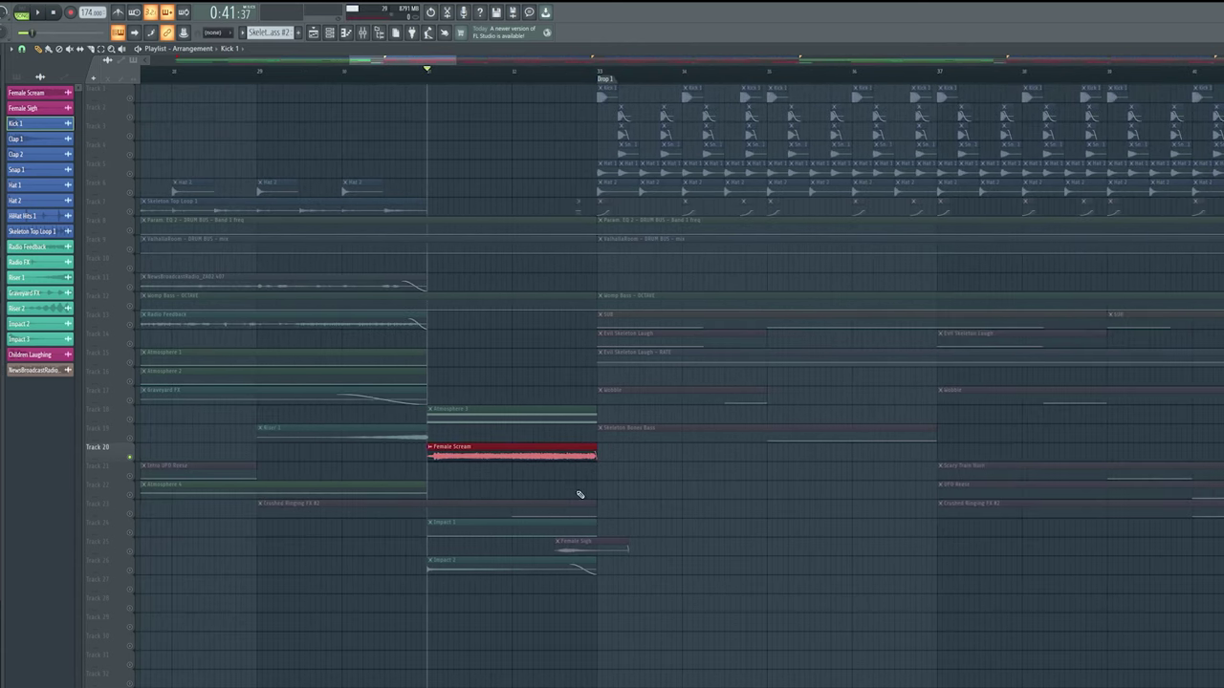
{"action": "key", "text": "space"}
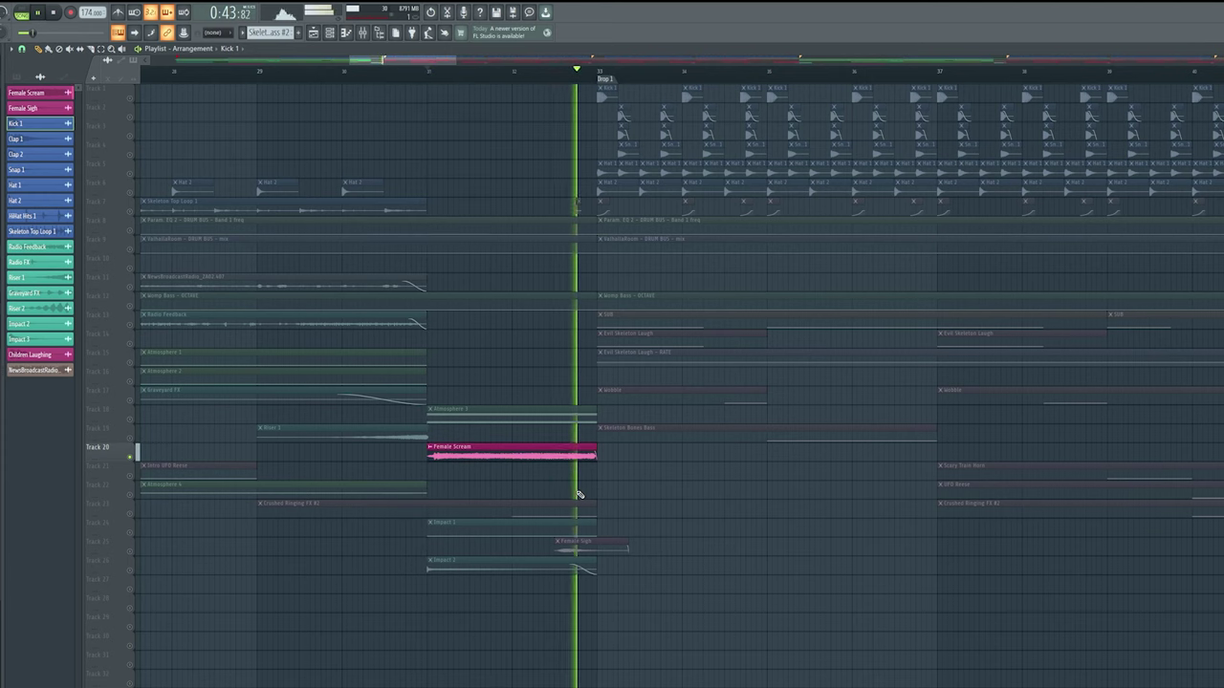
{"action": "key", "text": "space"}
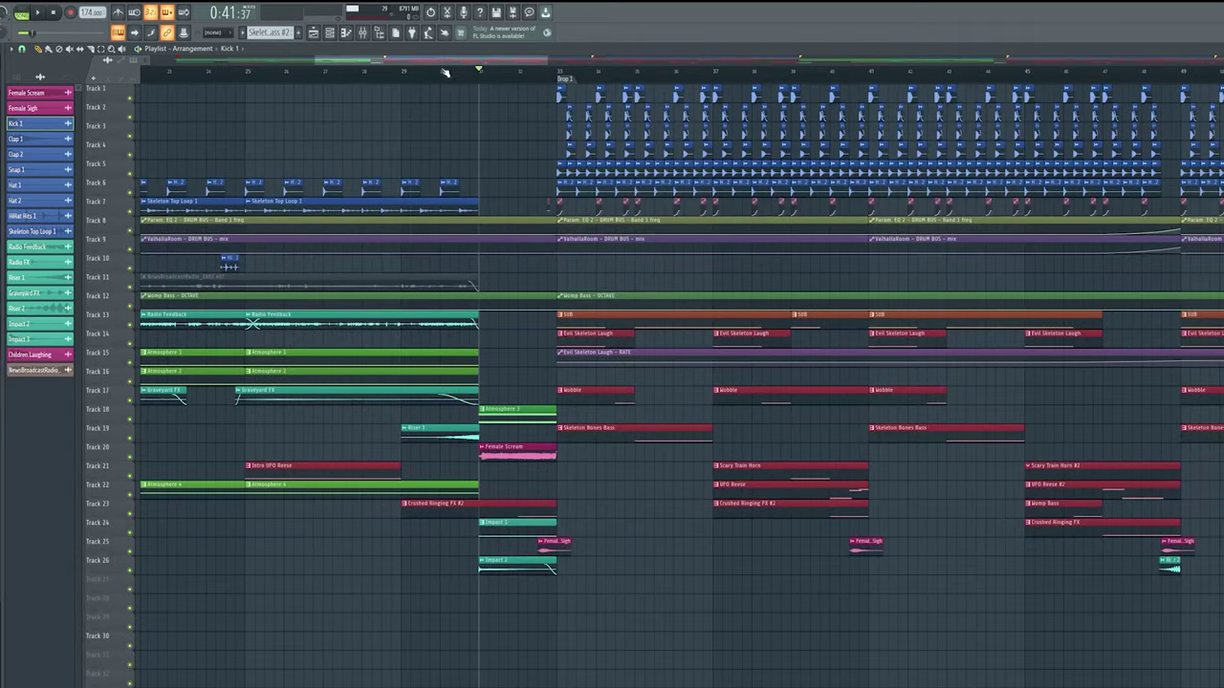
Restore all tracks and play the full mix from bar 29 through the pre-drop into Drop 1
{"action": "scroll", "coordinate": [465, 341], "scroll_direction": "down", "scroll_amount": 4}
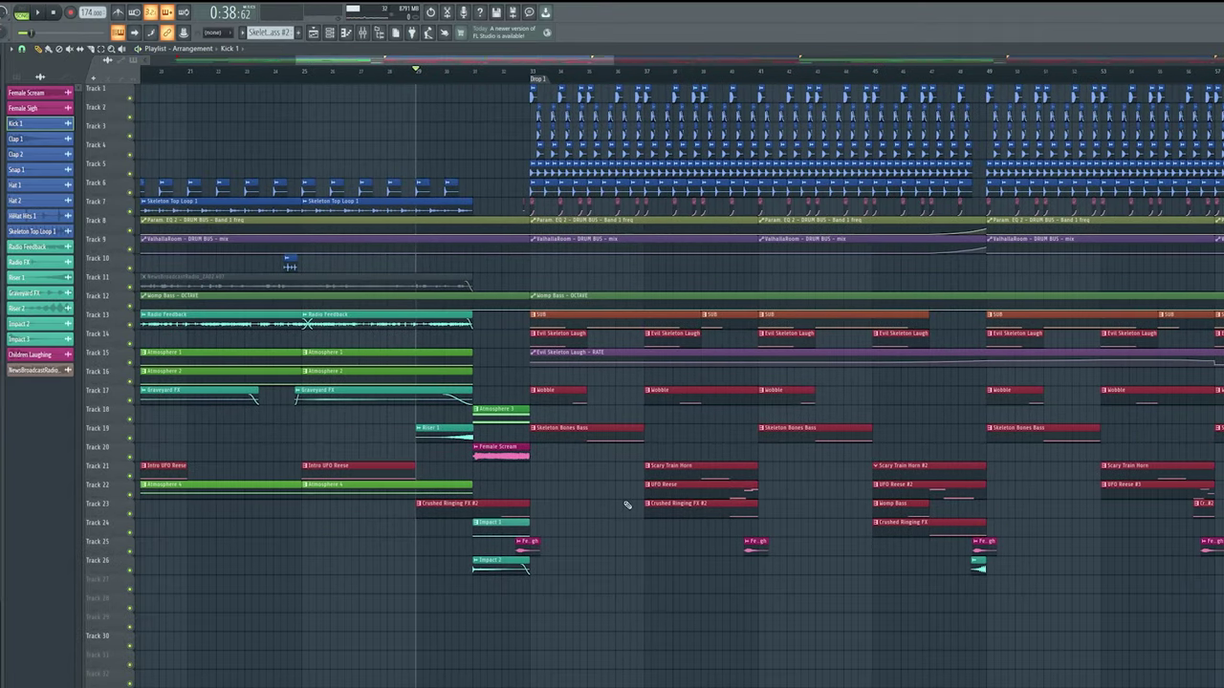
{"action": "key", "text": "space"}
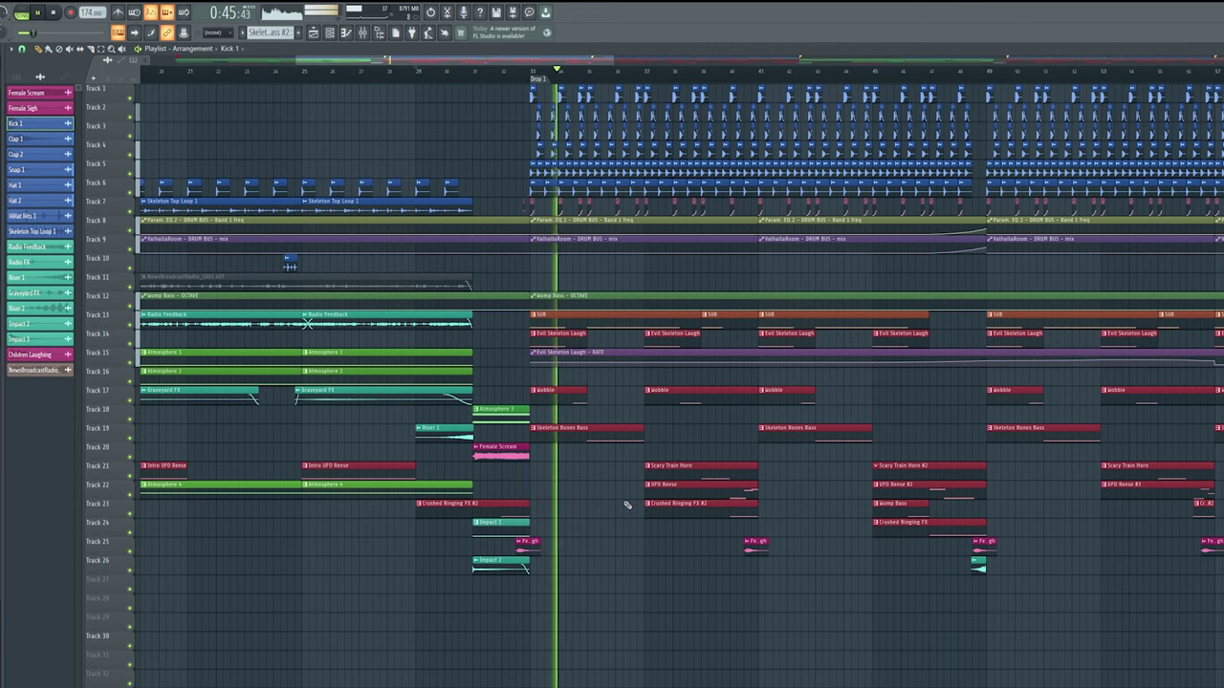
{"action": "key", "text": "space"}
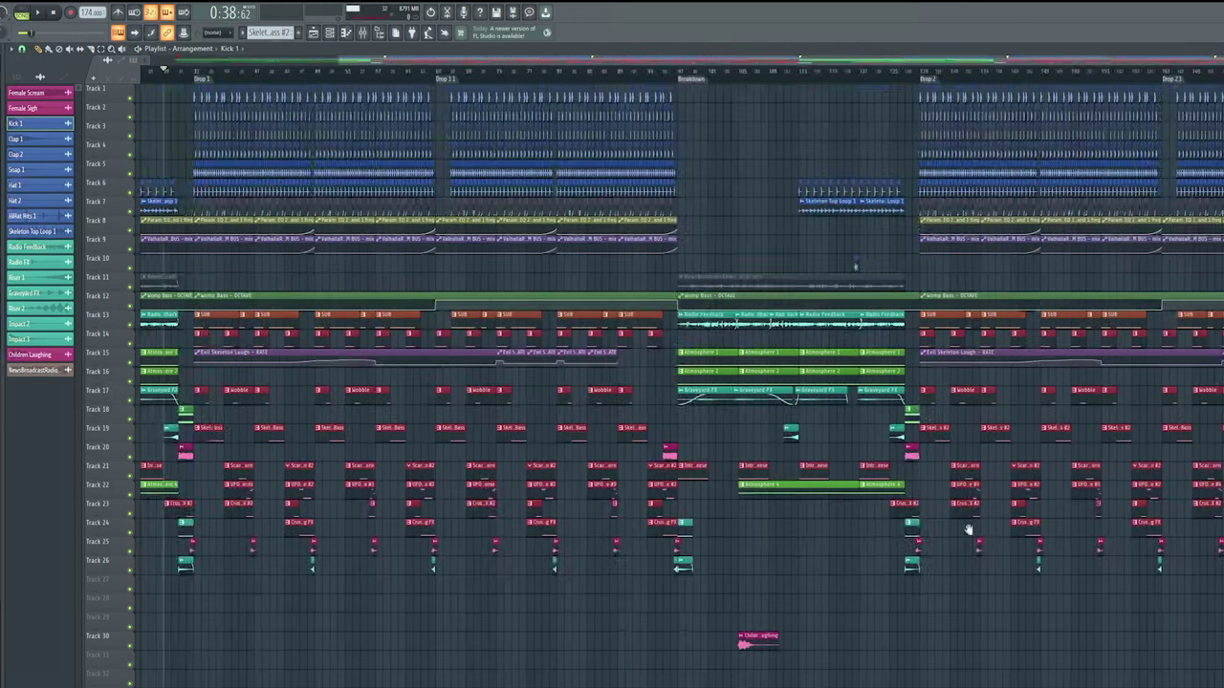
Review the breakdown and Drop 2 sections of the arrangement up to the transition before bar 145
{"action": "scroll", "coordinate": [967, 530], "scroll_direction": "up", "scroll_amount": 5}
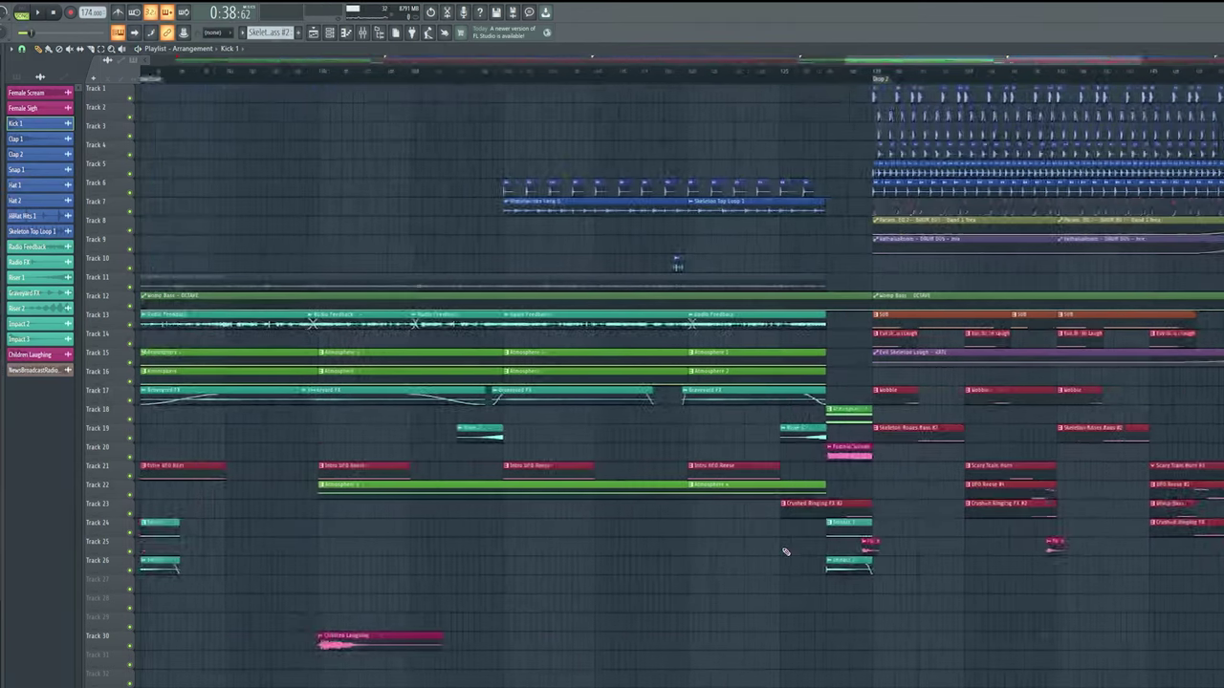
{"action": "scroll", "coordinate": [702, 606], "scroll_direction": "up", "scroll_amount": 3}
{"action": "scroll", "coordinate": [566, 468], "scroll_direction": "down", "scroll_amount": 3}
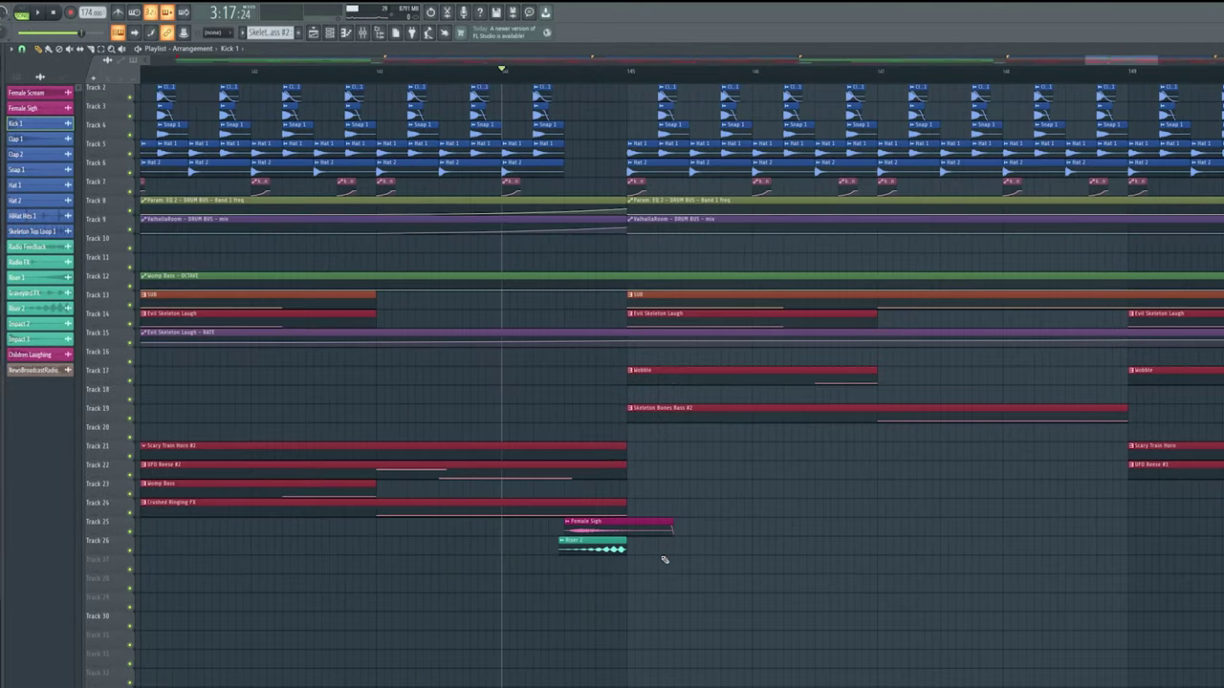
{"action": "scroll", "coordinate": [664, 560], "scroll_direction": "down", "scroll_amount": 8}
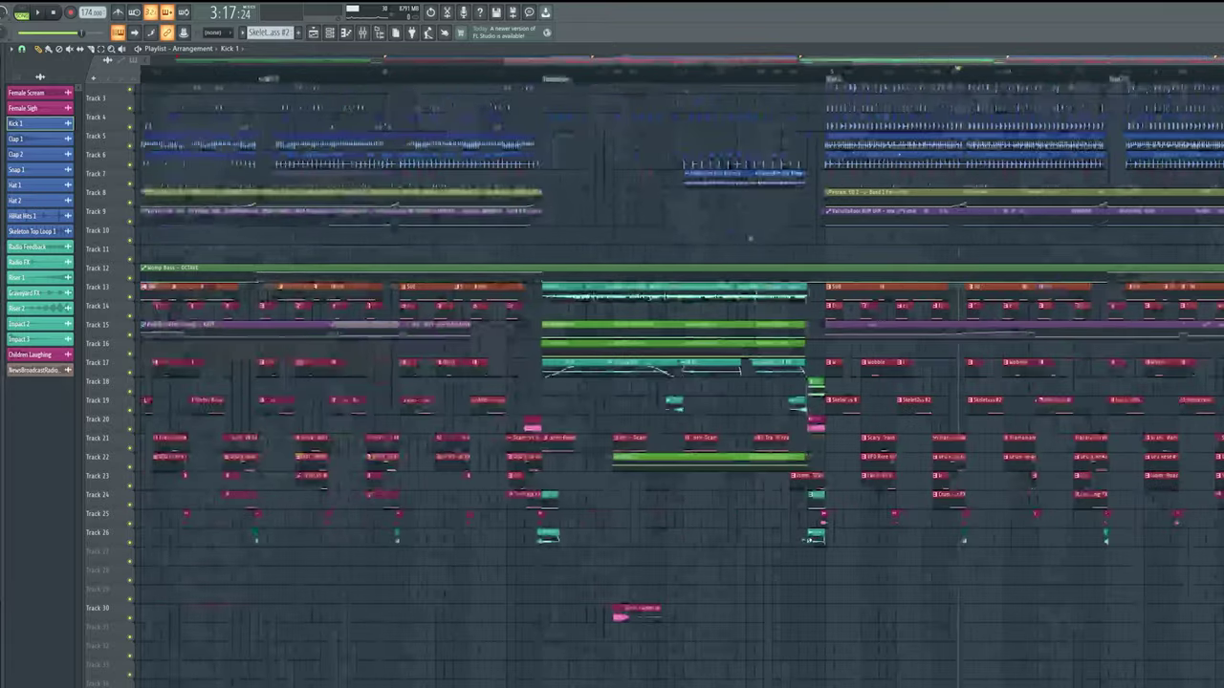
{"action": "scroll", "coordinate": [1121, 556], "scroll_direction": "up", "scroll_amount": 8}
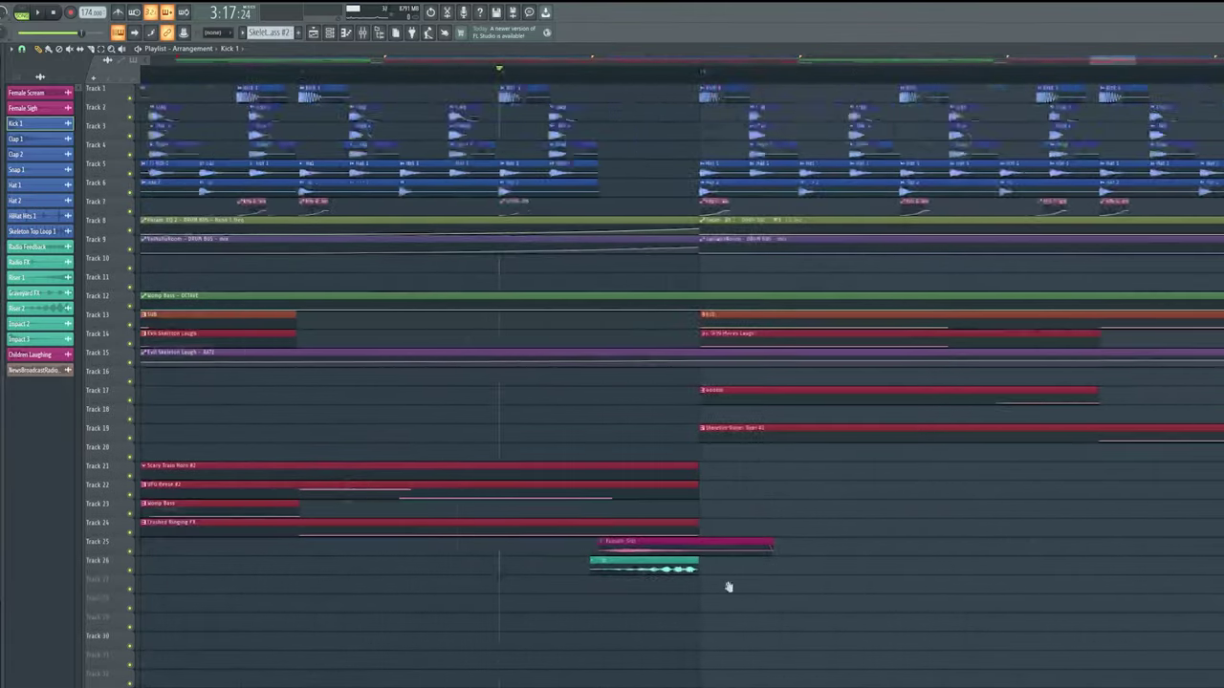
Examine the drum gap before bar 145 and the Female Sigh and Riser 2 clips on tracks 25 and 26
{"action": "left_click_drag", "start_coordinate": [771, 99], "coordinate": [622, 170]}
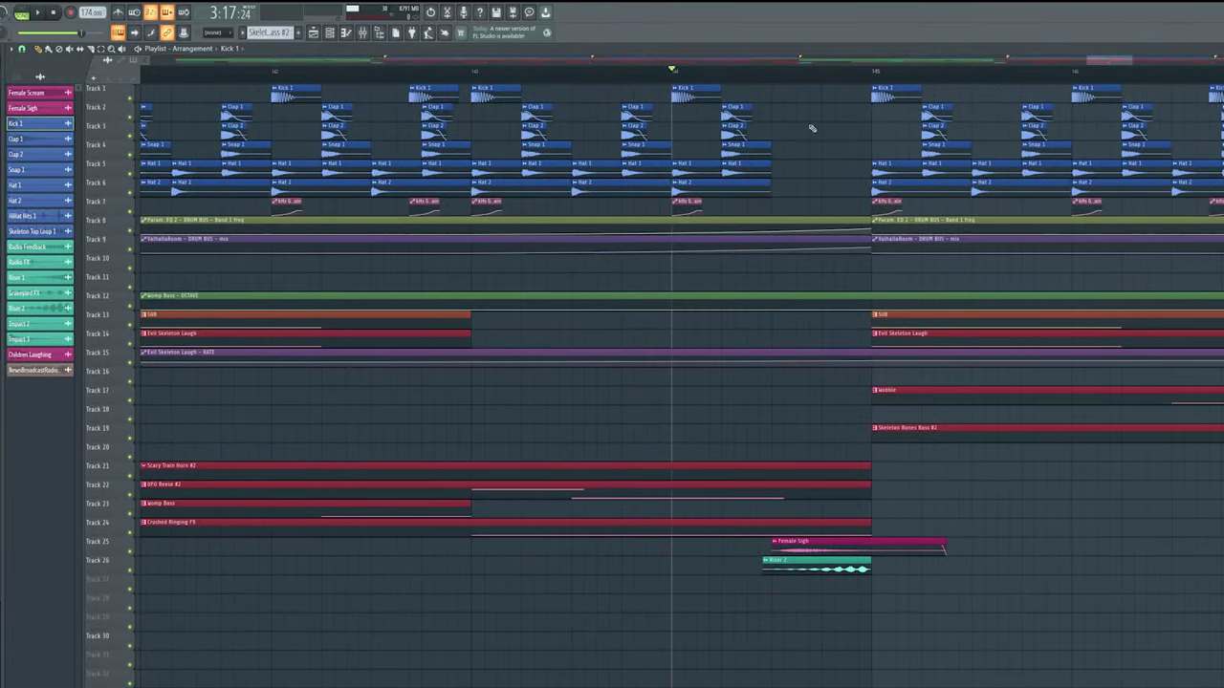
{"action": "left_click", "coordinate": [761, 566]}
{"action": "left_click", "coordinate": [772, 551]}
{"action": "left_click_drag", "start_coordinate": [744, 169], "coordinate": [646, 231]}
{"action": "left_click_drag", "start_coordinate": [624, 330], "coordinate": [525, 388]}
{"action": "scroll", "coordinate": [625, 382], "scroll_direction": "down", "scroll_amount": 3}
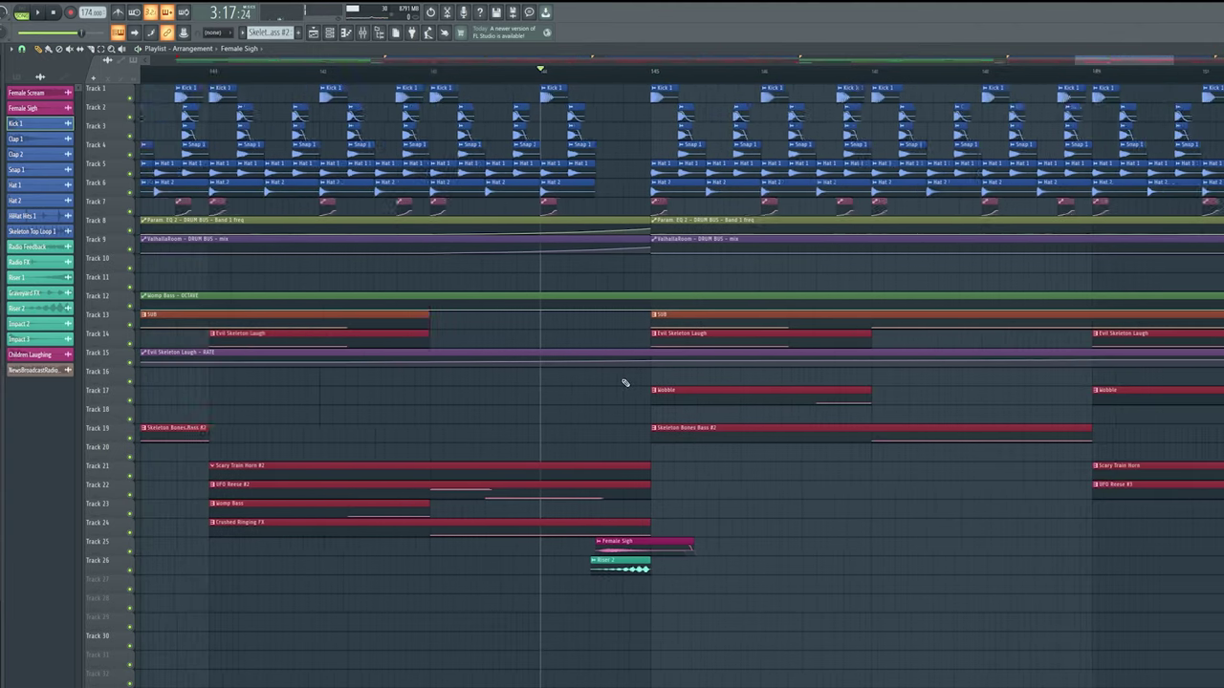
Play the Drop 2 transition from bar 144 through the drum gap into bar 145
{"action": "scroll", "coordinate": [624, 383], "scroll_direction": "down", "scroll_amount": 1}
{"action": "key", "text": "space"}
{"action": "scroll", "coordinate": [624, 382], "scroll_direction": "down", "scroll_amount": 3}
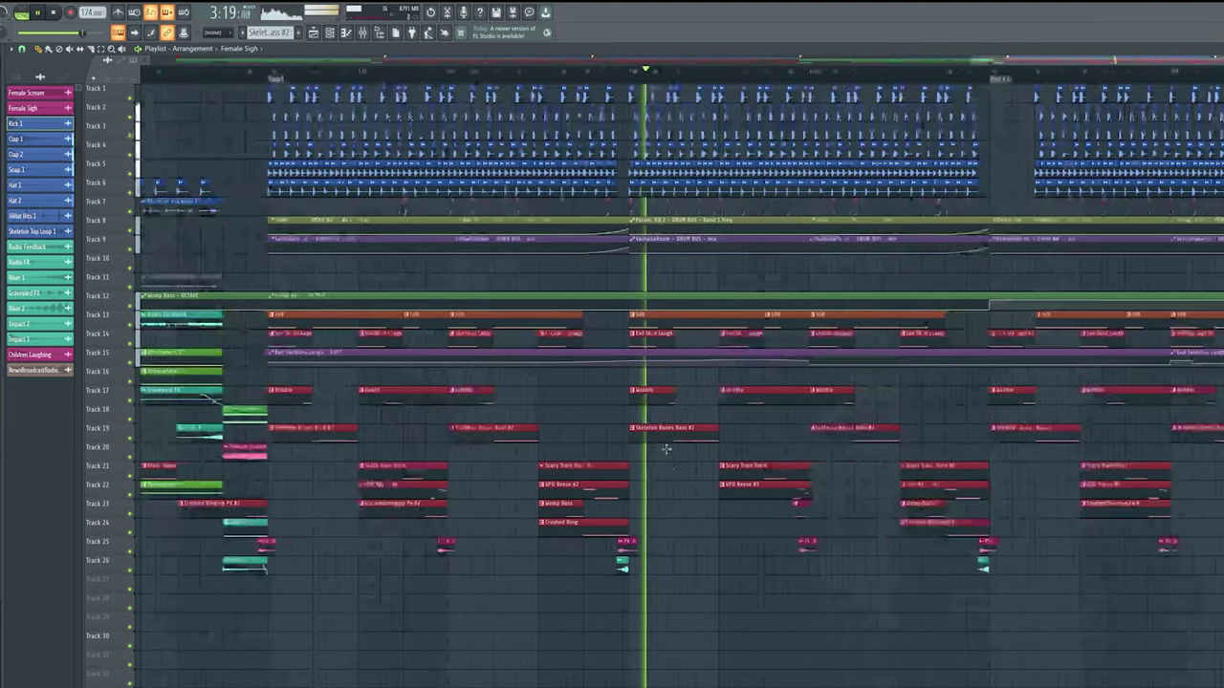
{"action": "key", "text": "space"}
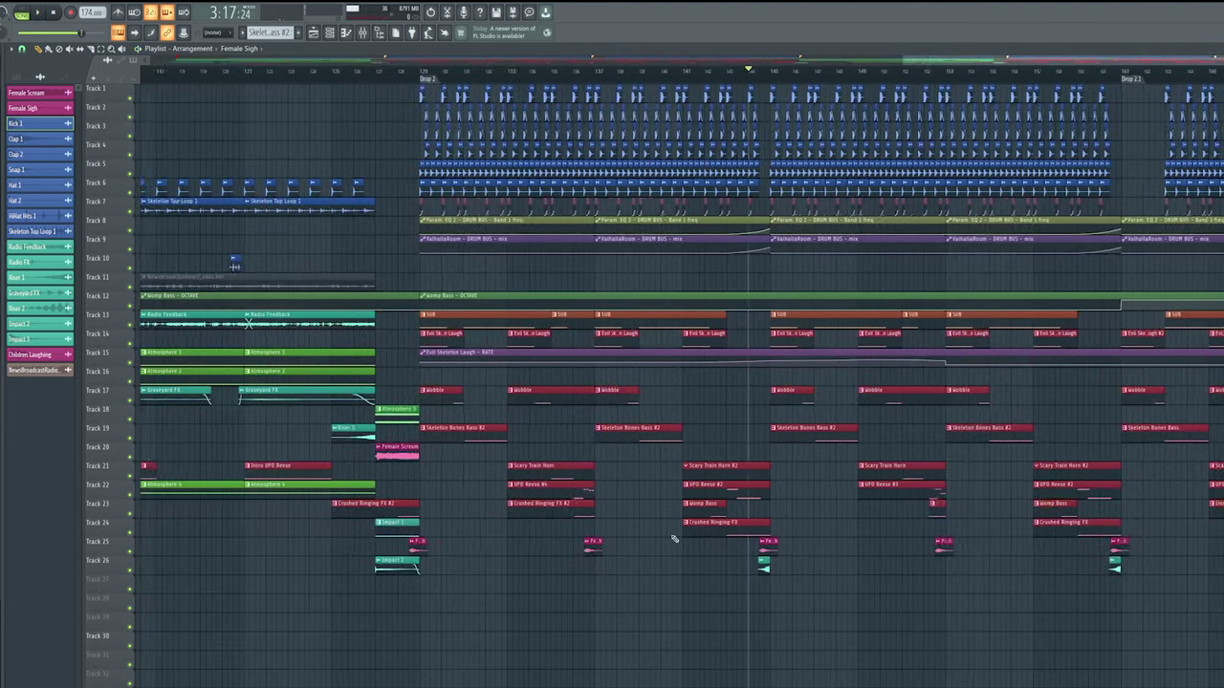
Examine the ValhallaVintageVerb and Fruity parametric EQ 2 settings on the Female Scream mixer track
{"action": "scroll", "coordinate": [675, 535], "scroll_direction": "down", "scroll_amount": 5}
{"action": "scroll", "coordinate": [869, 483], "scroll_direction": "down", "scroll_amount": 3}
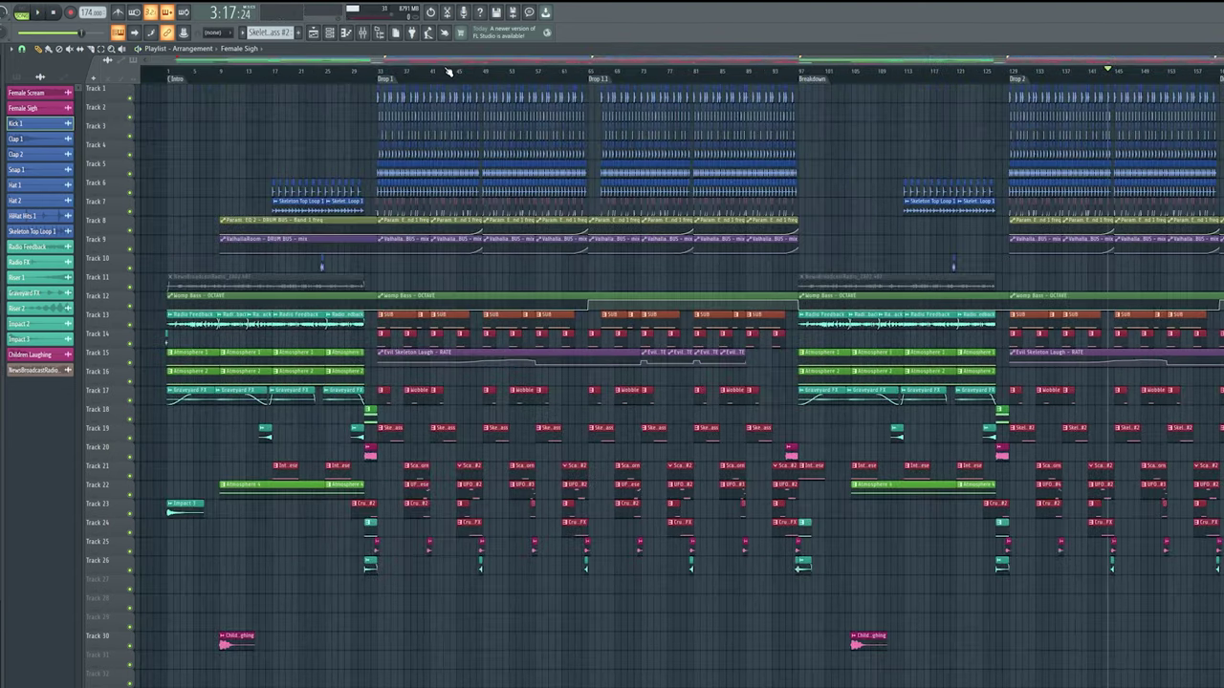
{"action": "left_click", "coordinate": [364, 34]}
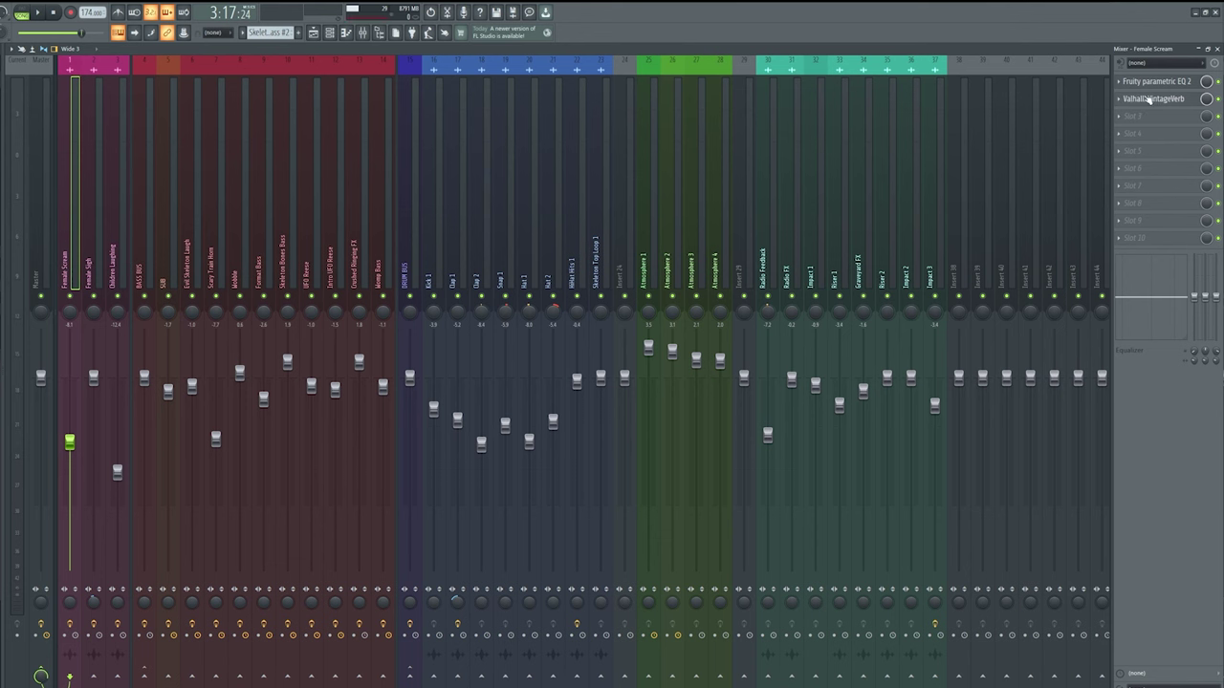
{"action": "left_click", "coordinate": [1149, 100]}
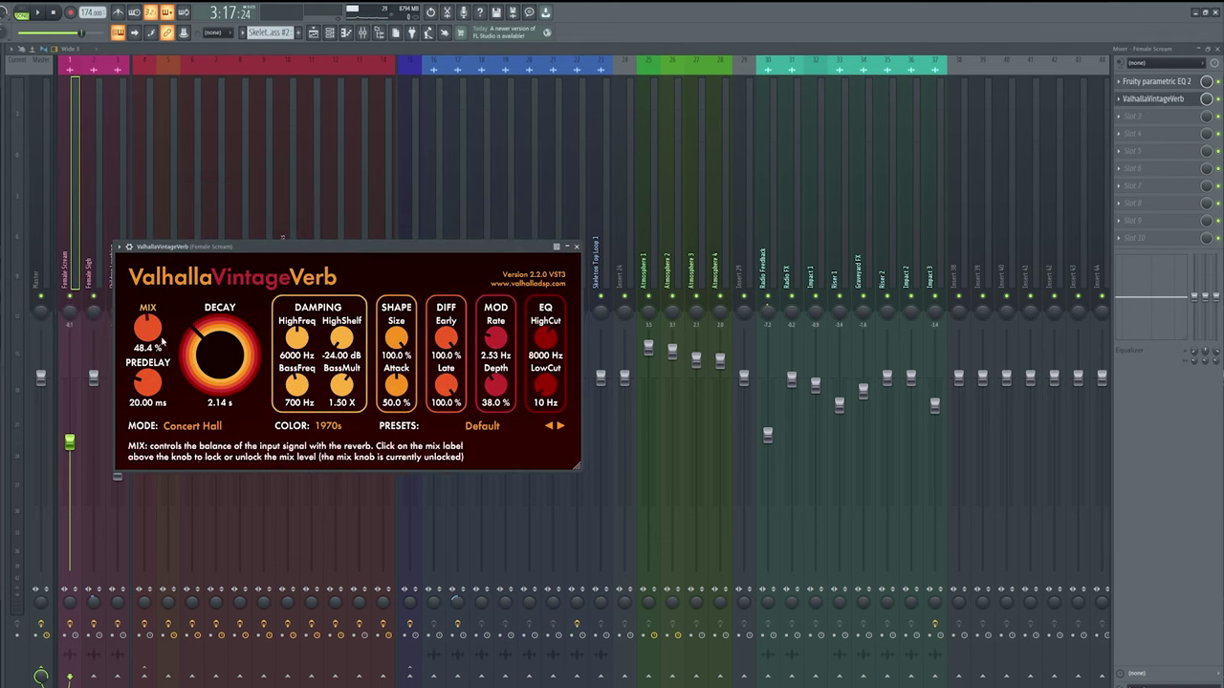
{"action": "left_click", "coordinate": [576, 247]}
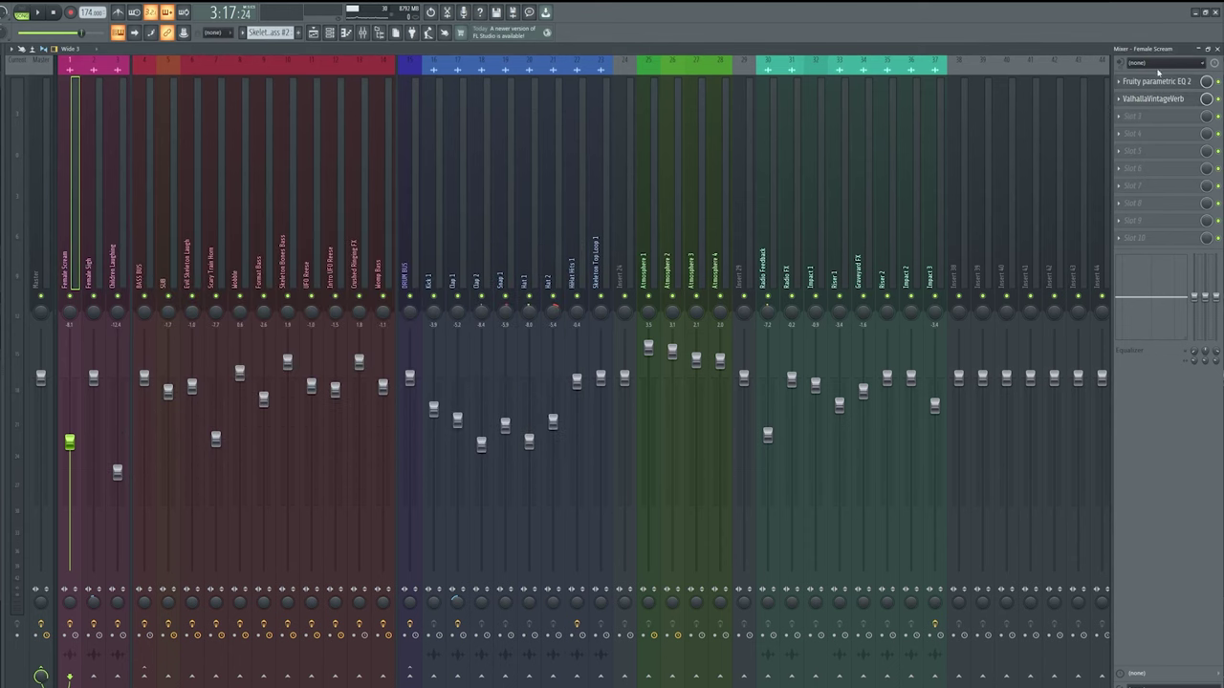
{"action": "left_click", "coordinate": [1157, 81]}
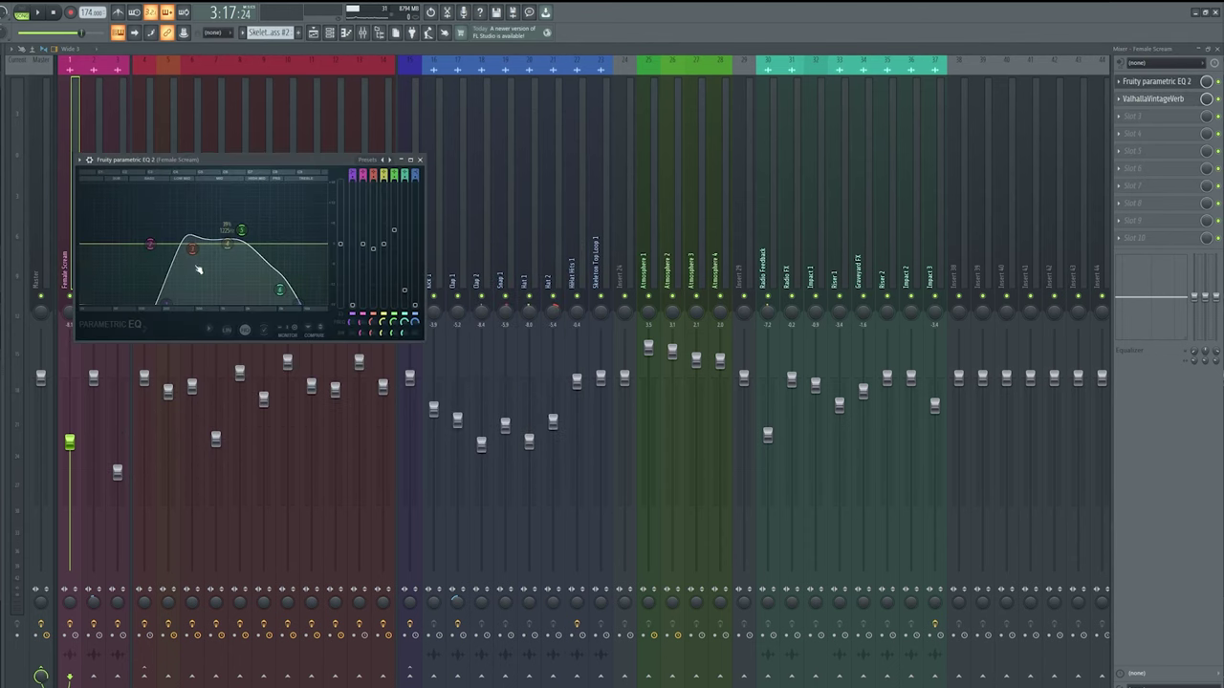
Examine the ValhallaVintageVerb and H-Delay Stereo settings on the Female Sigh mixer track
{"action": "left_click", "coordinate": [419, 160]}
{"action": "left_click", "coordinate": [97, 275]}
{"action": "left_click", "coordinate": [1153, 81]}
{"action": "left_click", "coordinate": [1153, 82]}
{"action": "left_click", "coordinate": [1154, 100]}
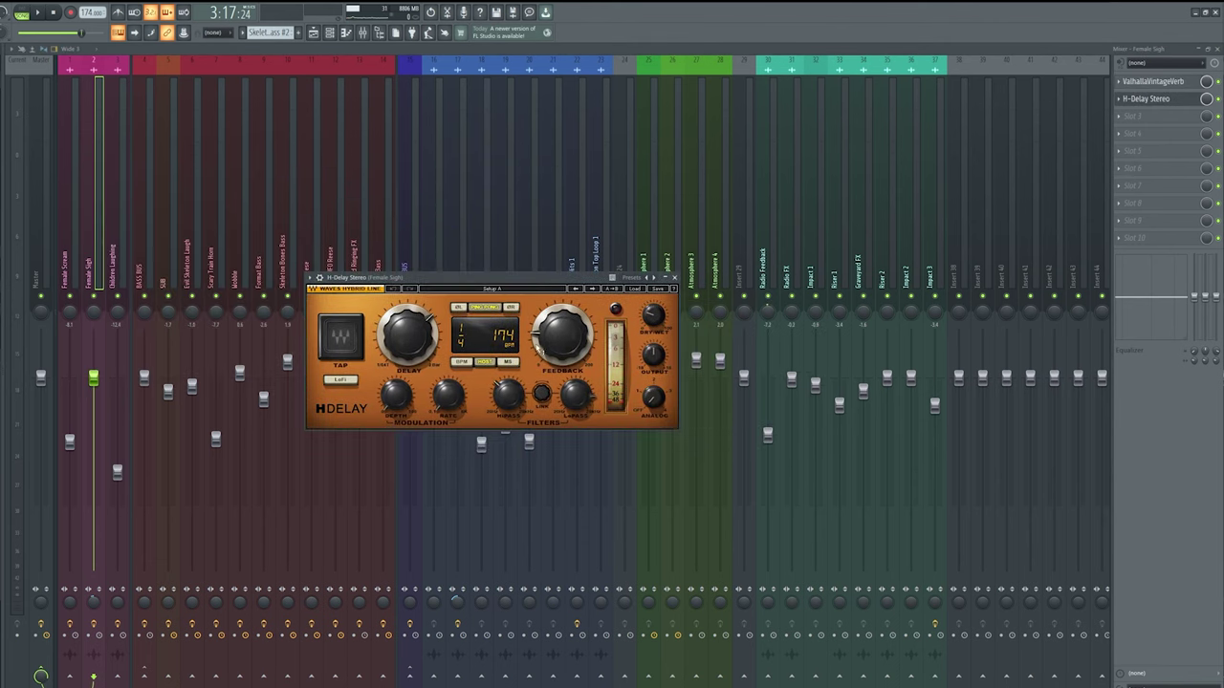
{"action": "left_click", "coordinate": [673, 277]}
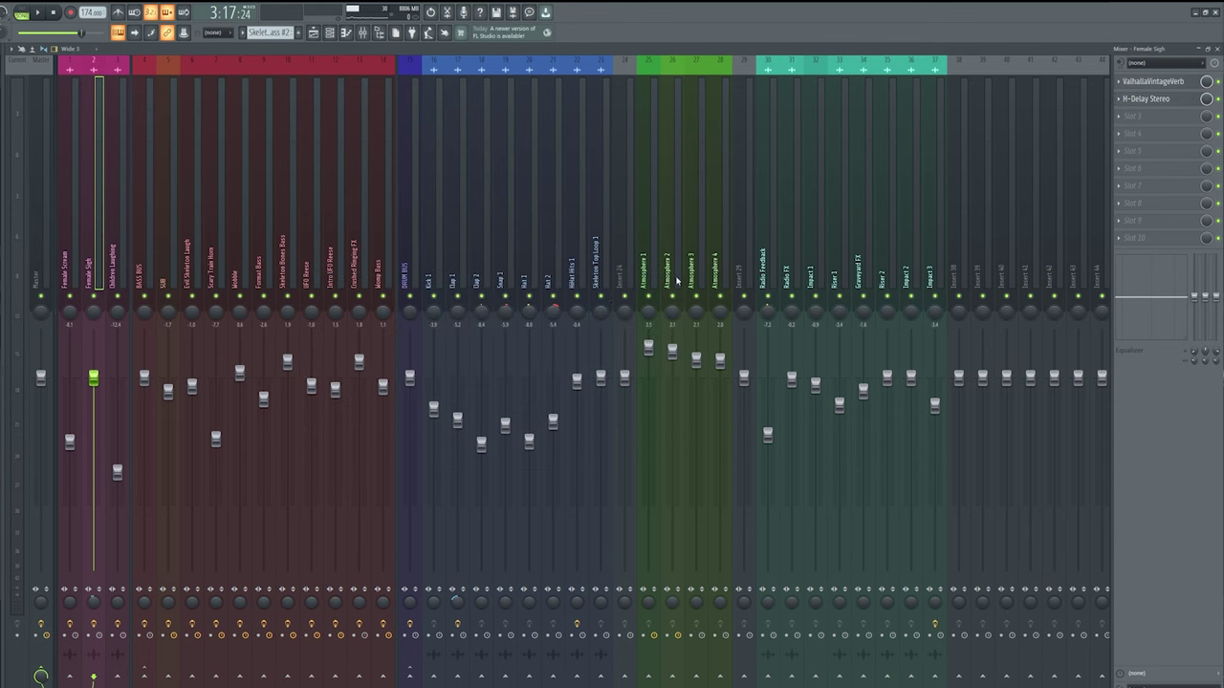
Examine the ValhallaVintageVerb and H-Delay Stereo settings on the Children Laughing mixer track while the intro plays
{"action": "left_click", "coordinate": [119, 270]}
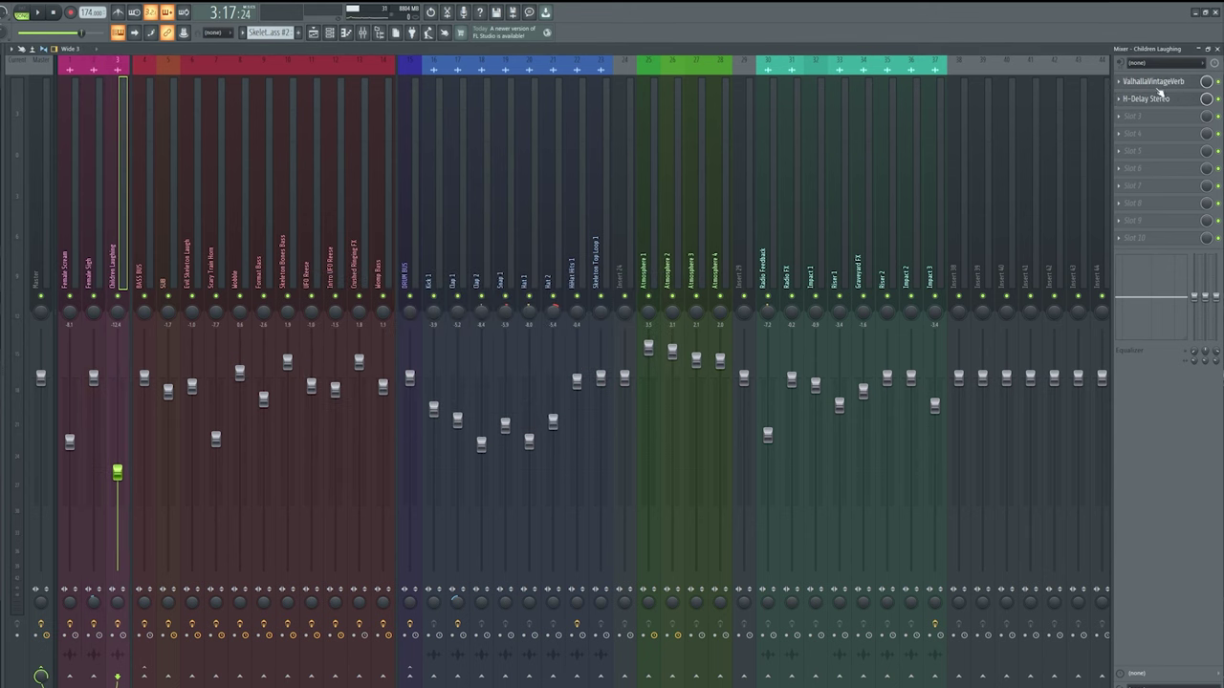
{"action": "left_click", "coordinate": [1155, 84]}
{"action": "left_click", "coordinate": [1154, 98]}
{"action": "left_click", "coordinate": [1157, 98]}
{"action": "left_click", "coordinate": [312, 32]}
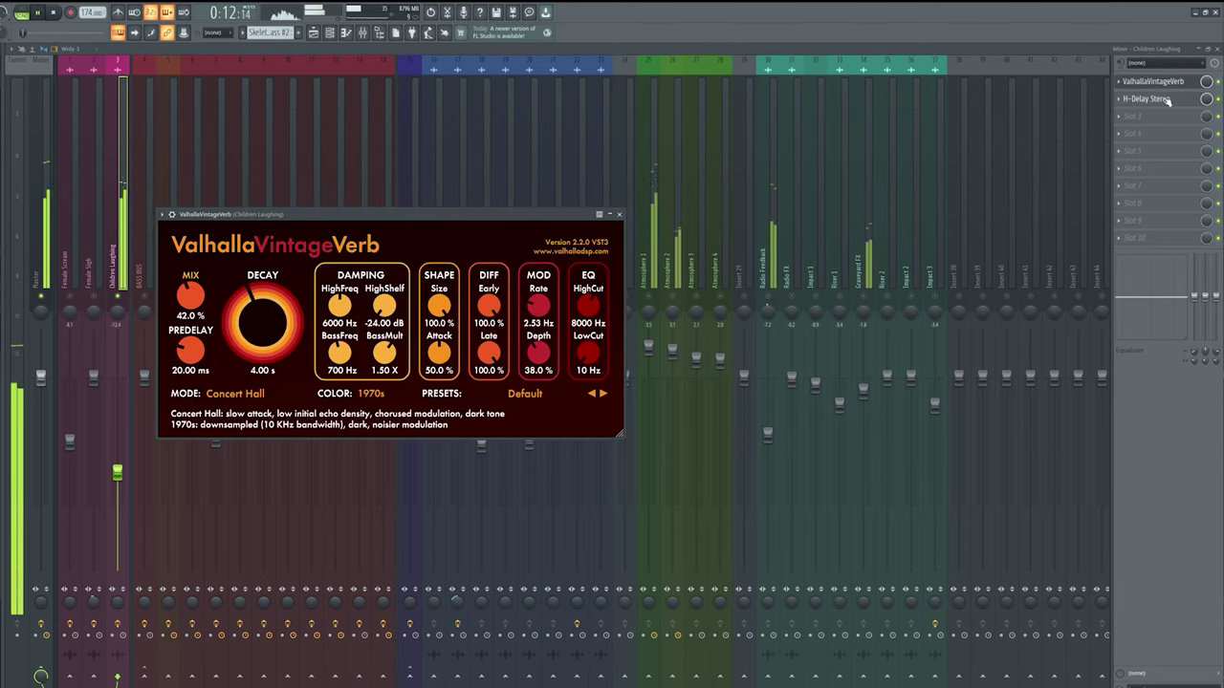
{"action": "left_click", "coordinate": [1167, 100]}
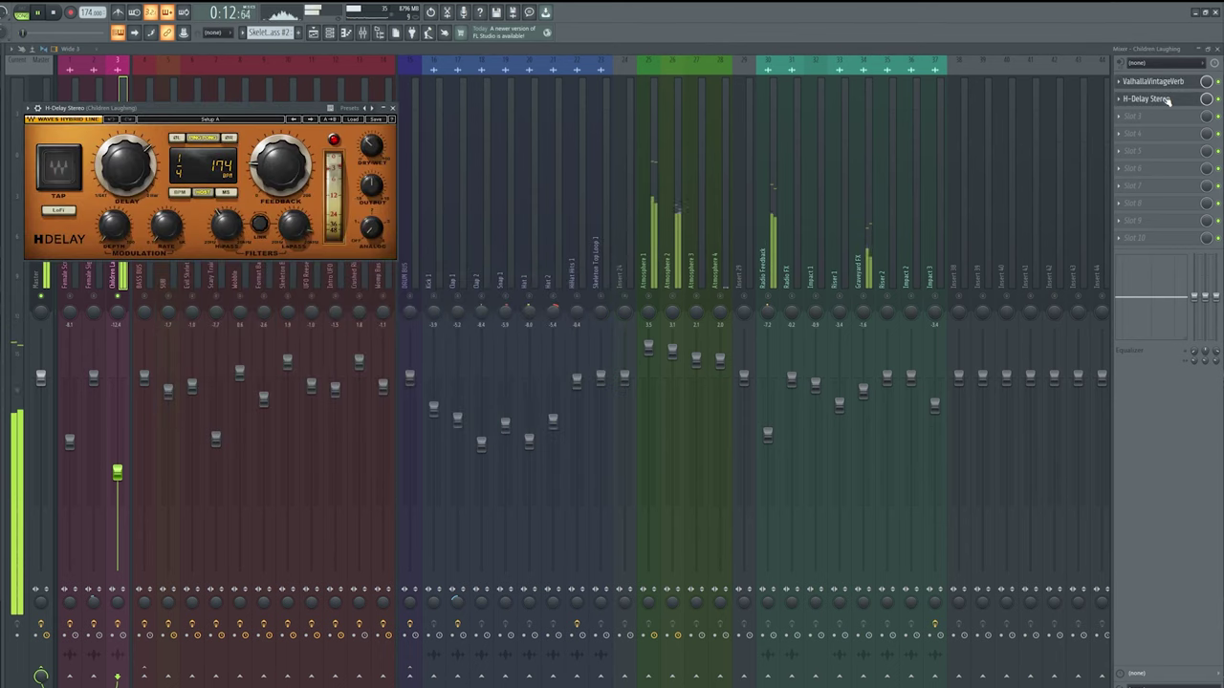
{"action": "left_click", "coordinate": [396, 110]}
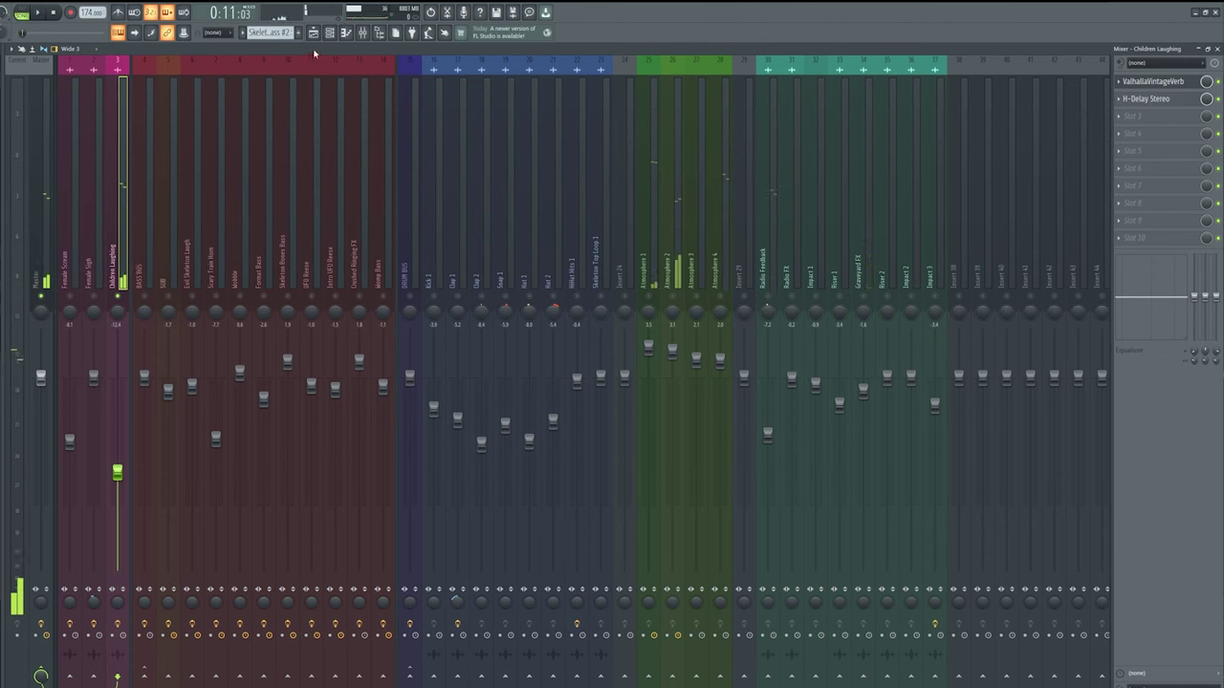
Check the effect slots of the Atmosphere 1, 2, 3 and 4 mixer tracks
{"action": "left_click", "coordinate": [312, 32]}
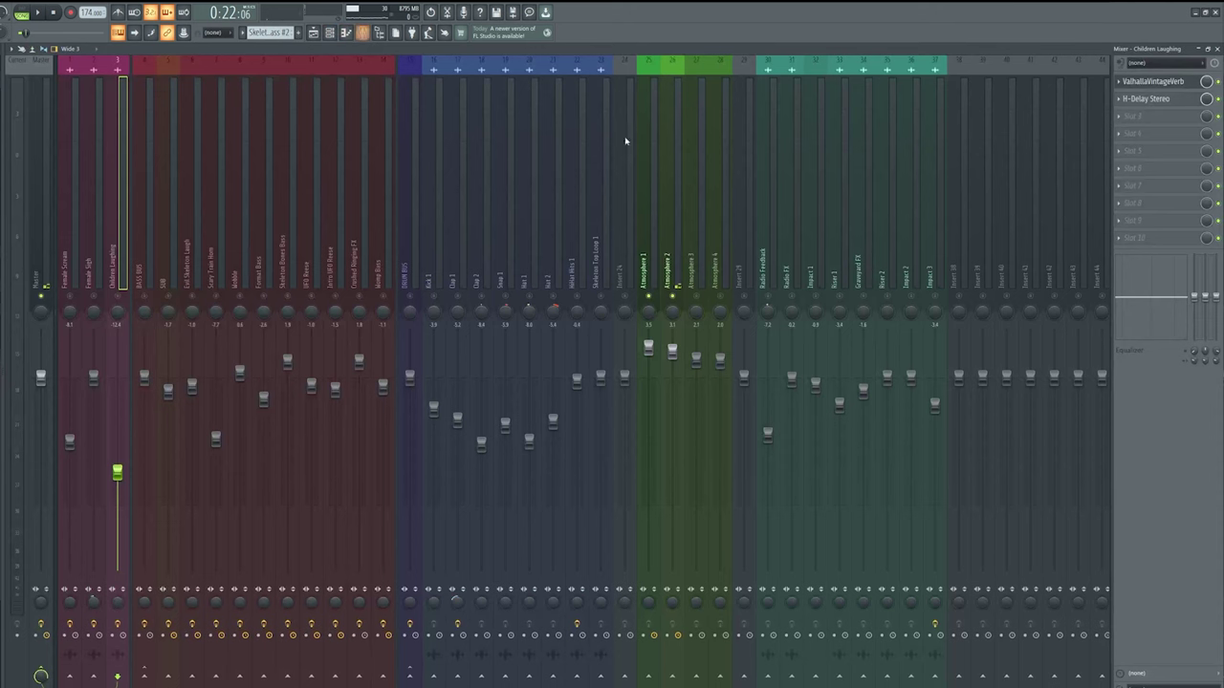
{"action": "left_click", "coordinate": [363, 32]}
{"action": "left_click", "coordinate": [655, 261]}
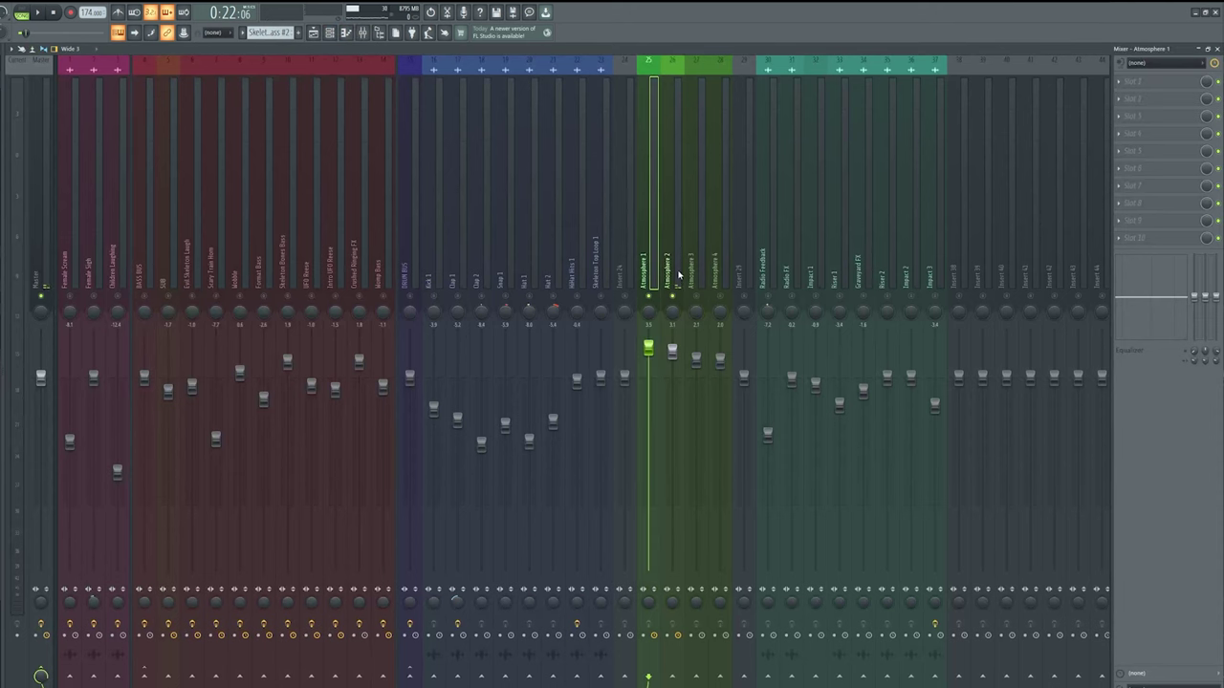
{"action": "left_click", "coordinate": [671, 271]}
{"action": "left_click", "coordinate": [697, 270]}
{"action": "left_click", "coordinate": [714, 263]}
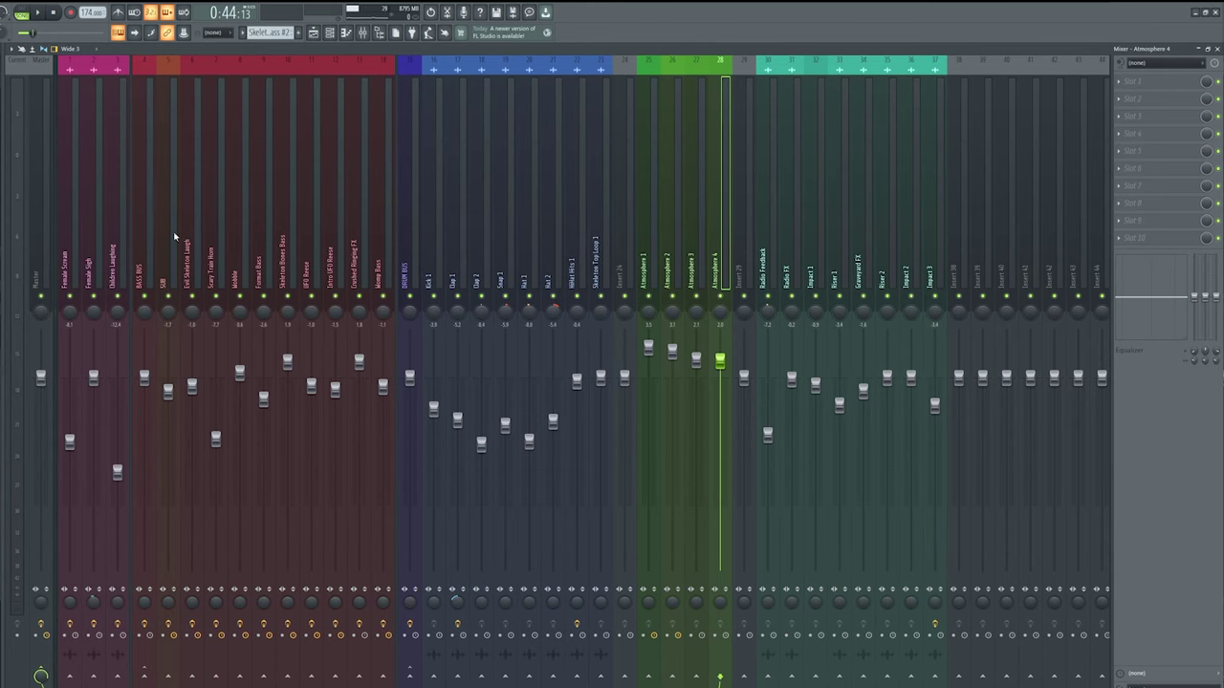
Review the bass tracks routed to the BASS BUS and examine the bus's kHs Gain effect
{"action": "left_click", "coordinate": [189, 258]}
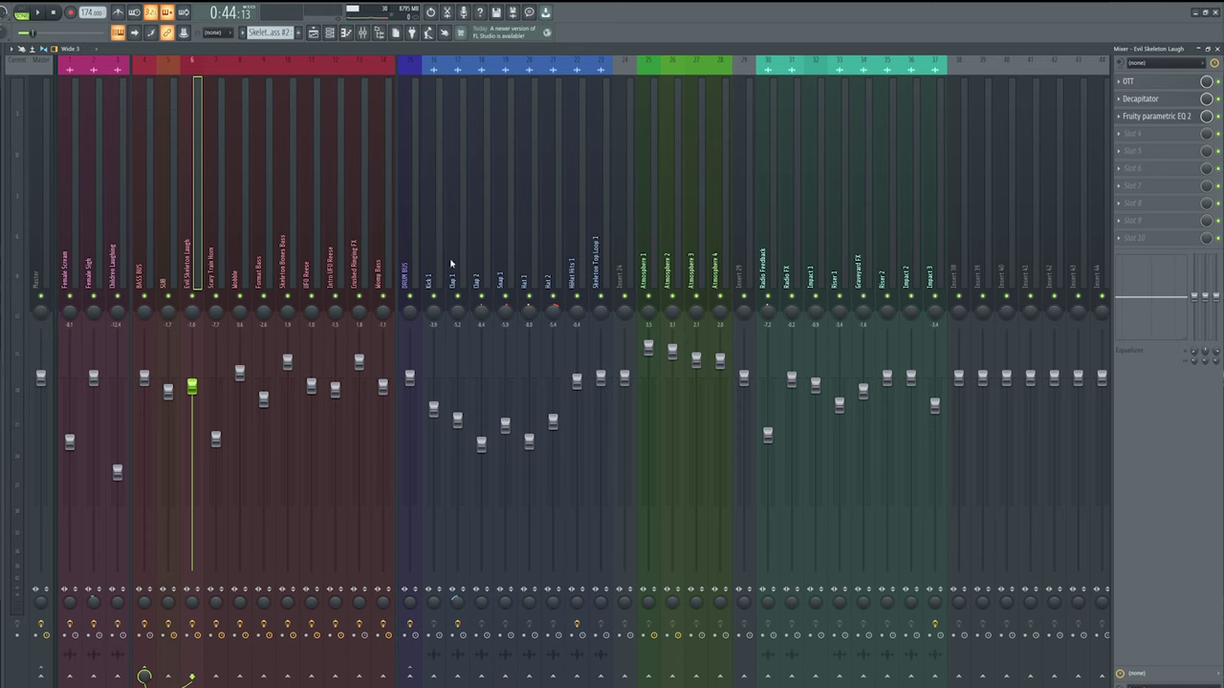
{"action": "left_click", "coordinate": [151, 282]}
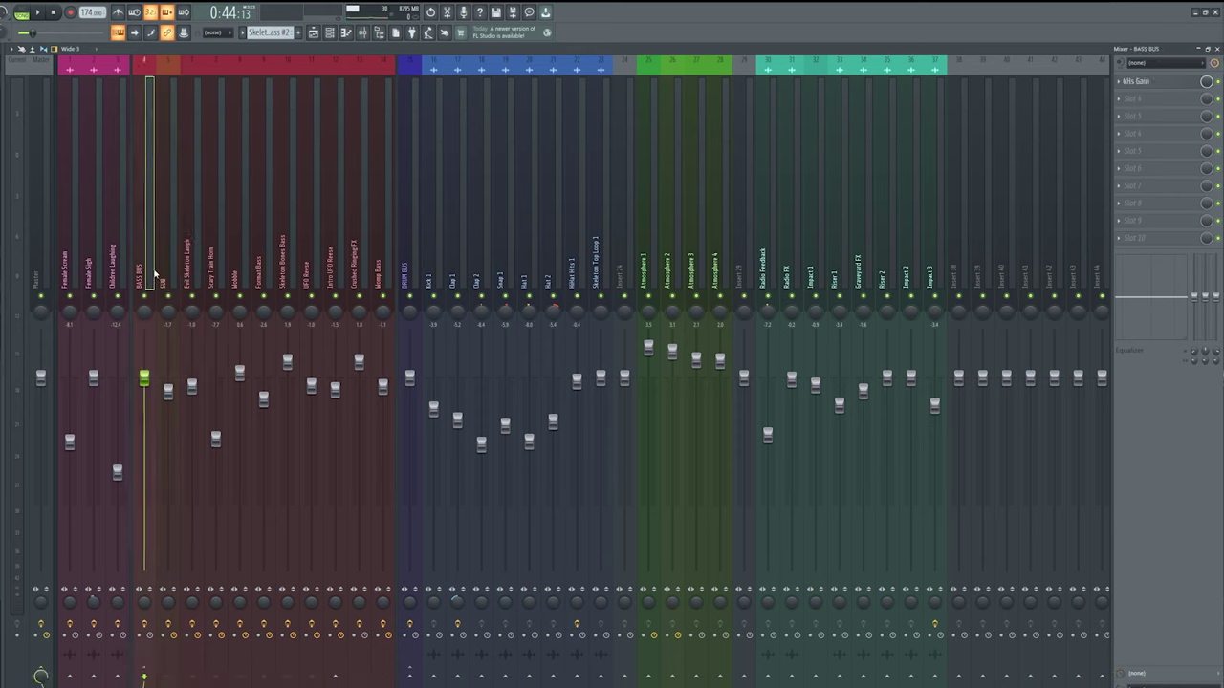
{"action": "left_click_drag", "start_coordinate": [178, 278], "coordinate": [374, 275]}
{"action": "left_click", "coordinate": [149, 277]}
{"action": "left_click", "coordinate": [1137, 82]}
{"action": "left_click_drag", "start_coordinate": [104, 120], "coordinate": [494, 228]}
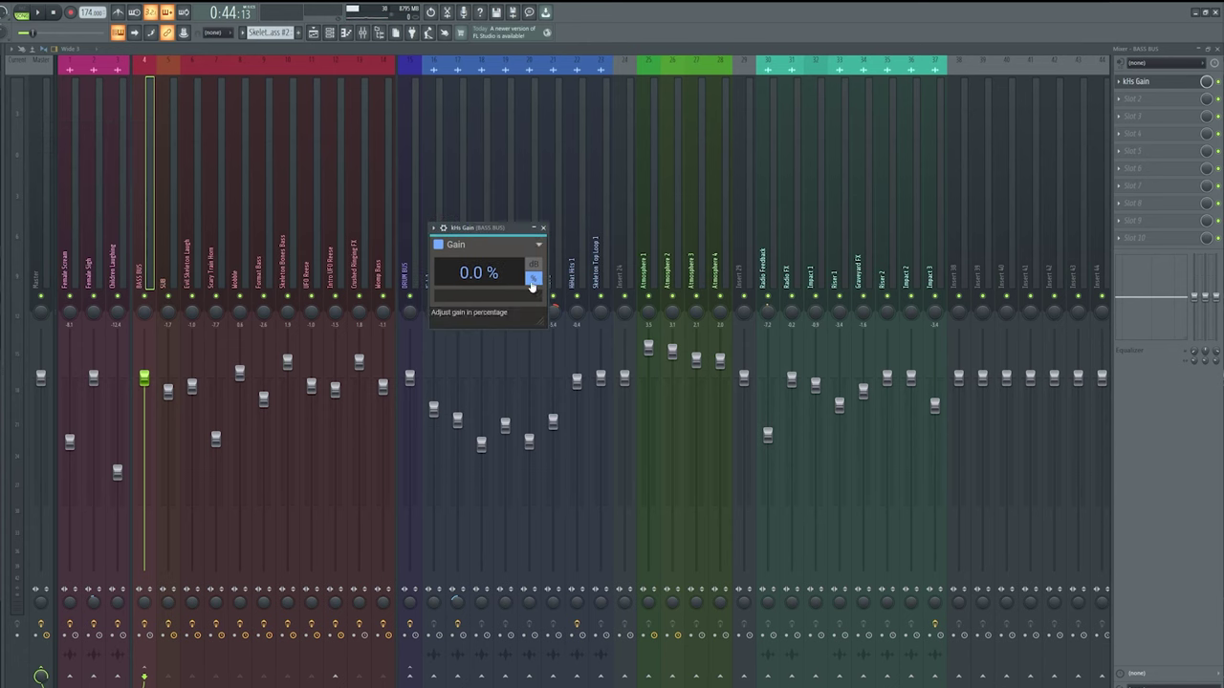
{"action": "left_click", "coordinate": [543, 228]}
Move the first Kick 1 clip of Drop 1 onto track 7, over the kHs Gain automation clip, to compare their shapes
{"action": "key", "text": "F5"}
{"action": "scroll", "coordinate": [636, 210], "scroll_direction": "up", "scroll_amount": 4}
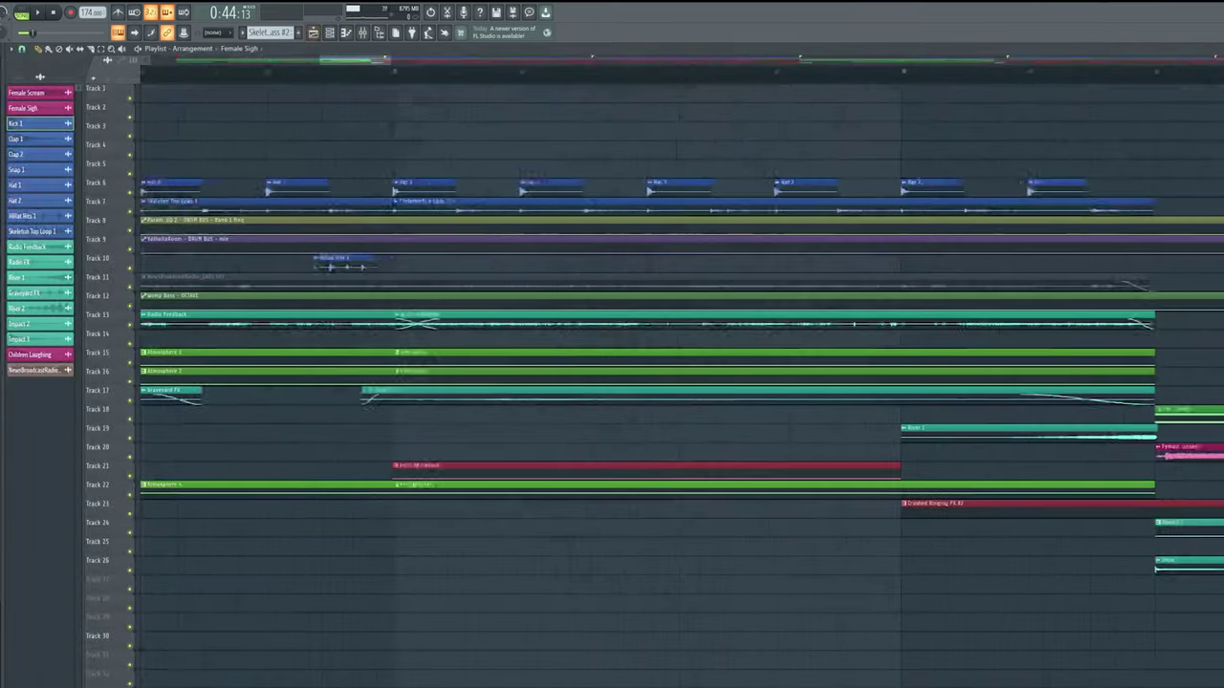
{"action": "scroll", "coordinate": [753, 240], "scroll_direction": "right", "scroll_amount": 3}
{"action": "scroll", "coordinate": [753, 240], "scroll_direction": "up", "scroll_amount": 3}
{"action": "scroll", "coordinate": [732, 278], "scroll_direction": "up", "scroll_amount": 3}
{"action": "scroll", "coordinate": [527, 450], "scroll_direction": "up", "scroll_amount": 4}
{"action": "scroll", "coordinate": [513, 396], "scroll_direction": "down", "scroll_amount": 1}
{"action": "left_click_drag", "start_coordinate": [476, 129], "coordinate": [470, 478]}
{"action": "scroll", "coordinate": [469, 478], "scroll_direction": "up", "scroll_amount": 3}
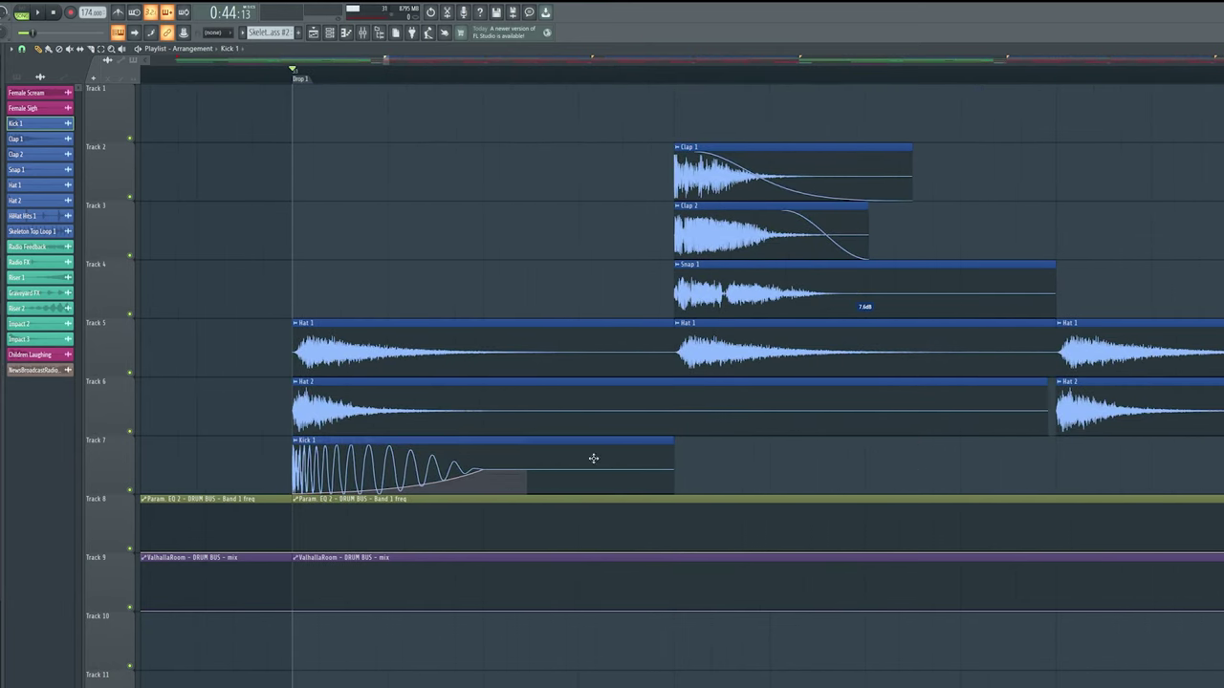
Move the first Kick 1 clip of Drop 1 from track 7 back up to track 1
{"action": "left_click_drag", "start_coordinate": [740, 460], "coordinate": [646, 482]}
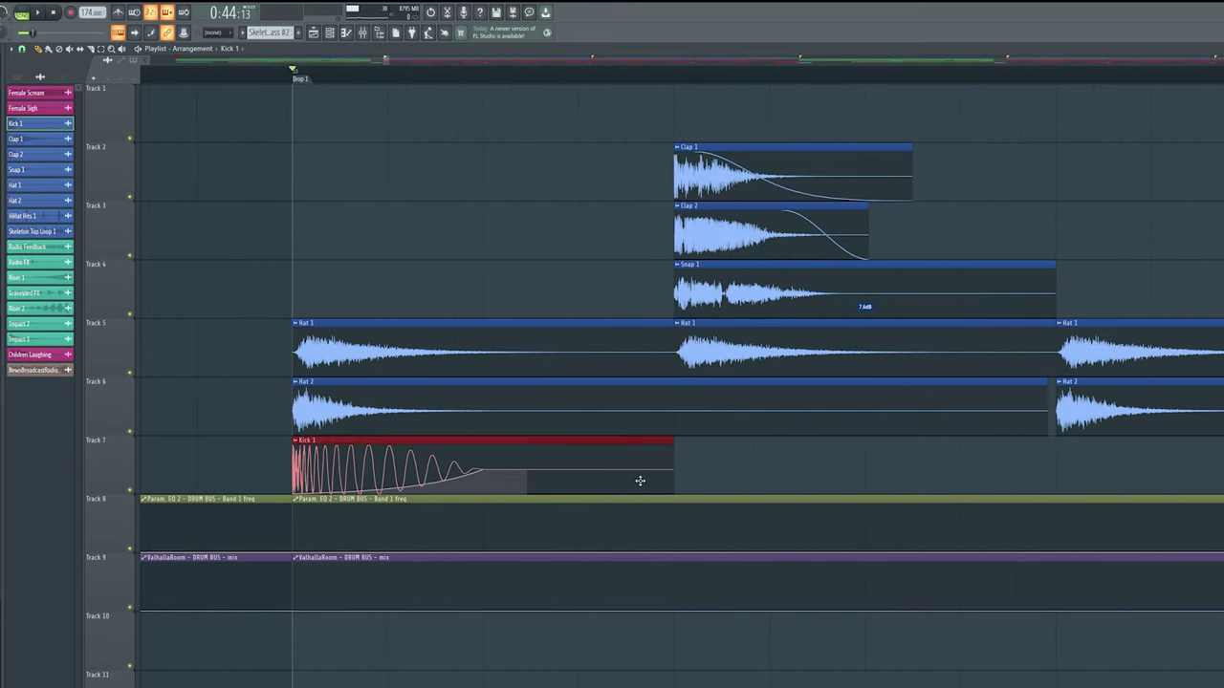
{"action": "key", "text": "shift+Up"}
{"action": "key", "text": "shift+Up"}
{"action": "key", "text": "shift+Up"}
{"action": "key", "text": "shift+Up"}
{"action": "key", "text": "shift+Up"}
{"action": "key", "text": "shift+Up"}
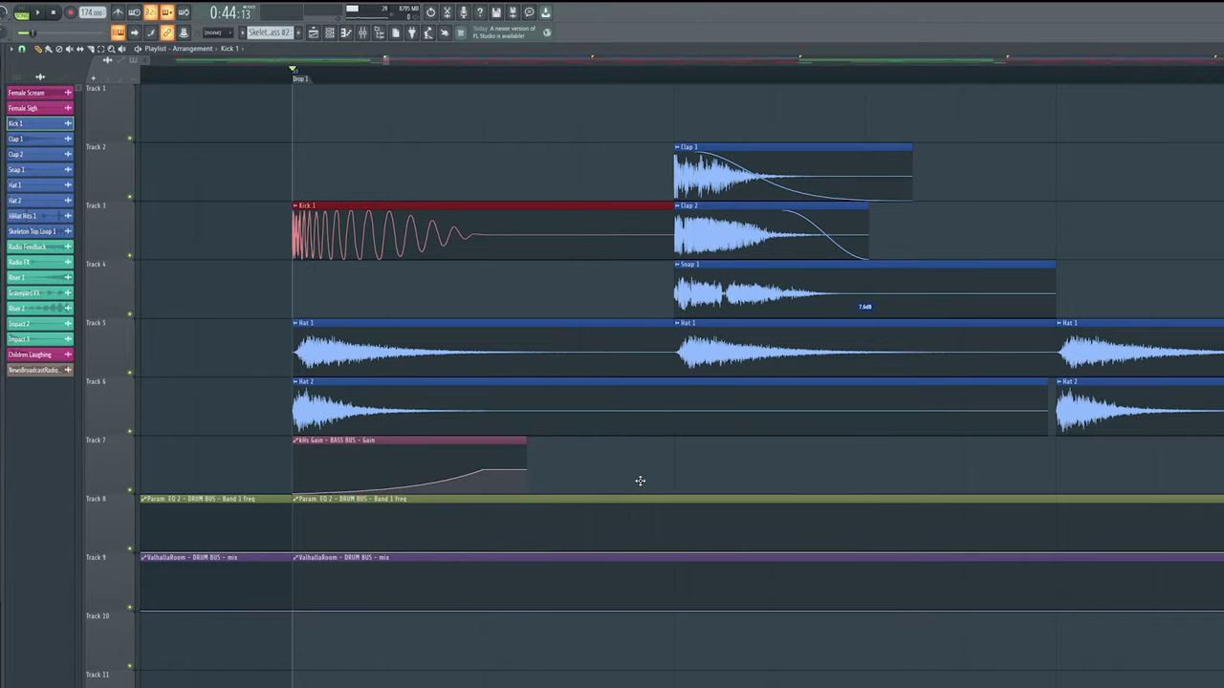
{"action": "scroll", "coordinate": [642, 433], "scroll_direction": "down", "scroll_amount": 5}
{"action": "scroll", "coordinate": [641, 433], "scroll_direction": "down", "scroll_amount": 6}
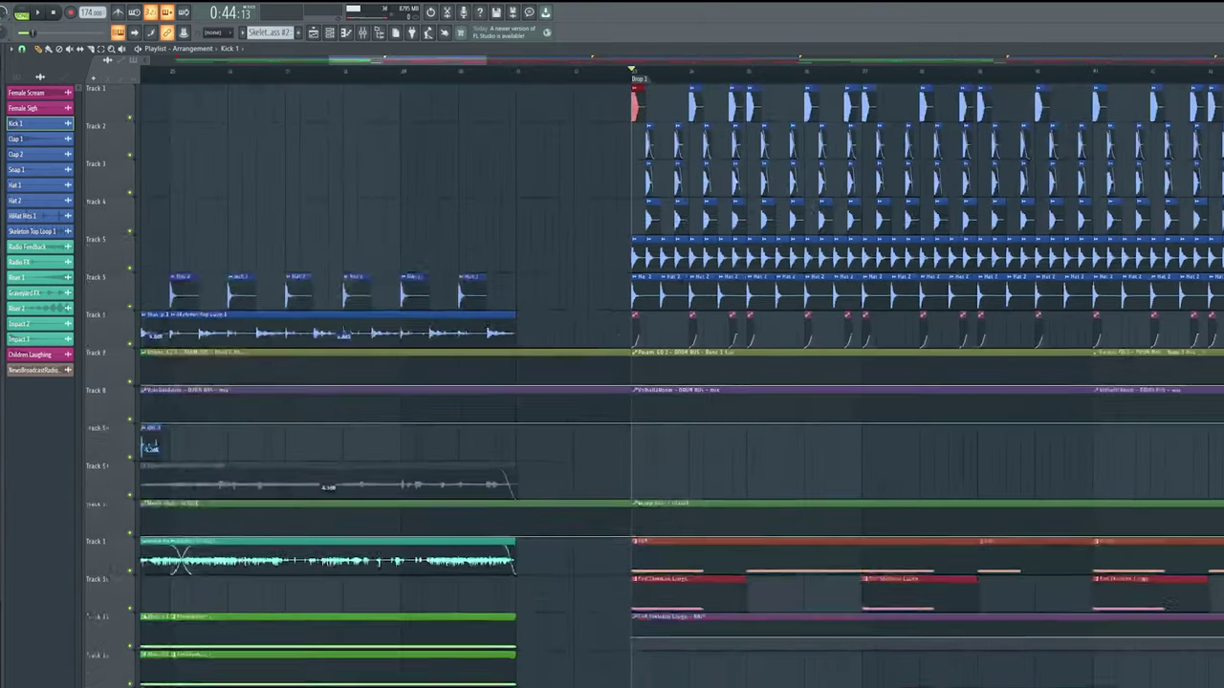
{"action": "scroll", "coordinate": [792, 369], "scroll_direction": "down", "scroll_amount": 3}
{"action": "scroll", "coordinate": [793, 369], "scroll_direction": "down", "scroll_amount": 3}
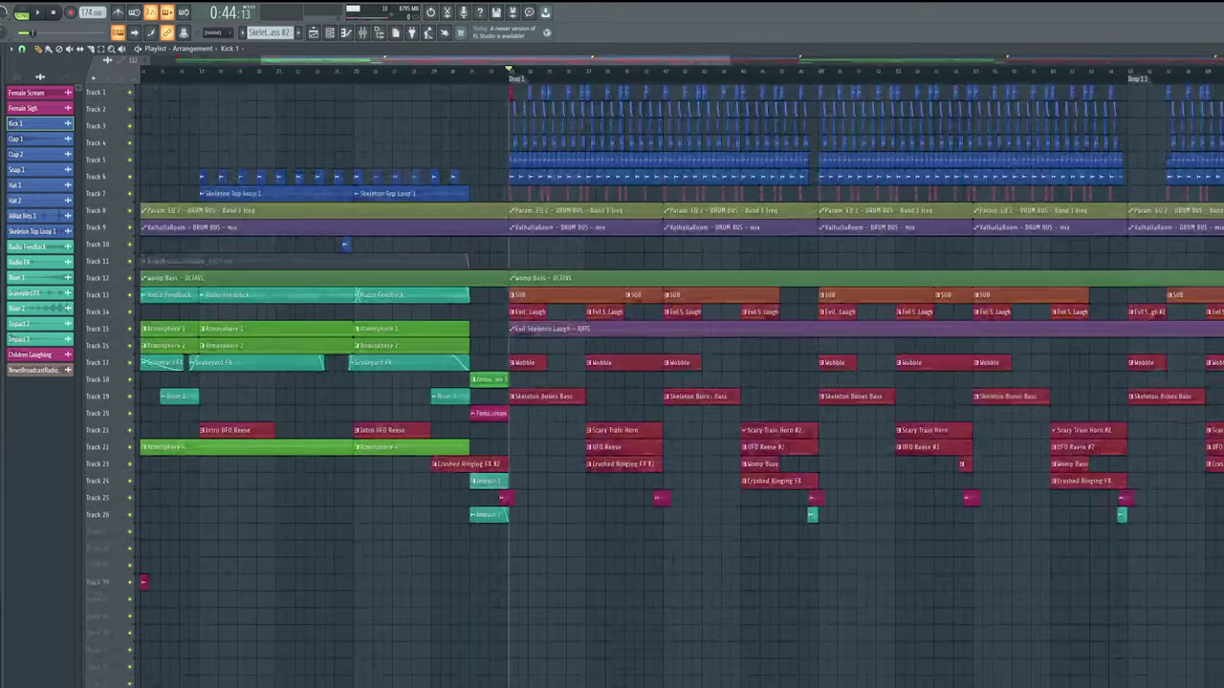
Examine the Decapitator settings on the SUB mixer track
{"action": "key", "text": "F9"}
{"action": "left_click", "coordinate": [169, 287]}
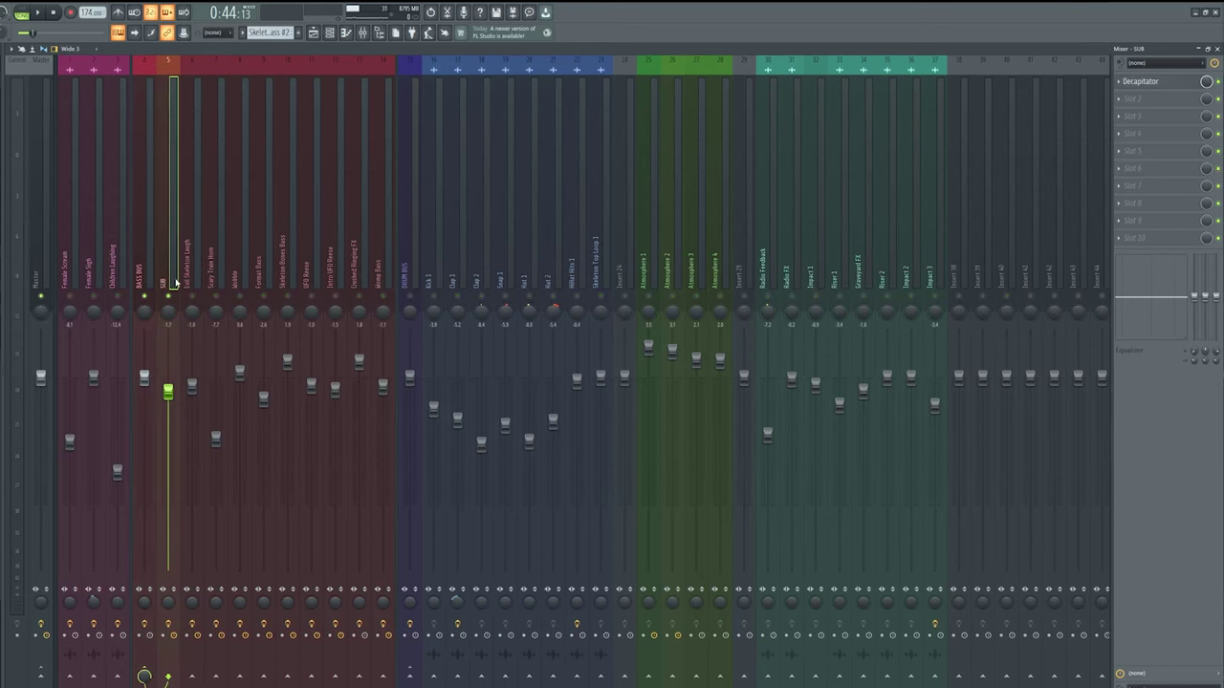
{"action": "left_click", "coordinate": [1180, 83]}
{"action": "left_click_drag", "start_coordinate": [523, 233], "coordinate": [521, 256]}
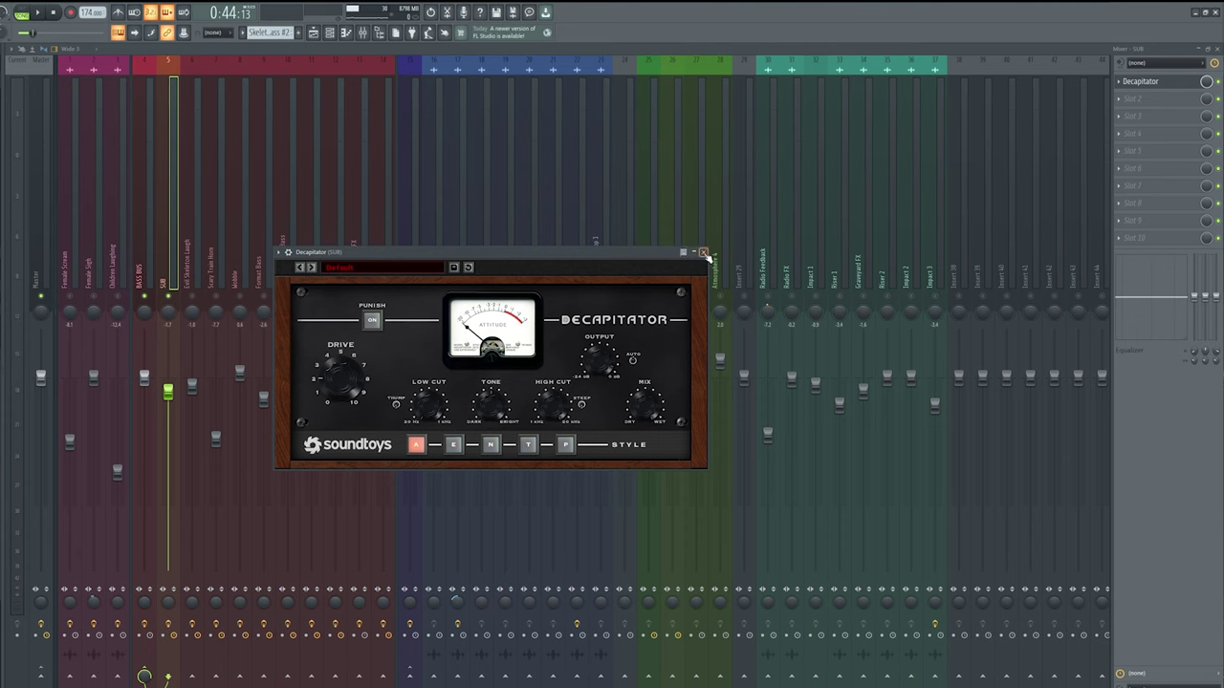
{"action": "left_click", "coordinate": [704, 254]}
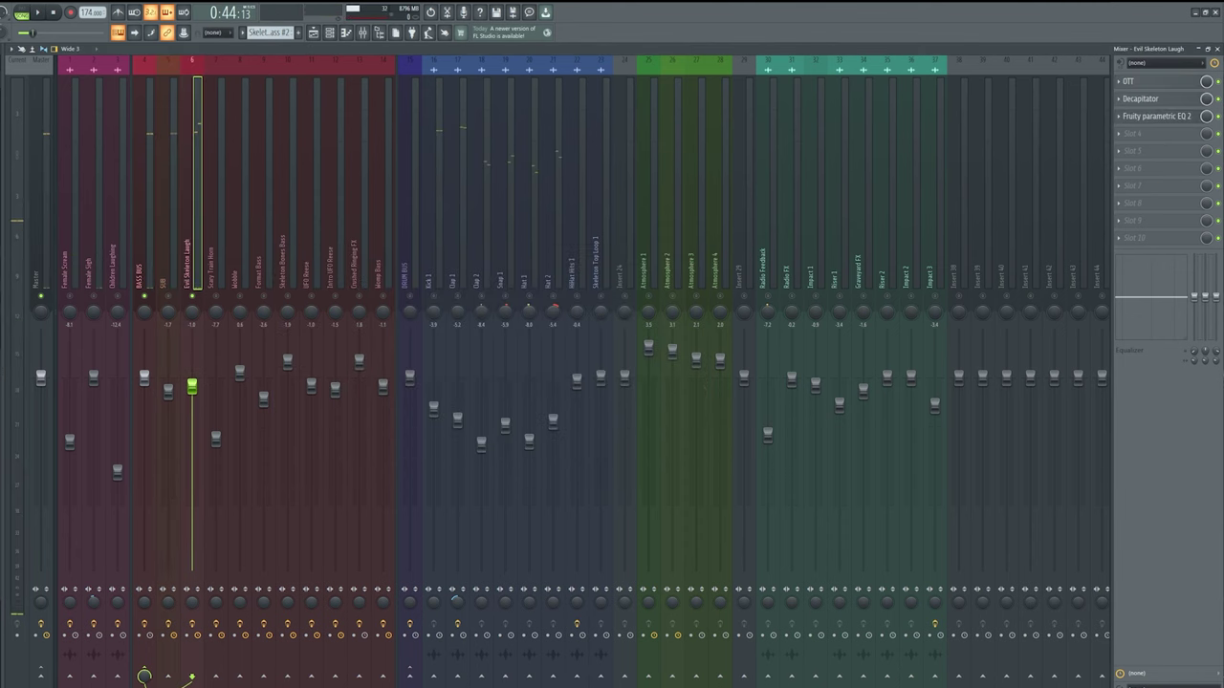
Examine the OTT, Decapitator and Fruity parametric EQ 2 settings on Evil Skeleton Laugh, and play the track together with the SUB
{"action": "left_click", "coordinate": [1157, 84]}
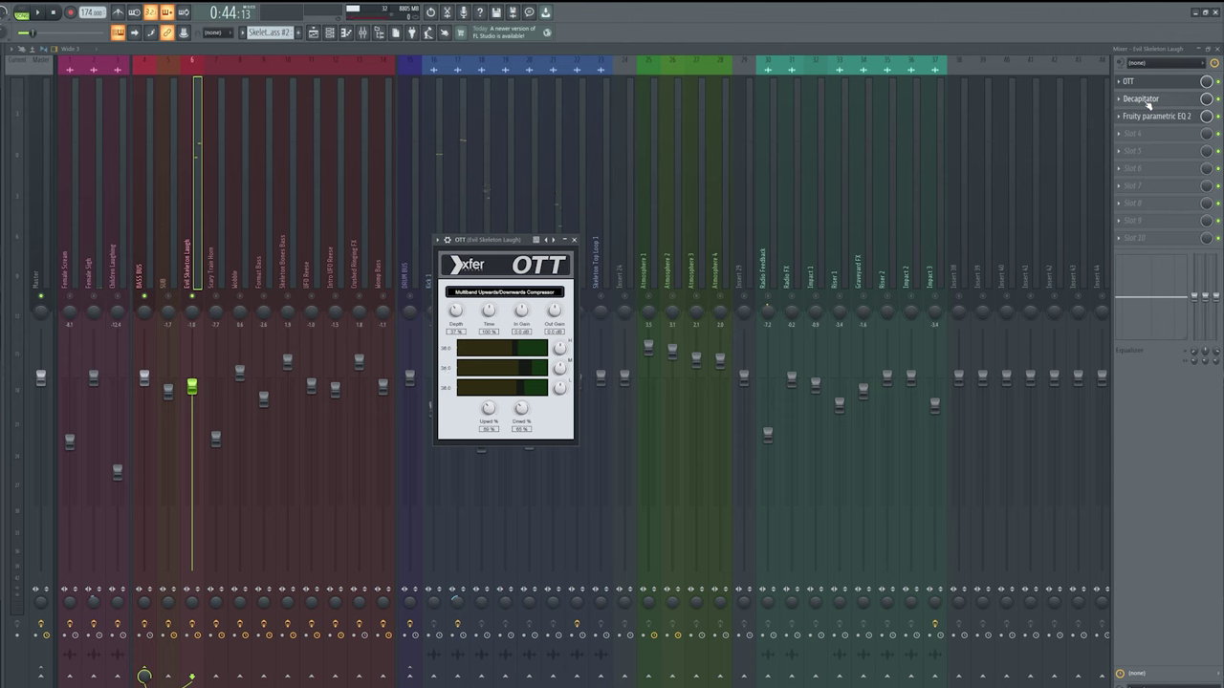
{"action": "left_click", "coordinate": [1147, 100]}
{"action": "left_click", "coordinate": [1150, 117]}
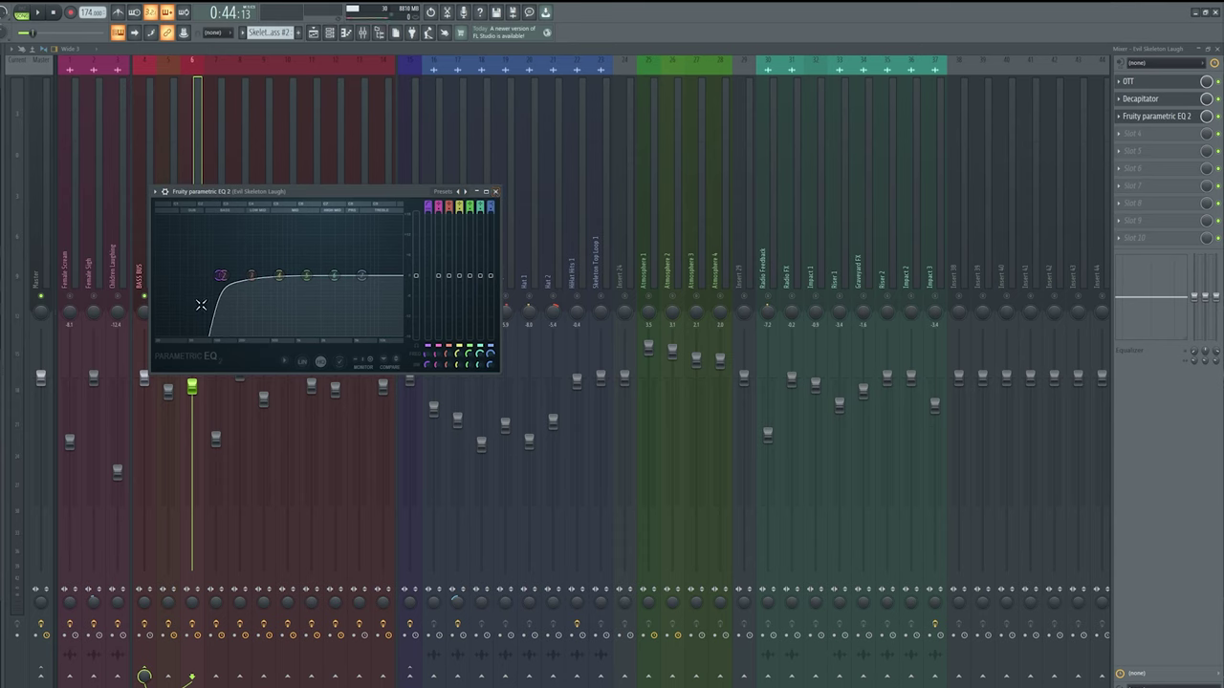
{"action": "left_click", "coordinate": [495, 192]}
{"action": "left_click", "coordinate": [168, 297]}
{"action": "key", "text": "space"}
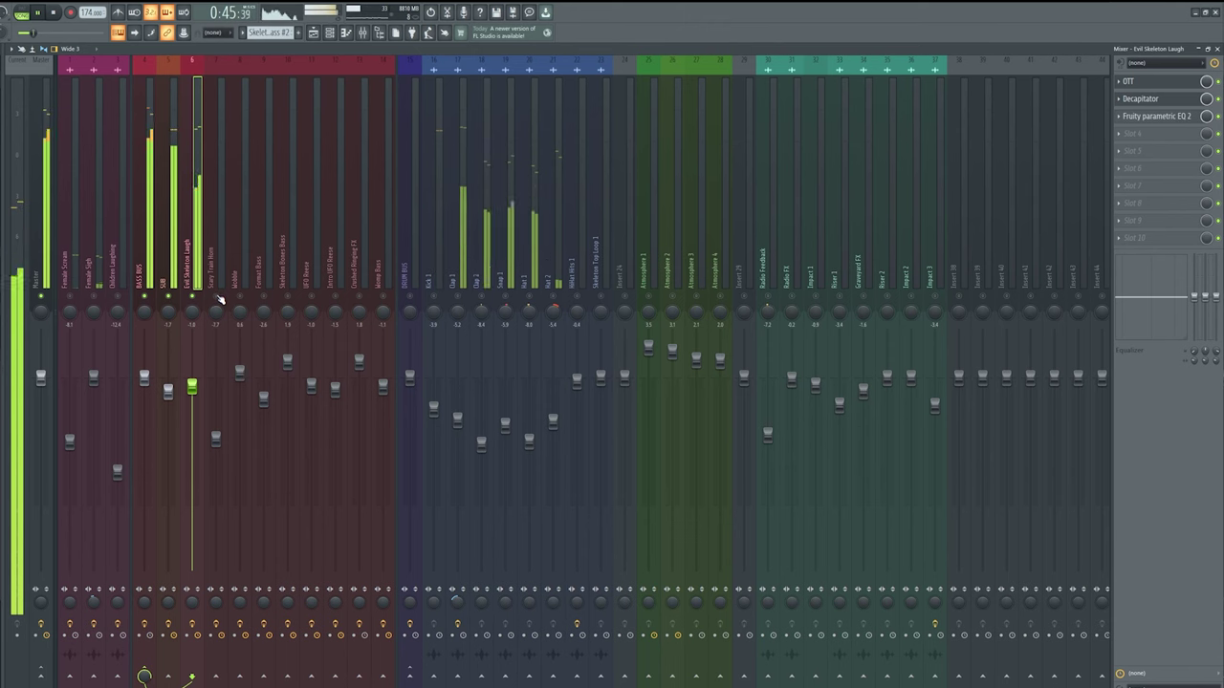
Enable the Scary Train Horn track and examine its ValhallaRoom reverb and the Wobble track's effect slots
{"action": "left_click", "coordinate": [218, 300]}
{"action": "key", "text": "space"}
{"action": "left_click", "coordinate": [1162, 99]}
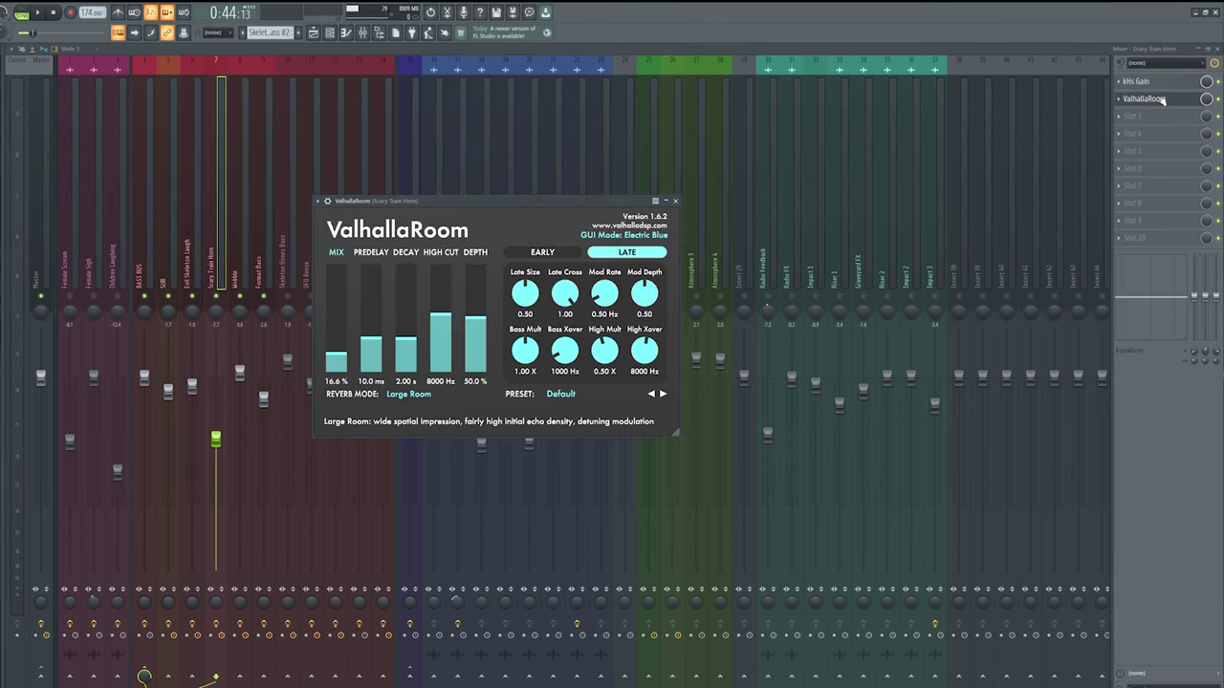
{"action": "left_click", "coordinate": [675, 201]}
{"action": "left_click", "coordinate": [247, 269]}
{"action": "left_click", "coordinate": [517, 173]}
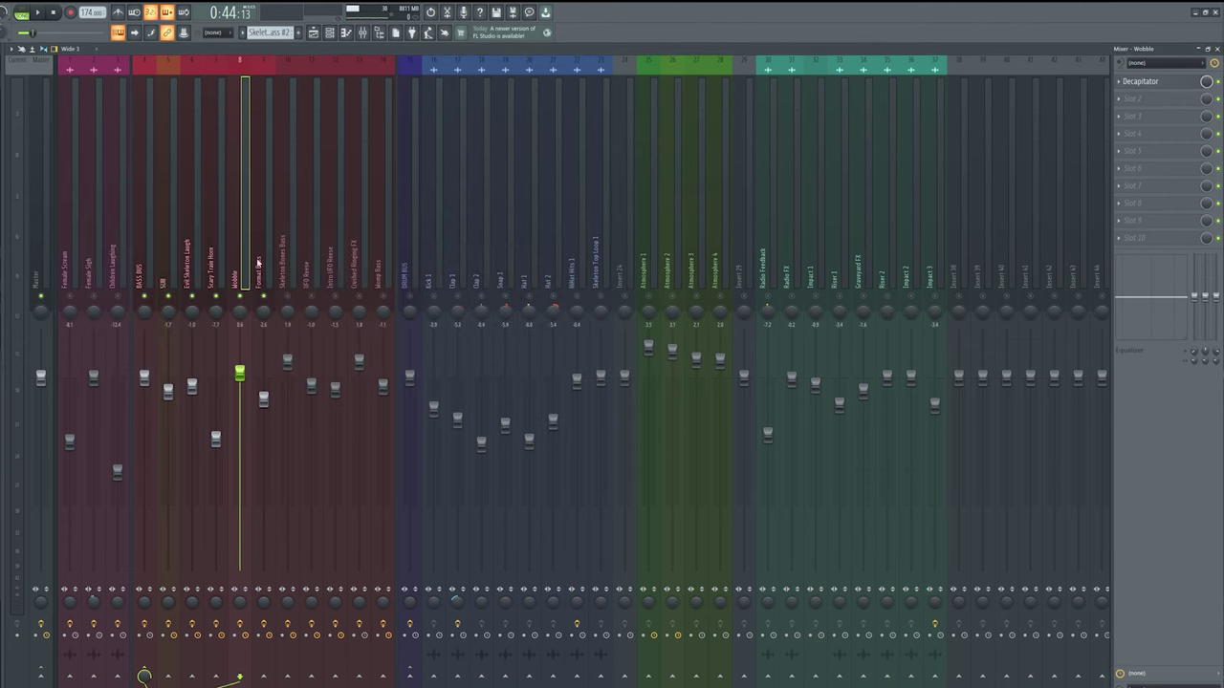
Play the Formant Bass track in Drop 2 and examine its Fruity Limiter
{"action": "left_click", "coordinate": [265, 272]}
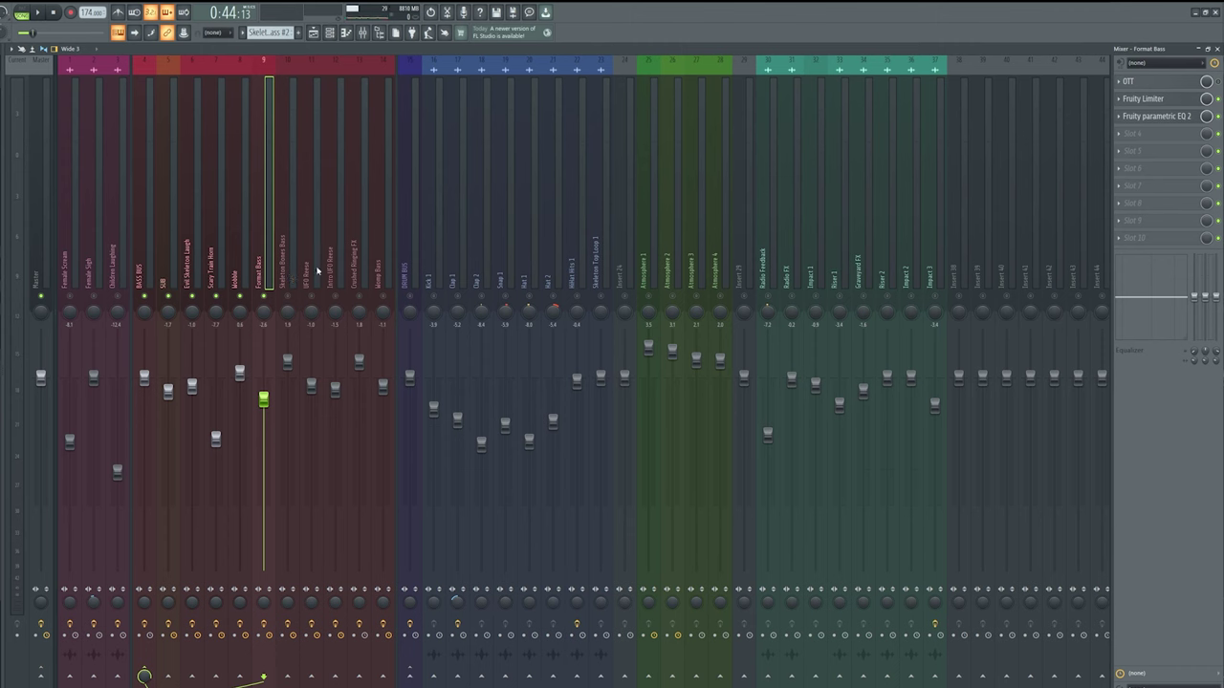
{"action": "left_click", "coordinate": [1167, 100]}
{"action": "left_click", "coordinate": [1160, 105]}
{"action": "left_click", "coordinate": [289, 274]}
{"action": "left_click", "coordinate": [318, 26]}
{"action": "scroll", "coordinate": [962, 286], "scroll_direction": "down", "scroll_amount": 5}
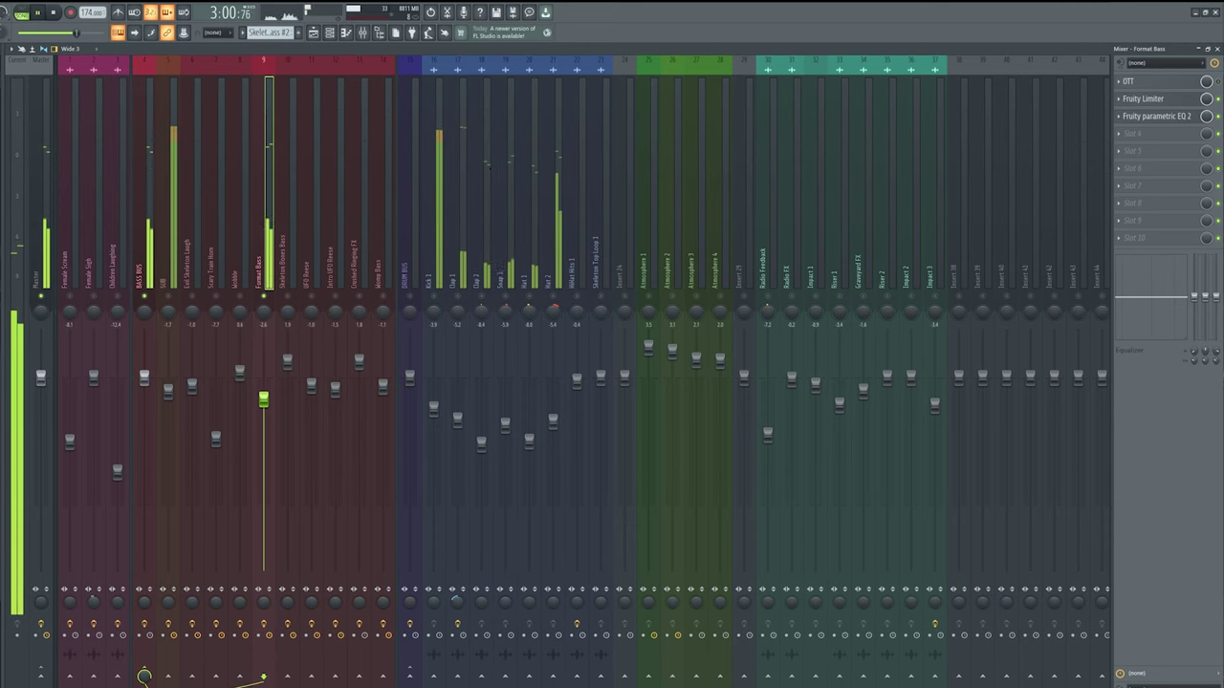
{"action": "left_click", "coordinate": [1147, 99]}
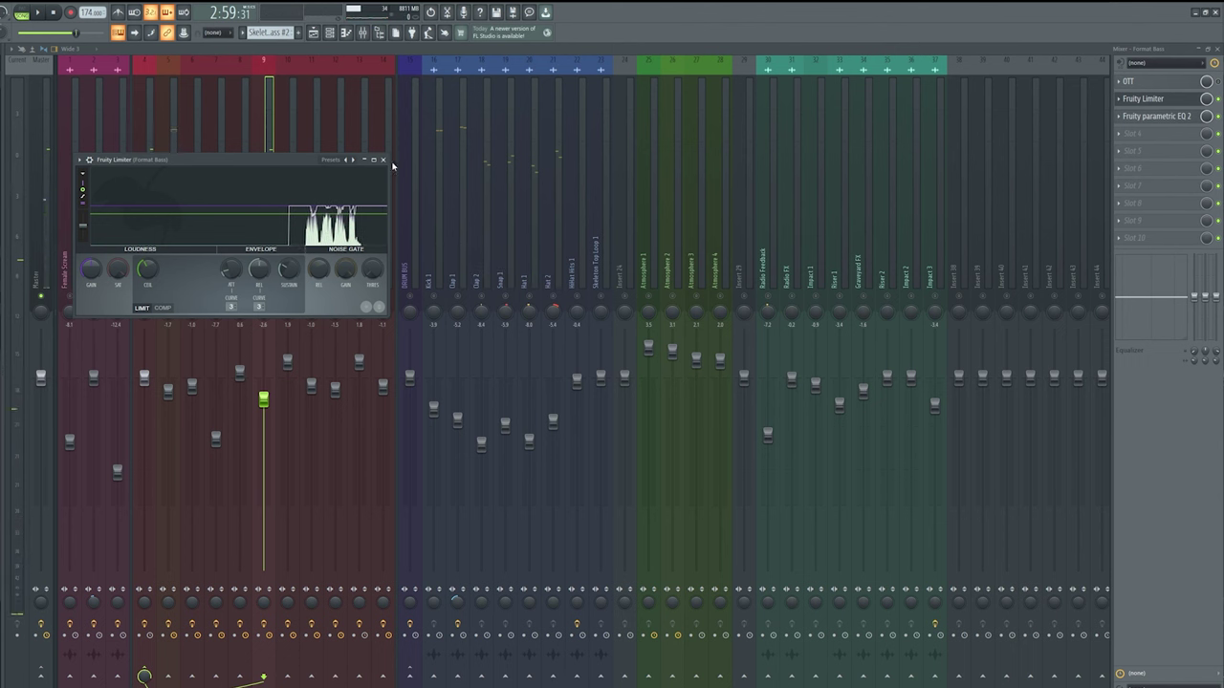
{"action": "left_click", "coordinate": [383, 160]}
Solo the Skeleton Bones Bass mixer track and move the playback position into Drop 1
{"action": "left_click", "coordinate": [287, 297]}
{"action": "key", "text": "space"}
{"action": "left_click", "coordinate": [314, 32]}
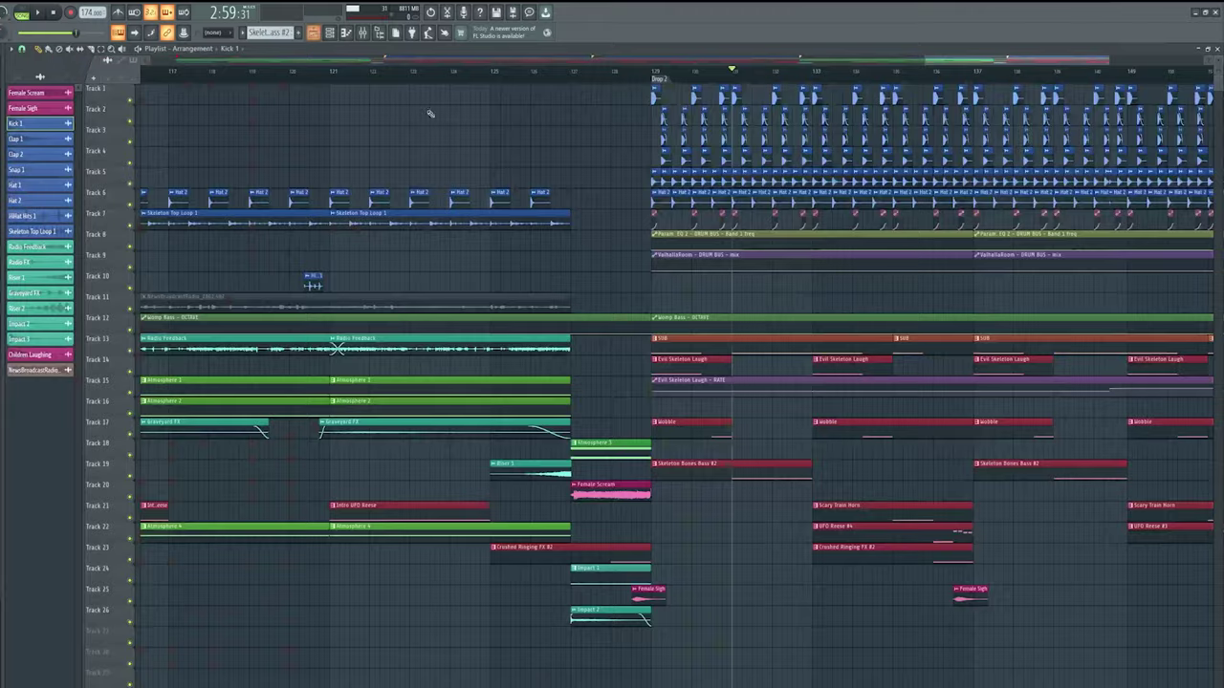
{"action": "left_click", "coordinate": [482, 60]}
{"action": "left_click_drag", "start_coordinate": [406, 71], "coordinate": [374, 75]}
{"action": "key", "text": "F9"}
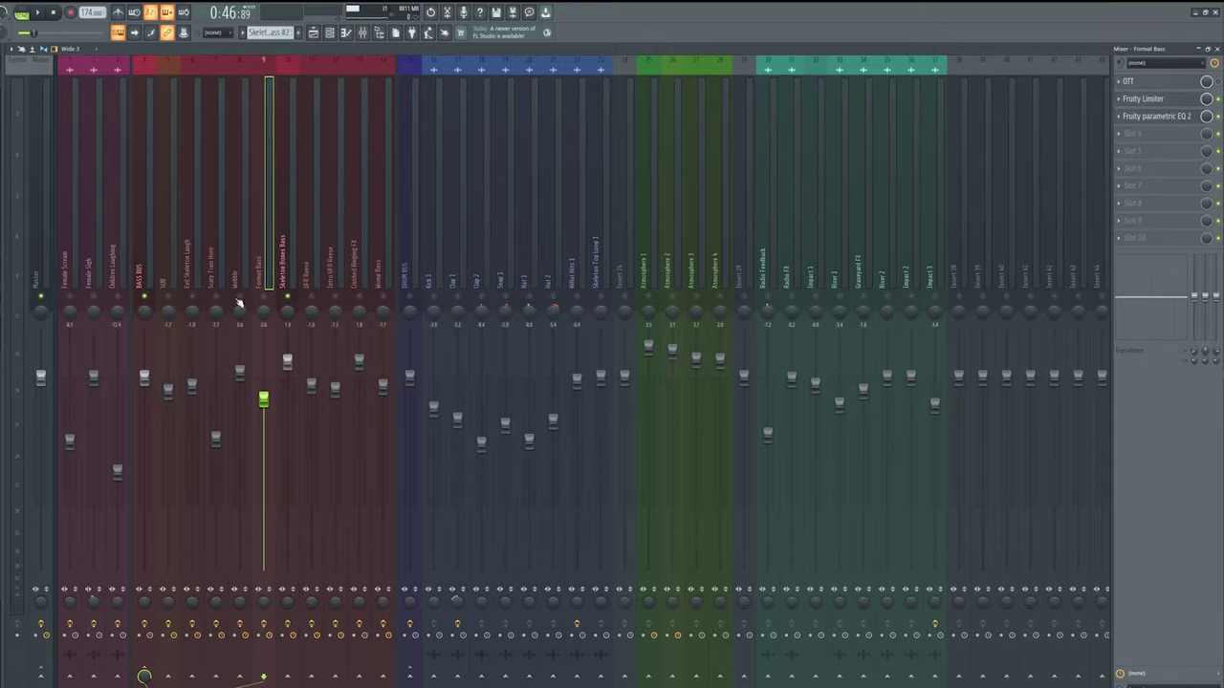
Examine Little AlterBoy on the Skeleton Bones Bass track and play the bass with the effect bypassed for comparison
{"action": "left_click", "coordinate": [304, 272]}
{"action": "left_click", "coordinate": [298, 261]}
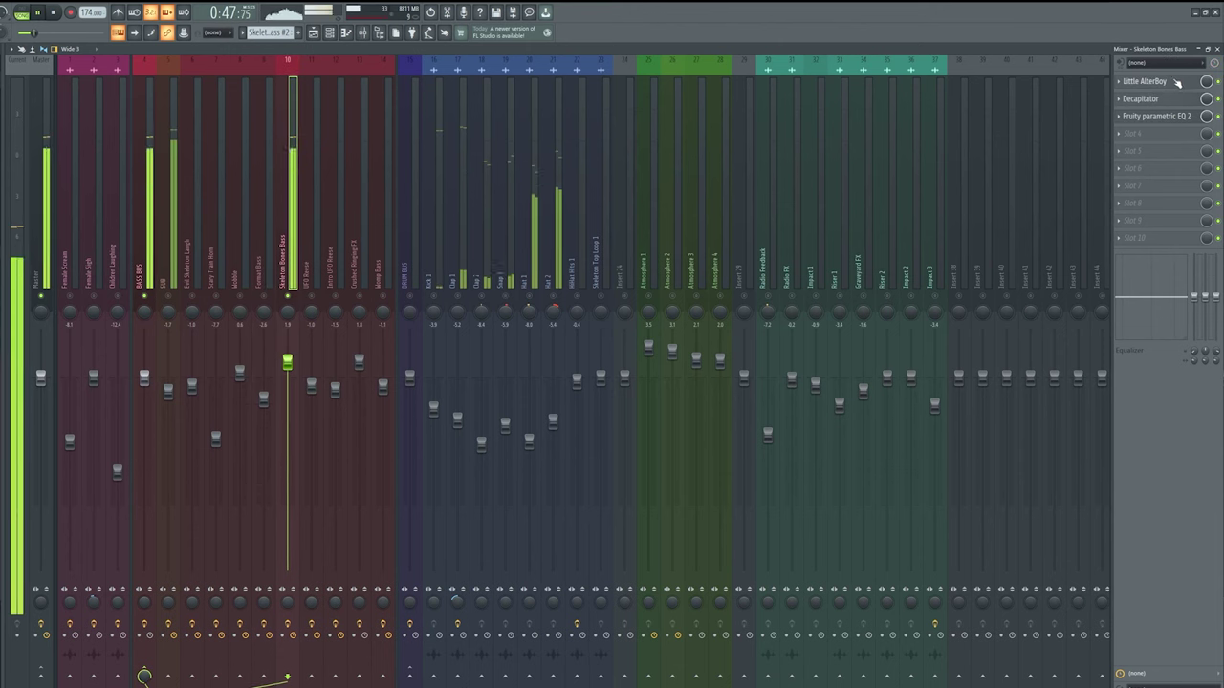
{"action": "left_click", "coordinate": [1145, 81]}
{"action": "left_click_drag", "start_coordinate": [224, 122], "coordinate": [570, 206]}
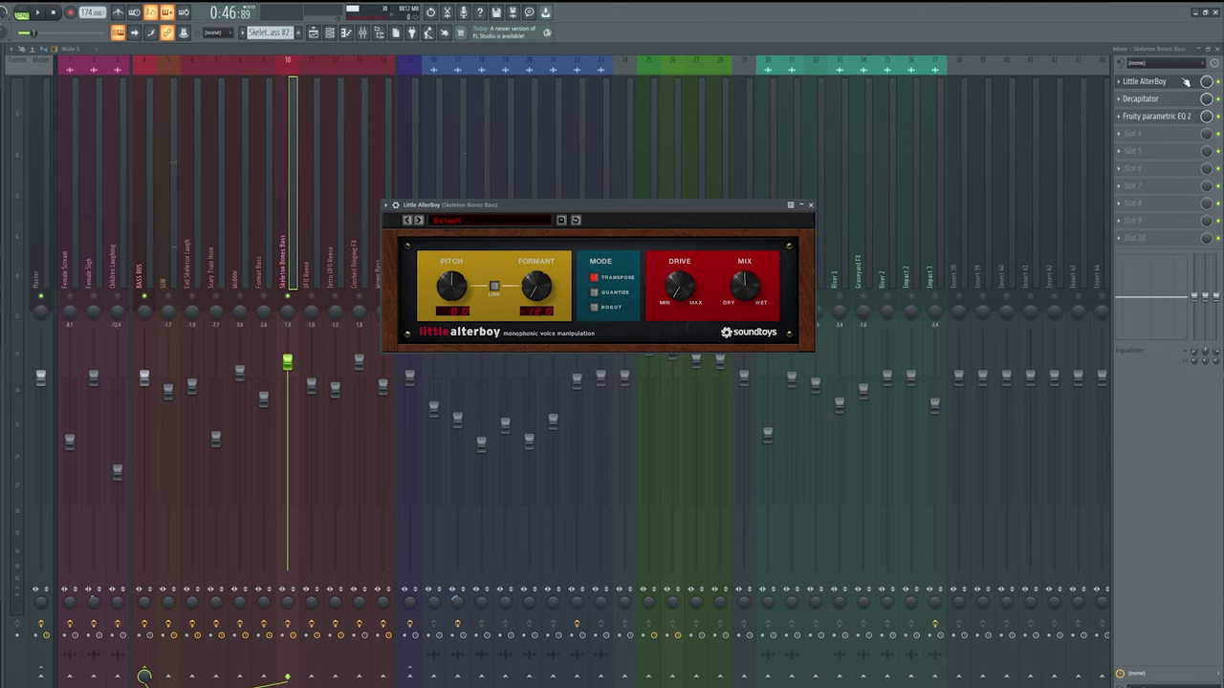
{"action": "left_click", "coordinate": [1218, 82]}
{"action": "key", "text": "space"}
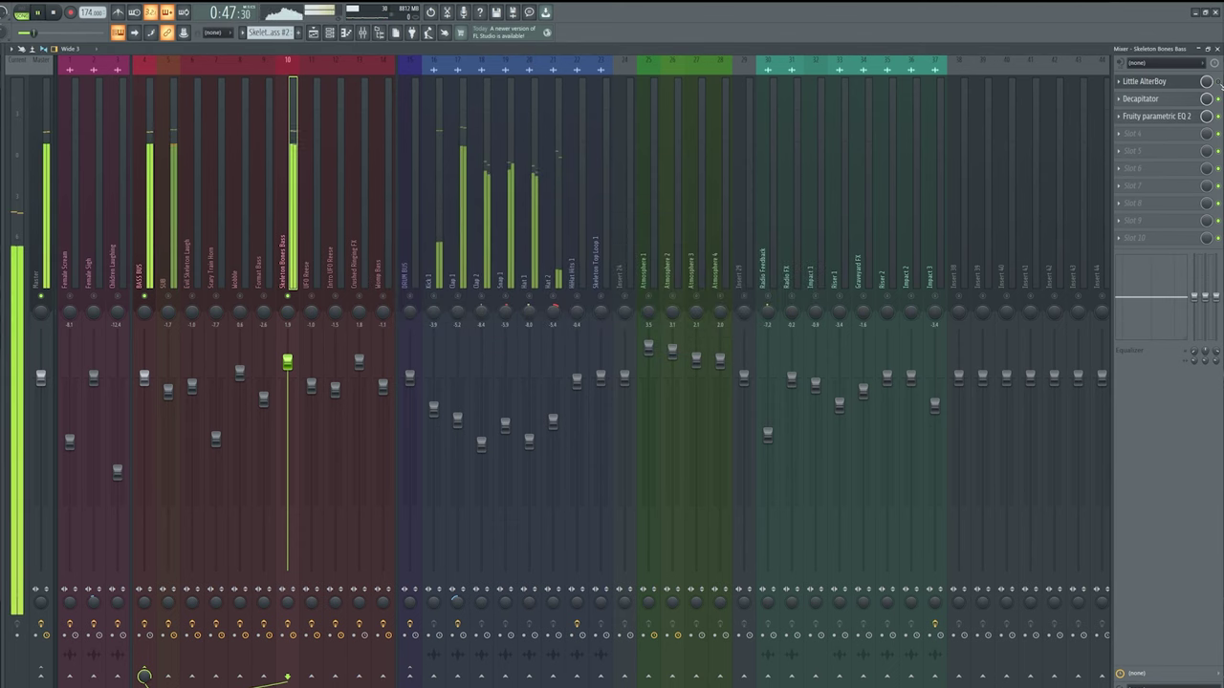
{"action": "key", "text": "space"}
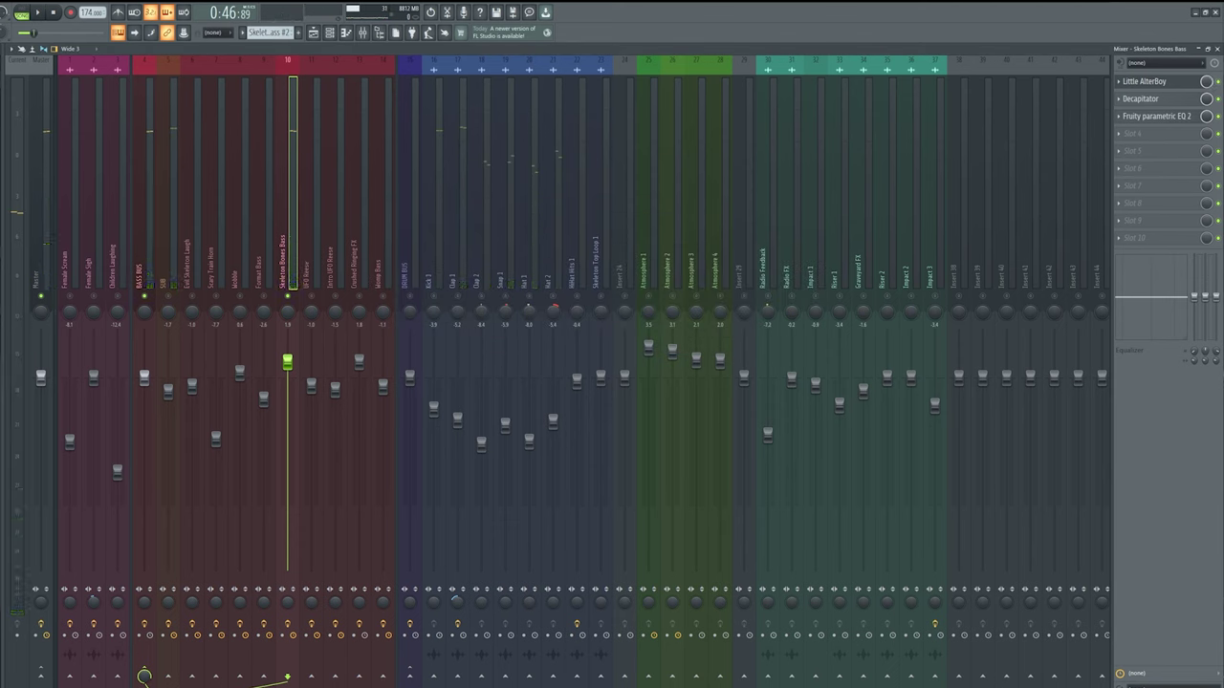
Play the soloed Skeleton Bones Bass and briefly check its Little AlterBoy effect
{"action": "key", "text": "space"}
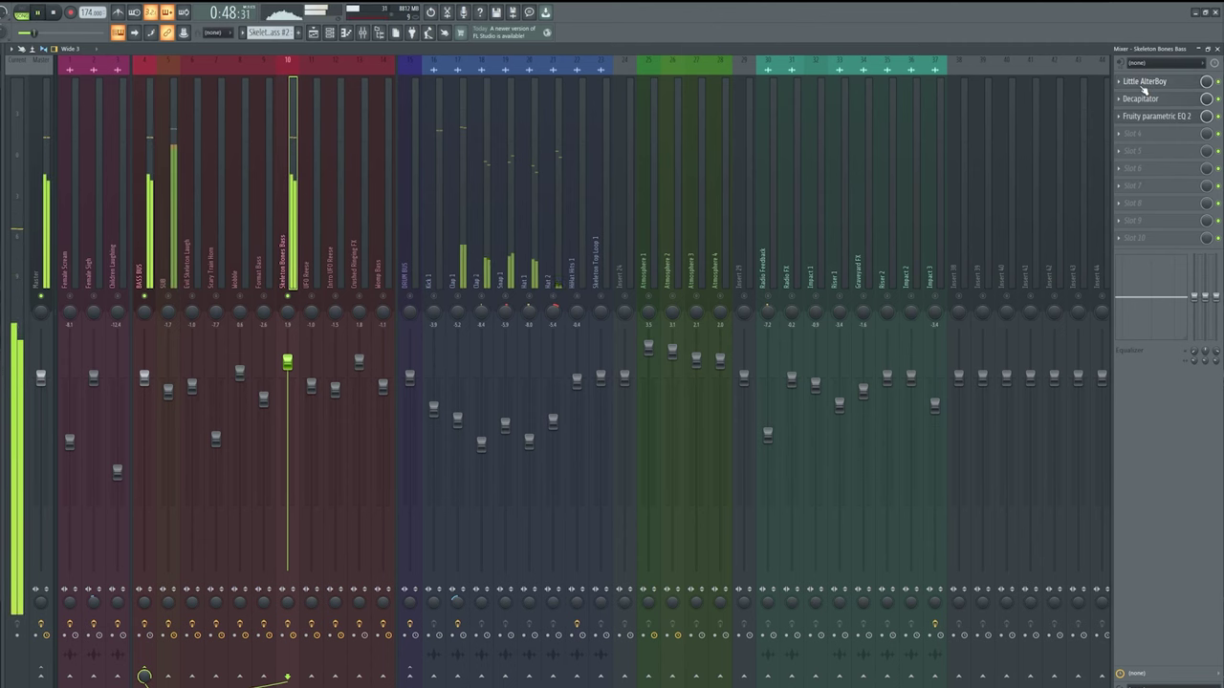
{"action": "left_click", "coordinate": [1143, 84]}
{"action": "key", "text": "space"}
{"action": "left_click", "coordinate": [1144, 86]}
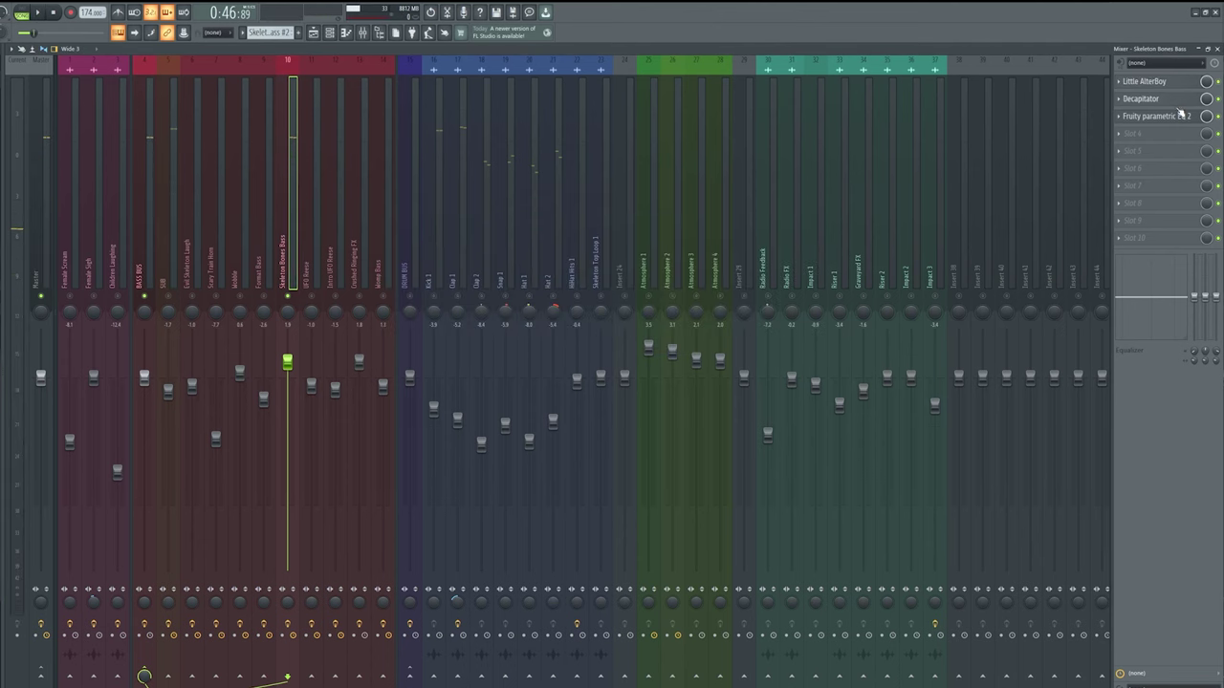
Examine the Decapitator and Fruity parametric EQ 2 on the Skeleton Bones Bass track
{"action": "left_click", "coordinate": [1177, 103]}
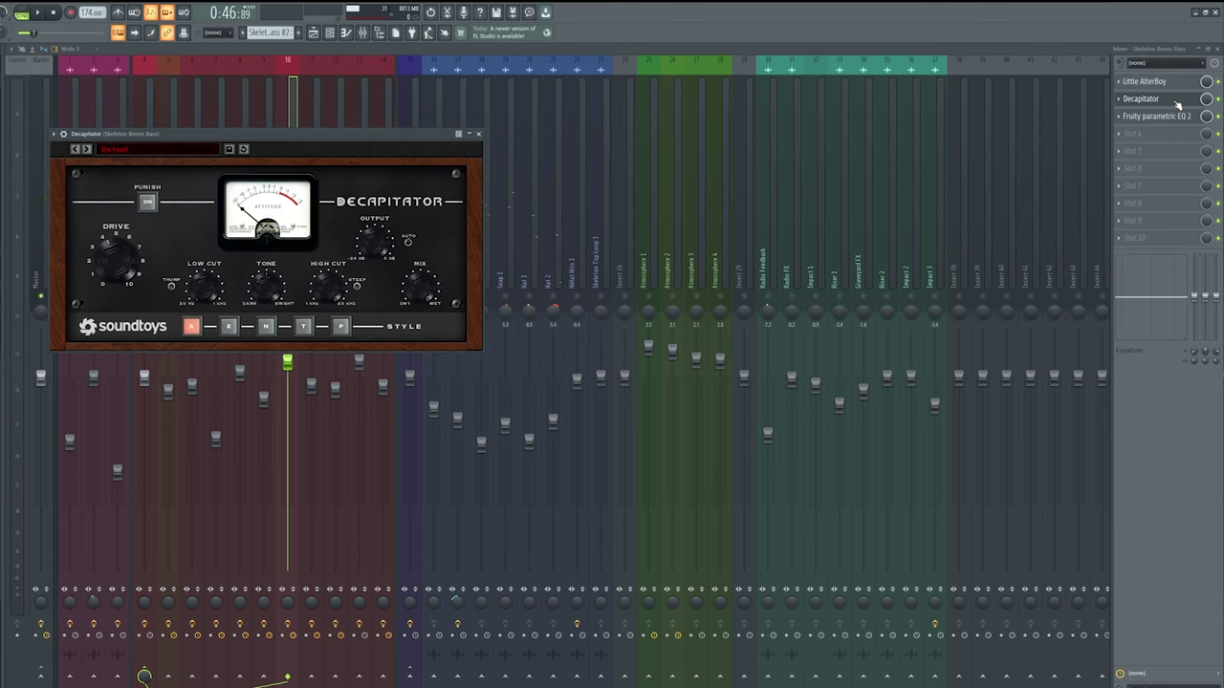
{"action": "left_click", "coordinate": [1176, 102]}
{"action": "left_click", "coordinate": [1154, 118]}
{"action": "left_click", "coordinate": [1154, 118]}
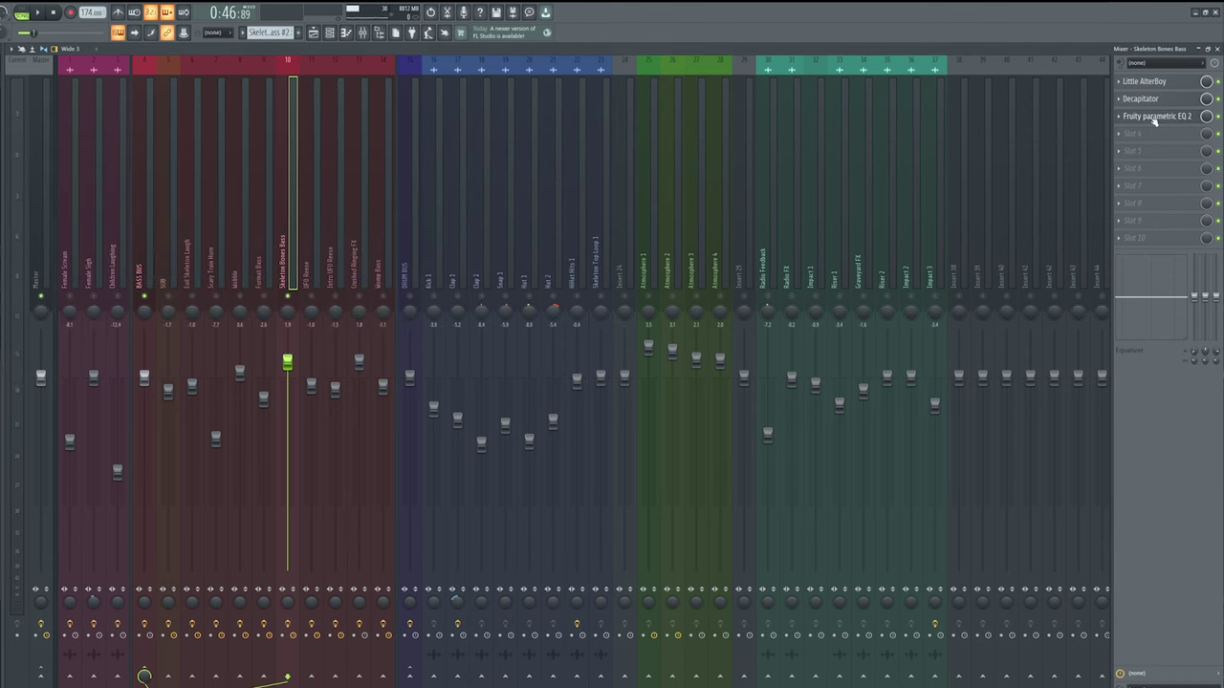
Solo the UFO Reese mixer track and examine its iZotope Trash 2 distortion, dismissing the preset manager
{"action": "left_click", "coordinate": [306, 312]}
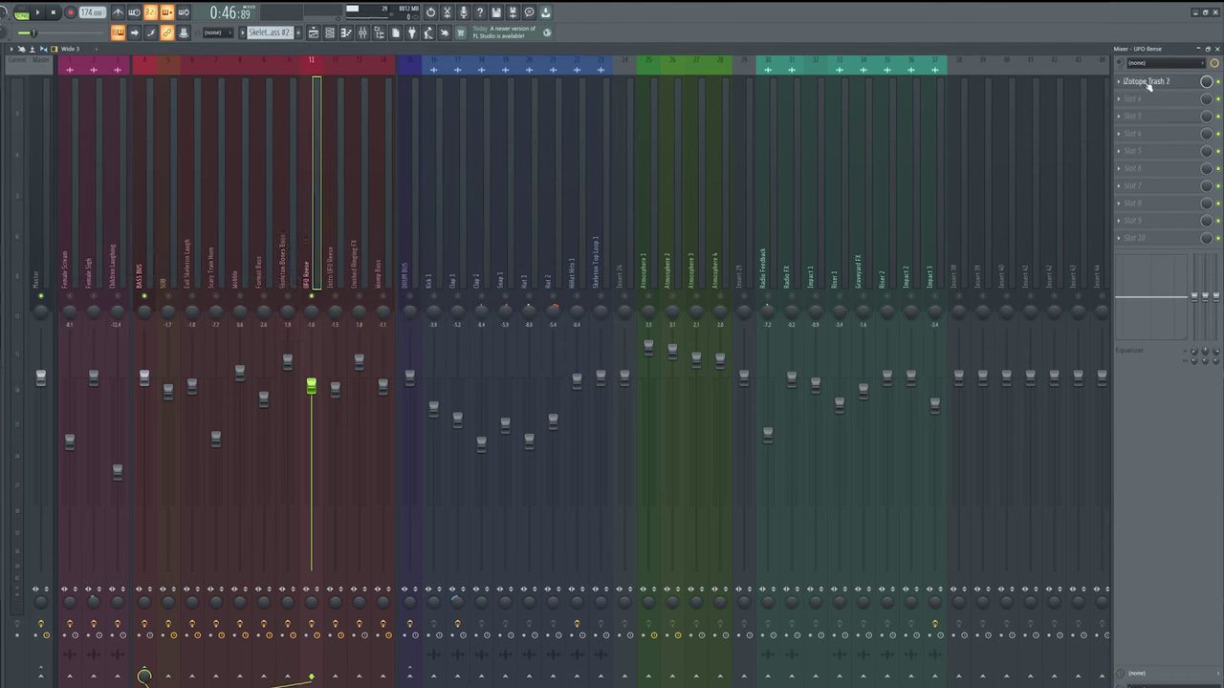
{"action": "left_click", "coordinate": [1149, 84]}
{"action": "left_click_drag", "start_coordinate": [391, 261], "coordinate": [505, 213]}
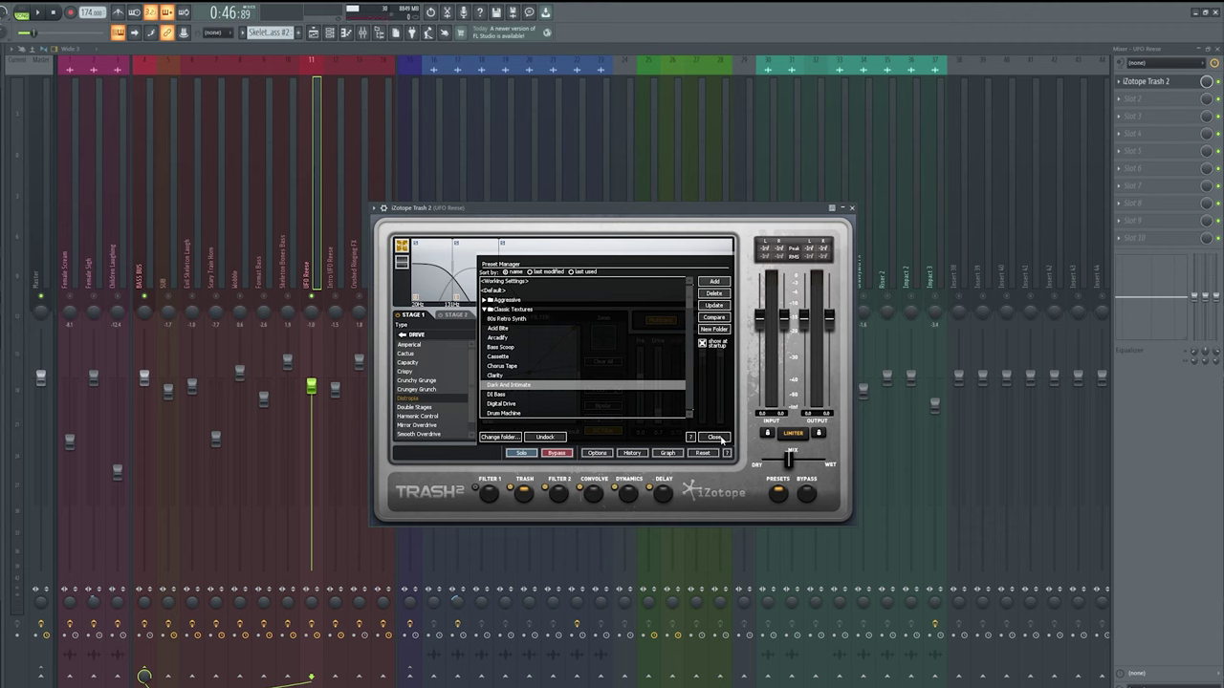
{"action": "left_click", "coordinate": [717, 438]}
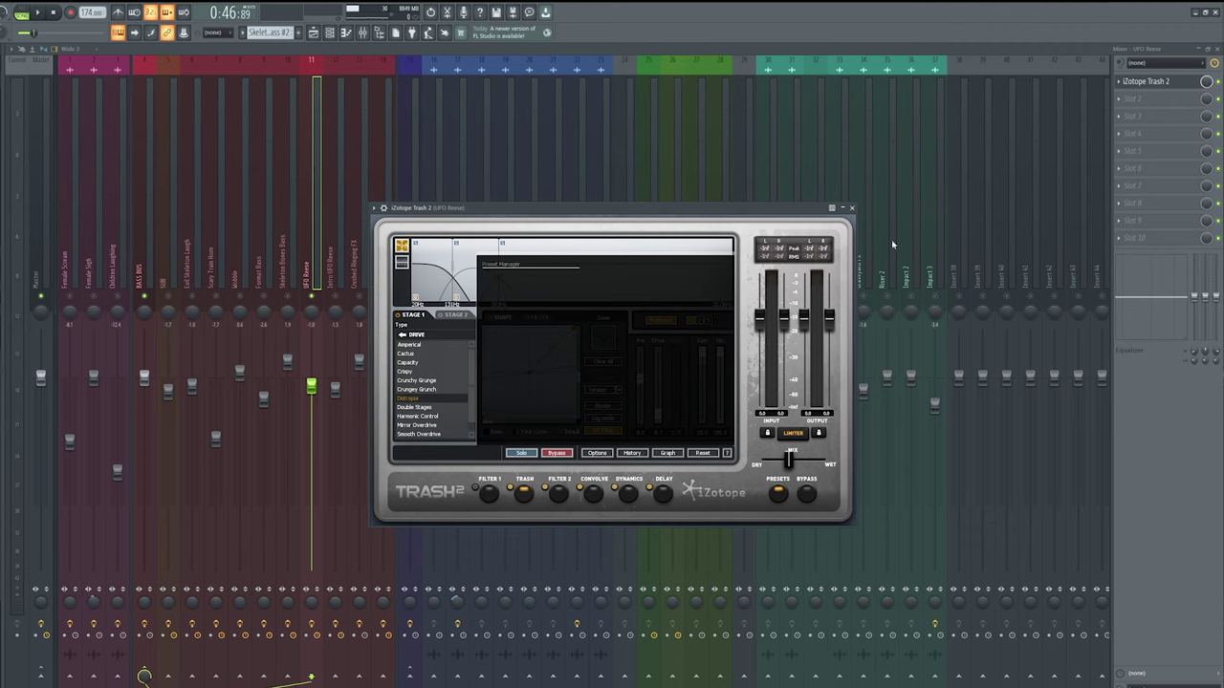
{"action": "left_click", "coordinate": [852, 208]}
Check the Intro UFO Reese track's effect slots and the Crushed Ringing FX track's H-Delay Stereo
{"action": "left_click", "coordinate": [342, 275]}
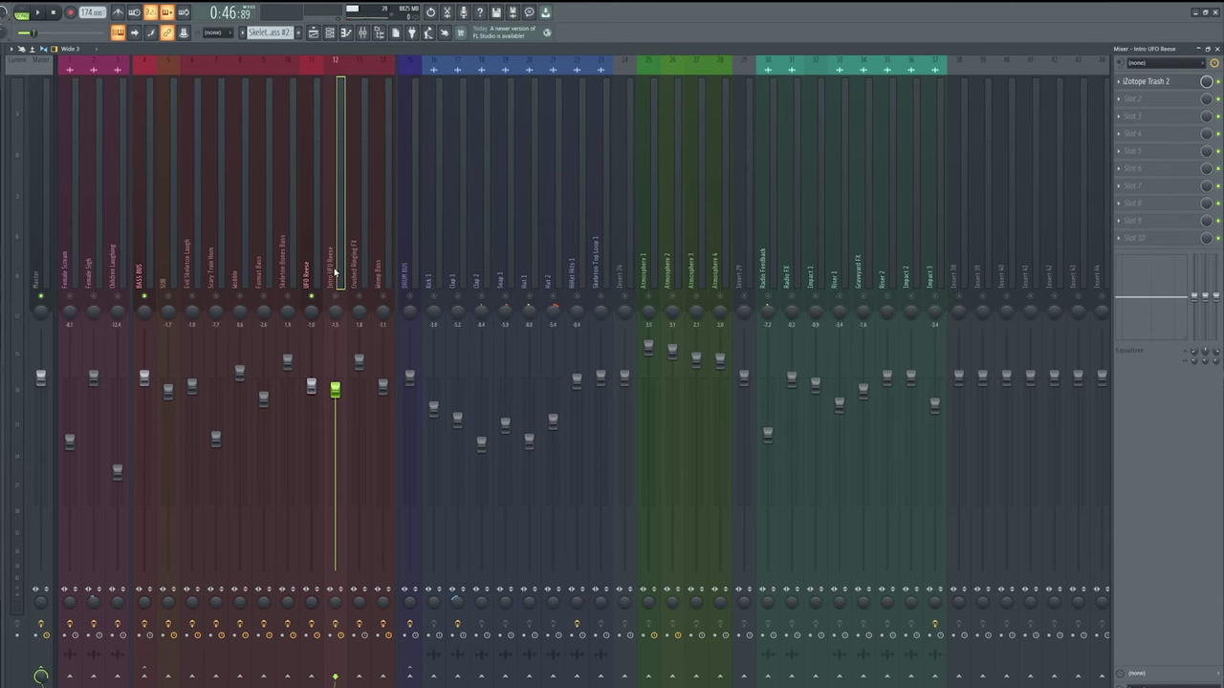
{"action": "left_click", "coordinate": [359, 270]}
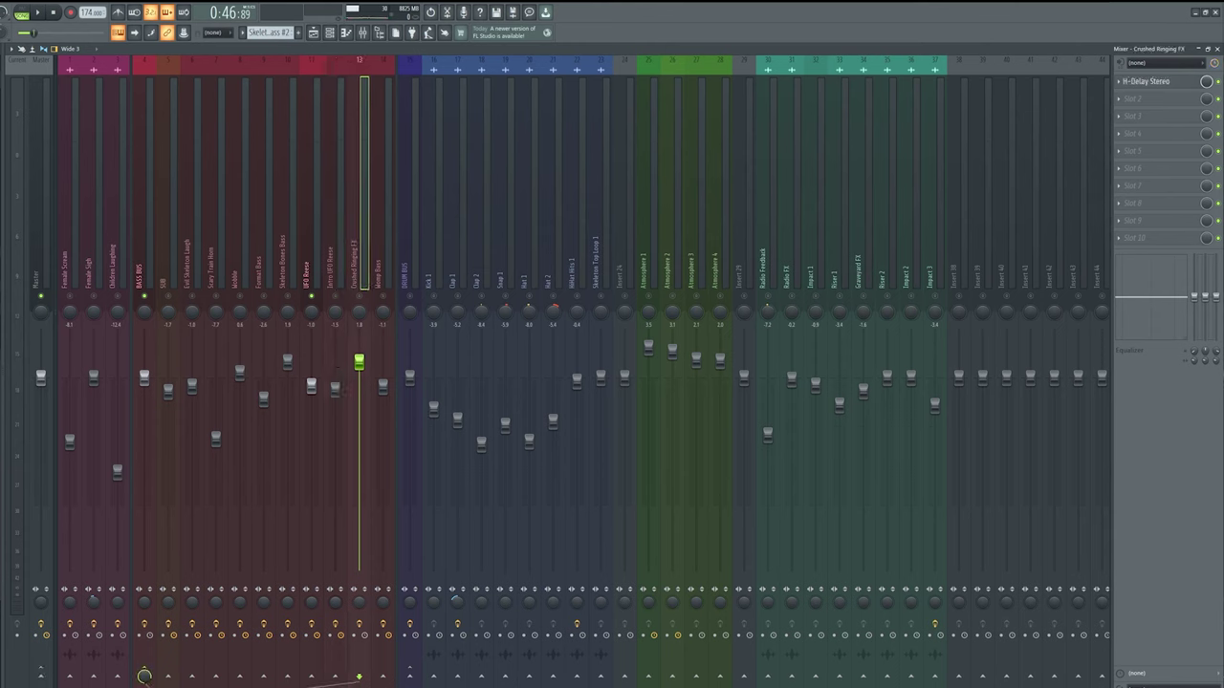
{"action": "left_click", "coordinate": [1173, 82]}
{"action": "left_click", "coordinate": [1176, 84]}
Examine the Decapitator, Fruity parametric EQ 2 and ValhallaRoom on the Womp Bass track
{"action": "left_click", "coordinate": [385, 277]}
{"action": "left_click", "coordinate": [1137, 82]}
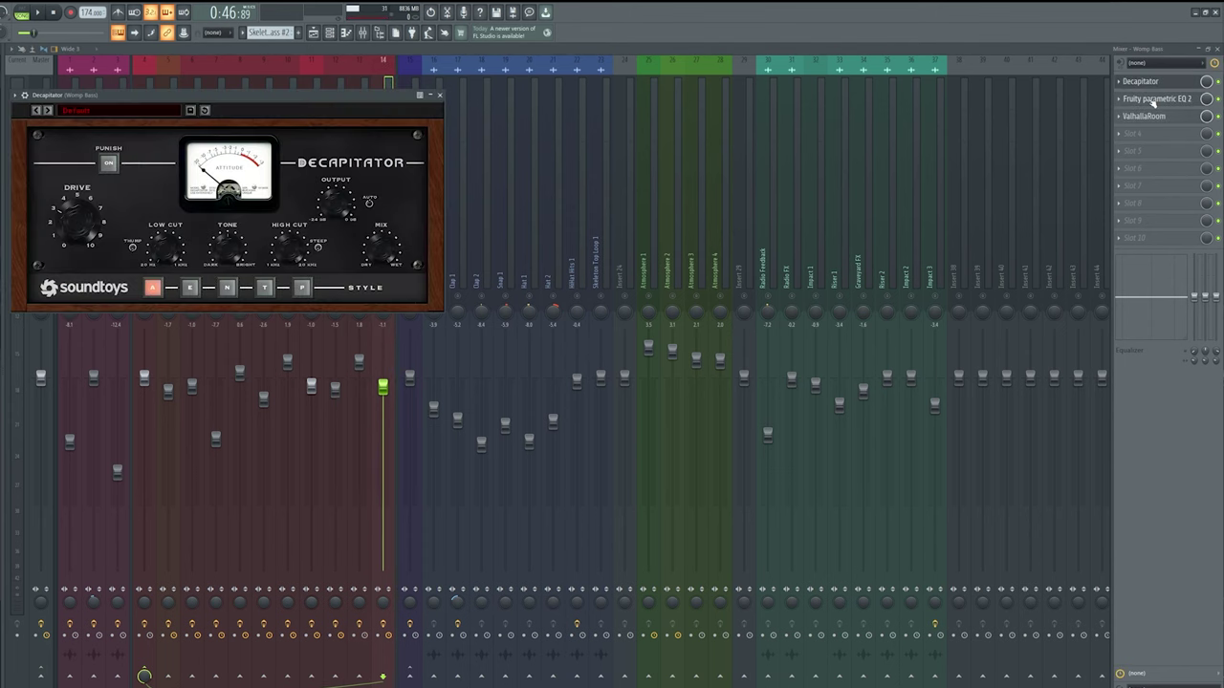
{"action": "left_click", "coordinate": [1153, 99]}
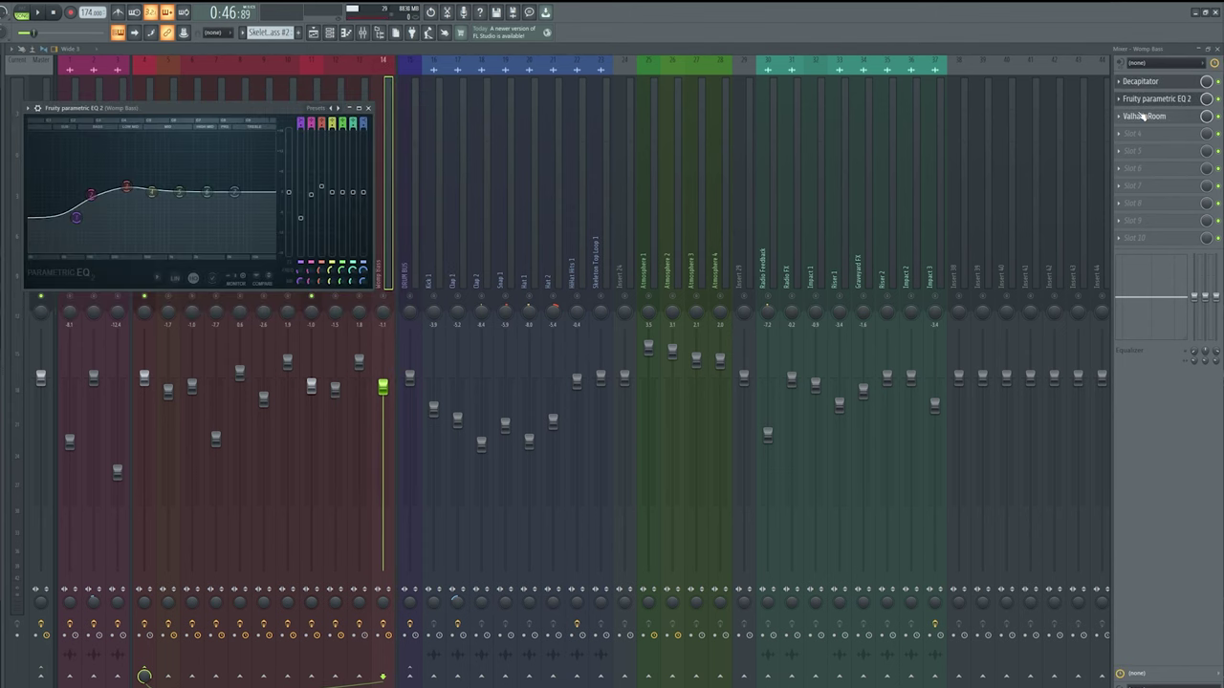
{"action": "left_click", "coordinate": [1142, 115]}
{"action": "left_click", "coordinate": [1139, 113]}
Unsolo the mixer and check the effect slots of the individual drum tracks through HiHat Hits 1
{"action": "left_click_drag", "start_coordinate": [432, 273], "coordinate": [541, 275]}
{"action": "left_click", "coordinate": [501, 277]}
{"action": "left_click", "coordinate": [477, 277]}
{"action": "left_click", "coordinate": [525, 277]}
{"action": "left_click", "coordinate": [547, 275]}
{"action": "left_click", "coordinate": [527, 277]}
{"action": "left_click", "coordinate": [512, 282]}
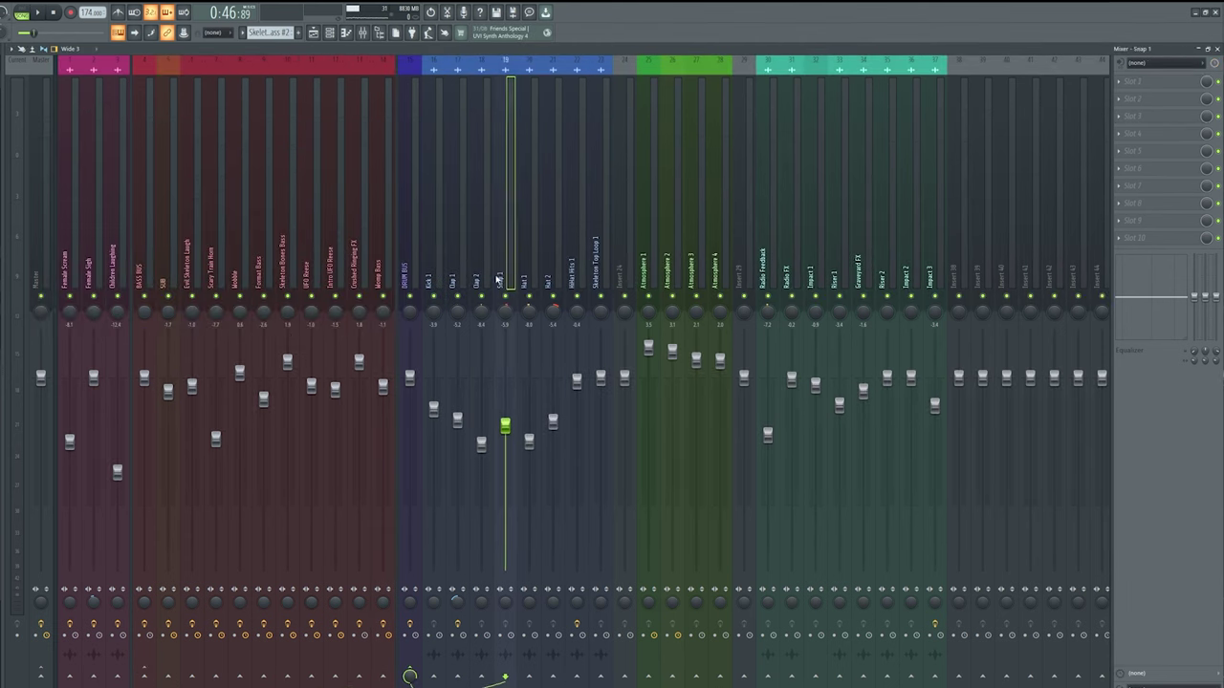
{"action": "left_click", "coordinate": [480, 275]}
{"action": "left_click", "coordinate": [501, 277]}
{"action": "left_click", "coordinate": [575, 267]}
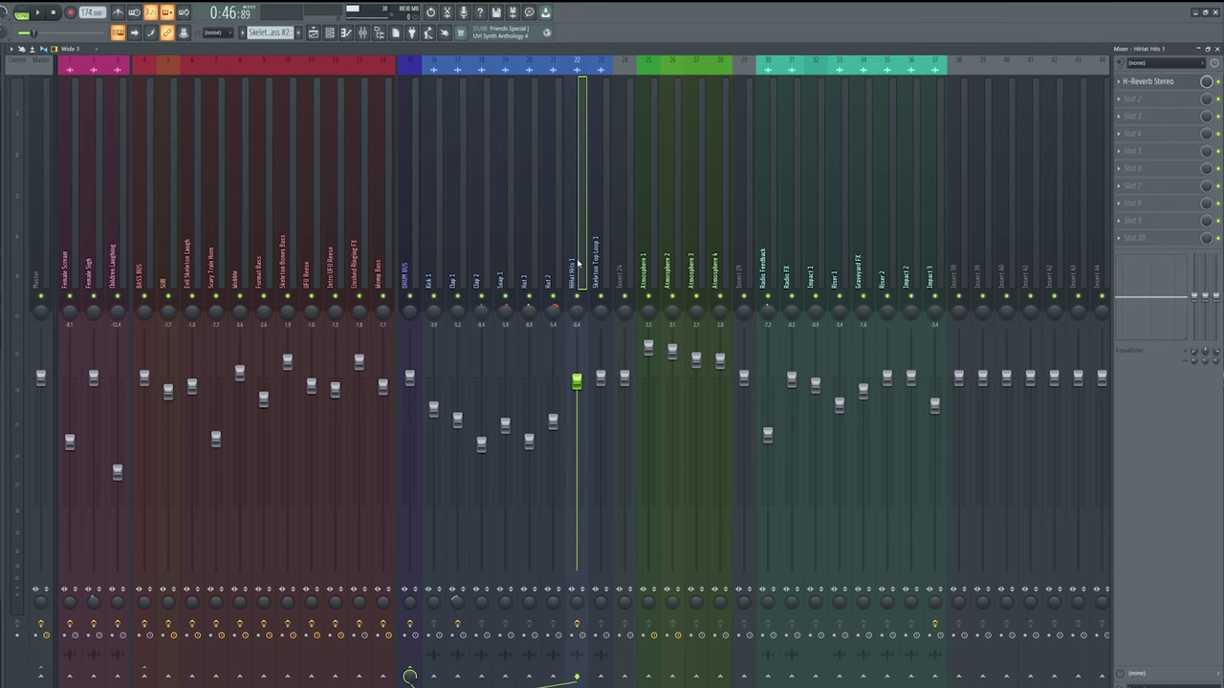
Examine the DRUM BUS track's ValhallaRoom reverb and view the bus's EQ and reverb mix automation in the playlist
{"action": "left_click", "coordinate": [407, 270]}
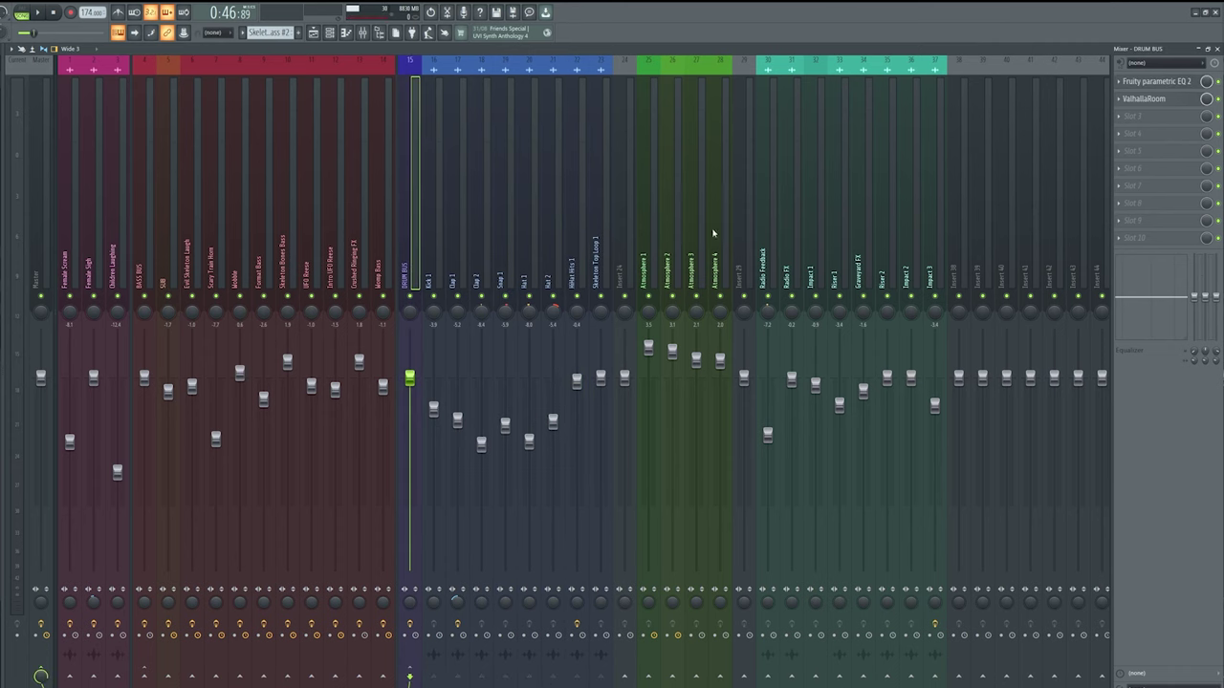
{"action": "left_click", "coordinate": [1166, 100]}
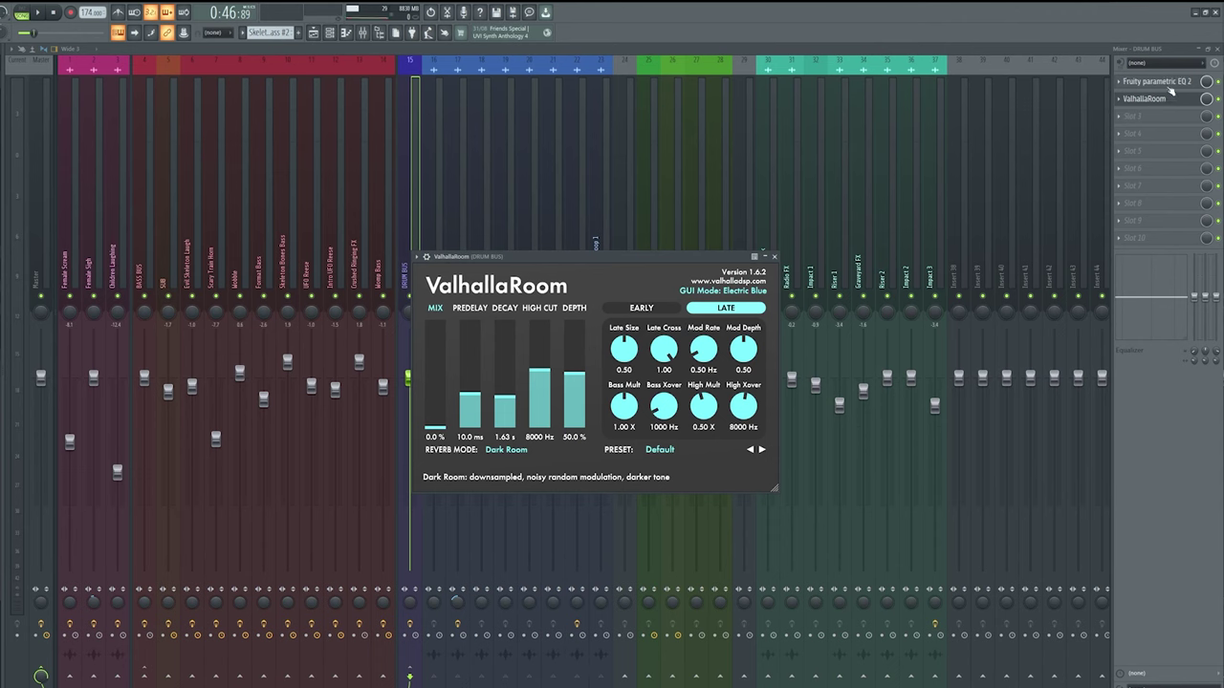
{"action": "left_click", "coordinate": [1169, 86]}
{"action": "left_click", "coordinate": [317, 33]}
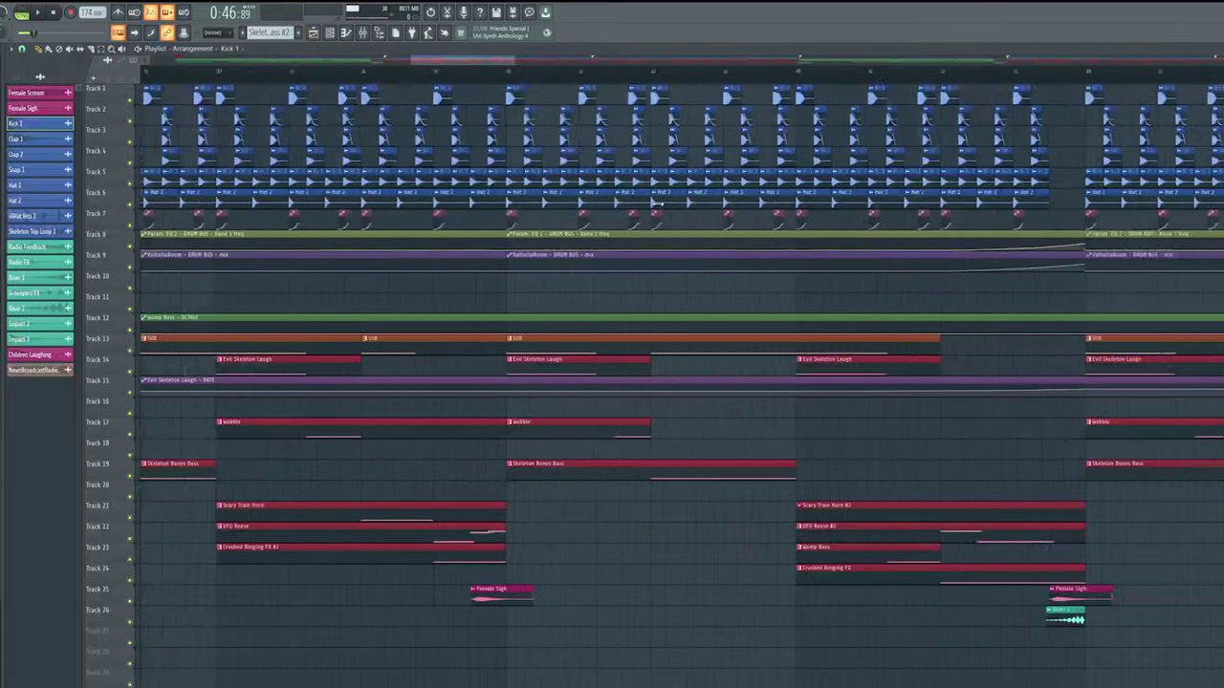
{"action": "key", "text": "F9"}
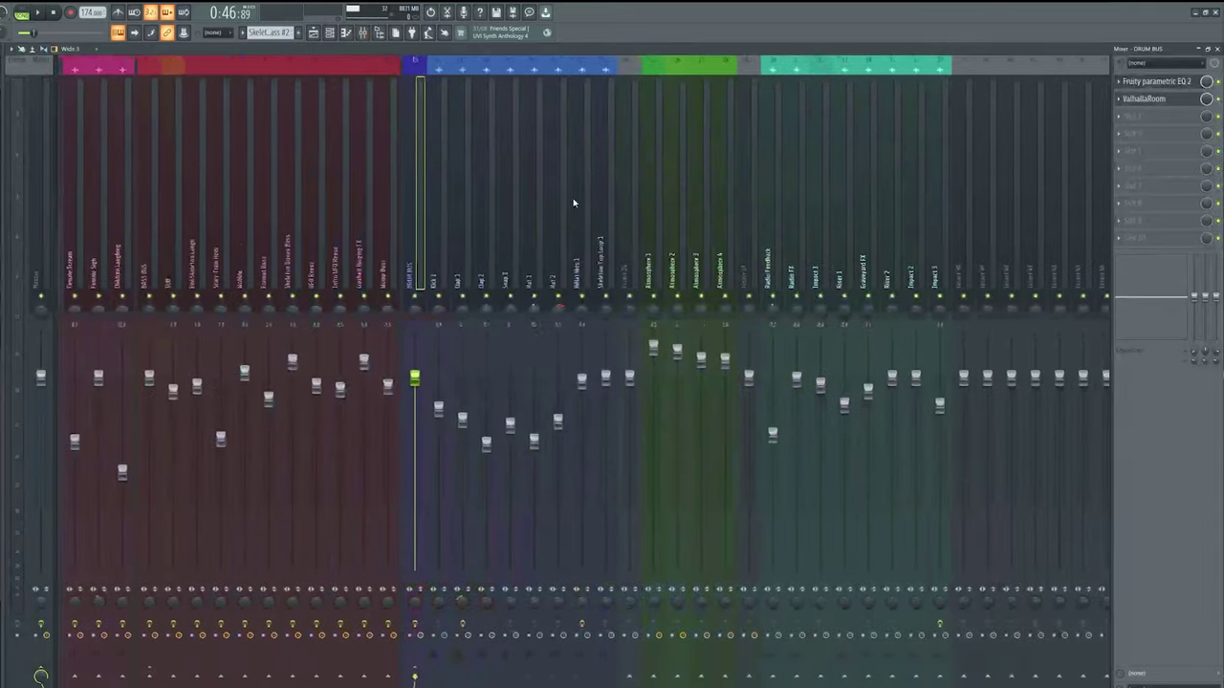
Check the Female Scream track's effect slots and review the whole arrangement in the playlist down to Track 30
{"action": "left_click", "coordinate": [74, 266]}
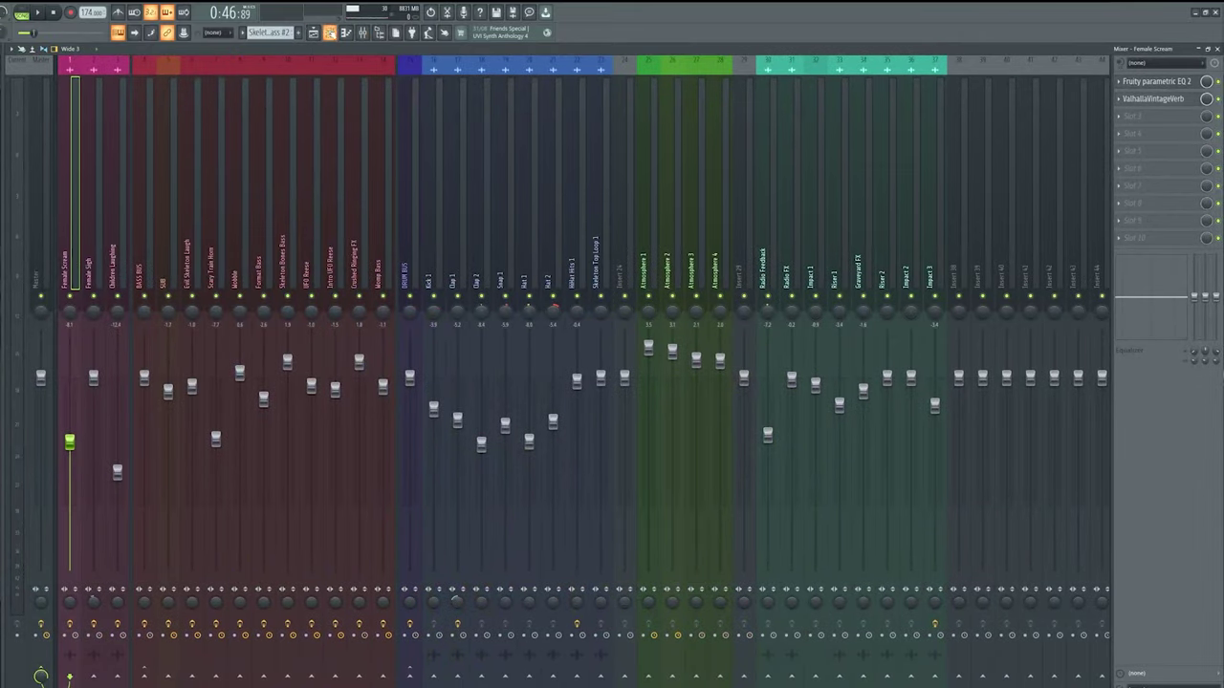
{"action": "key", "text": "F5"}
{"action": "scroll", "coordinate": [728, 383], "scroll_direction": "down", "scroll_amount": 5}
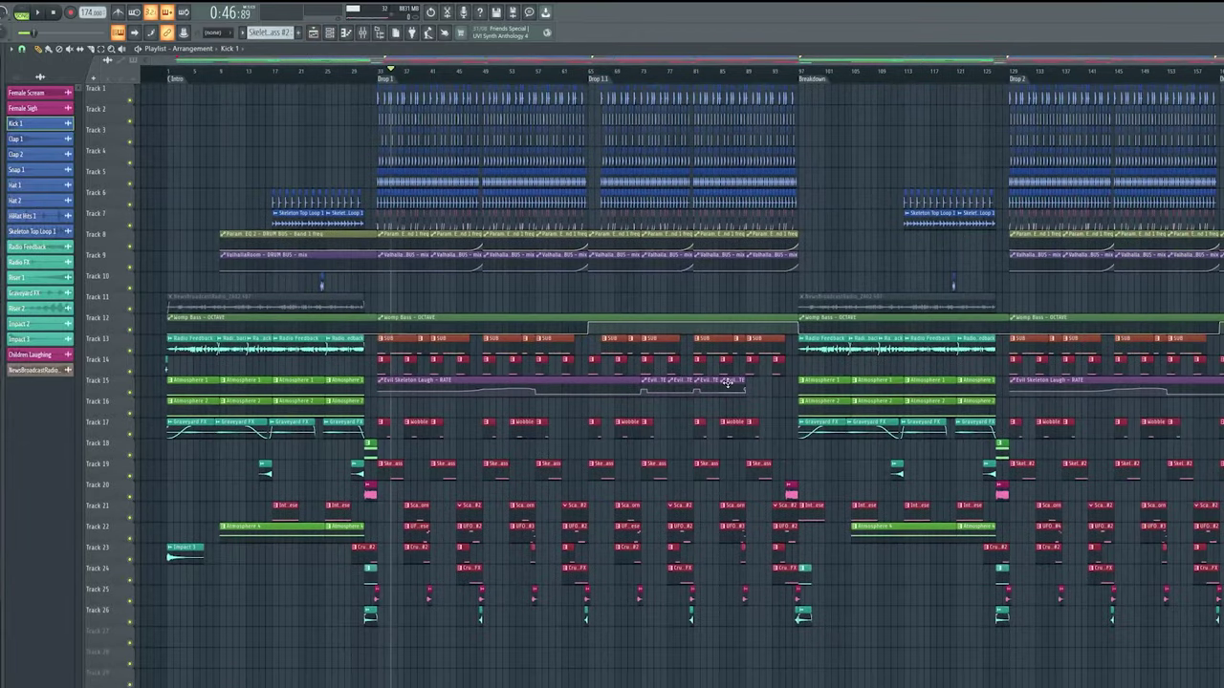
{"action": "scroll", "coordinate": [732, 368], "scroll_direction": "down", "scroll_amount": 2}
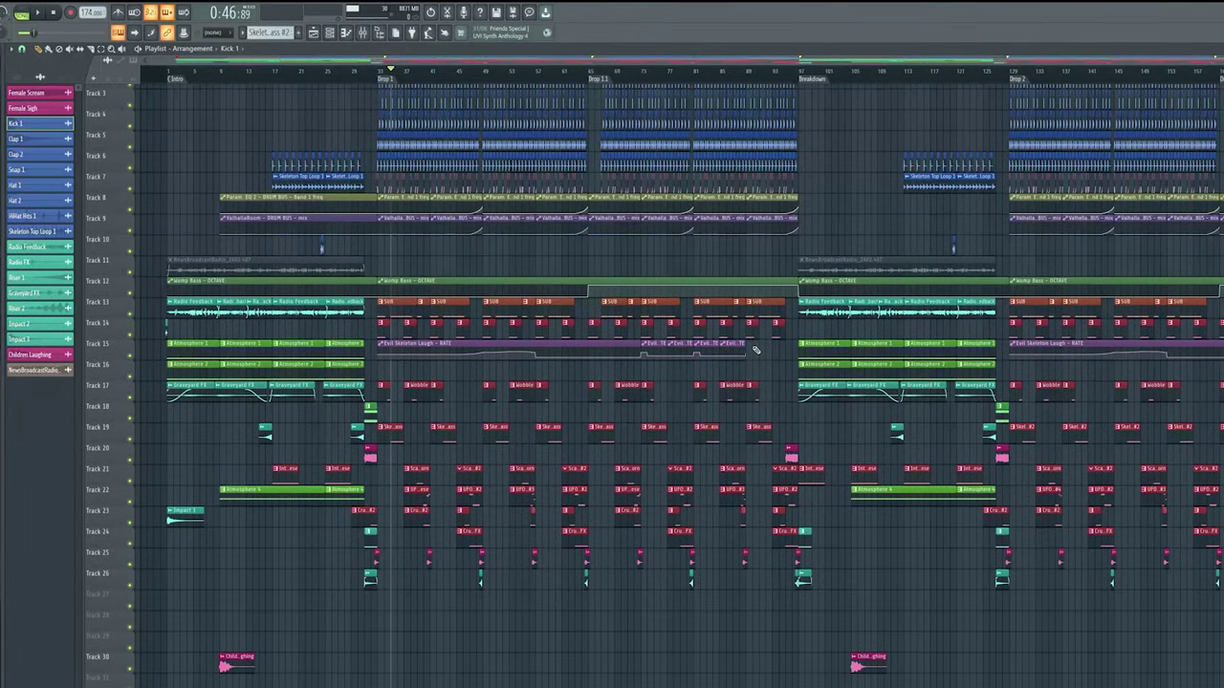